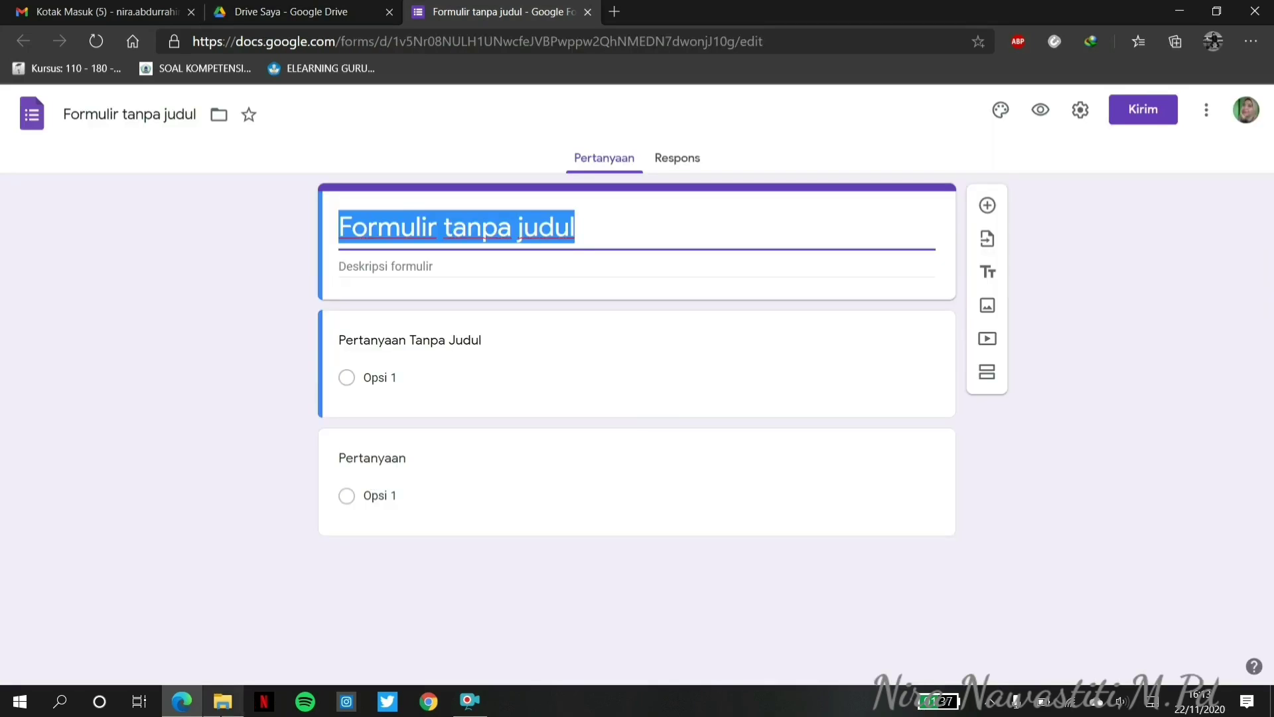
Open the Word document "Penilaian himpunan dan aljabar" from the Documents folder in File Explorer.
{"action": "left_click", "coordinate": [223, 701]}
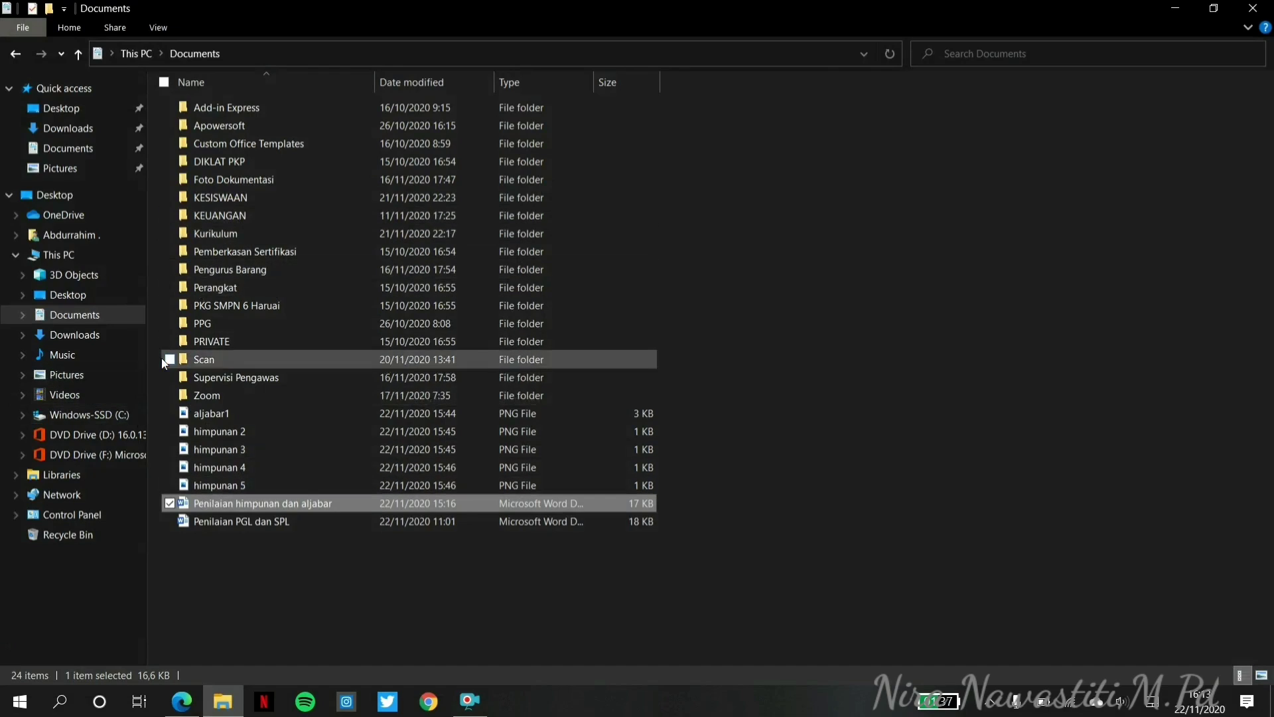
{"action": "left_click", "coordinate": [102, 317]}
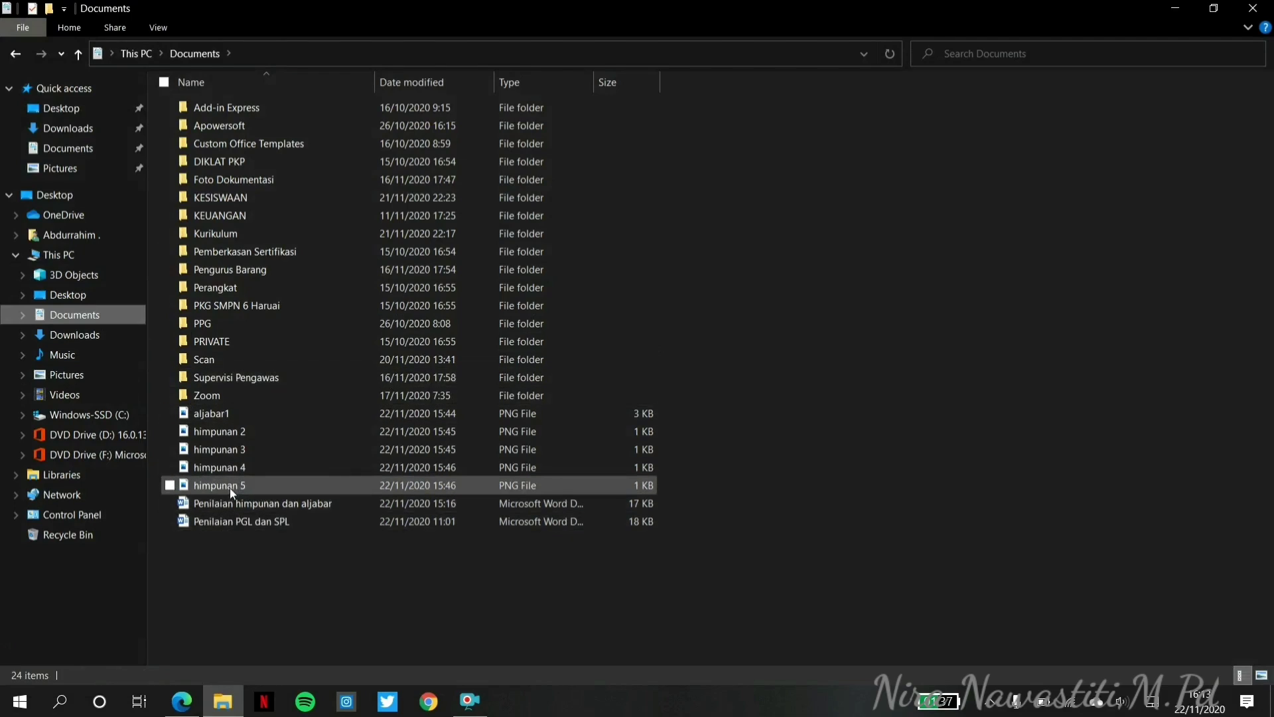
{"action": "left_click", "coordinate": [230, 507]}
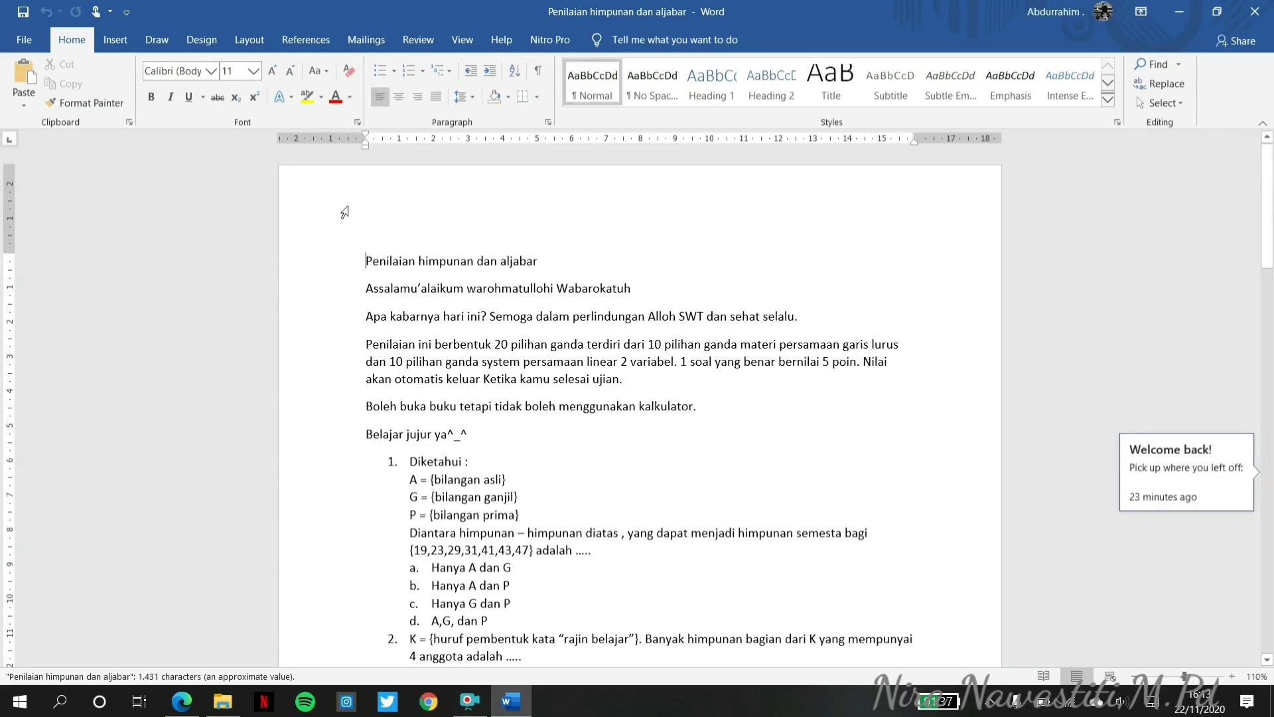
Copy the heading "Penilaian himpunan dan aljabar" from the Word document and use it as the title of the Google Forms form.
{"action": "left_click_drag", "start_coordinate": [363, 264], "coordinate": [563, 266]}
{"action": "key", "text": "ctrl+c"}
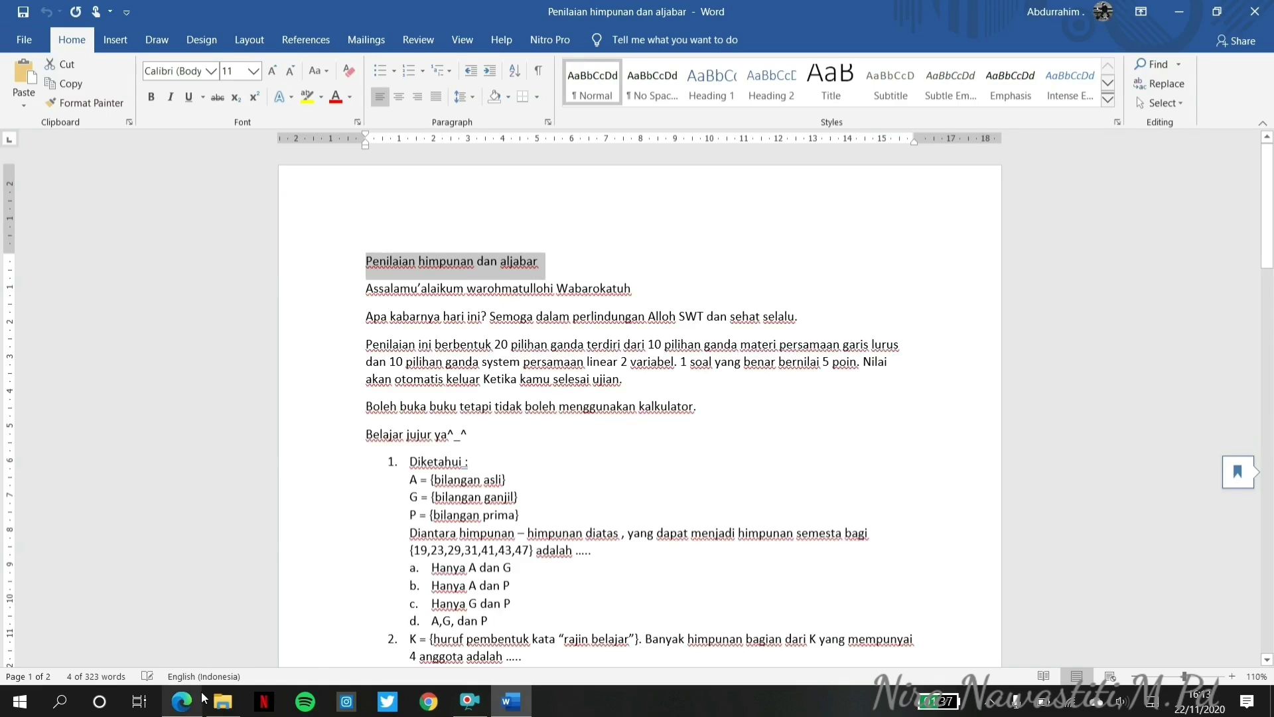
{"action": "left_click", "coordinate": [182, 701]}
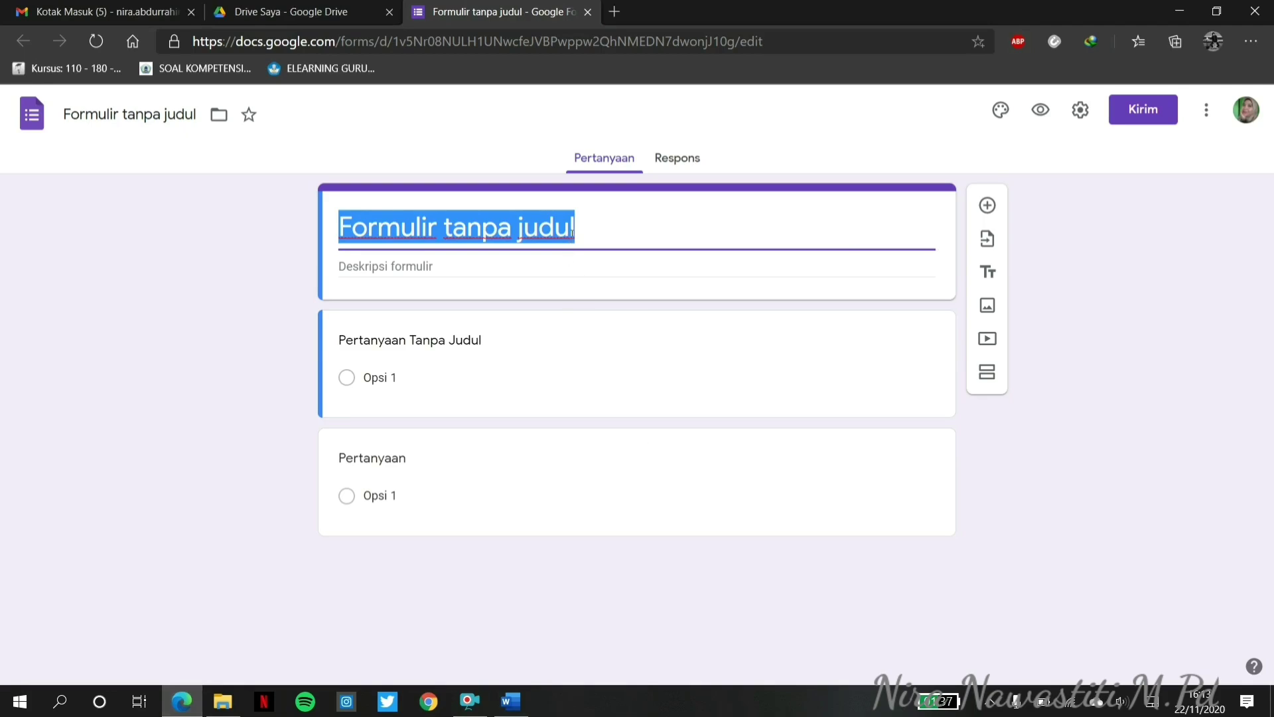
{"action": "key", "text": "ctrl+v"}
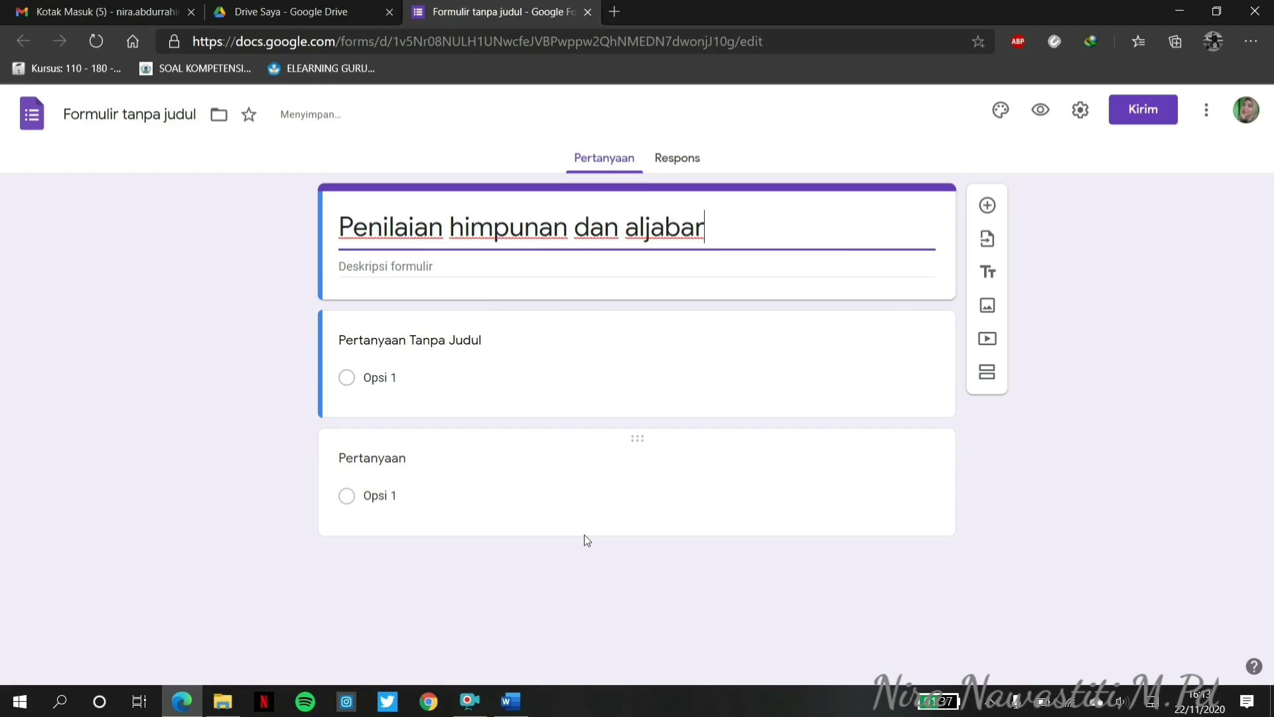
Copy the introduction, from "Assalamu'alaikum" through "Belajar jujur ya^_^", from the Word document into the form description in Google Forms.
{"action": "left_click", "coordinate": [515, 707]}
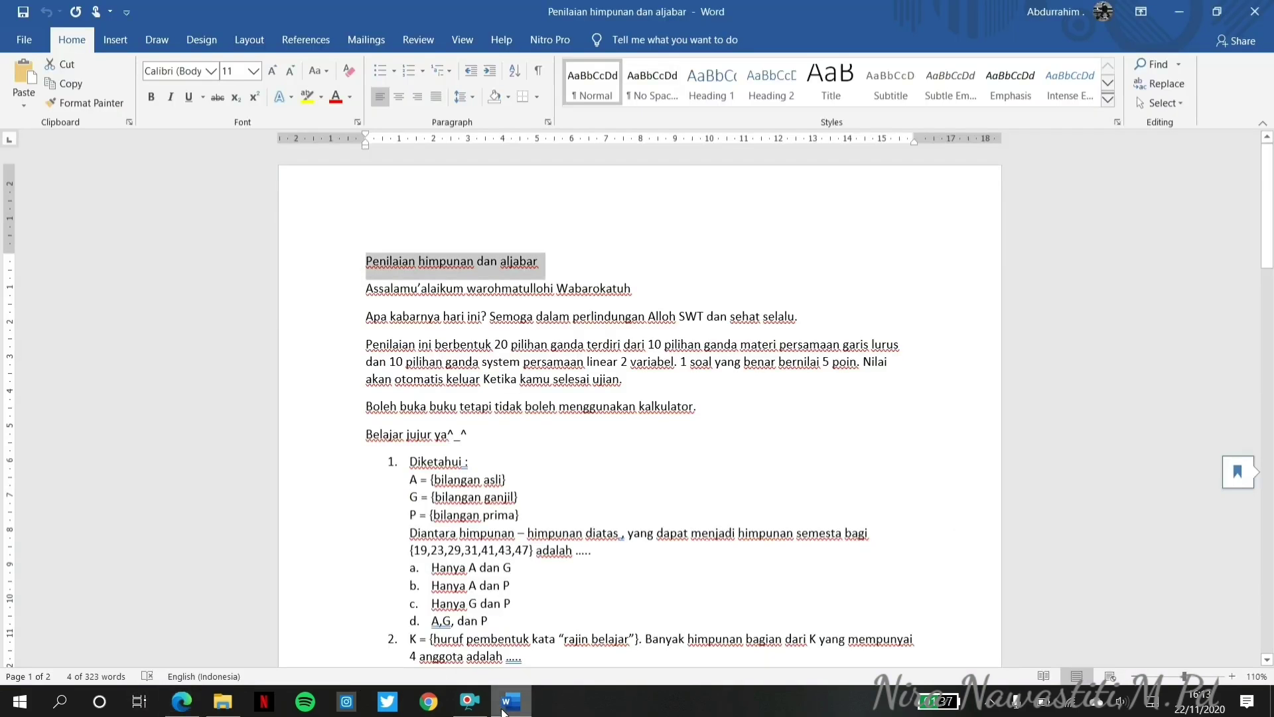
{"action": "left_click_drag", "start_coordinate": [370, 288], "coordinate": [708, 415]}
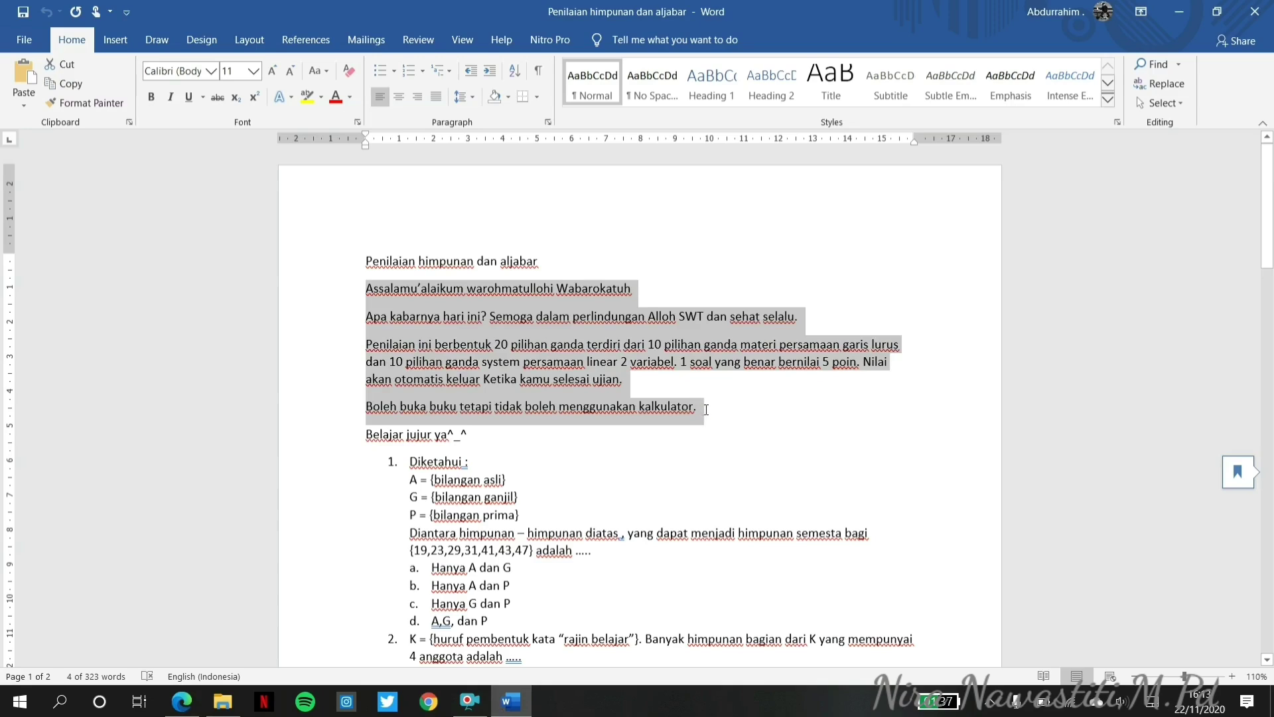
{"action": "left_click", "coordinate": [369, 288]}
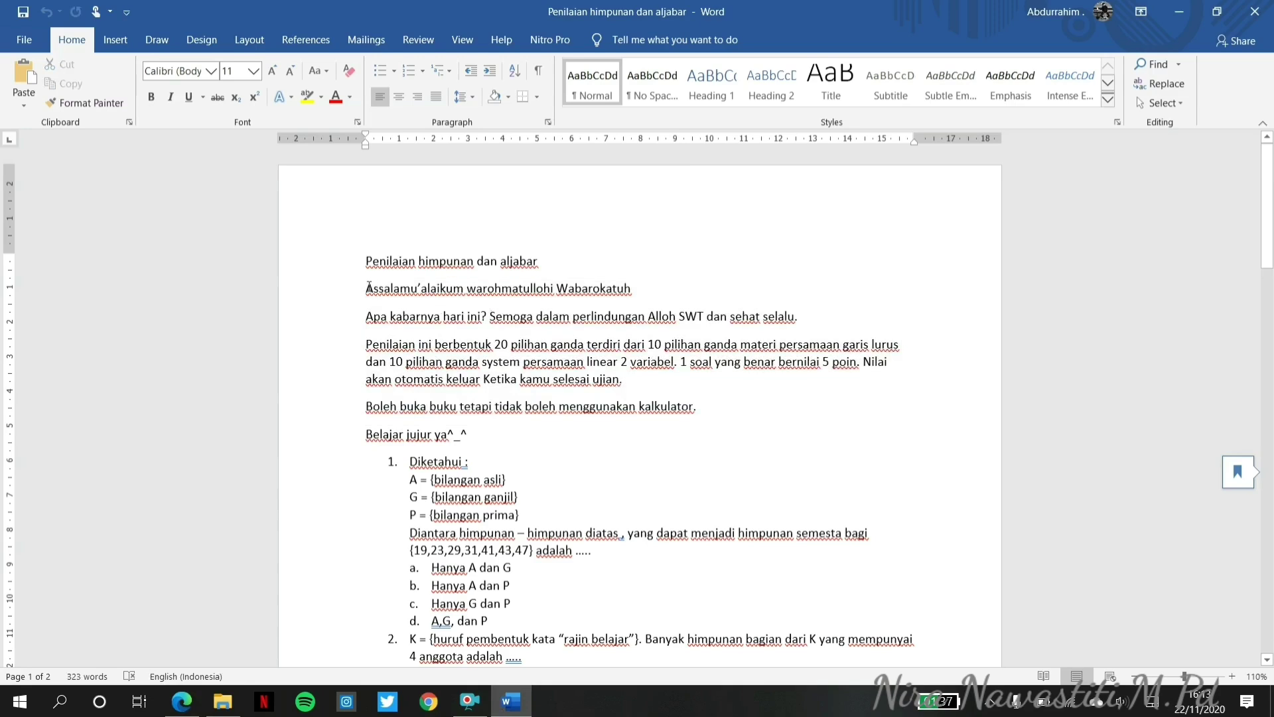
{"action": "left_click_drag", "start_coordinate": [369, 288], "coordinate": [479, 438]}
{"action": "key", "text": "ctrl+c"}
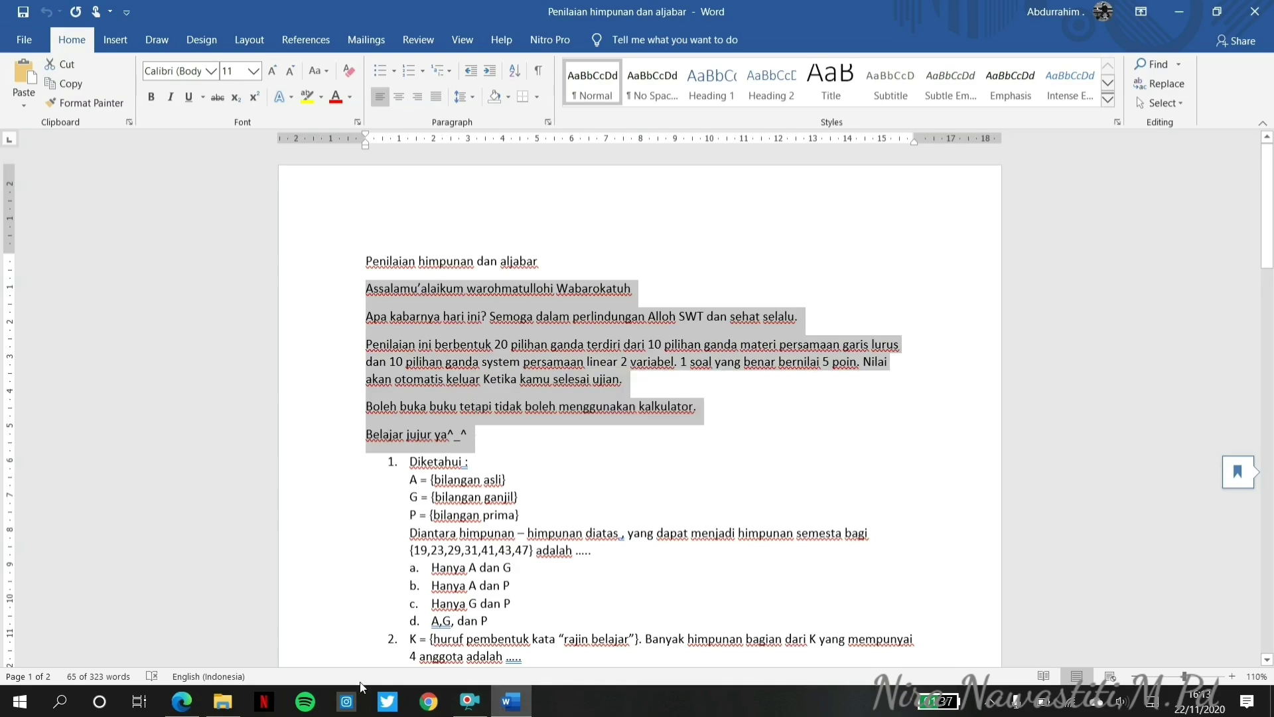
{"action": "left_click", "coordinate": [182, 702]}
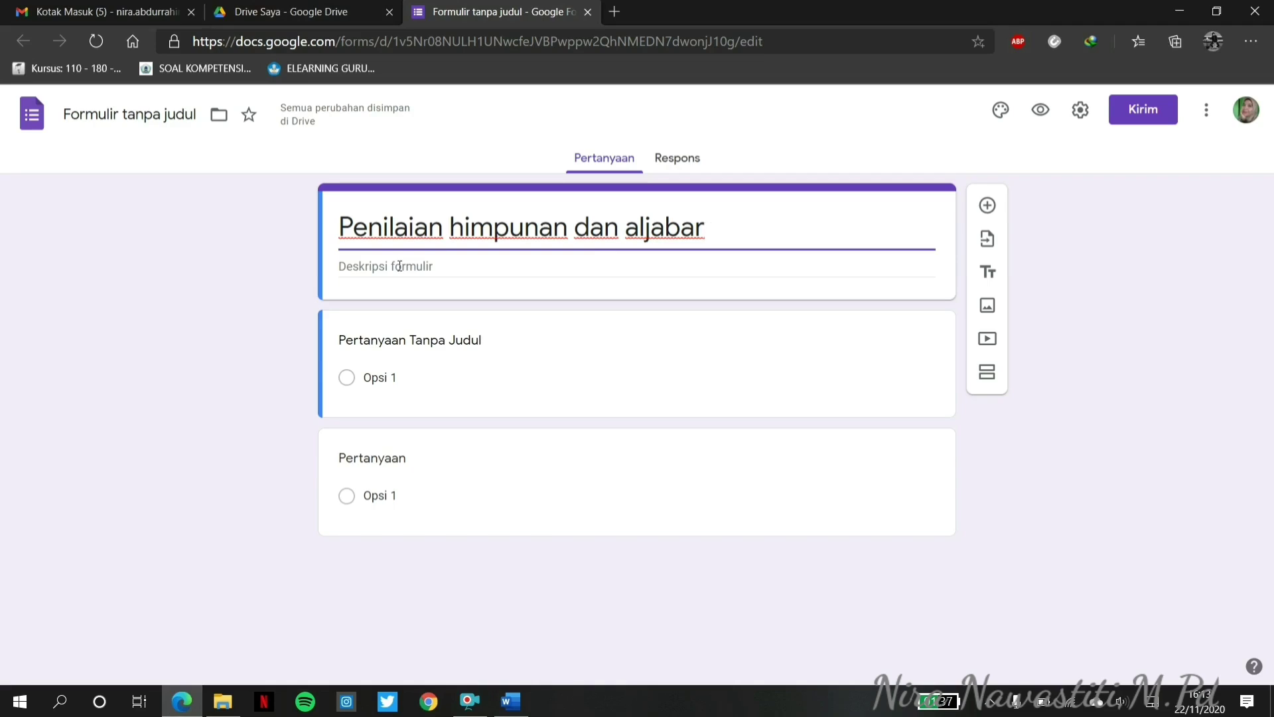
{"action": "left_click", "coordinate": [399, 266]}
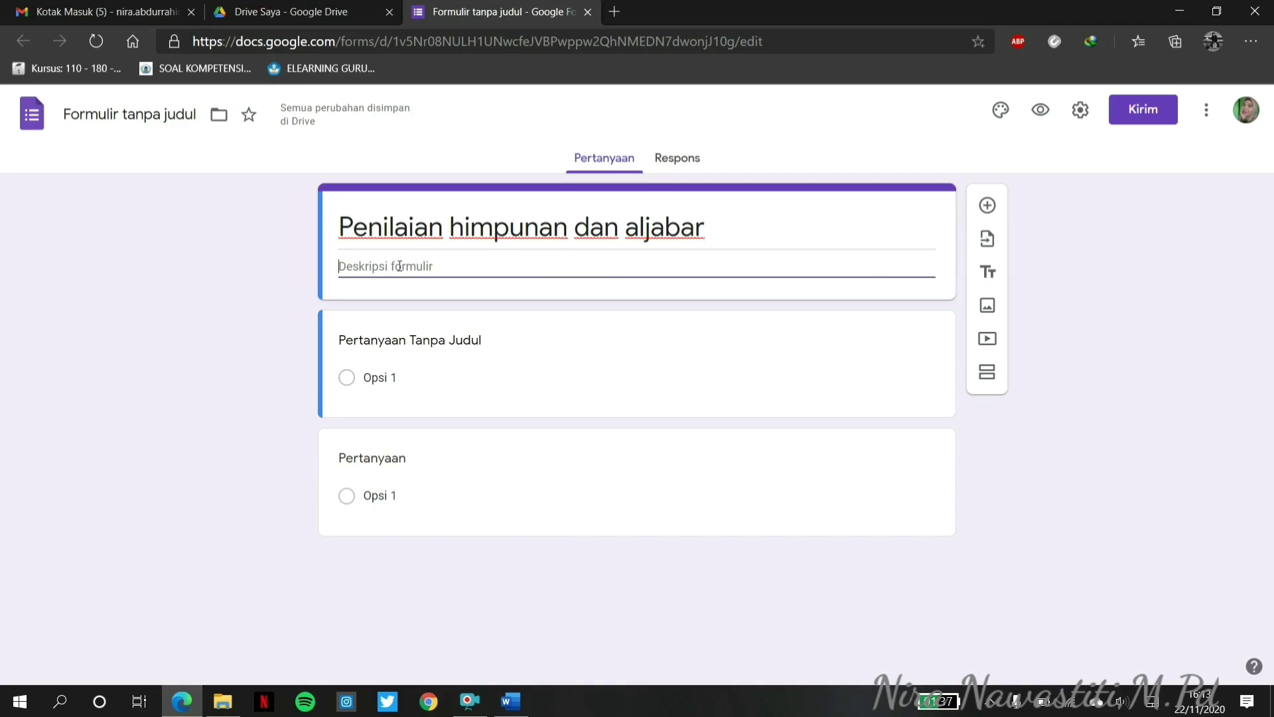
{"action": "key", "text": "ctrl+v"}
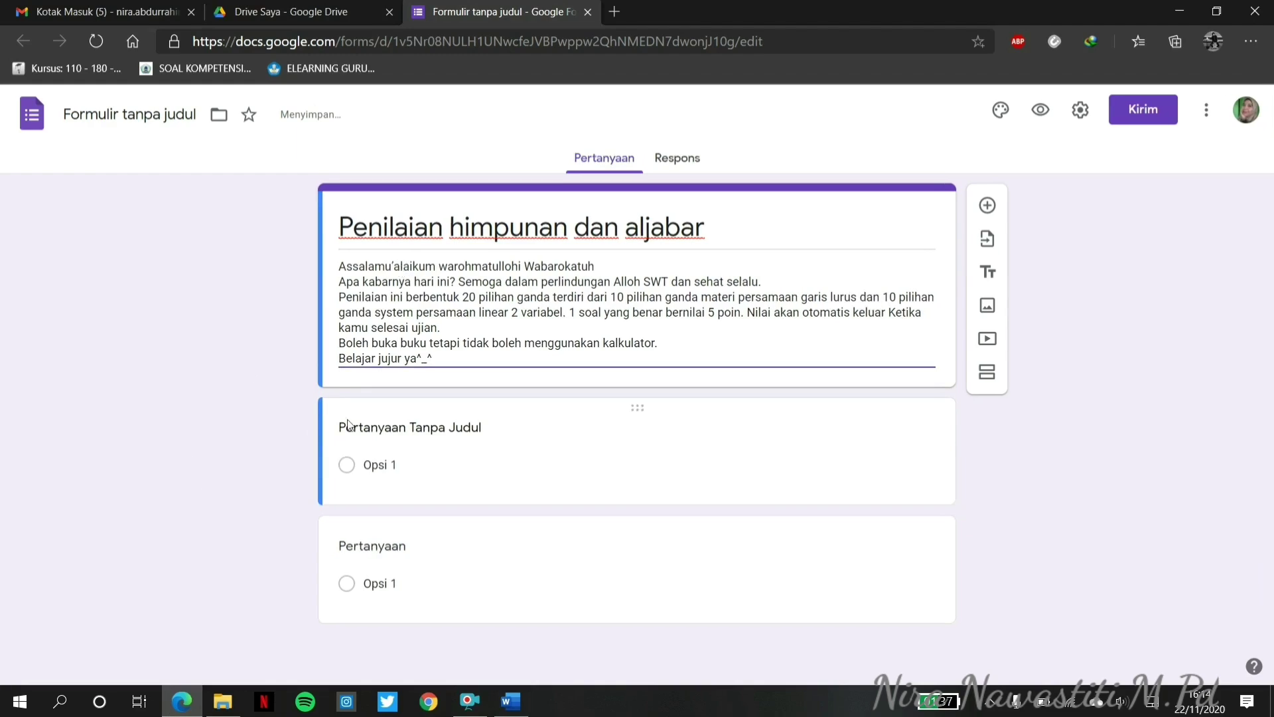
Title the first question "Nama :" in place of the default question text.
{"action": "left_click", "coordinate": [422, 435]}
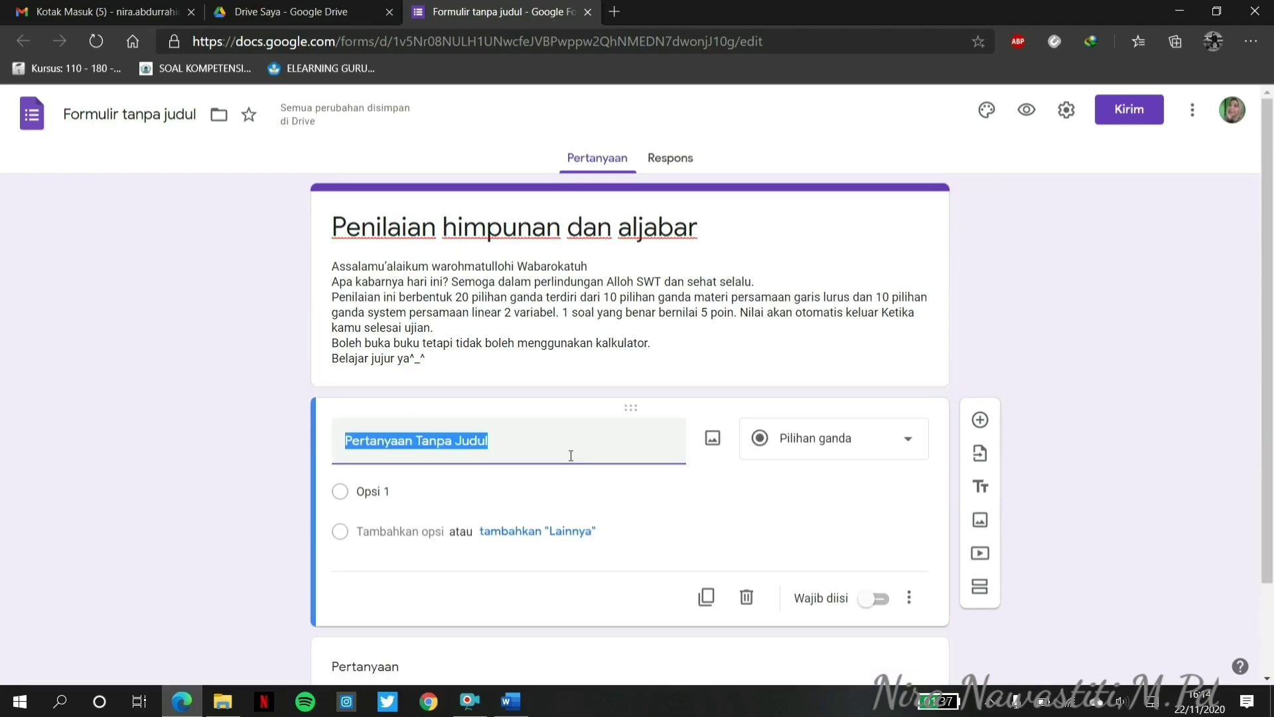
{"action": "key", "text": "Caps_Lock"}
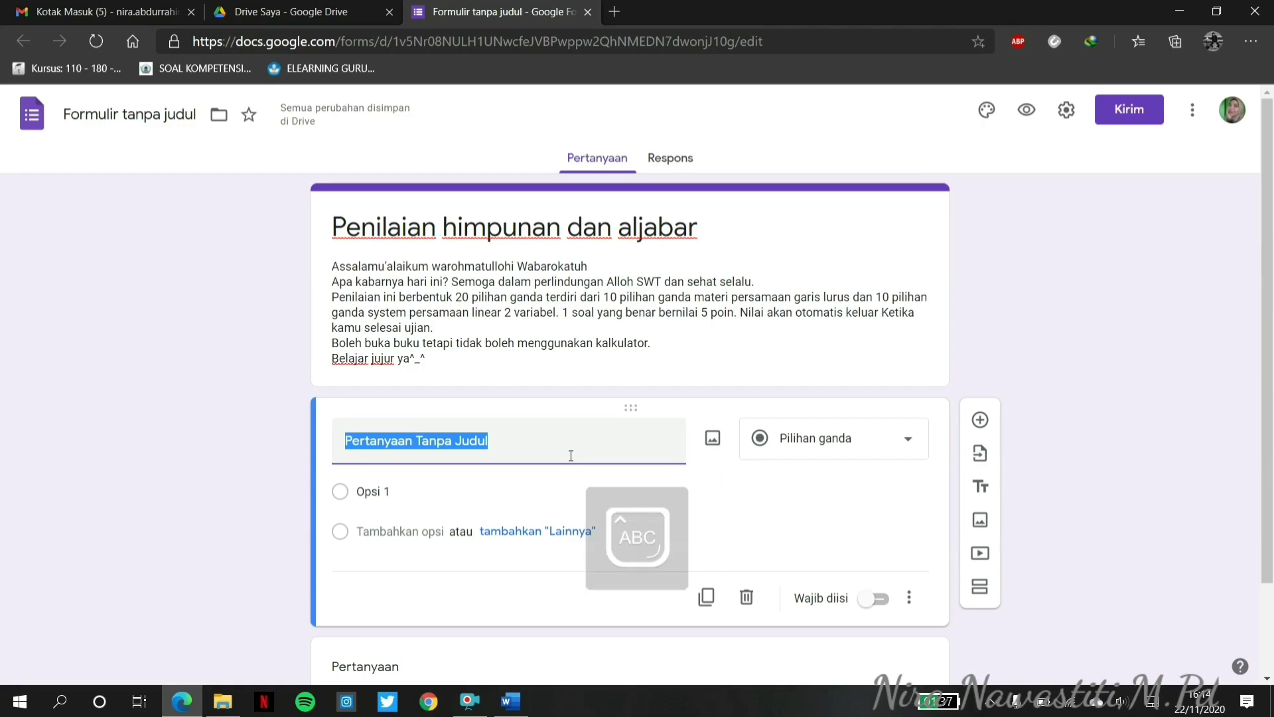
{"action": "type", "text": "N"}
{"action": "key", "text": "Caps_Lock"}
{"action": "type", "text": "ama :"}
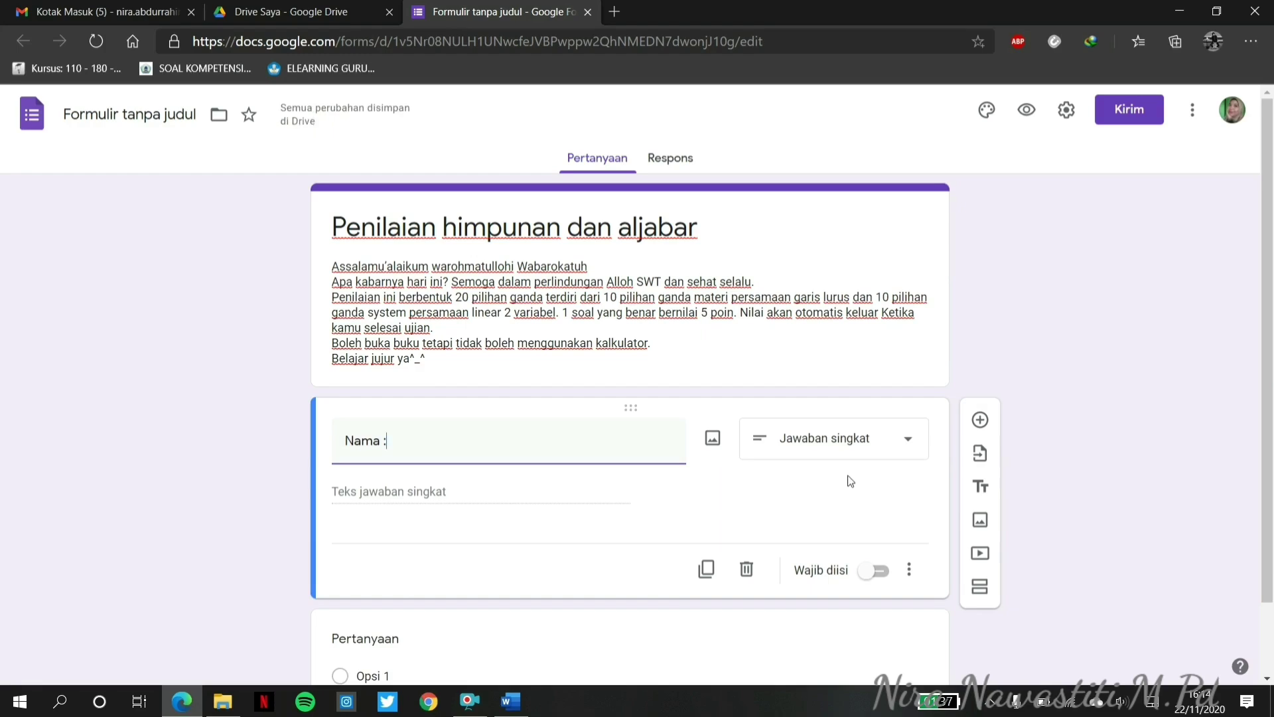
Title the second question "Kelas :" and set its answer type to Kotak Centang.
{"action": "scroll", "coordinate": [851, 480], "scroll_direction": "down", "scroll_amount": 1}
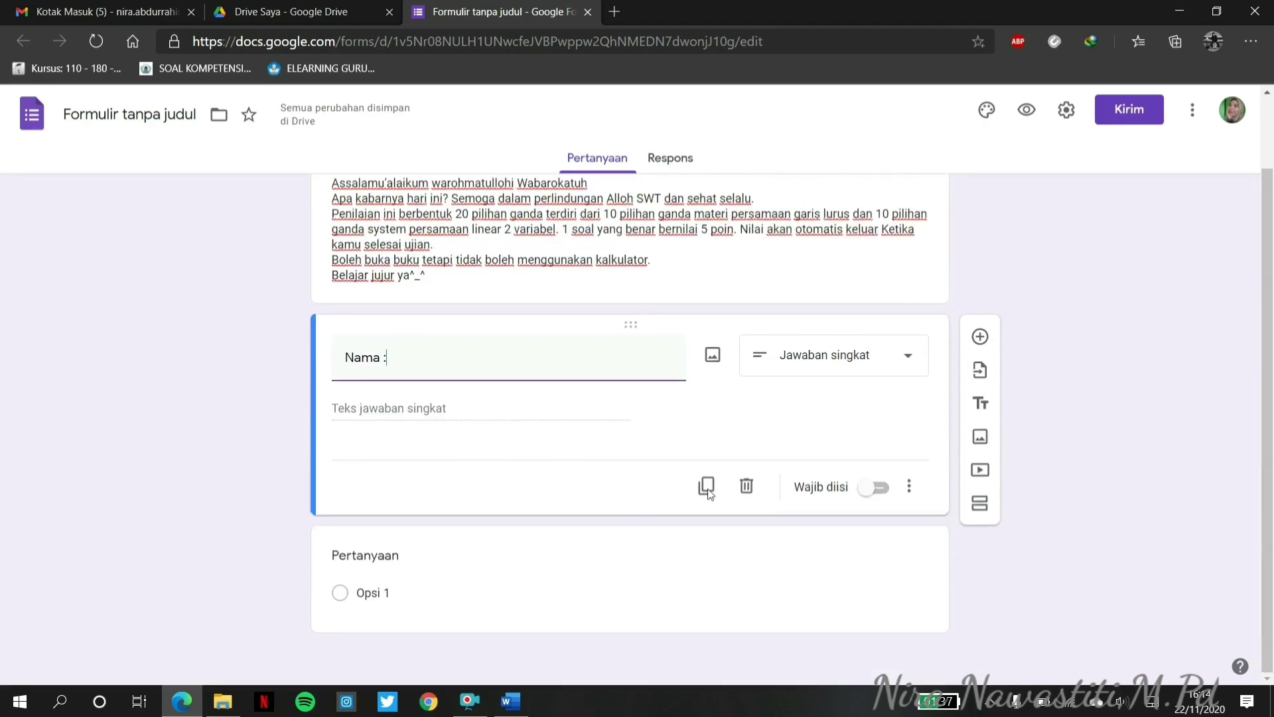
{"action": "left_click", "coordinate": [609, 564]}
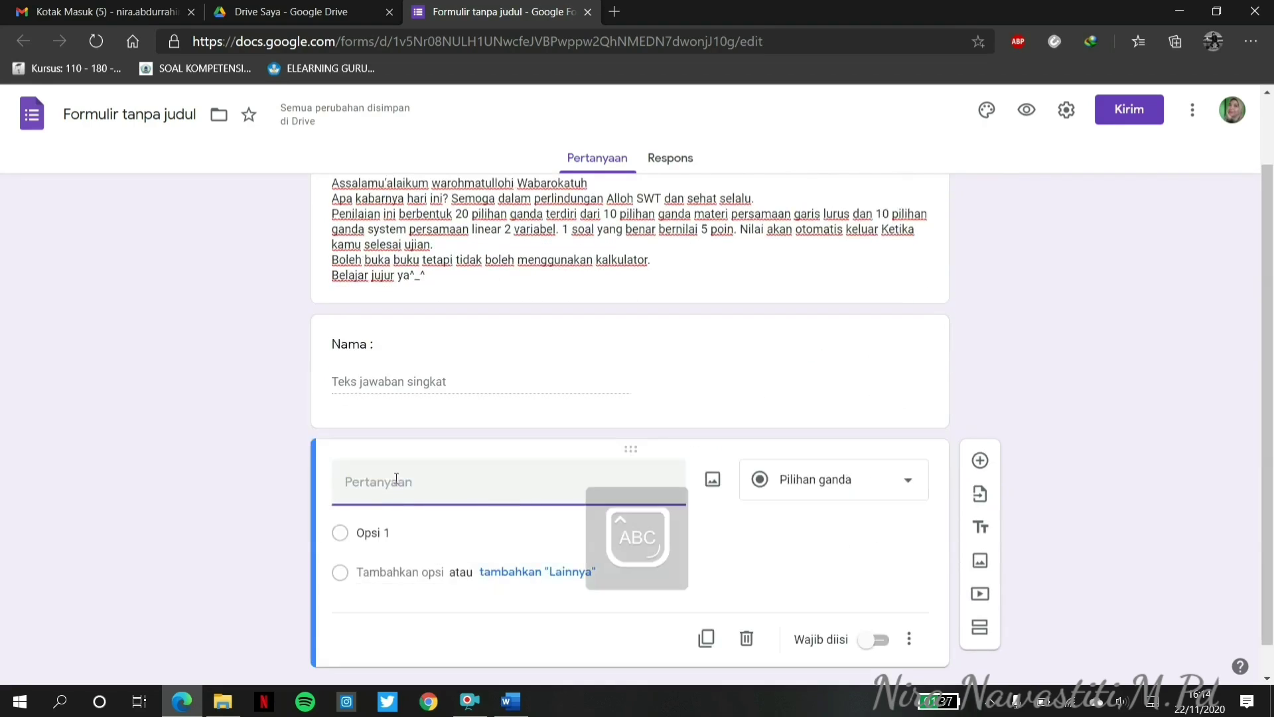
{"action": "type", "text": "Kelas"}
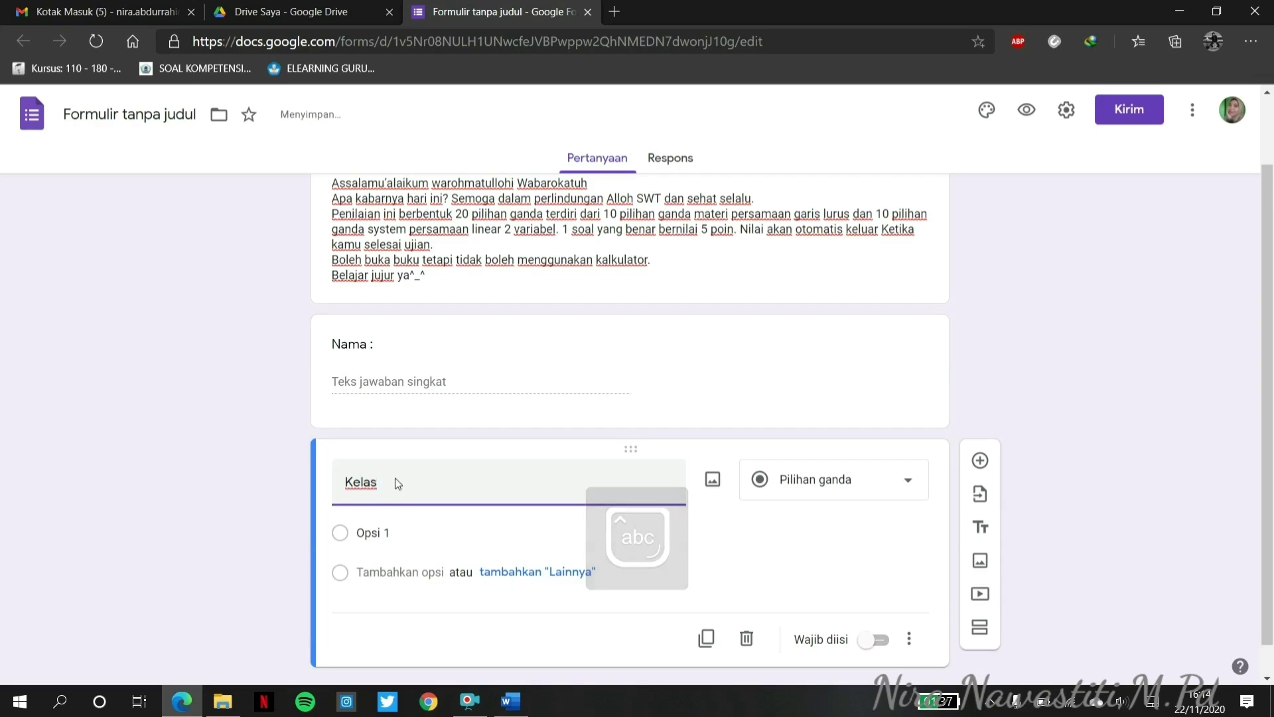
{"action": "type", "text": " :"}
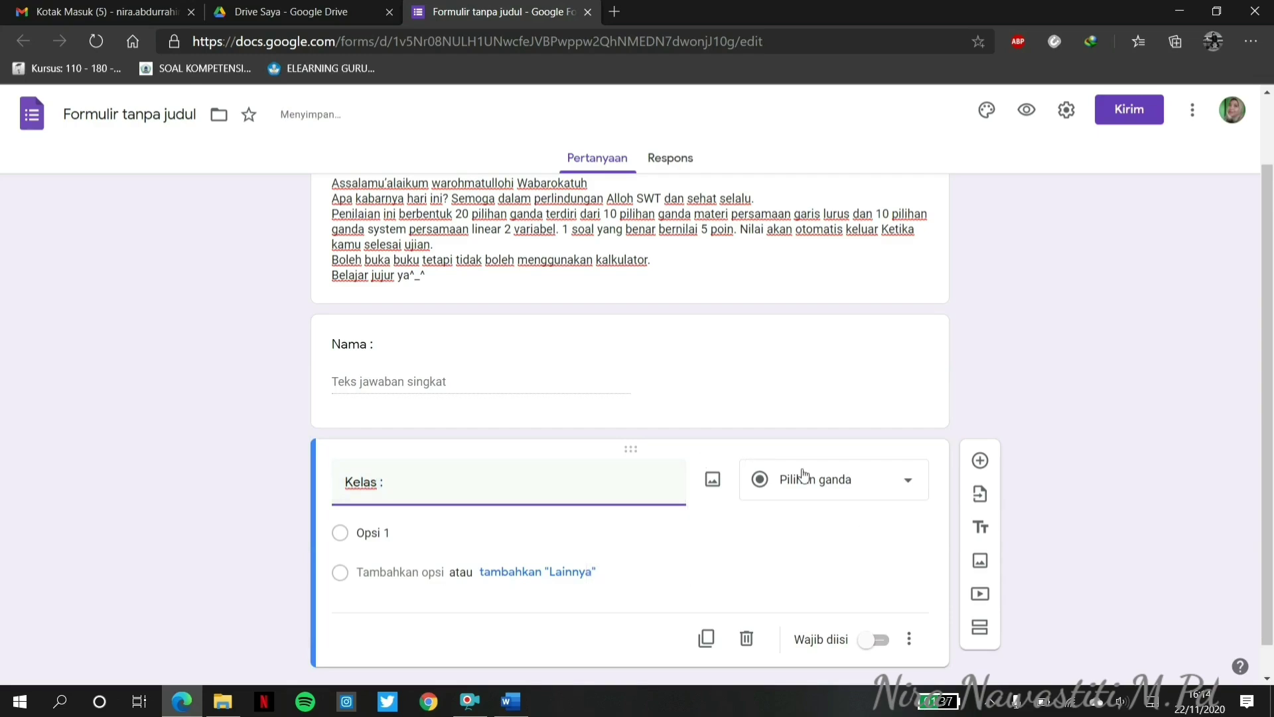
{"action": "left_click", "coordinate": [833, 480]}
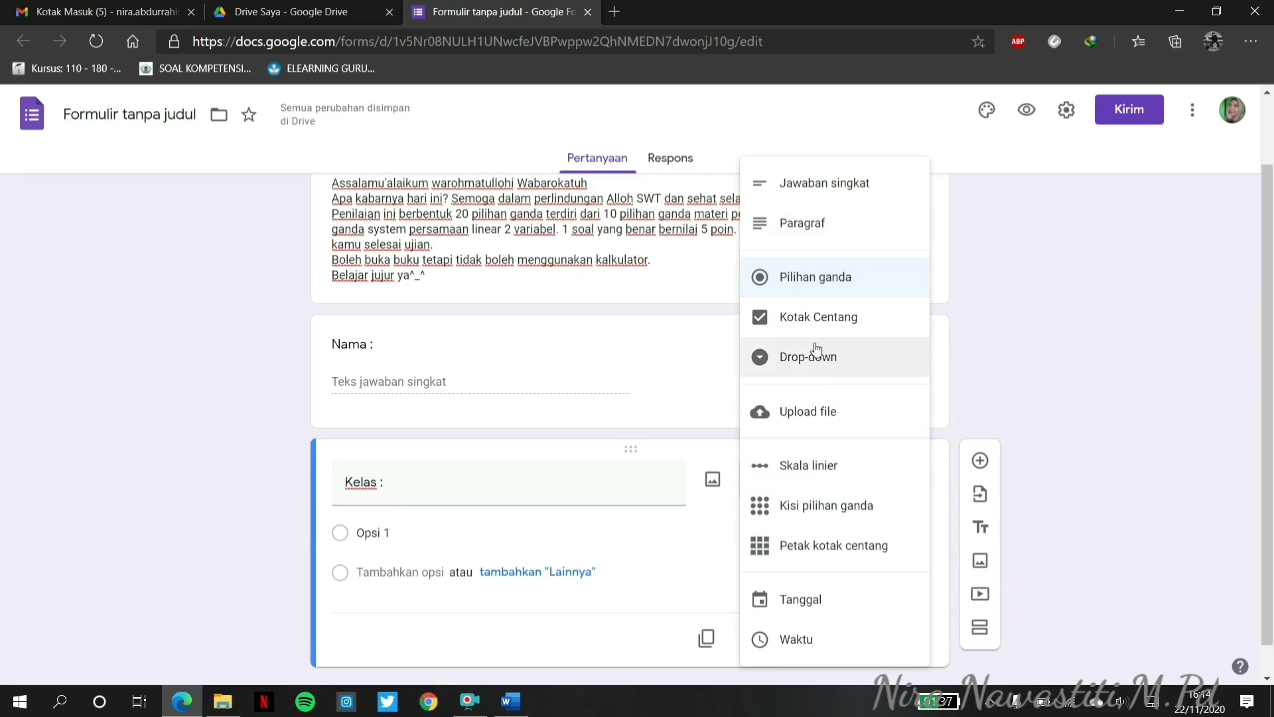
{"action": "left_click", "coordinate": [818, 317]}
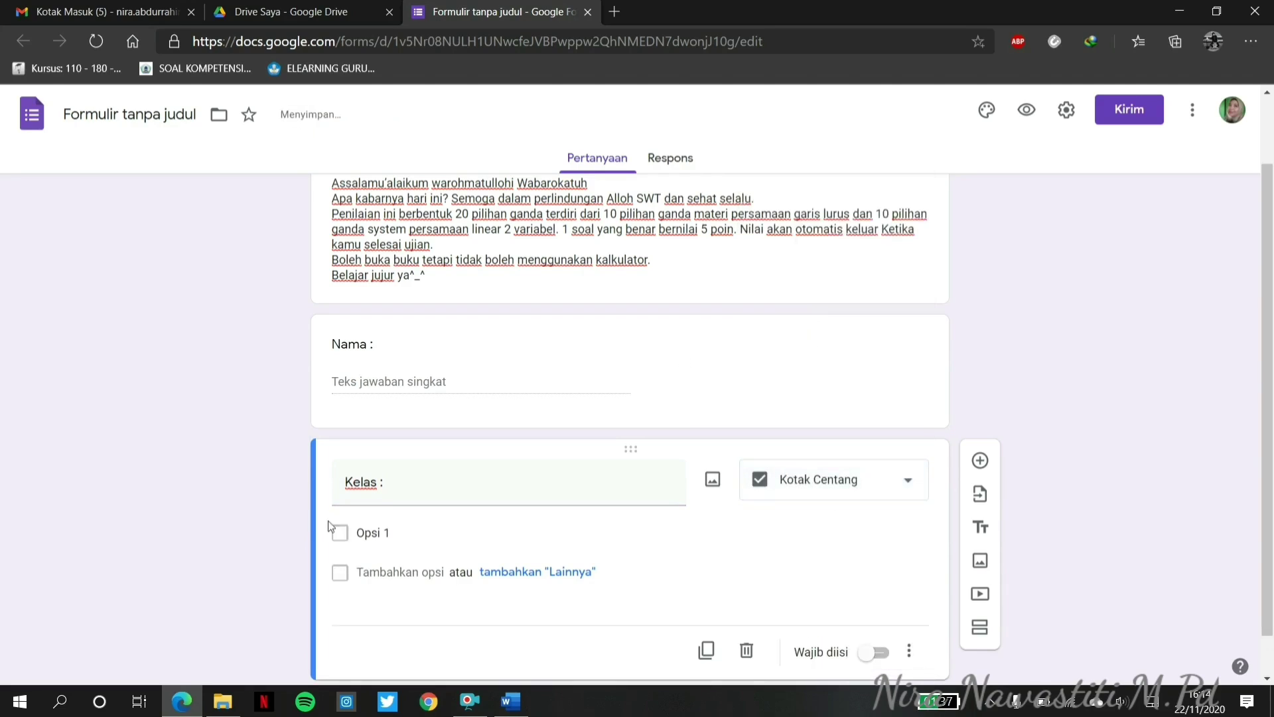
Fill the Kelas question with five answer options: VII A, VII B, VII C, VII D and VII E.
{"action": "left_click", "coordinate": [382, 537]}
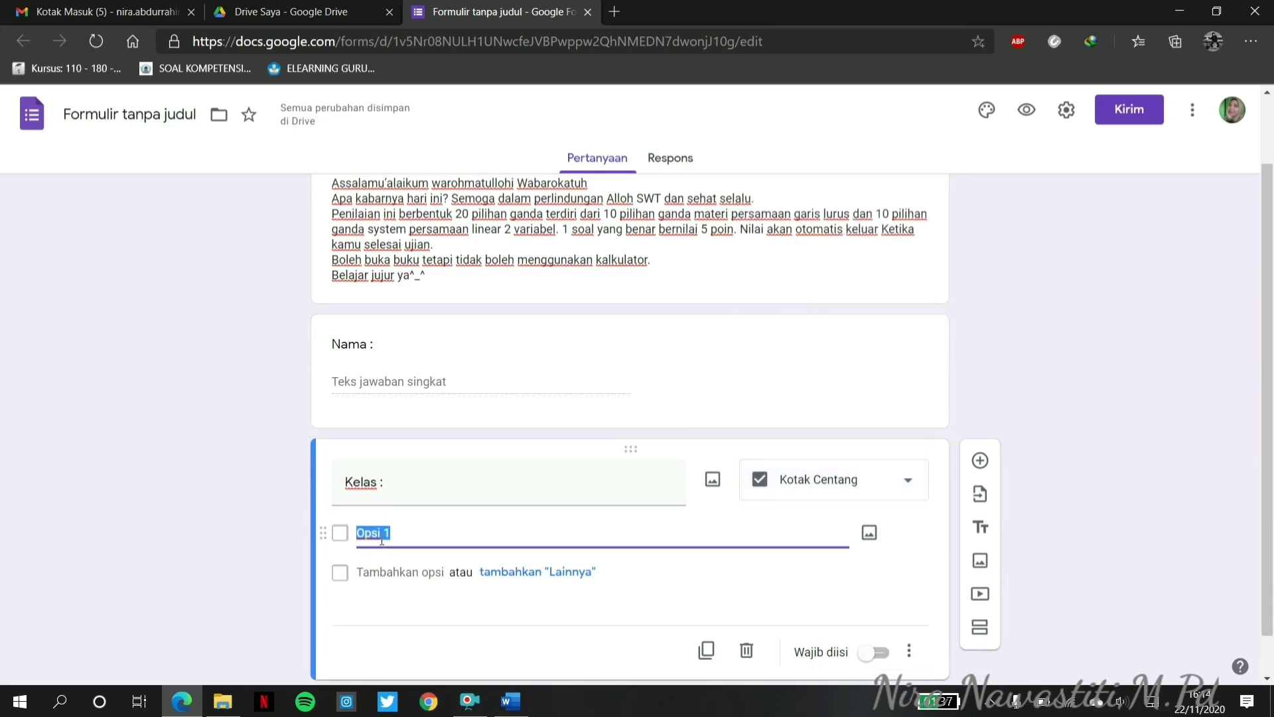
{"action": "key", "text": "Caps_Lock"}
{"action": "type", "text": "VII A"}
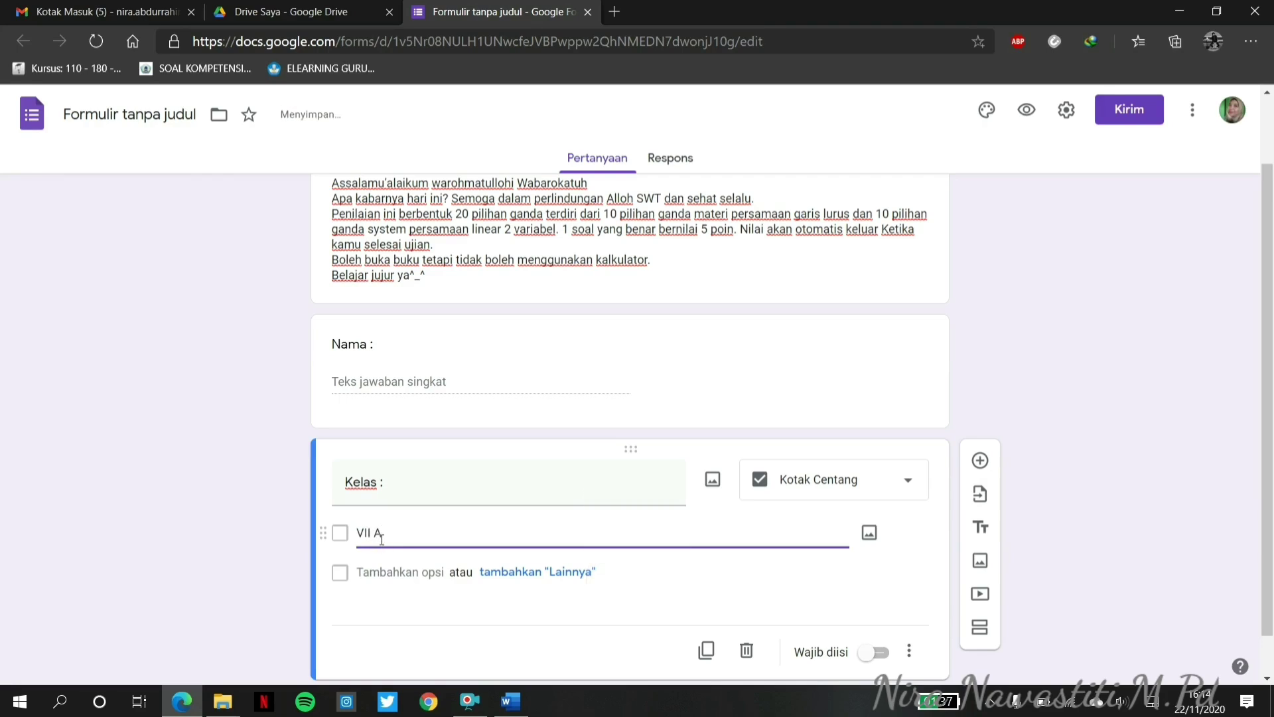
{"action": "key", "text": "Return"}
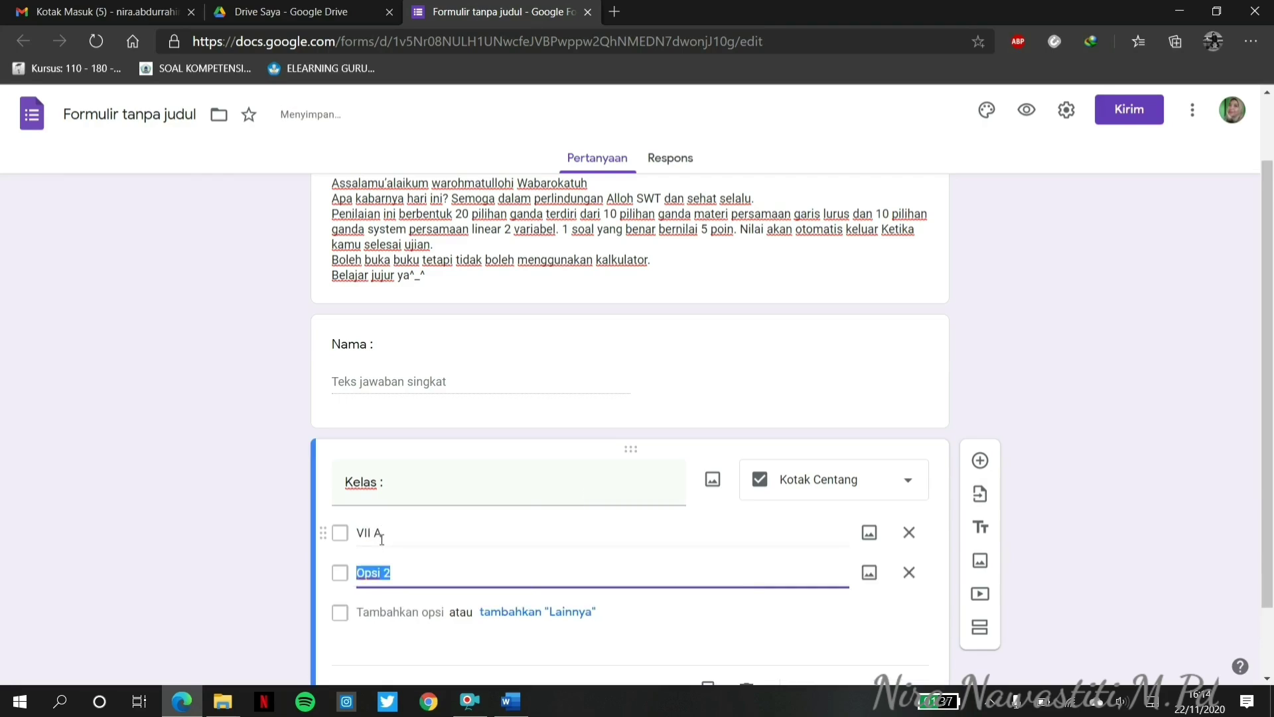
{"action": "type", "text": "VII B"}
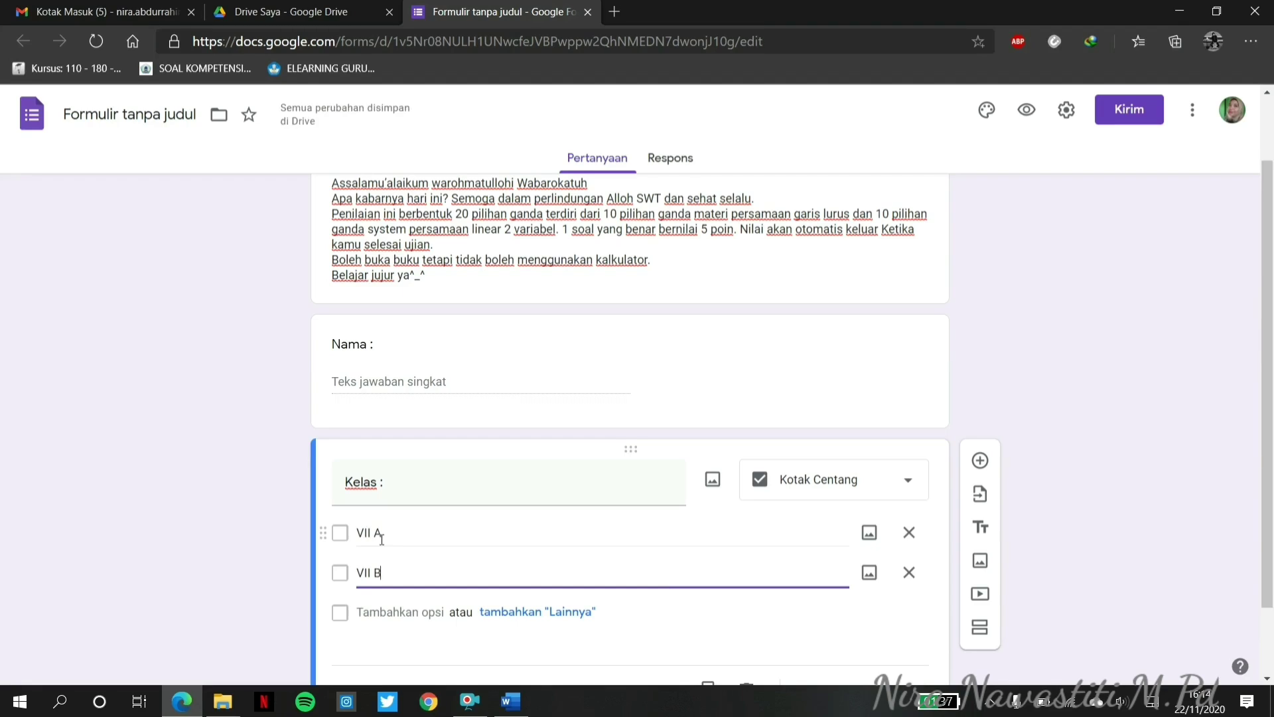
{"action": "key", "text": "Return"}
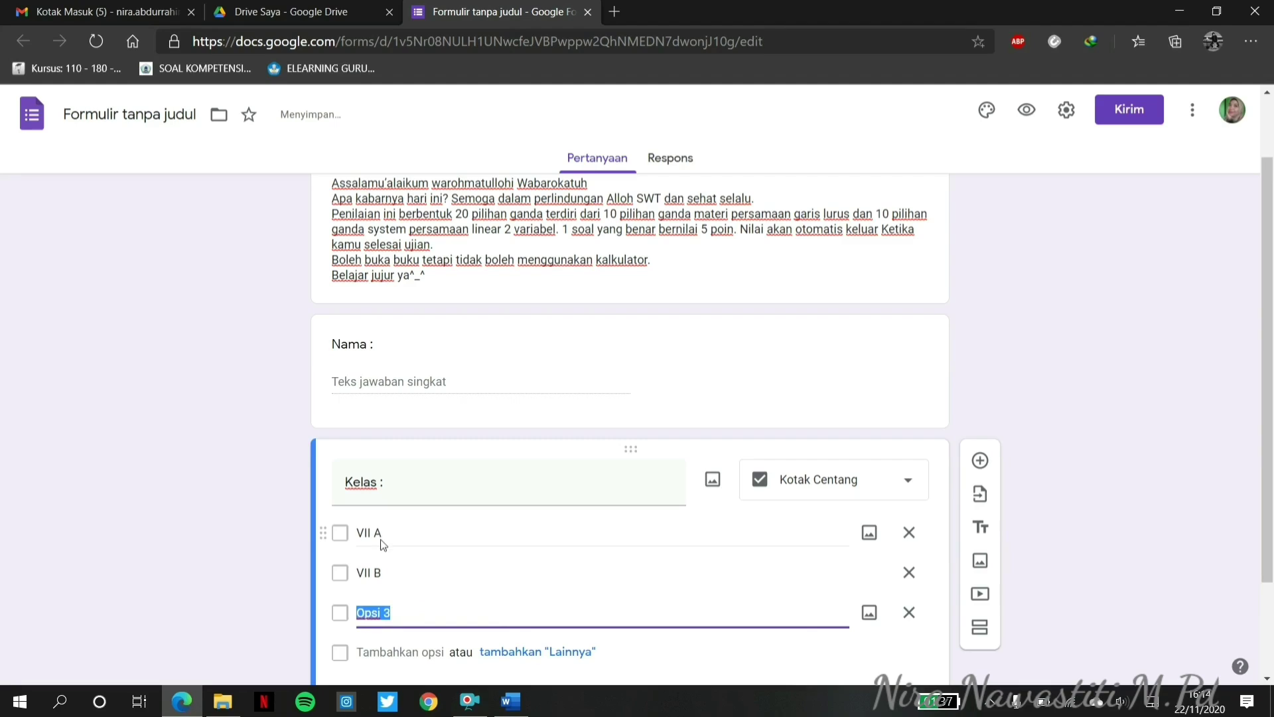
{"action": "type", "text": "VII C"}
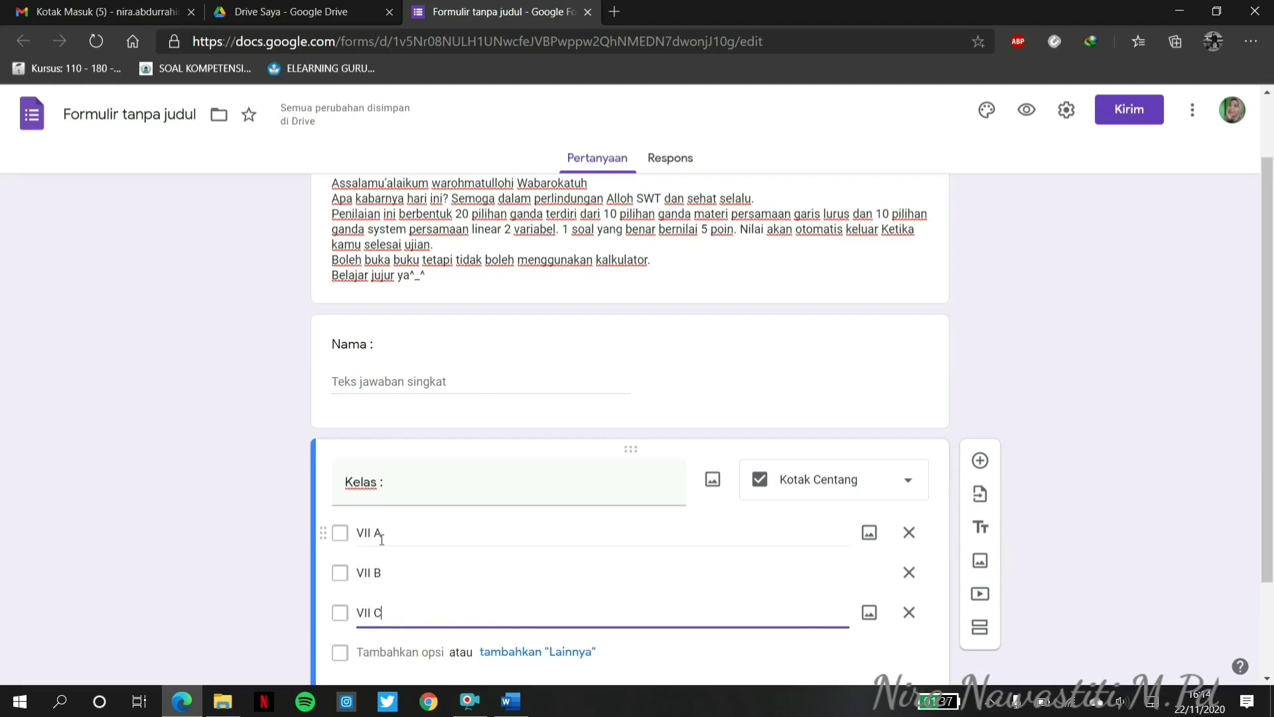
{"action": "key", "text": "Return"}
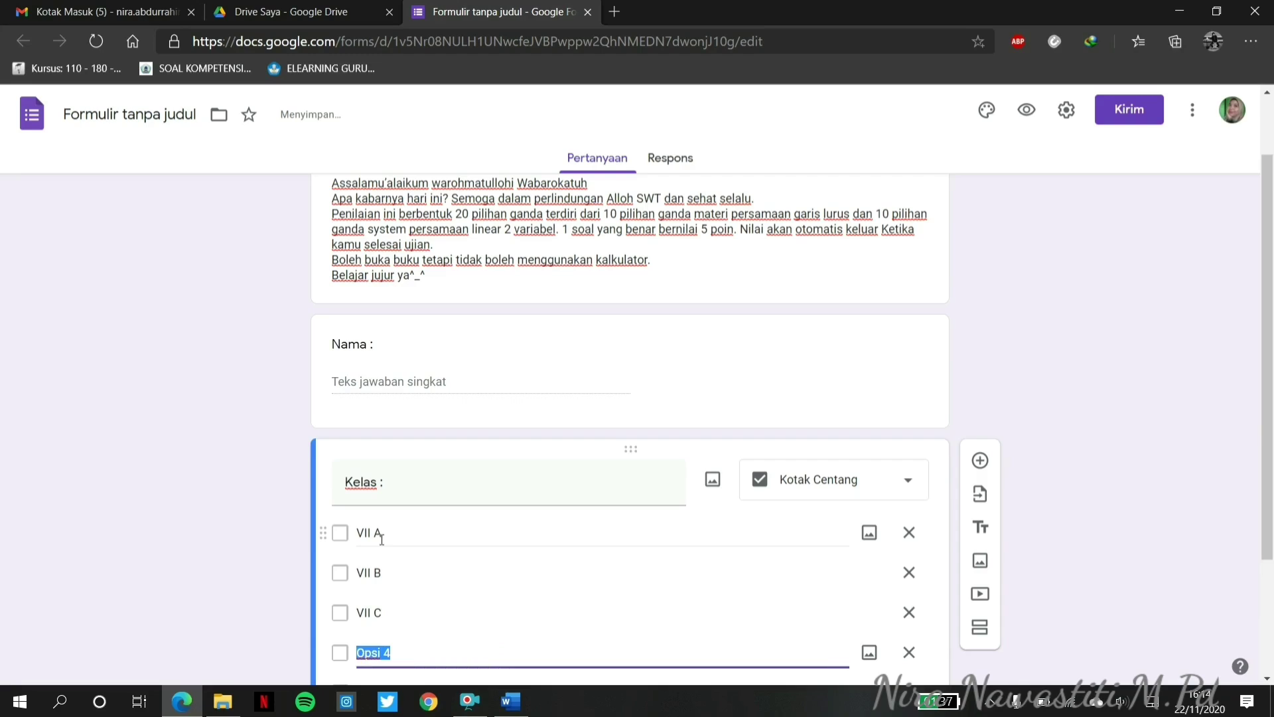
{"action": "type", "text": "VII D"}
{"action": "key", "text": "Return"}
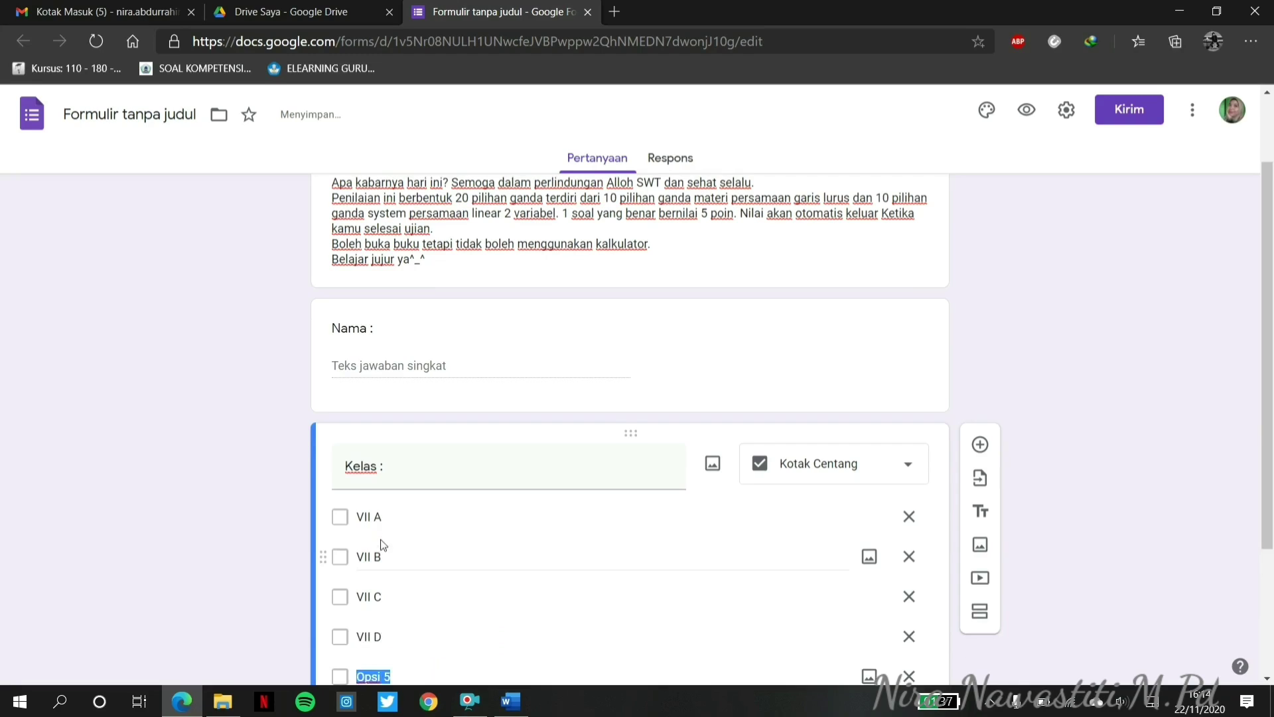
{"action": "type", "text": "VII E"}
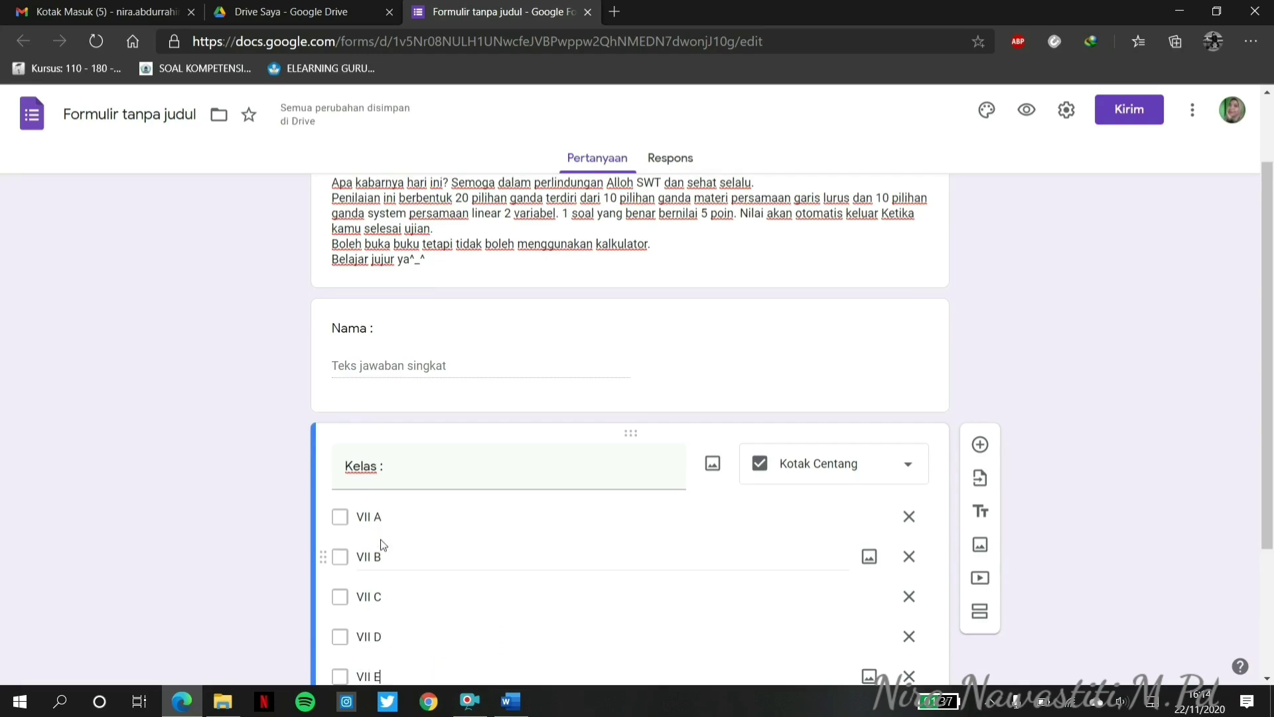
Make the Nama question mandatory by enabling its Wajib diisi setting.
{"action": "scroll", "coordinate": [1269, 594], "scroll_direction": "down", "scroll_amount": 3}
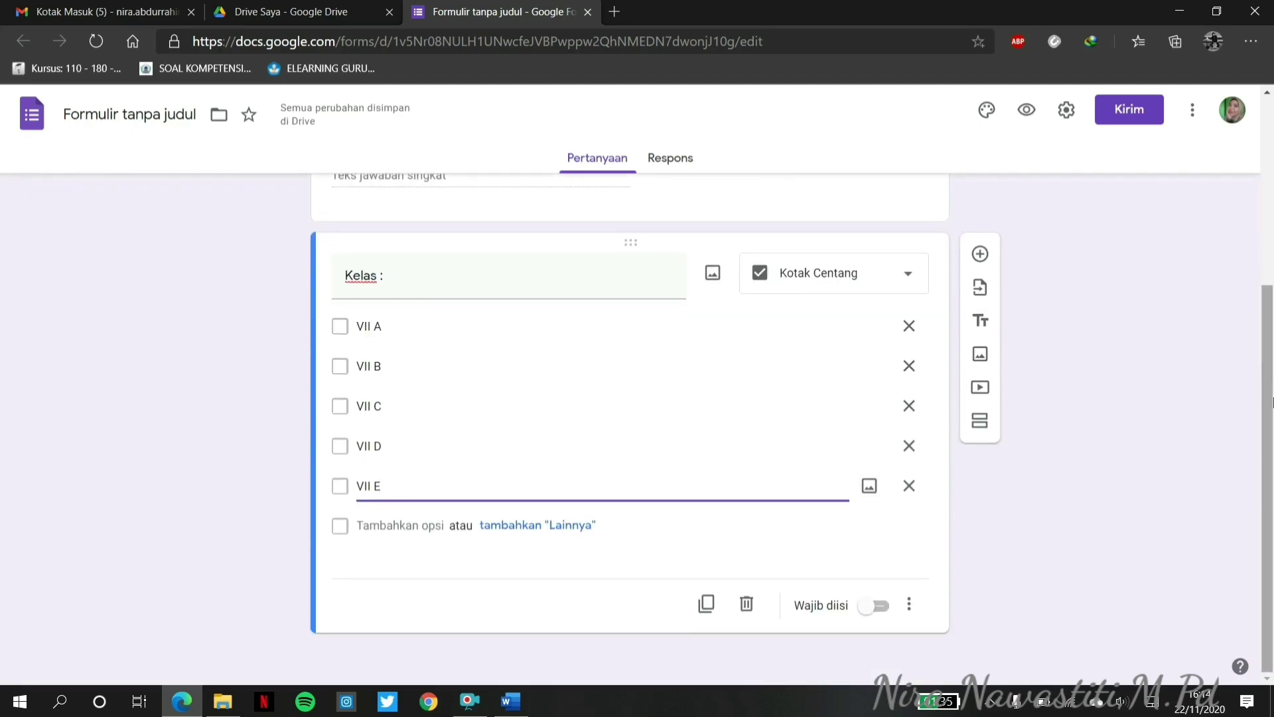
{"action": "scroll", "coordinate": [1272, 311], "scroll_direction": "up", "scroll_amount": 2}
{"action": "left_click", "coordinate": [599, 302]}
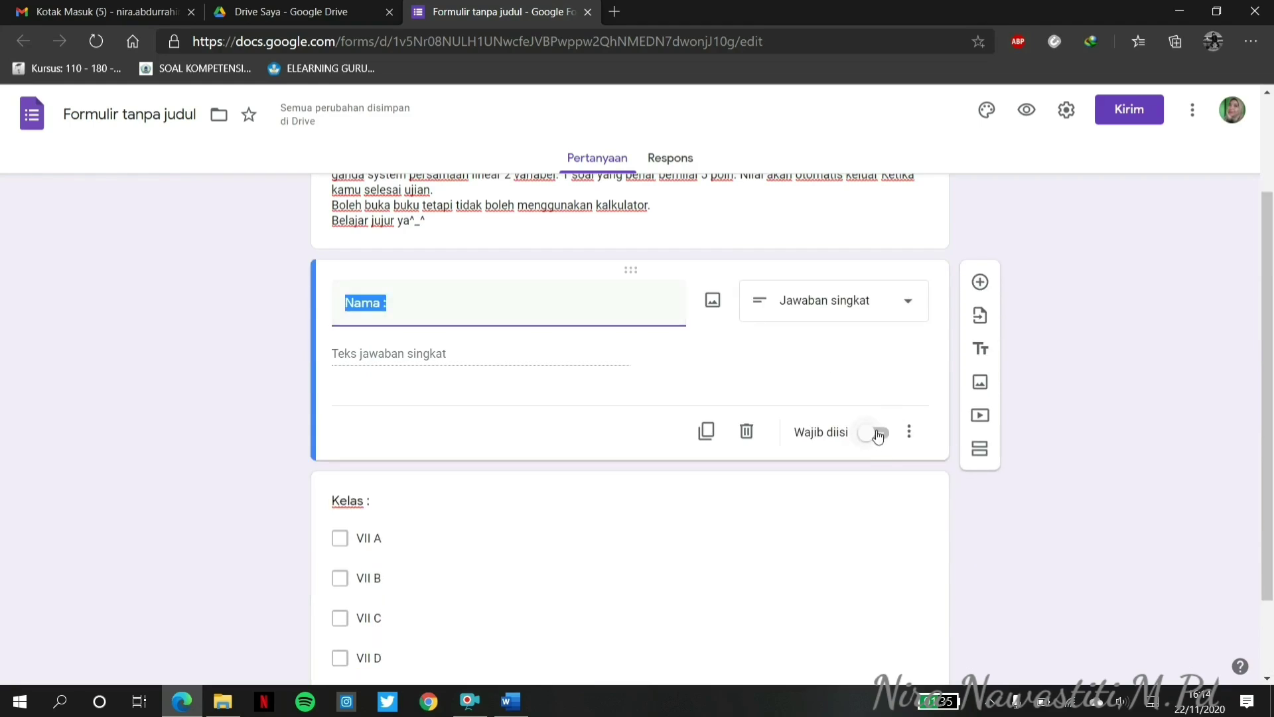
{"action": "left_click", "coordinate": [878, 434]}
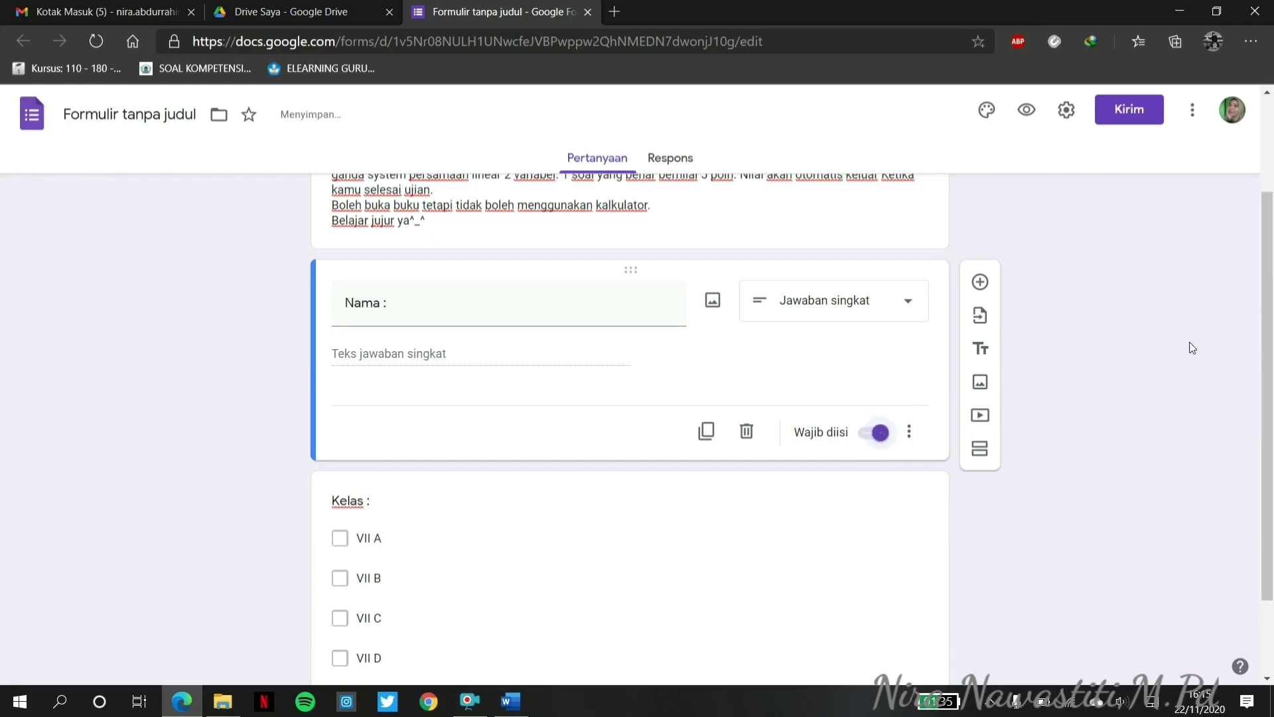
{"action": "scroll", "coordinate": [1273, 524], "scroll_direction": "down", "scroll_amount": 2}
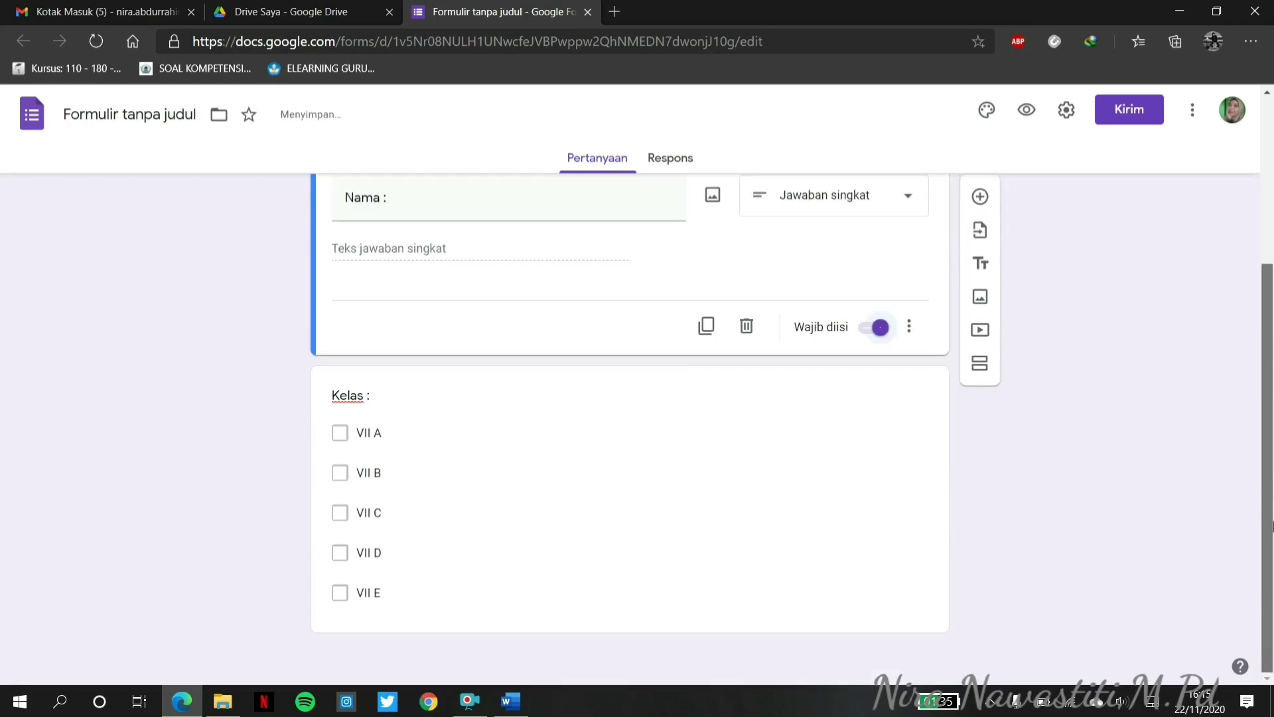
Make the Kelas question mandatory by enabling its Wajib diisi setting.
{"action": "left_click", "coordinate": [773, 567]}
{"action": "left_click", "coordinate": [877, 653]}
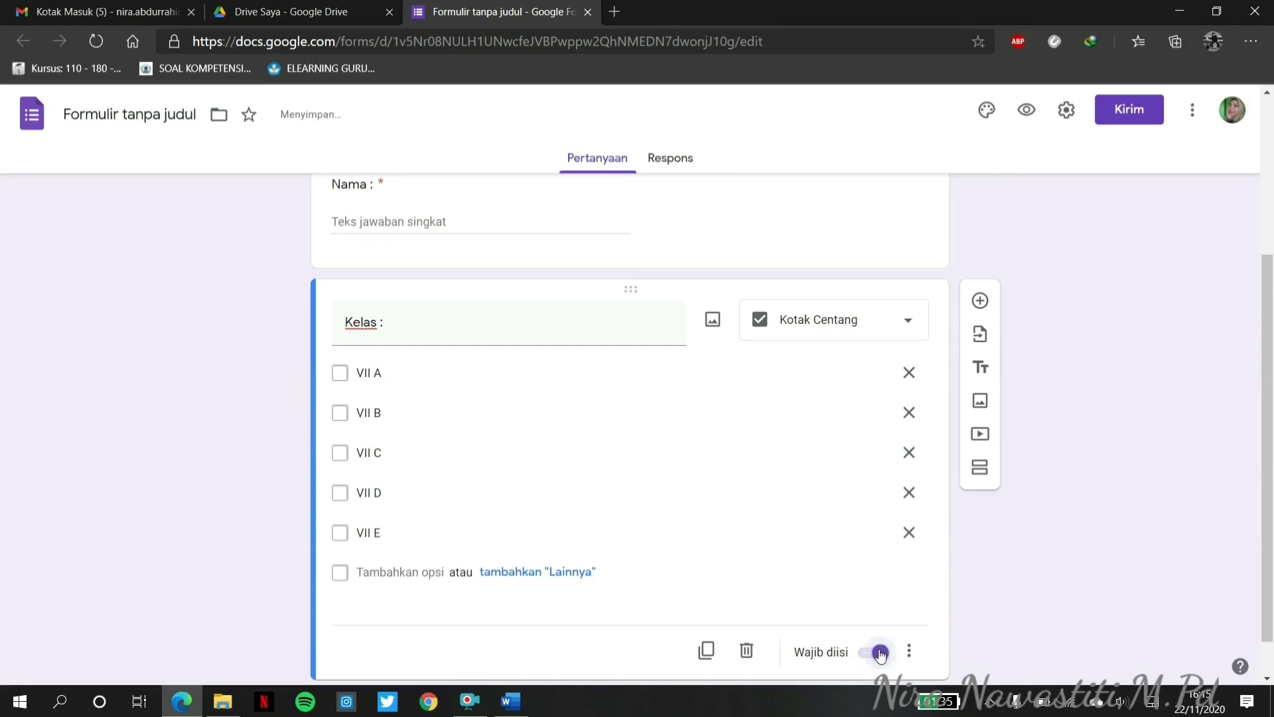
Add a new section after the Kelas question and title it "Himpunan".
{"action": "scroll", "coordinate": [1272, 482], "scroll_direction": "down", "scroll_amount": 1}
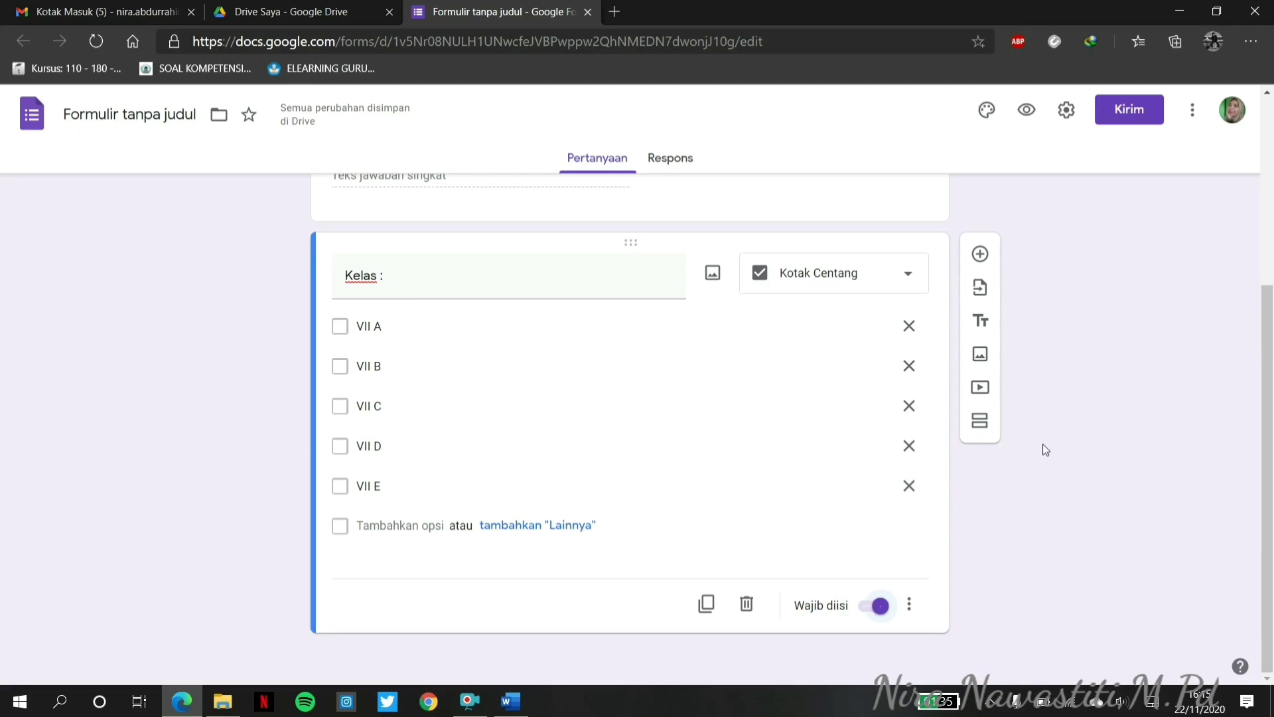
{"action": "left_click", "coordinate": [979, 428]}
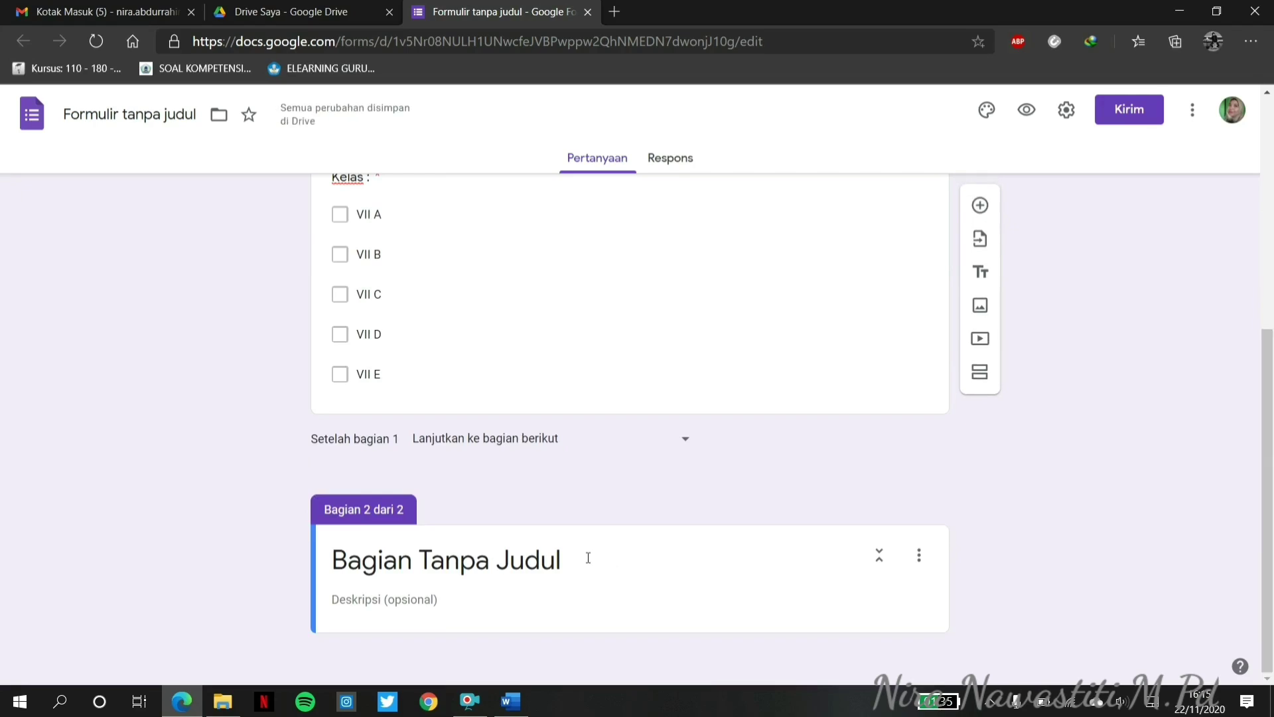
{"action": "left_click", "coordinate": [588, 557]}
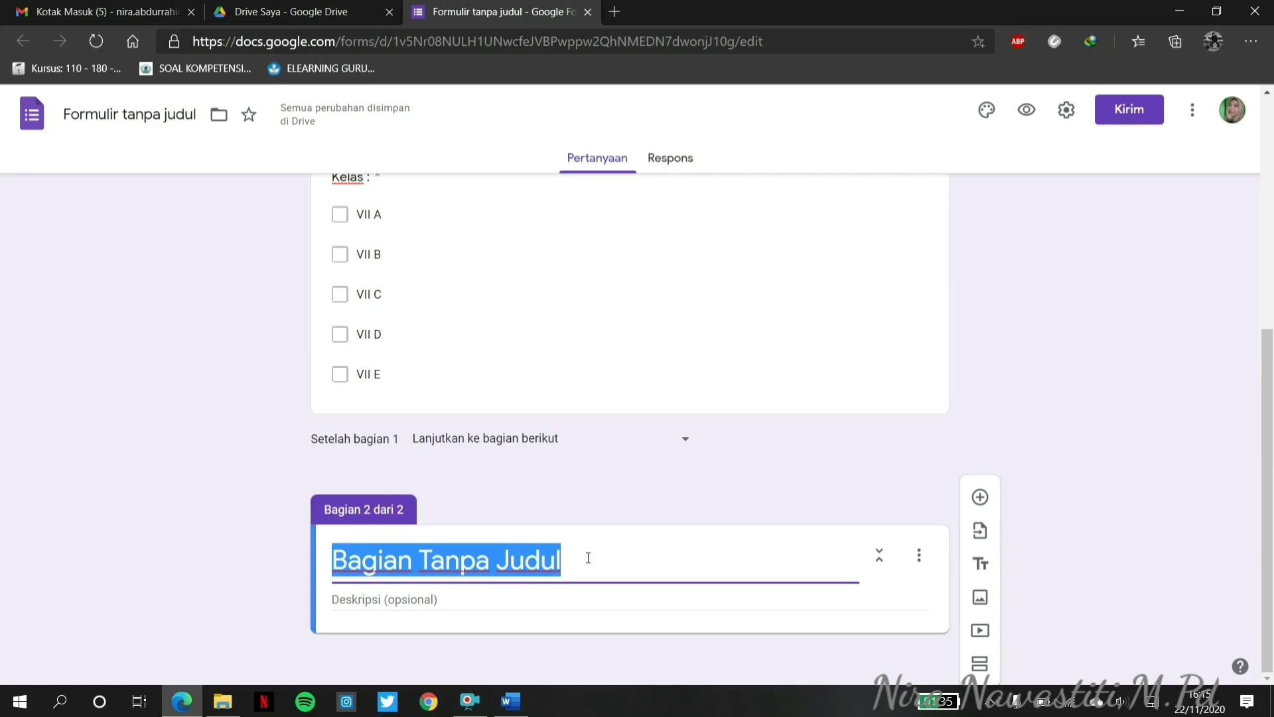
{"action": "type", "text": "P"}
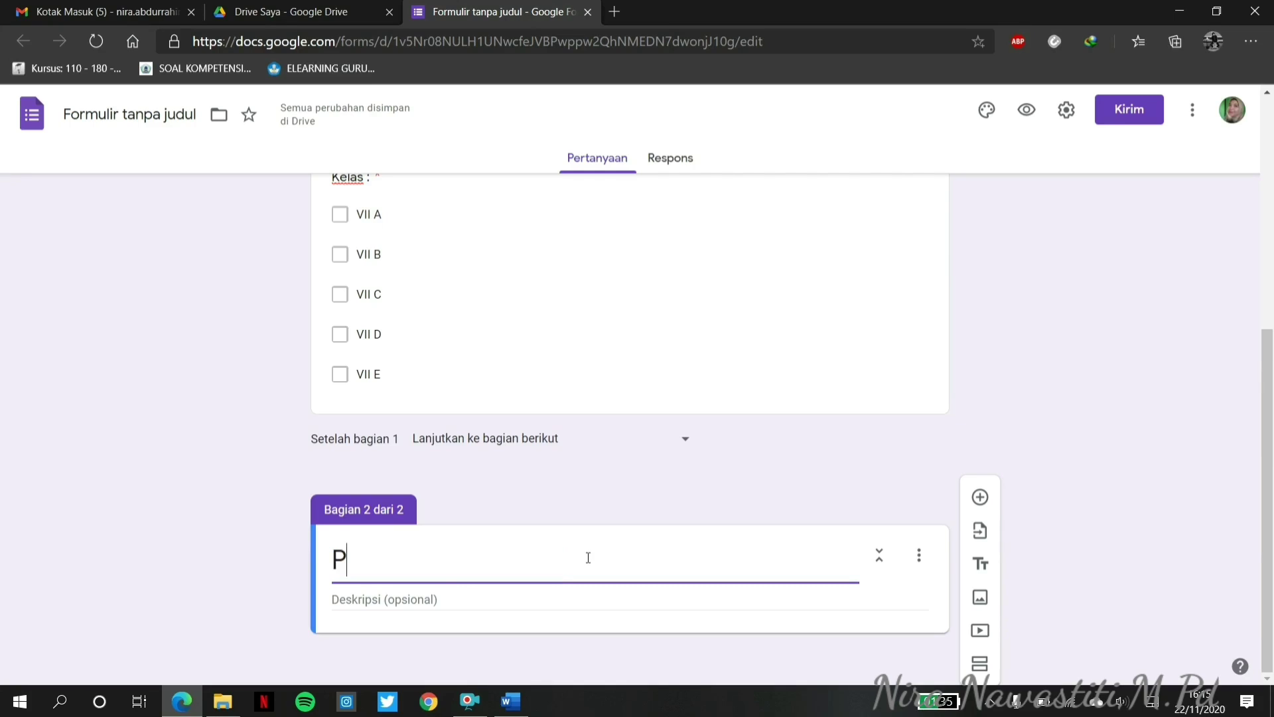
{"action": "key", "text": "BackSpace"}
{"action": "type", "text": "Himpunan"}
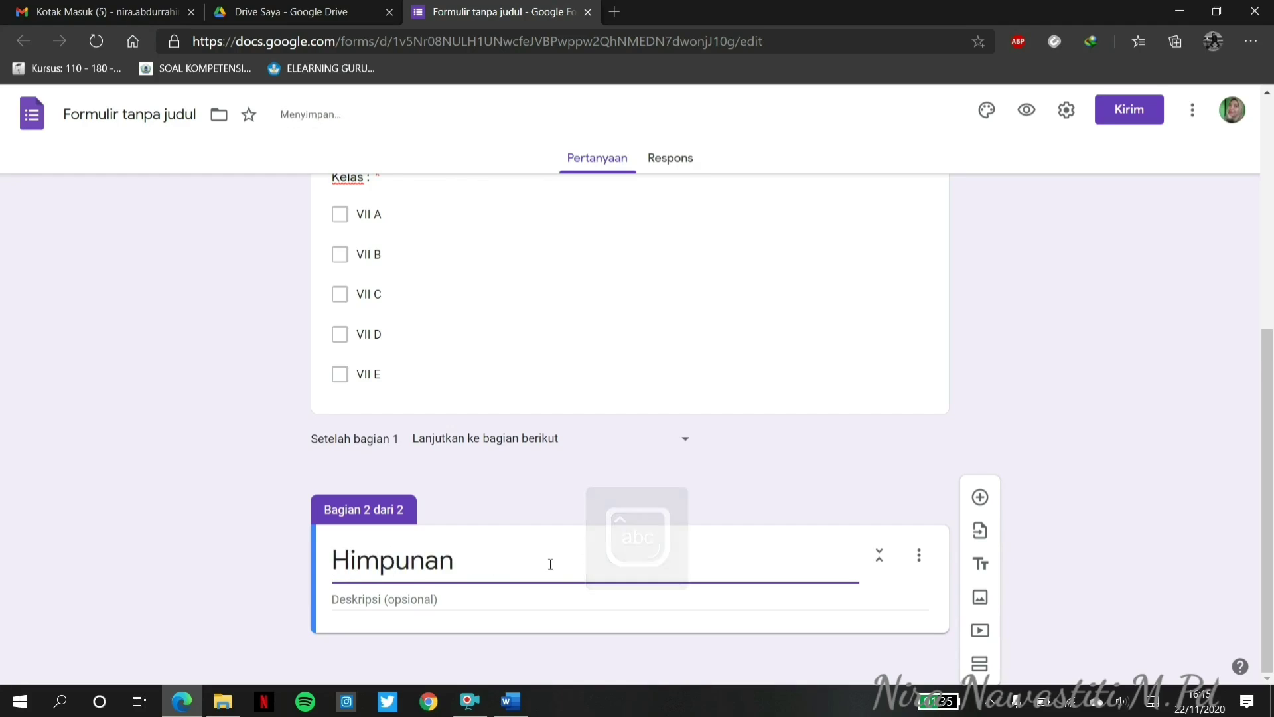
Enter "Pilihlah salah satu jawaban dengan tepat dan benar!" as the description of the Himpunan section.
{"action": "left_click", "coordinate": [489, 601]}
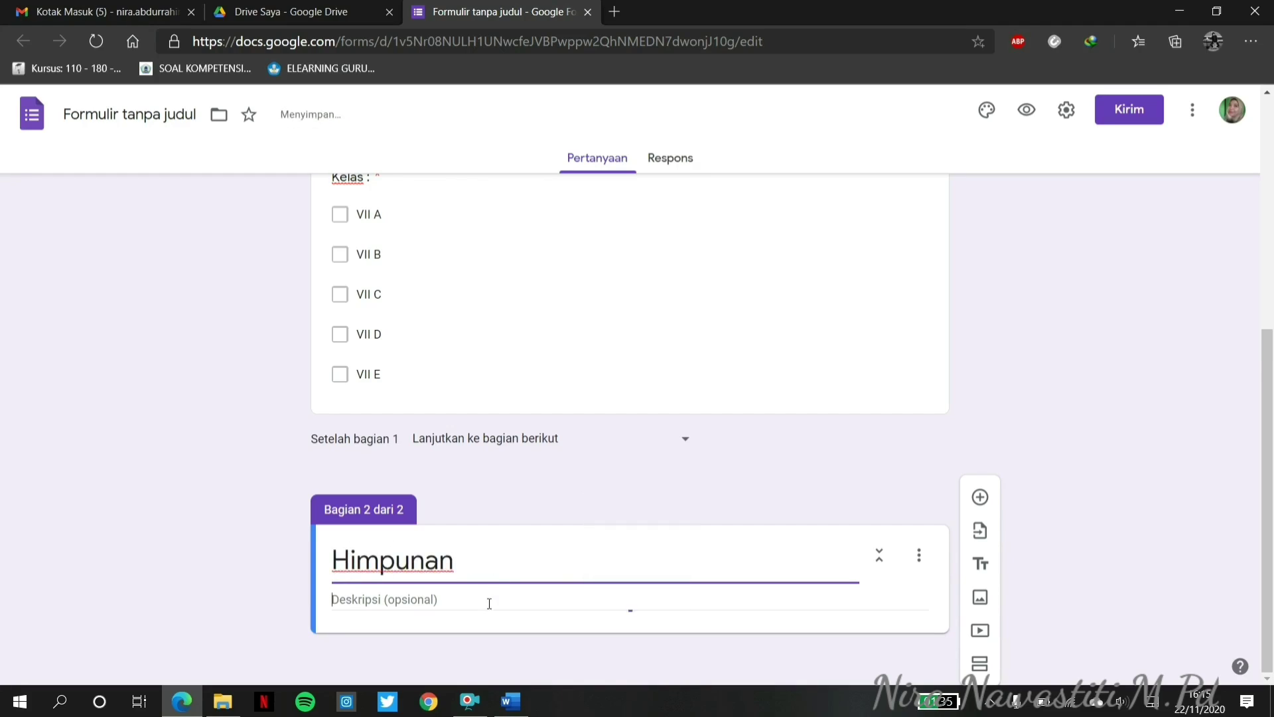
{"action": "type", "text": "Pilihlah salag"}
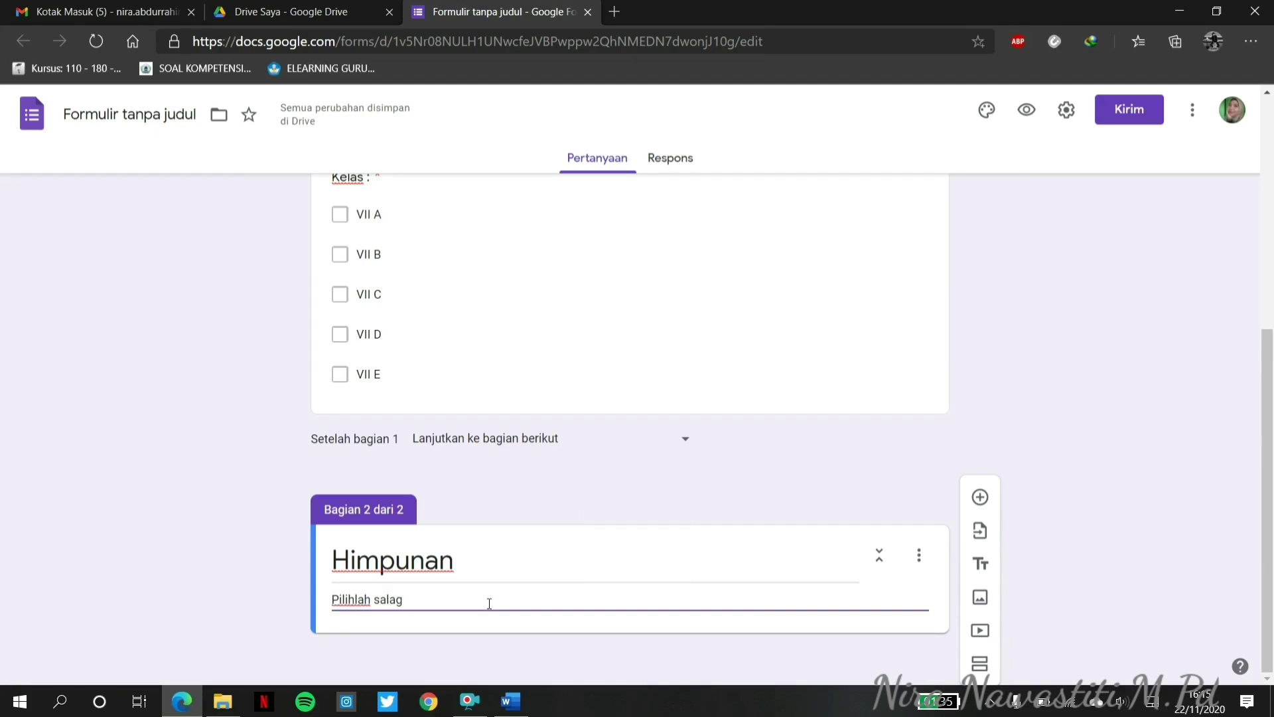
{"action": "key", "text": "BackSpace"}
{"action": "type", "text": "h sau"}
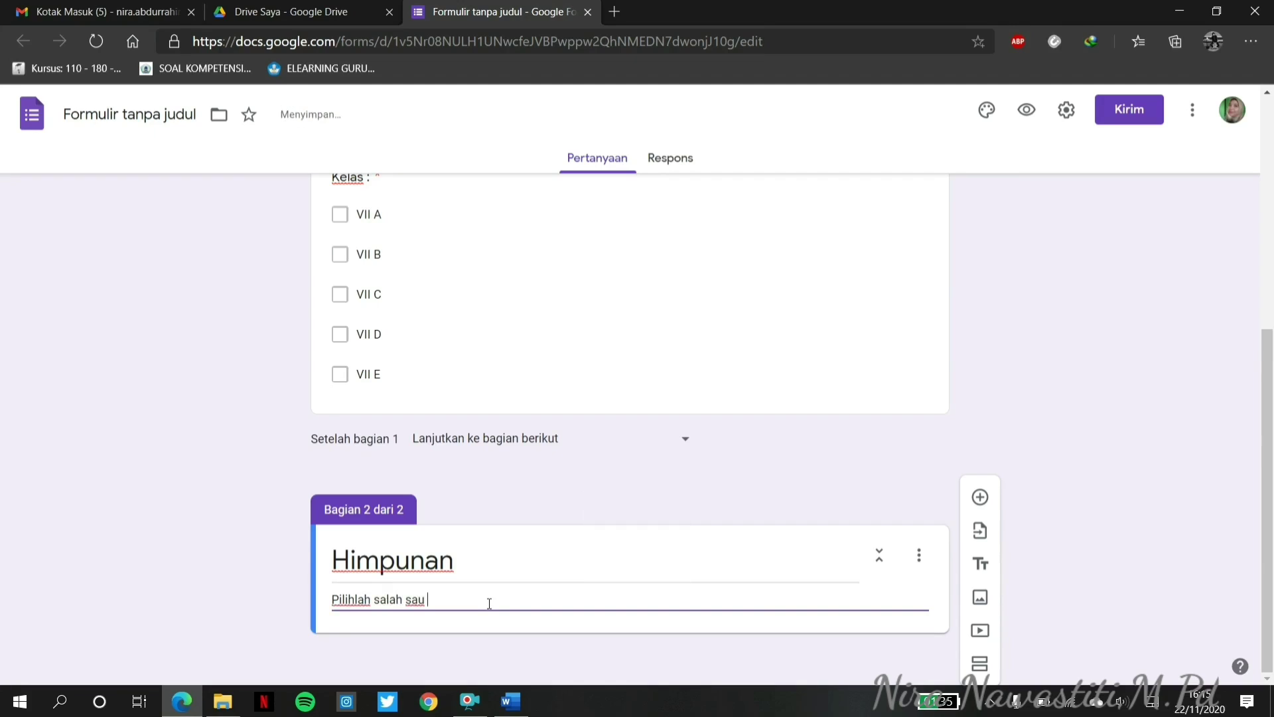
{"action": "key", "text": "BackSpace"}
{"action": "type", "text": "tu jawaban dengan tepat dan benar"}
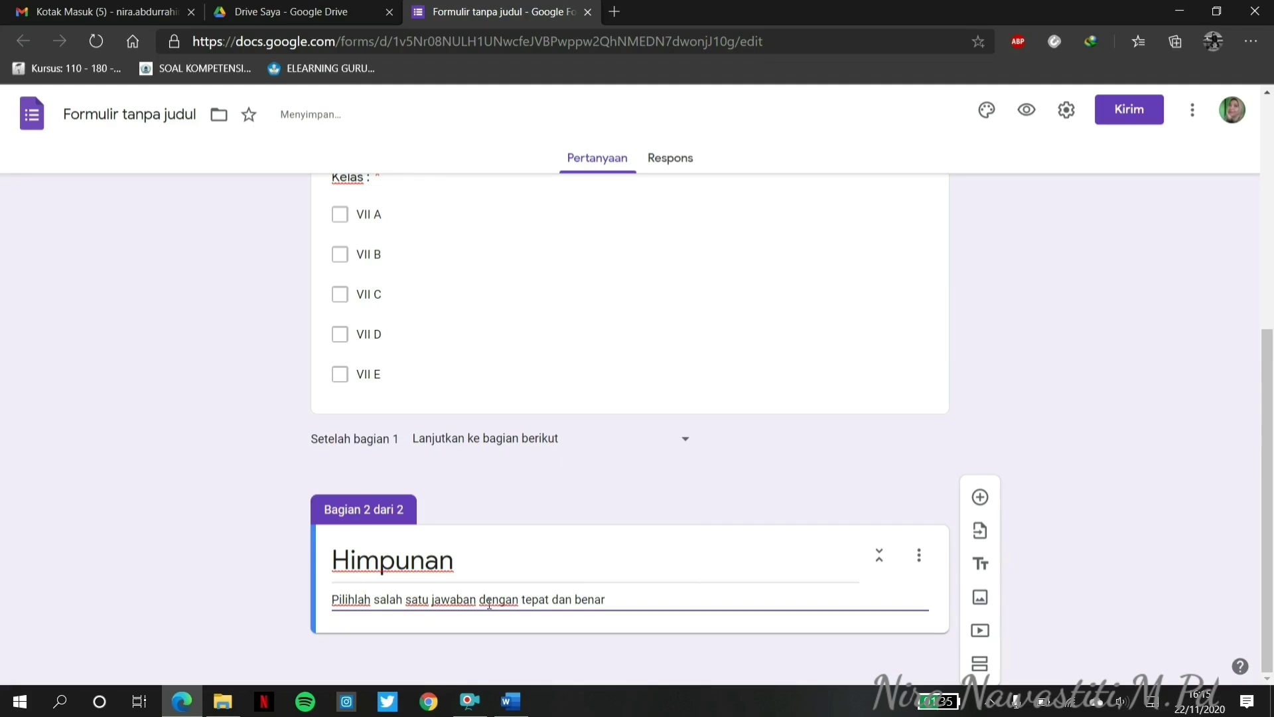
{"action": "type", "text": "!"}
Add a new multiple-choice question to the Himpunan section.
{"action": "scroll", "coordinate": [876, 556], "scroll_direction": "up", "scroll_amount": 1}
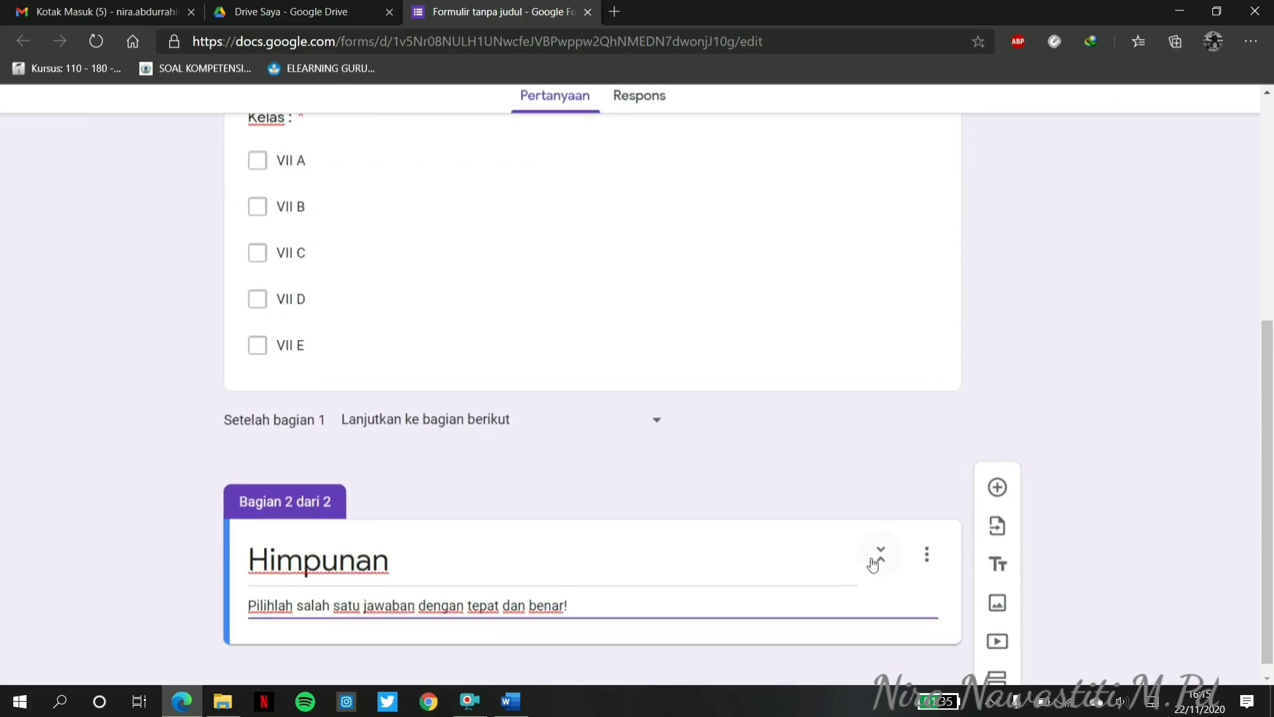
{"action": "scroll", "coordinate": [1272, 413], "scroll_direction": "down", "scroll_amount": 1}
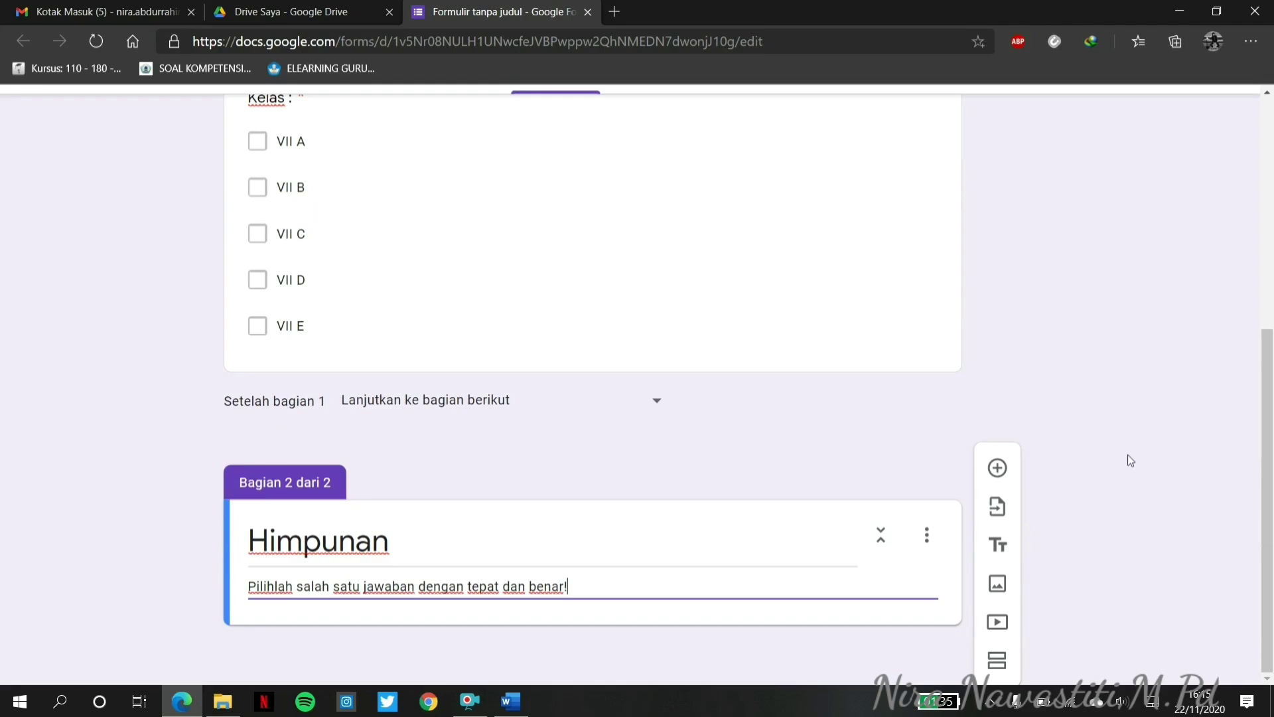
{"action": "left_click", "coordinate": [993, 469]}
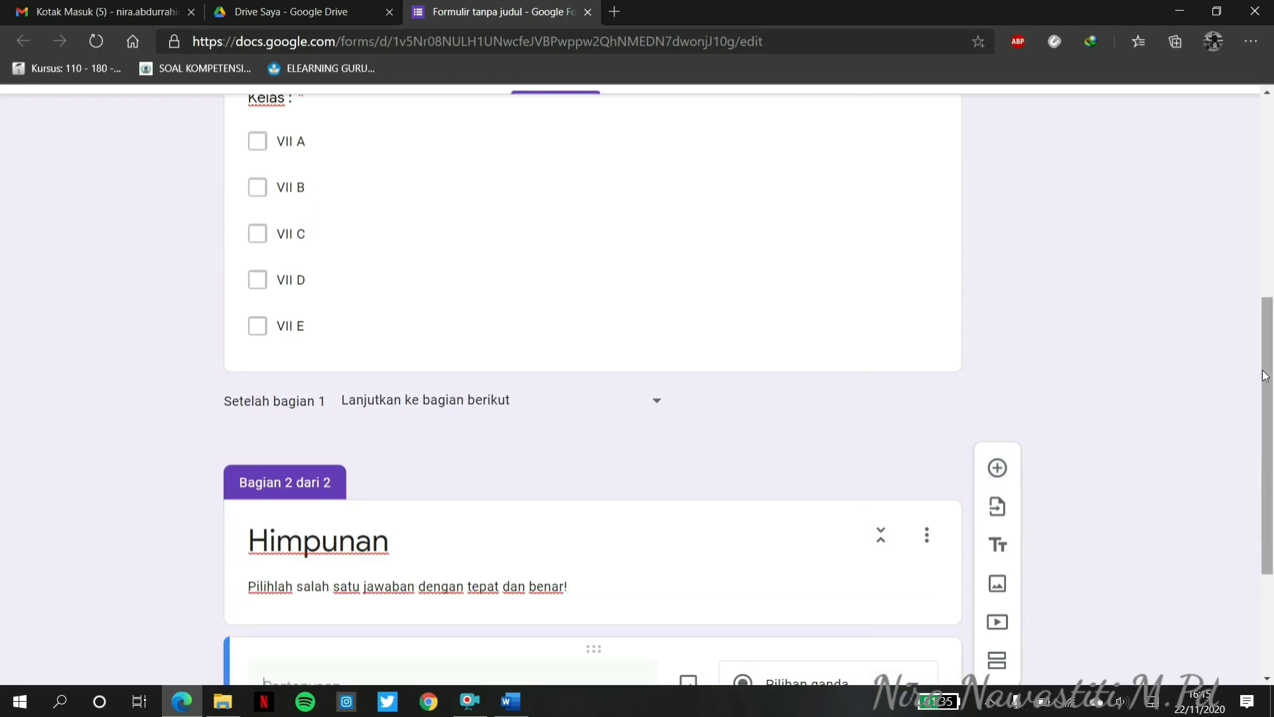
{"action": "scroll", "coordinate": [1263, 398], "scroll_direction": "down", "scroll_amount": 4}
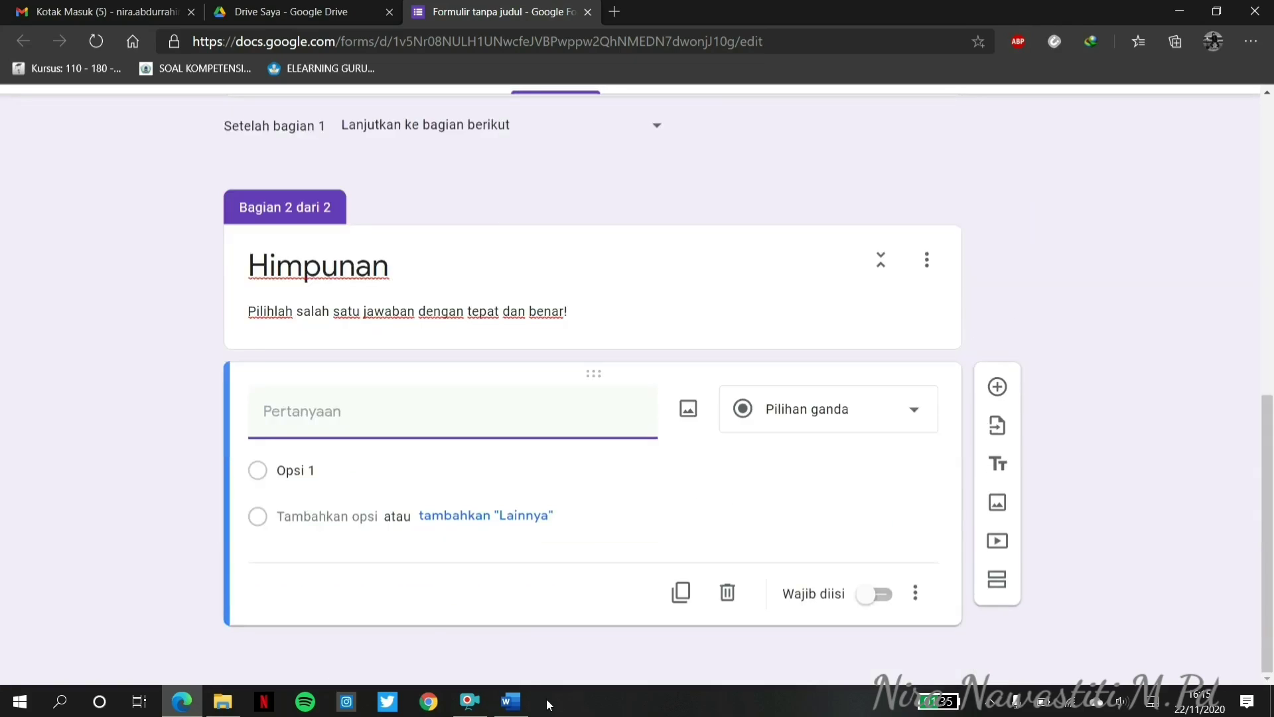
Switch to the Word document and add a period after each of the set definitions A, G and P in question 1.
{"action": "left_click", "coordinate": [511, 702]}
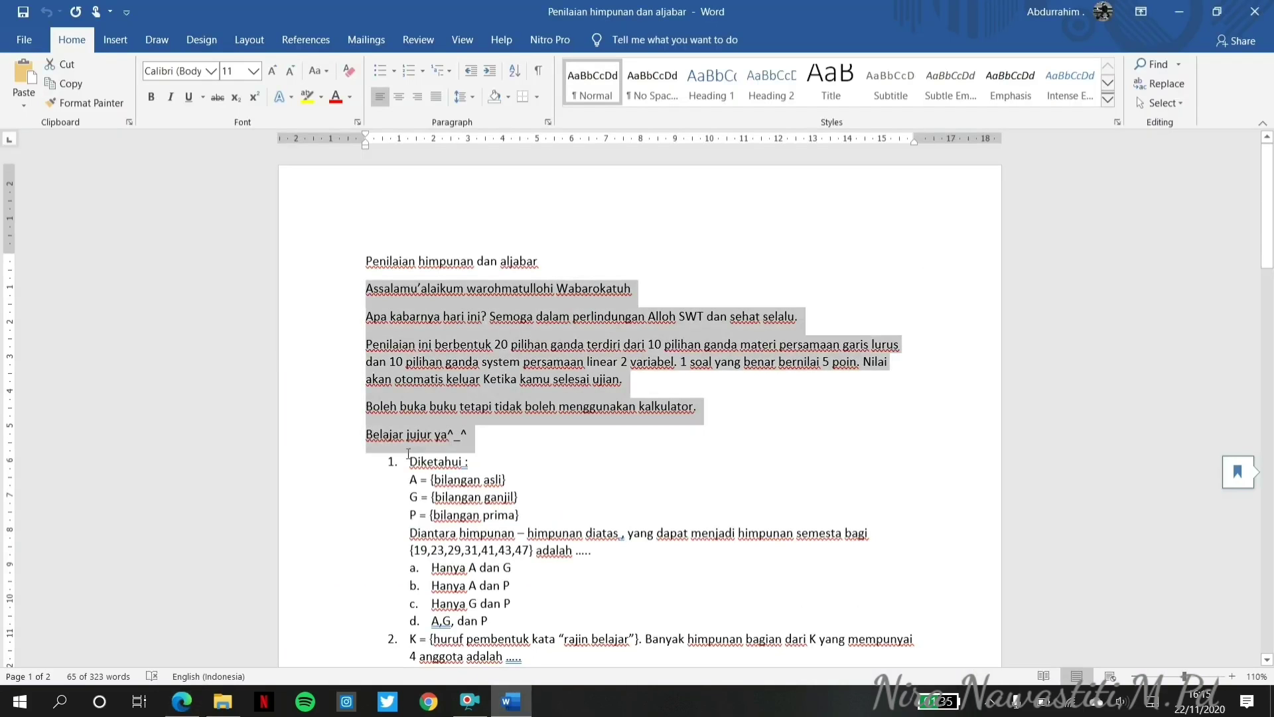
{"action": "left_click", "coordinate": [527, 479]}
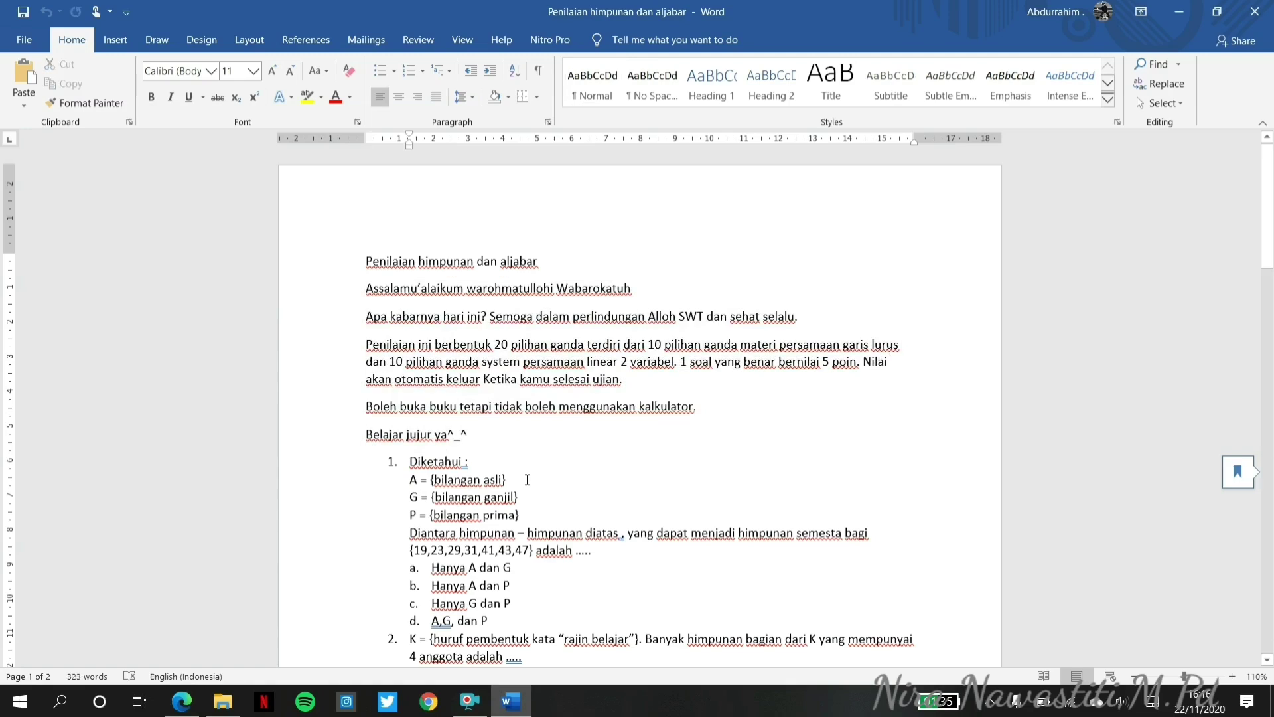
{"action": "type", "text": "."}
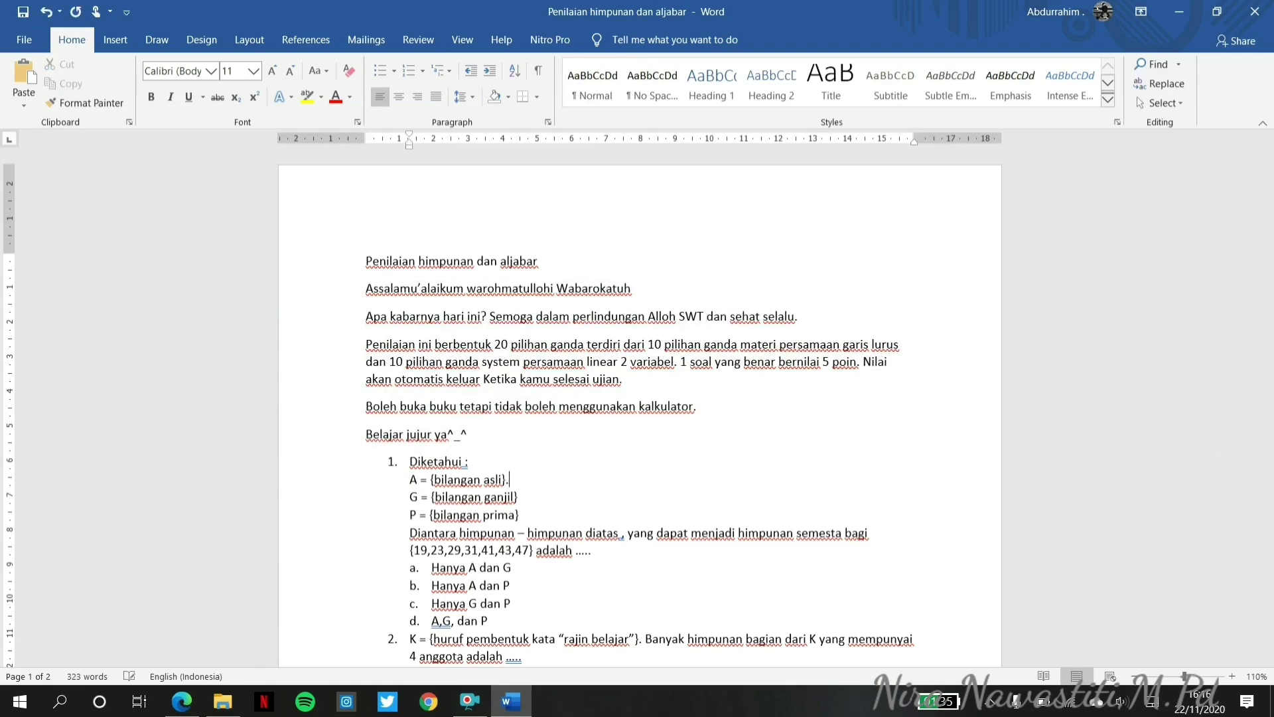
{"action": "left_click", "coordinate": [521, 498]}
{"action": "type", "text": "."}
{"action": "left_click", "coordinate": [520, 515]}
{"action": "type", "text": "."}
Copy the text of question 1 from Word into the form's new question and remove the leading "1." numbering.
{"action": "left_click_drag", "start_coordinate": [410, 463], "coordinate": [609, 561]}
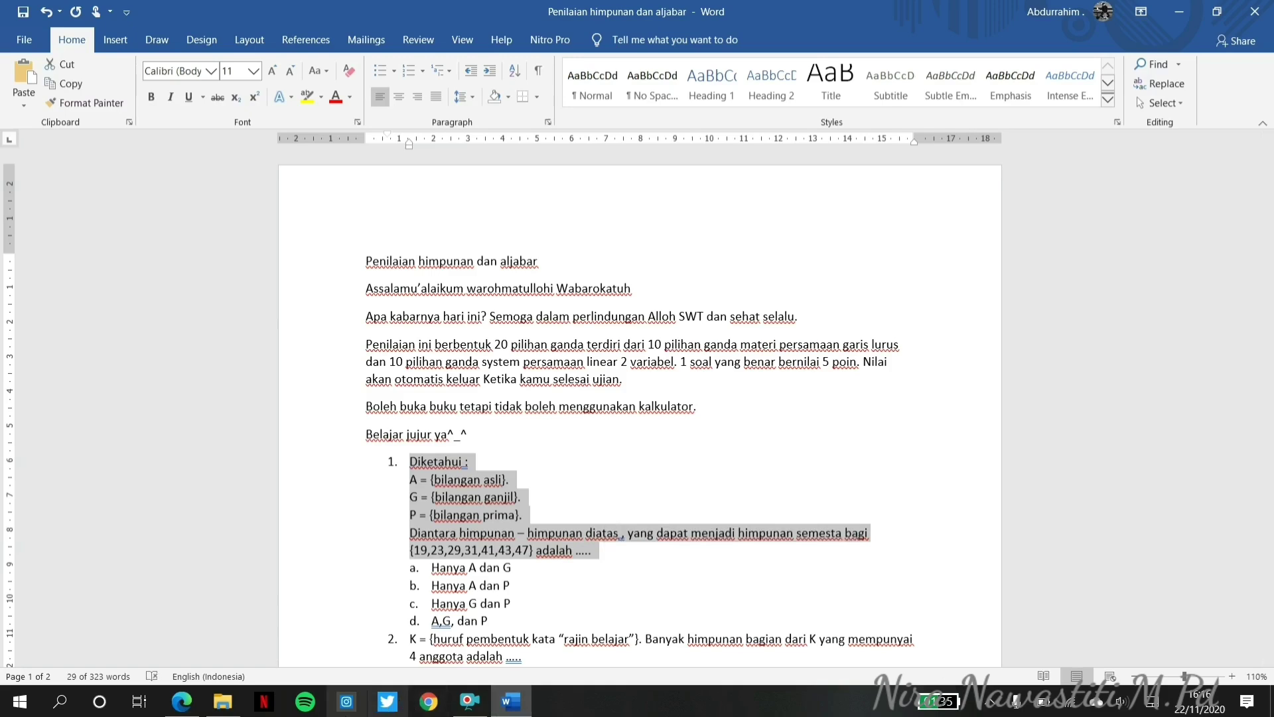
{"action": "left_click", "coordinate": [182, 701]}
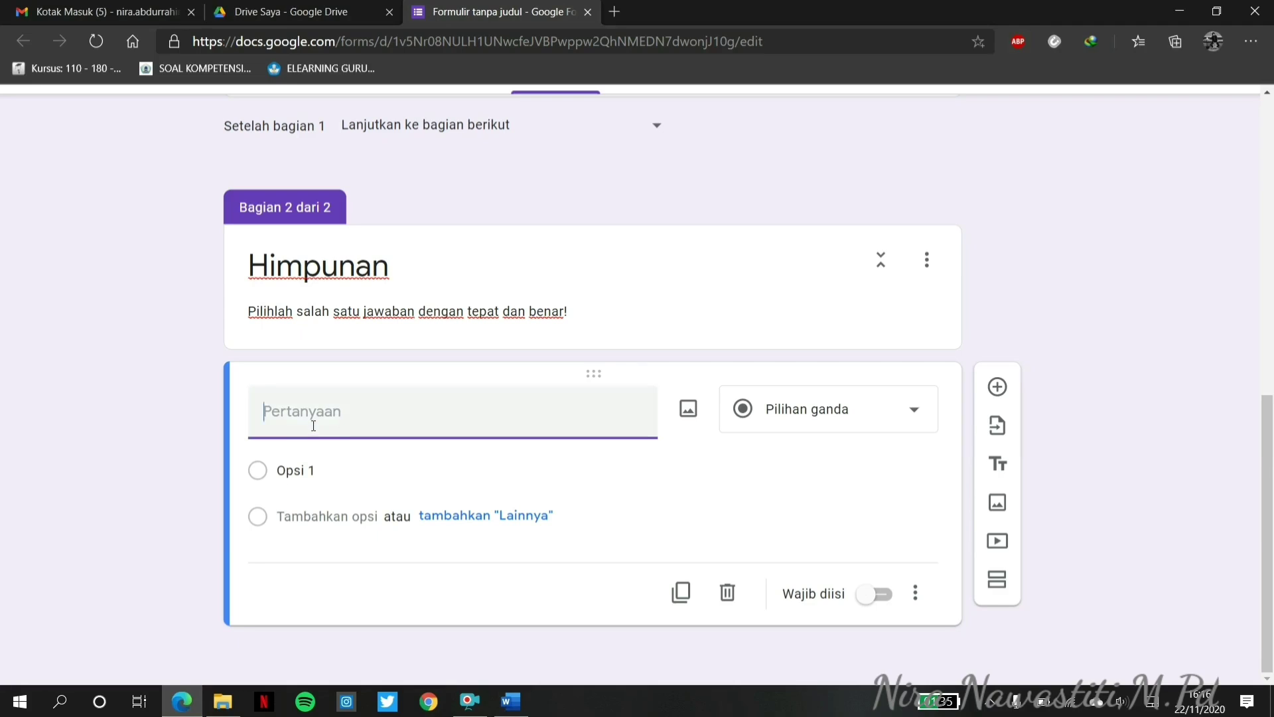
{"action": "type", "text": "1.\tDiketahui :A = {bilangan asli}.G = {bilangan ganjil}.P = {bilangan prima}.Diantara himpunan – himpunan diatas , yang dapat menjadi himpunan semesta bagi {19,23,29,31,41,43,47} adalah ....."}
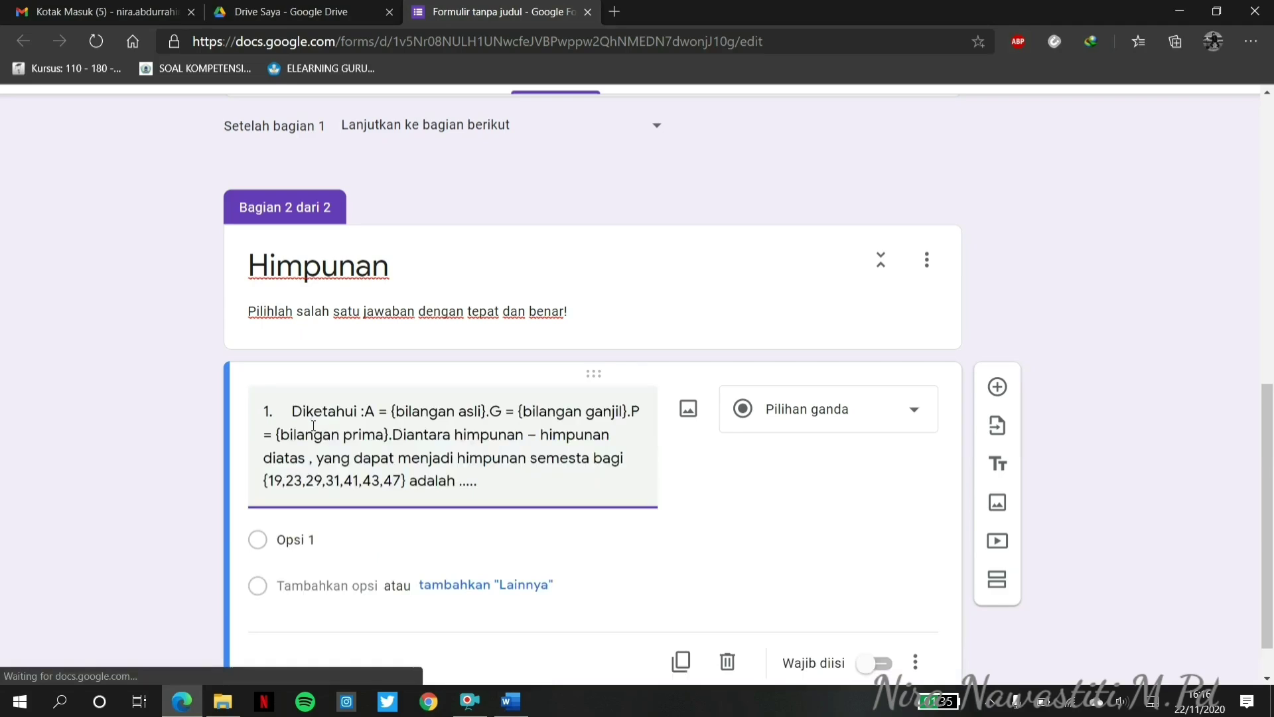
{"action": "left_click_drag", "start_coordinate": [291, 406], "coordinate": [253, 405]}
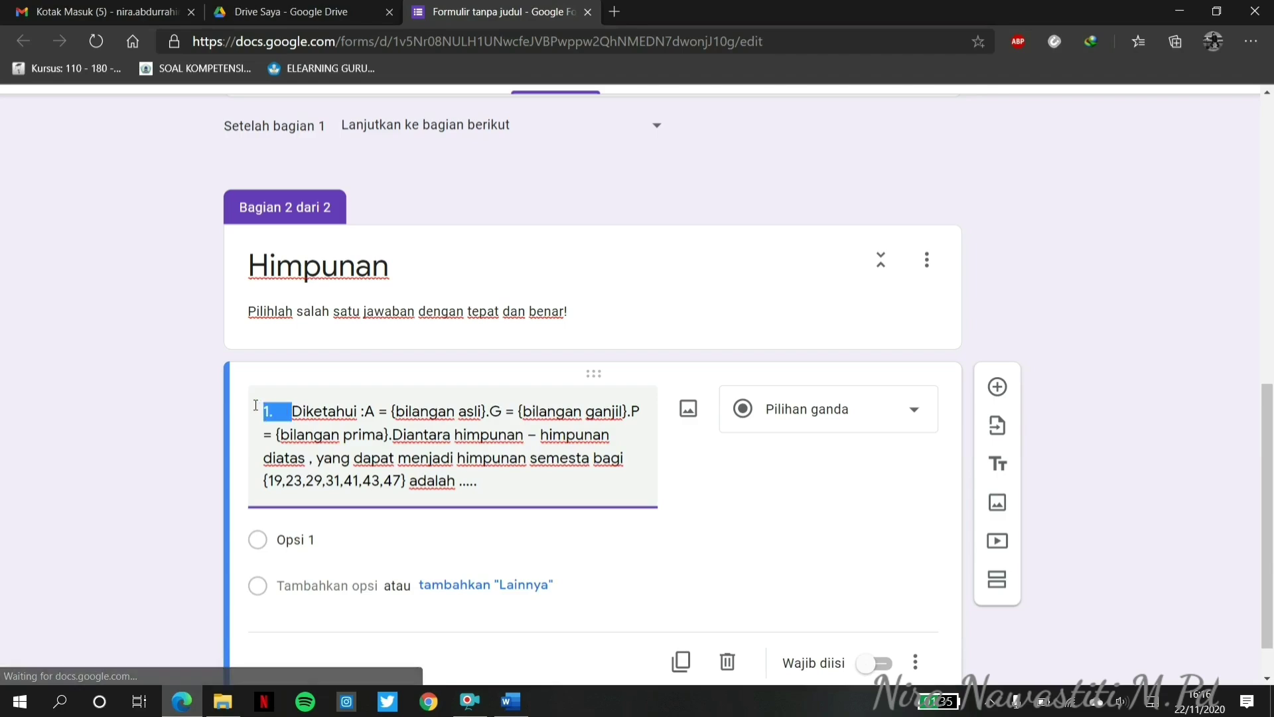
{"action": "key", "text": "BackSpace"}
Copy question 1's four answers (Hanya A dan G, Hanya A dan P, Hanya G dan P, A,G, dan P) from Word into the form's answer options.
{"action": "left_click", "coordinate": [511, 701]}
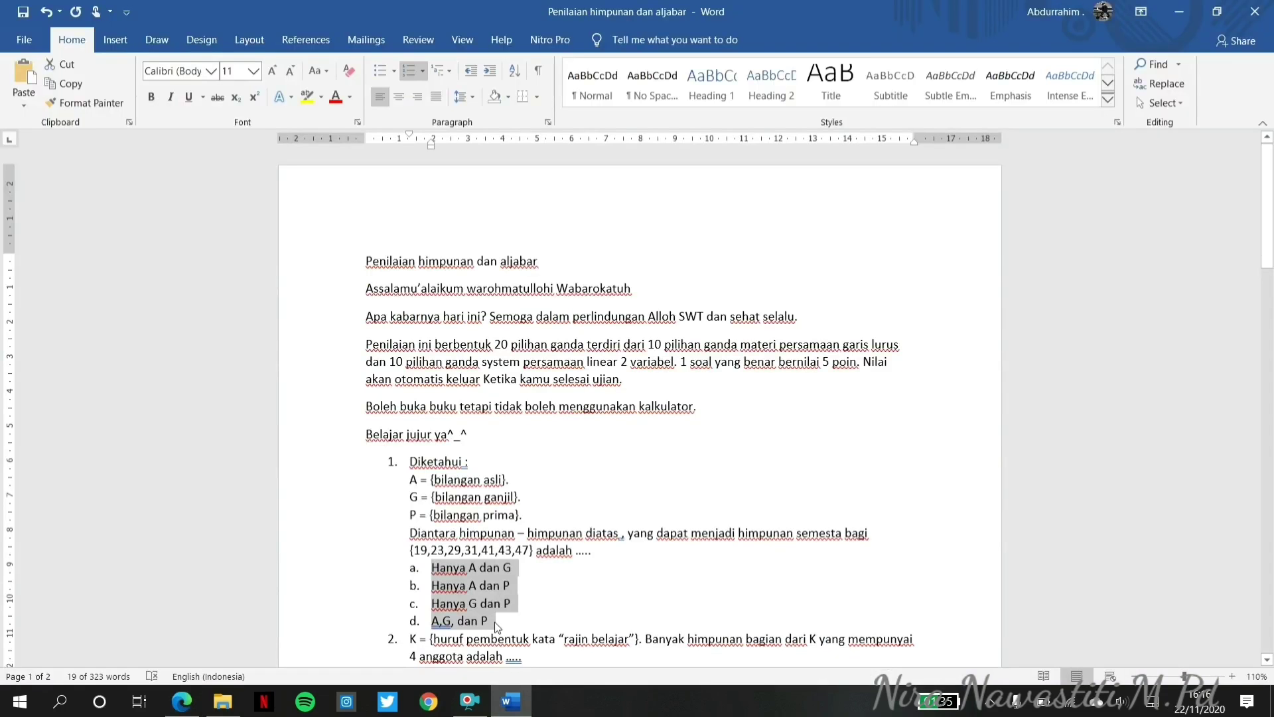
{"action": "left_click", "coordinate": [182, 702]}
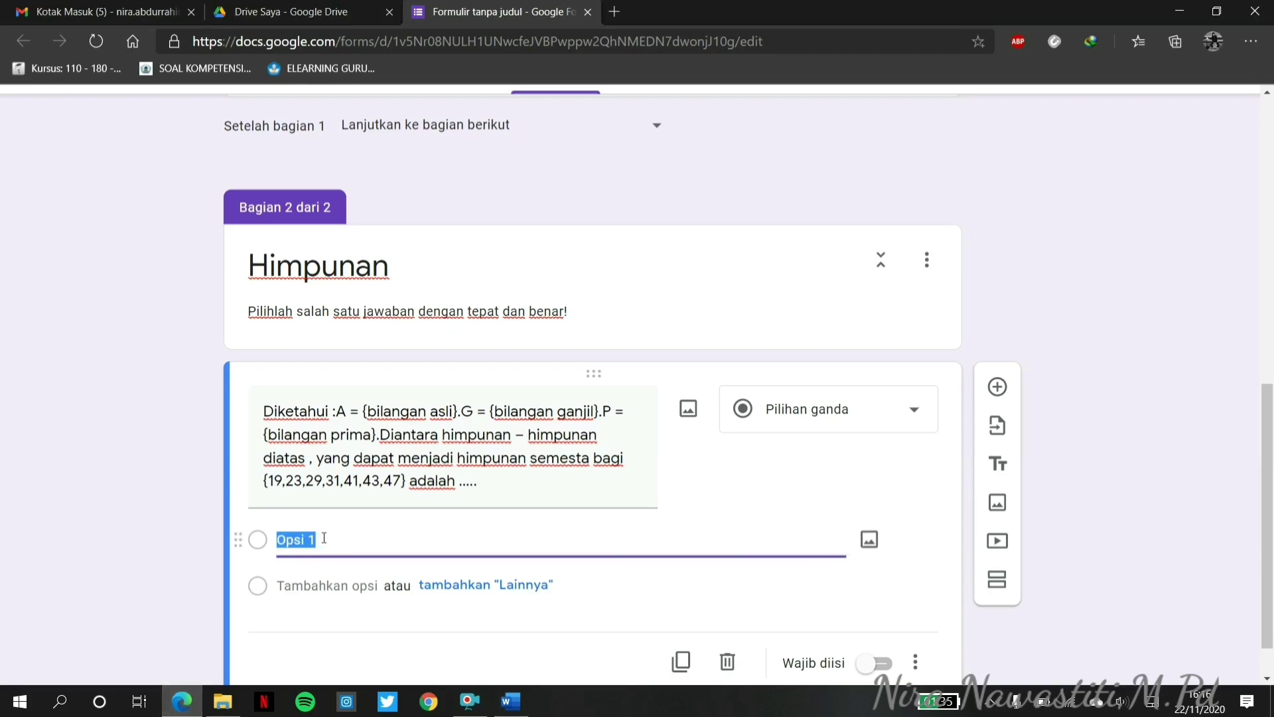
{"action": "left_click", "coordinate": [324, 538]}
{"action": "left_click_drag", "start_coordinate": [324, 537], "coordinate": [263, 542]}
{"action": "type", "text": "a.\tHanya A dan G b.\tHanya A dan P c.\tHanya G dan P d.\tA,G, dan P"}
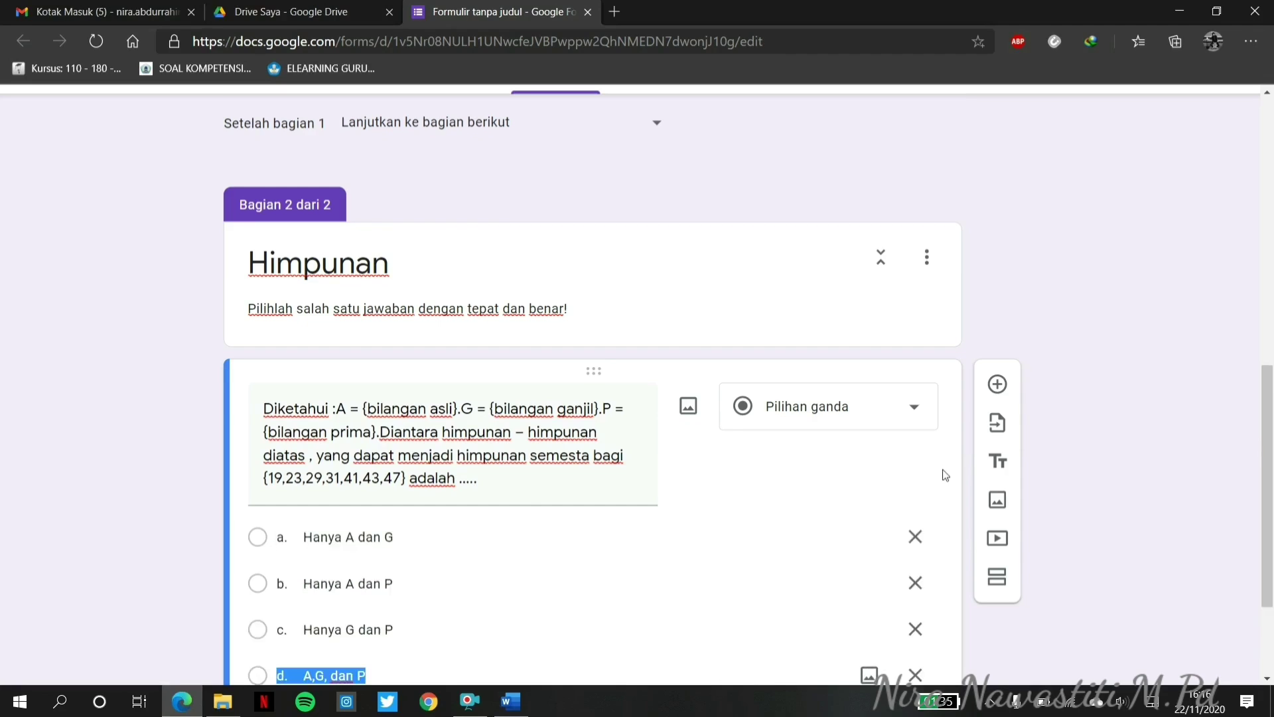
Add another question below question 1 in the form, and copy the text of question 2 from the Word document.
{"action": "left_click_drag", "start_coordinate": [1272, 473], "coordinate": [1272, 545]}
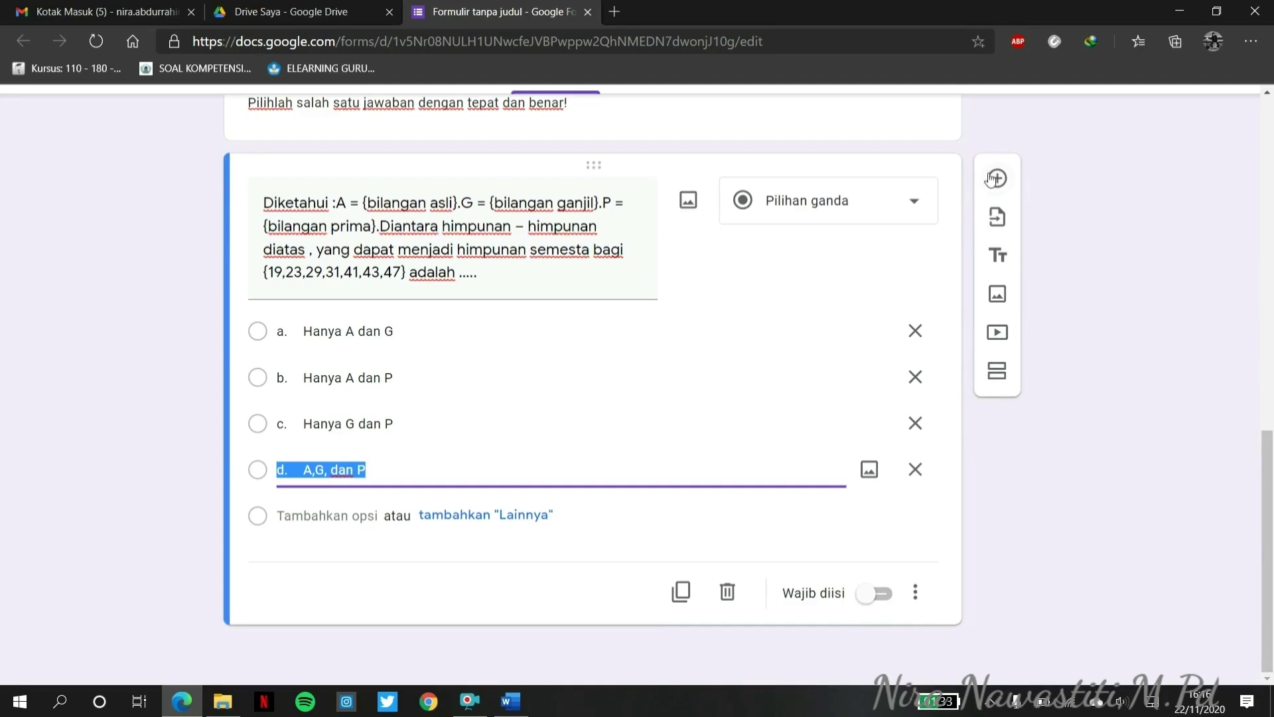
{"action": "left_click", "coordinate": [996, 179]}
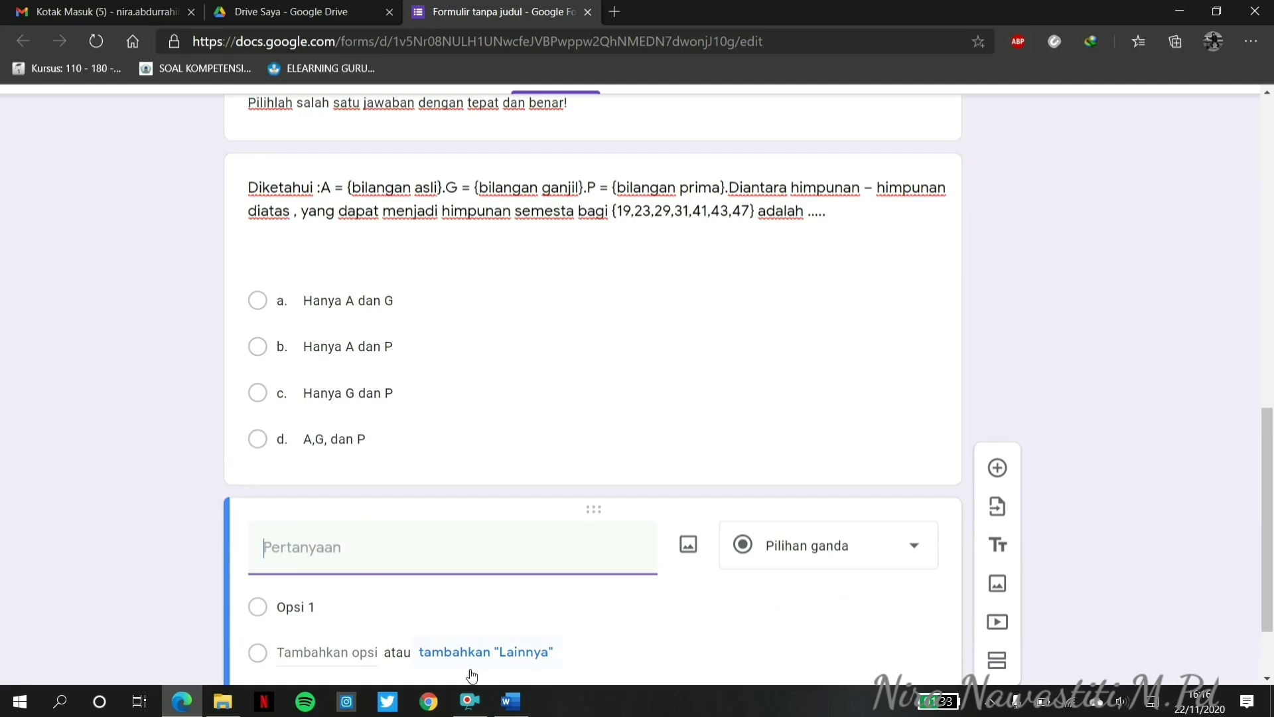
{"action": "left_click", "coordinate": [514, 705]}
{"action": "left_click_drag", "start_coordinate": [494, 620], "coordinate": [458, 569]}
{"action": "left_click_drag", "start_coordinate": [1272, 234], "coordinate": [1272, 284]}
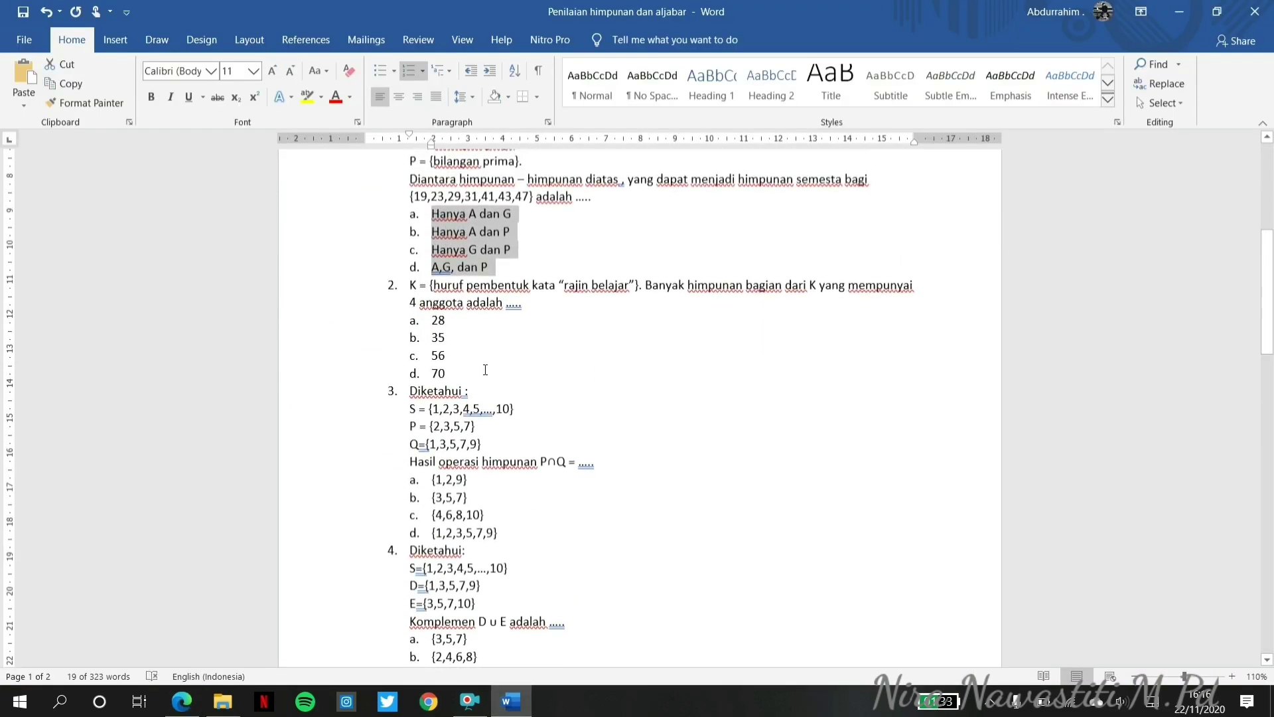
{"action": "left_click_drag", "start_coordinate": [409, 279], "coordinate": [535, 312]}
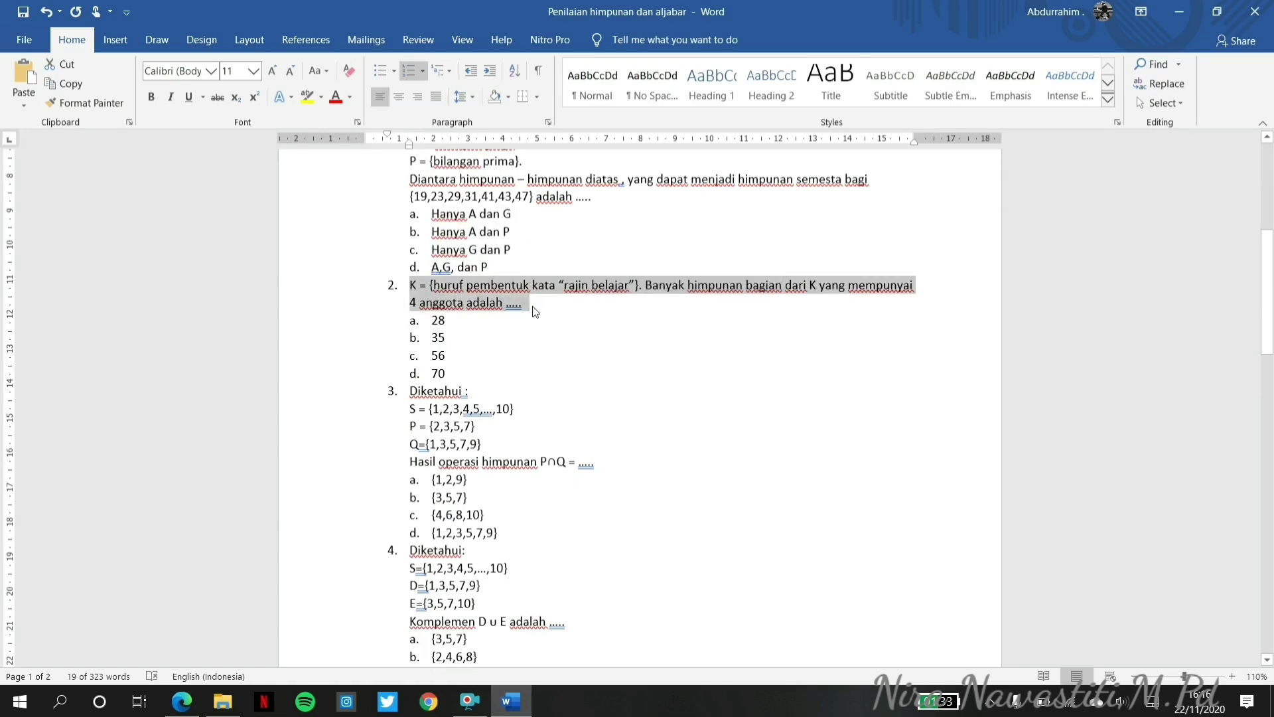
Switch back to the form, paste the "rajin belajar" text as the new question and remove its leading "2." numbering.
{"action": "left_click", "coordinate": [193, 708]}
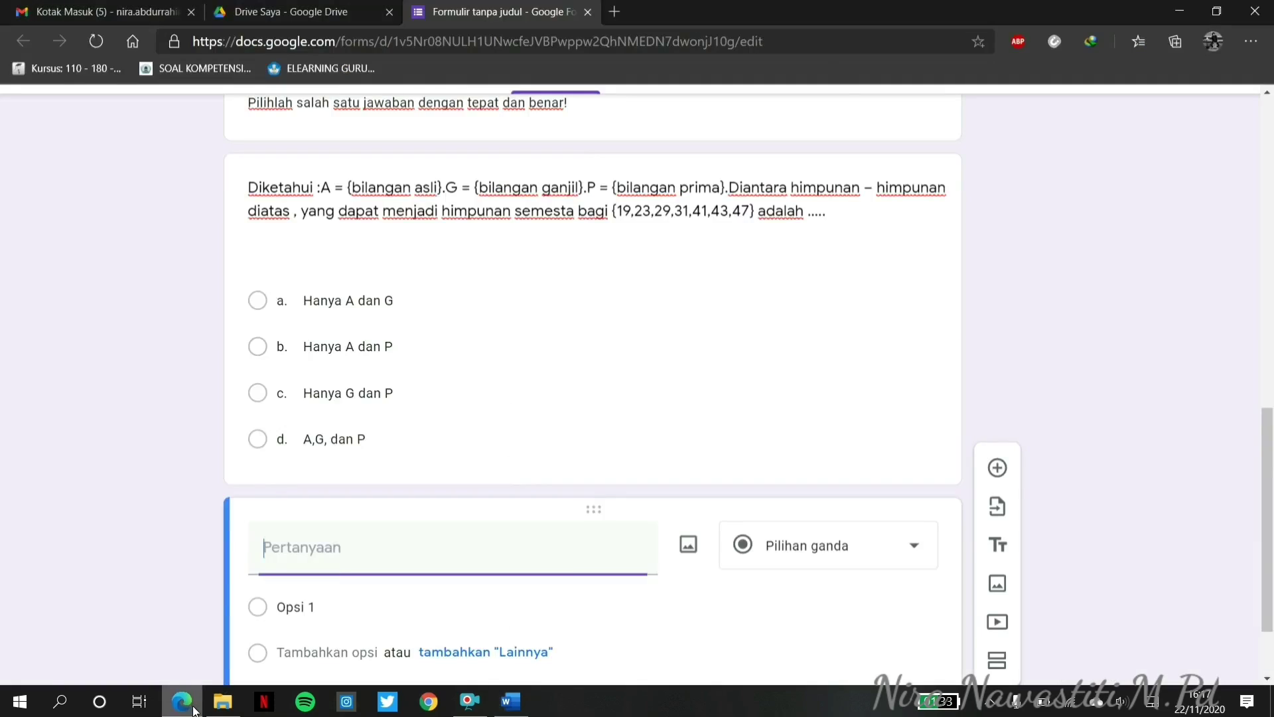
{"action": "type", "text": "2.\tK = {huruf pembentuk kata \"rajin belajar\"}. Banyak himpunan bagian dari K yang mempunyai 4 anggota adalah ....."}
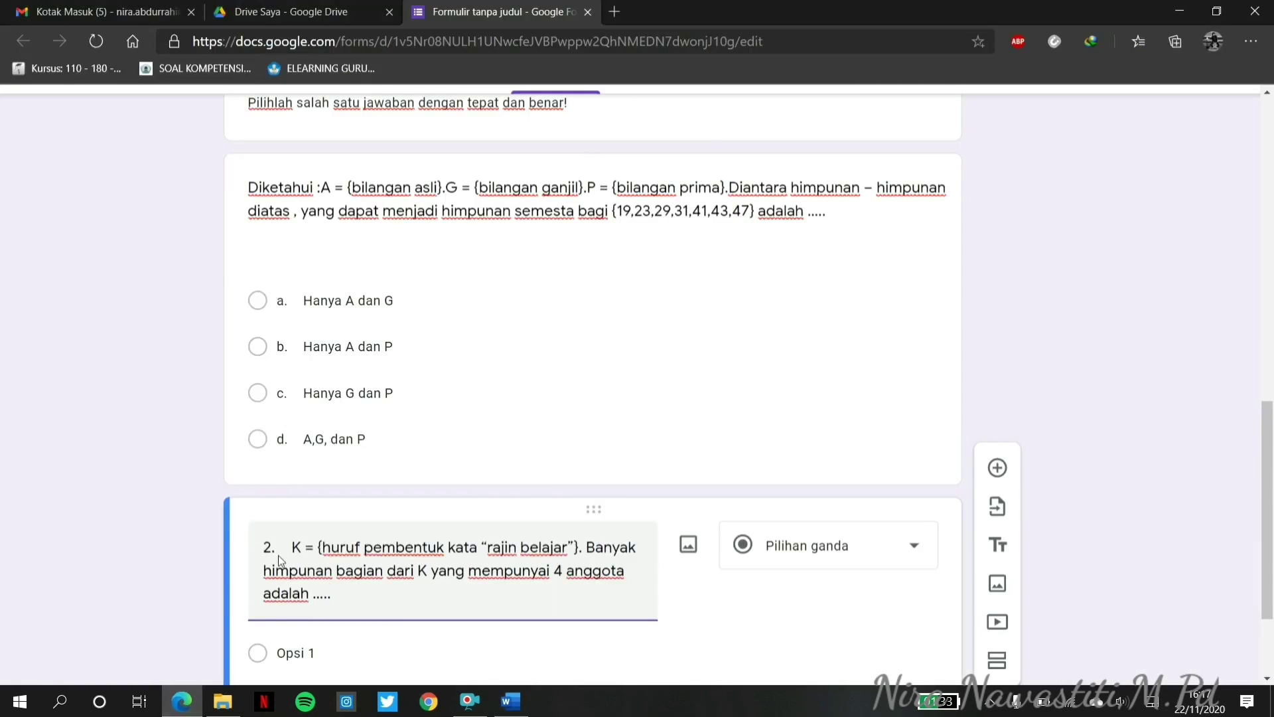
{"action": "left_click", "coordinate": [292, 548]}
{"action": "left_click_drag", "start_coordinate": [292, 549], "coordinate": [241, 547]}
{"action": "key", "text": "BackSpace"}
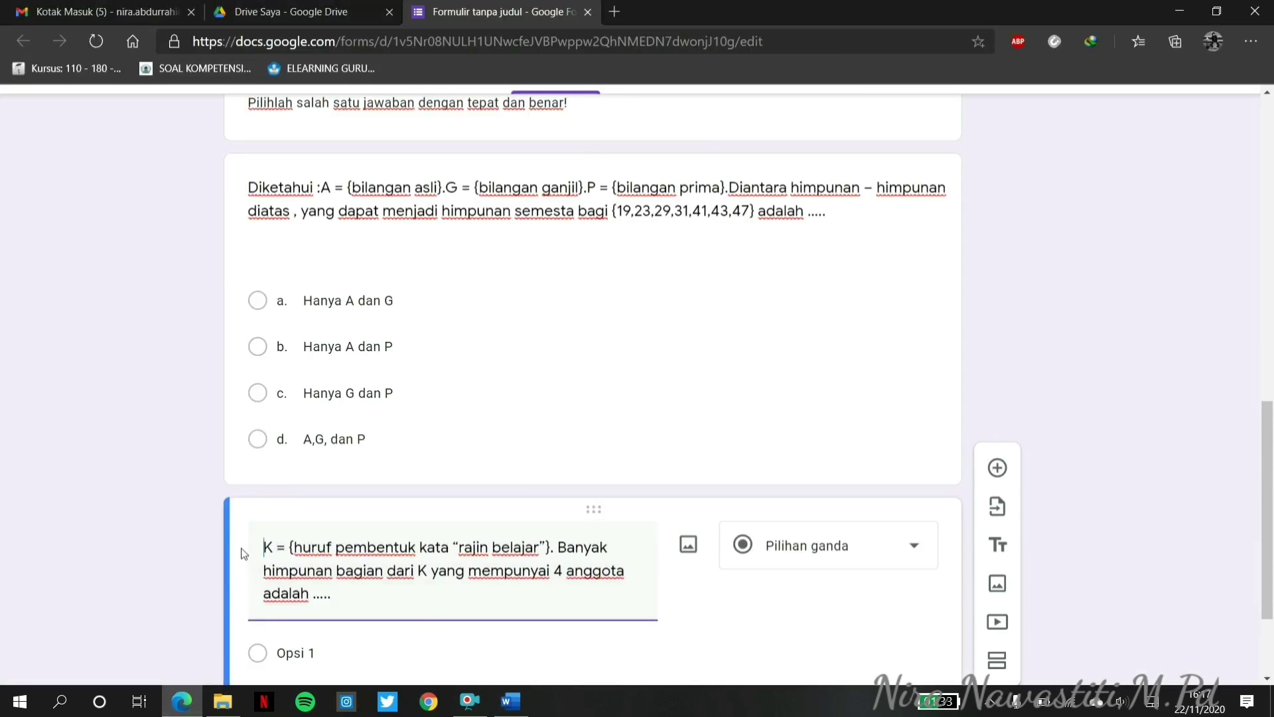
Copy question 2's four answers (28, 35, 56, 70) from the Word document into the "rajin belajar" question's answer options.
{"action": "scroll", "coordinate": [1269, 406], "scroll_direction": "up", "scroll_amount": 5}
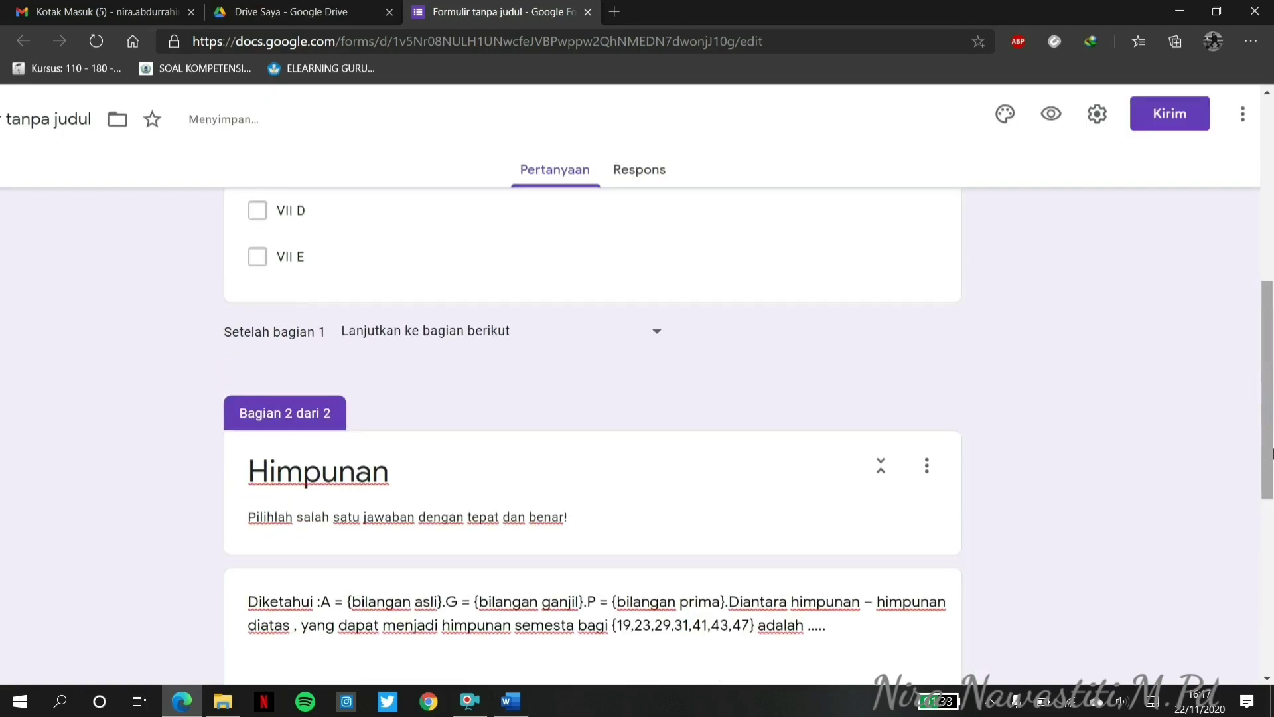
{"action": "scroll", "coordinate": [1269, 406], "scroll_direction": "down", "scroll_amount": 5}
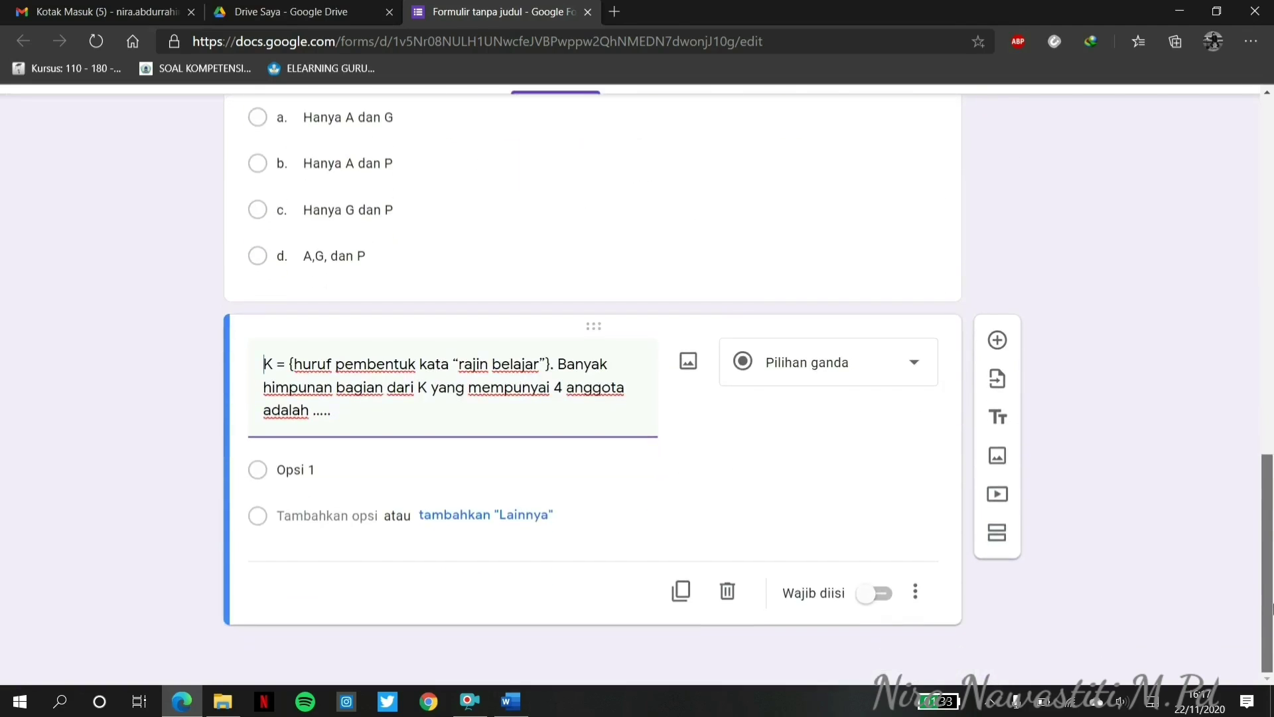
{"action": "left_click", "coordinate": [511, 701]}
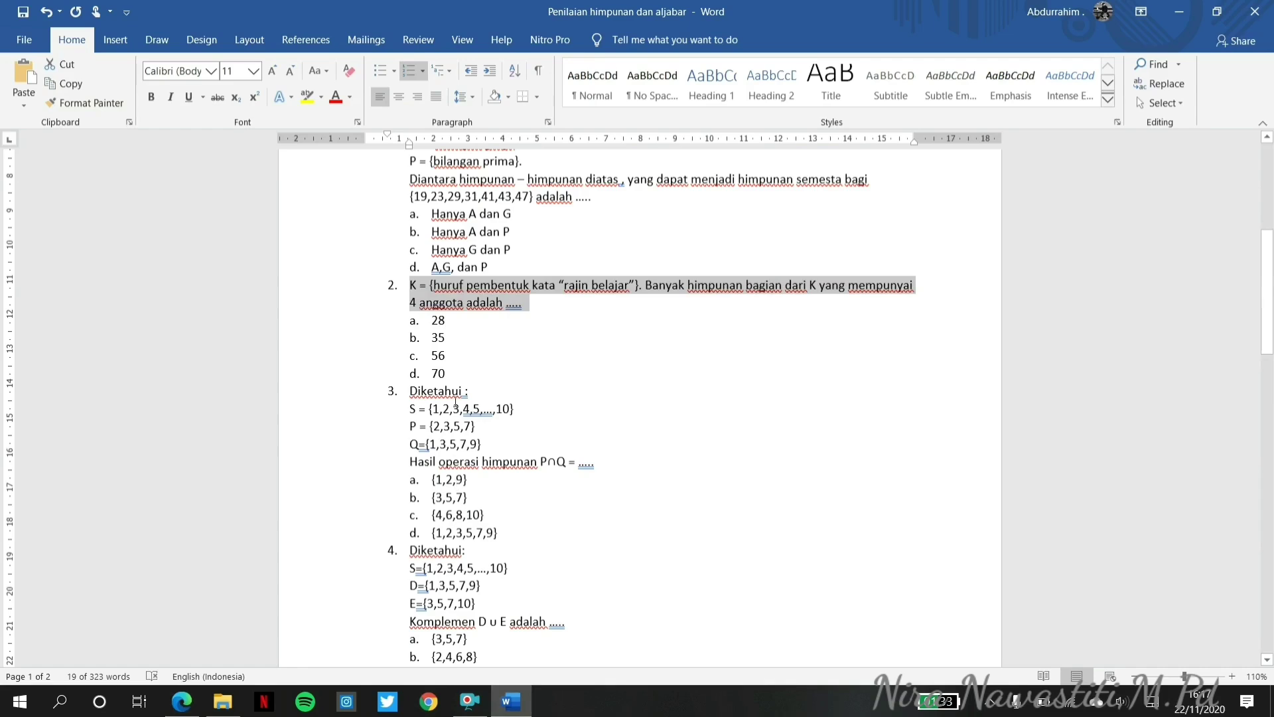
{"action": "left_click_drag", "start_coordinate": [432, 324], "coordinate": [446, 372]}
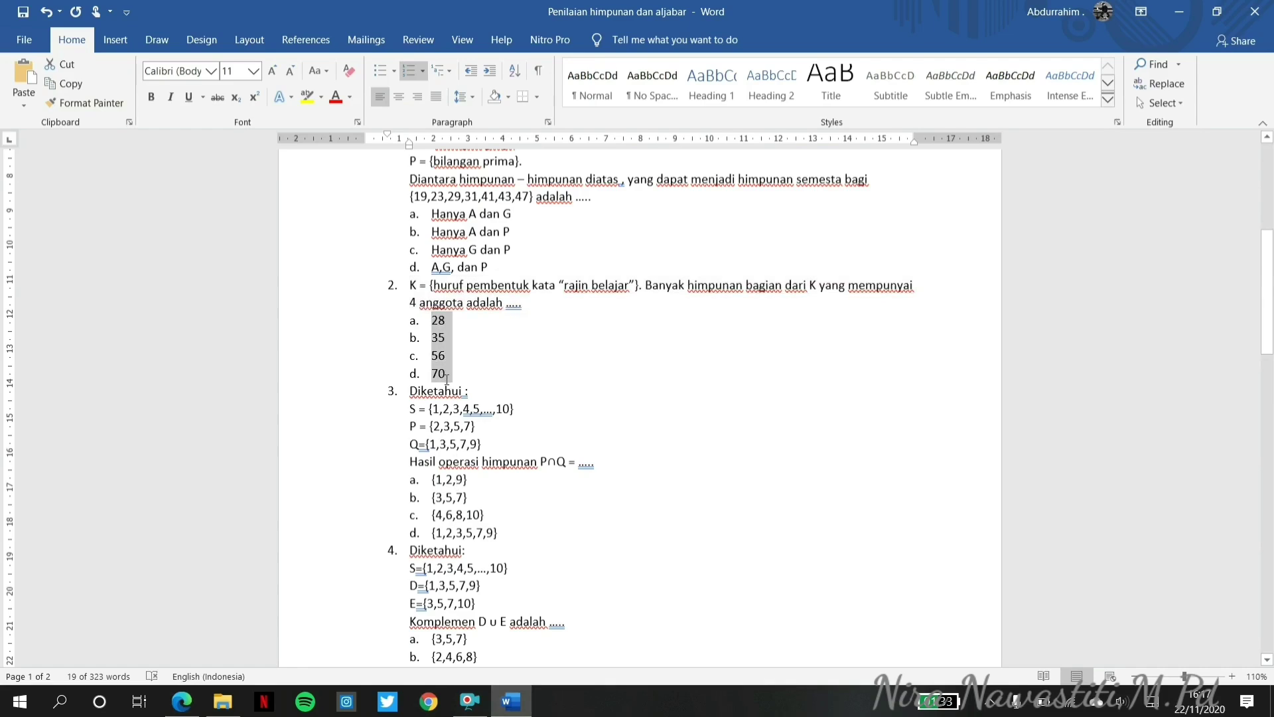
{"action": "left_click", "coordinate": [182, 702]}
{"action": "left_click", "coordinate": [313, 477]}
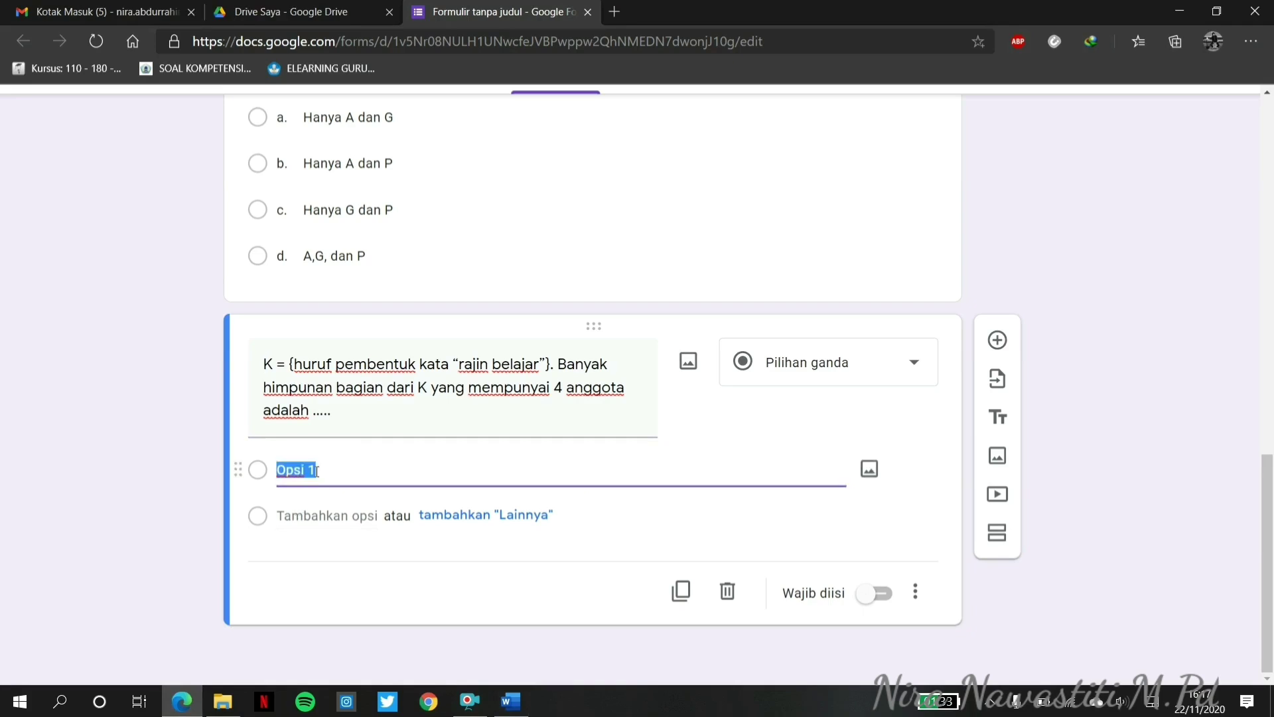
{"action": "type", "text": "a.\t28 b.\t35 c.\t56 d.\t70"}
{"action": "left_click_drag", "start_coordinate": [1271, 468], "coordinate": [1271, 534]}
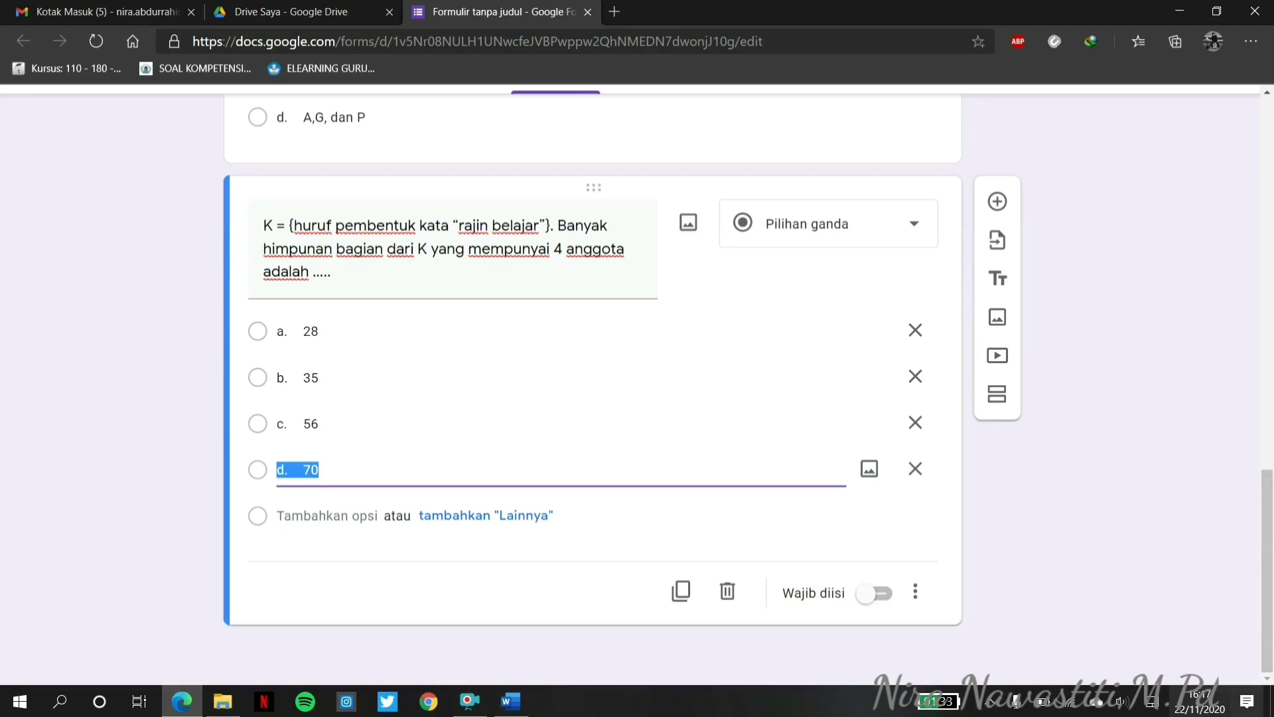
In the Word document, add a semicolon after the S, P and Q sets of question 3 and copy the question text.
{"action": "left_click", "coordinate": [511, 700]}
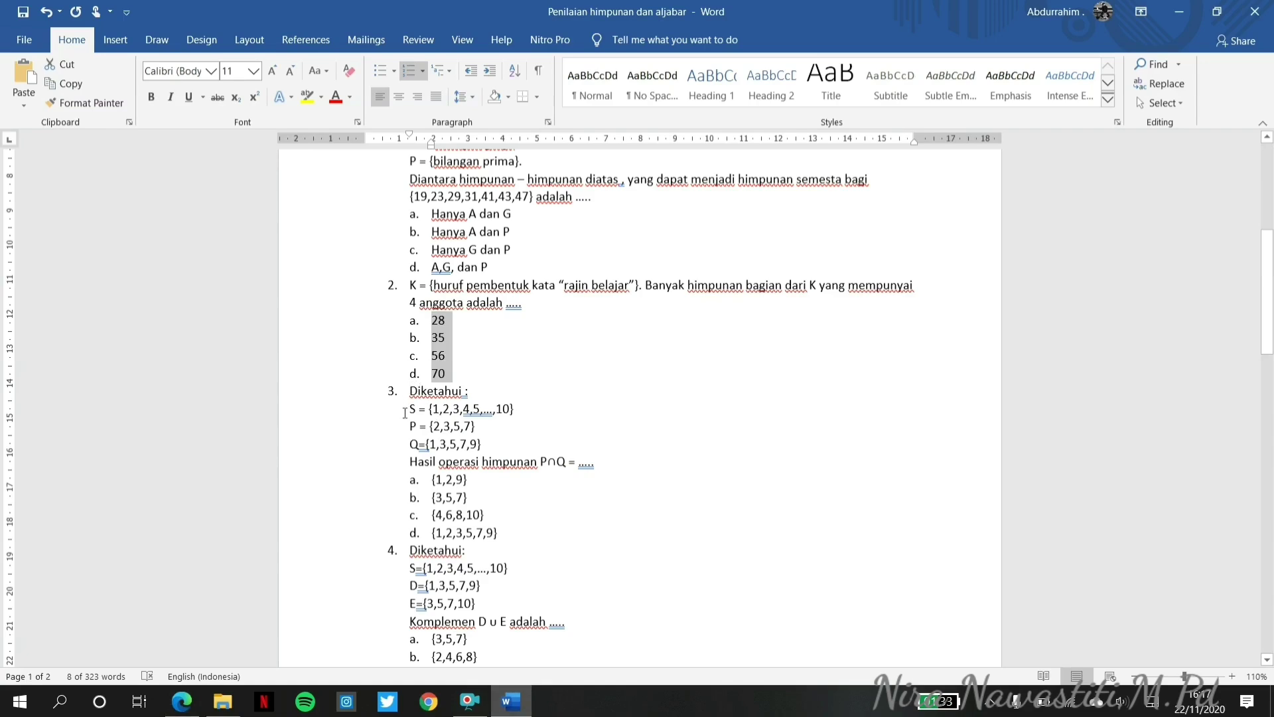
{"action": "left_click", "coordinate": [525, 415]}
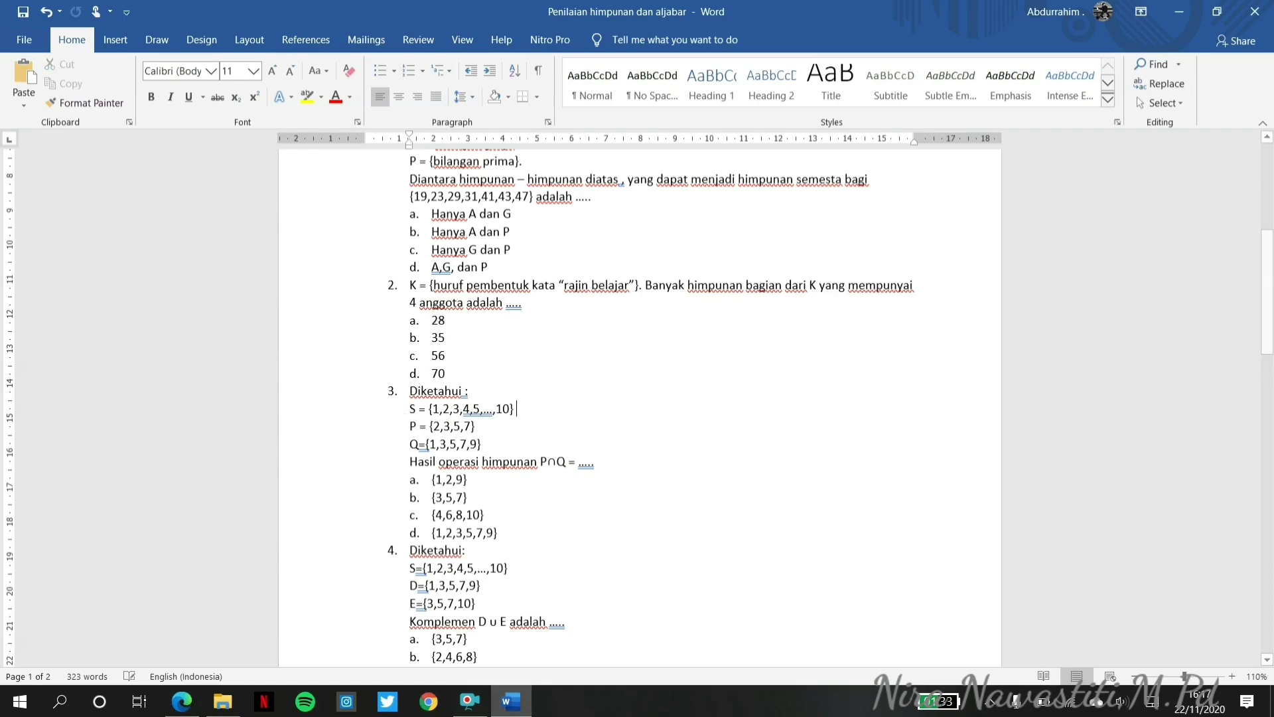
{"action": "type", "text": "; ;"}
{"action": "left_click", "coordinate": [499, 446]}
{"action": "type", "text": ";"}
{"action": "left_click_drag", "start_coordinate": [412, 391], "coordinate": [615, 473]}
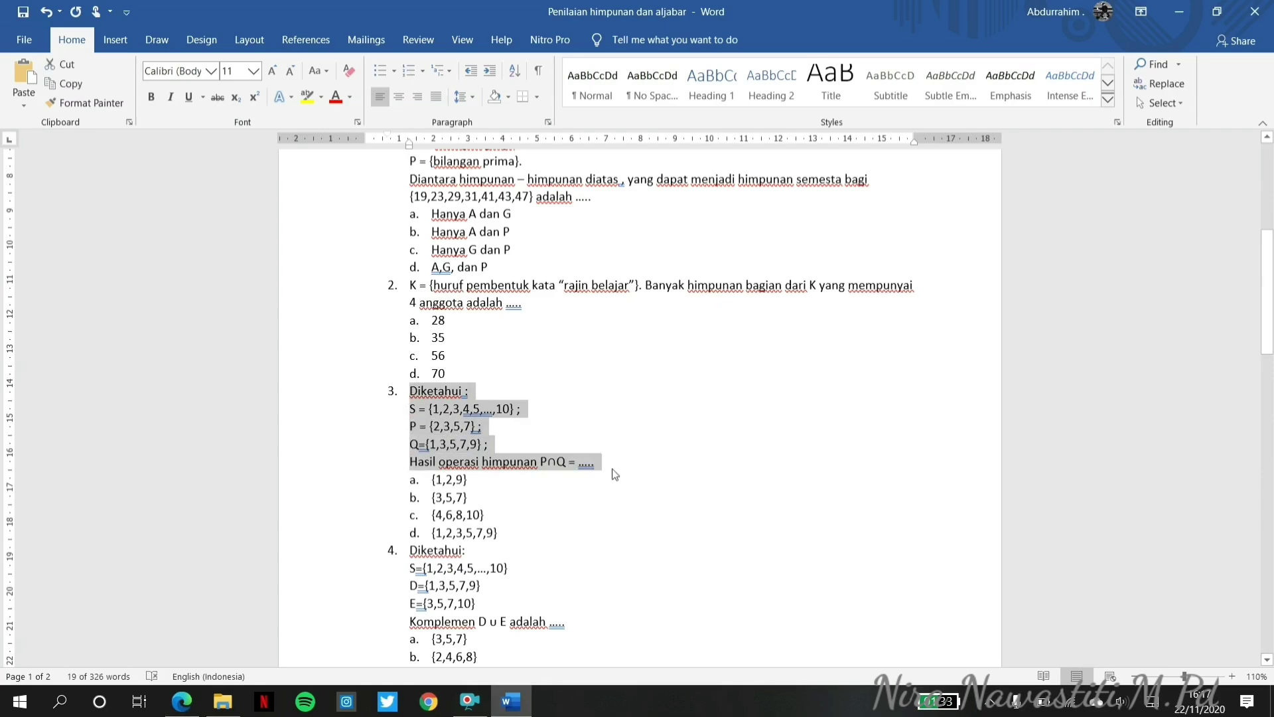
Back in the form, add a question below question 2, paste the P∩Q question text and remove its leading "3." numbering.
{"action": "left_click", "coordinate": [181, 701]}
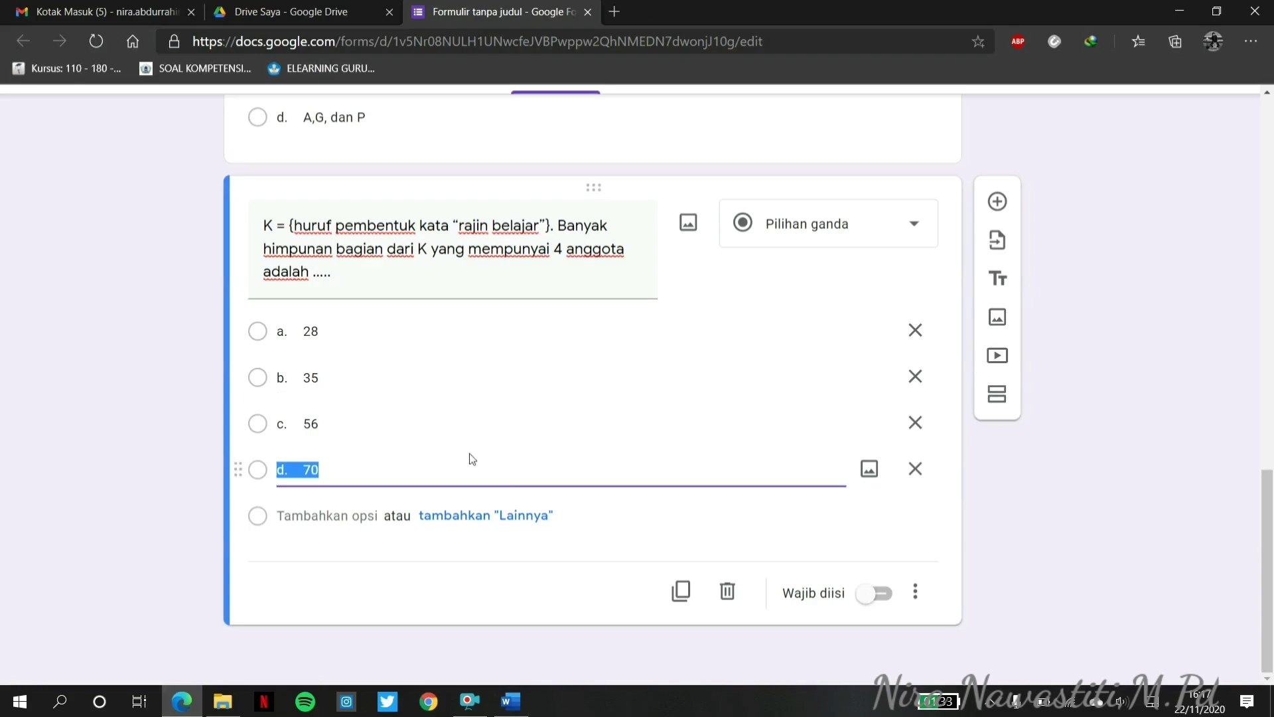
{"action": "left_click", "coordinate": [998, 201]}
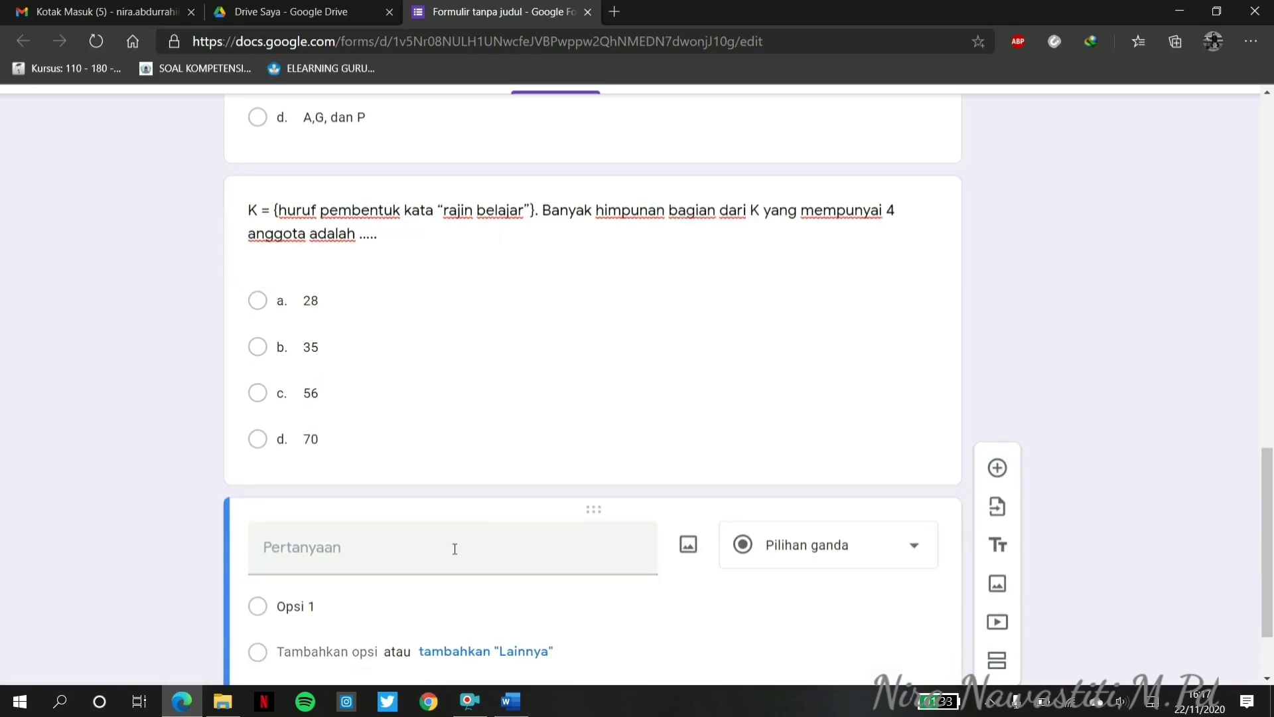
{"action": "left_click", "coordinate": [426, 552]}
{"action": "type", "text": "3.\tDiketahui :S = {1,2,3,4,5,....,10} ;P = {2,3,5,7} ;Q= {1,3,5,7,9} ;Hasil operasi himpunan P∩Q = ....."}
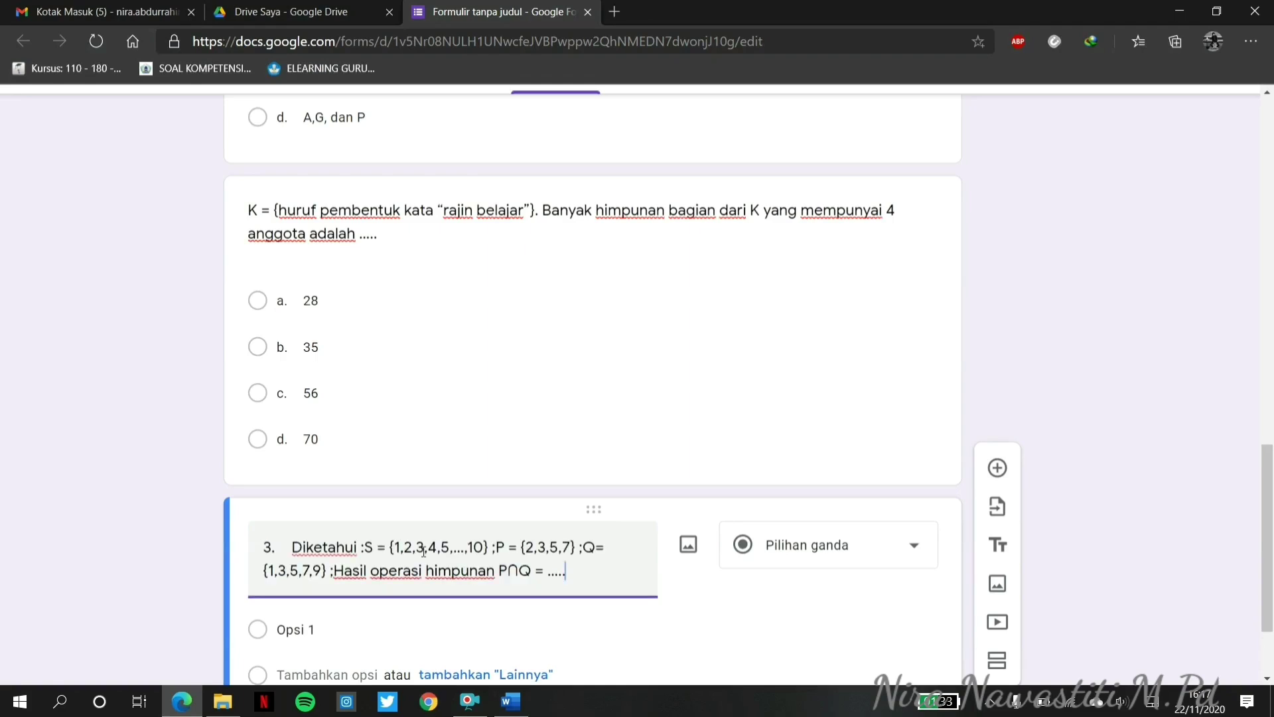
{"action": "left_click_drag", "start_coordinate": [293, 548], "coordinate": [228, 553]}
{"action": "key", "text": "BackSpace"}
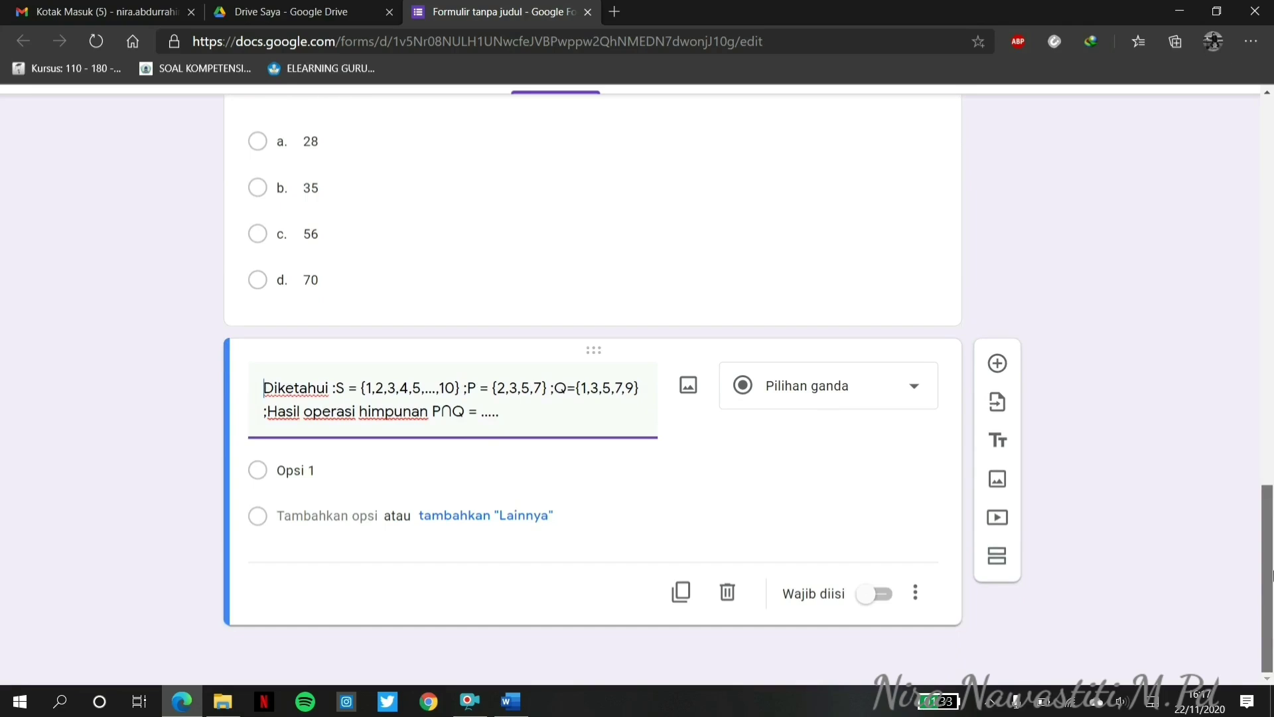
Copy question 3's four answers ({1,2,9}, {3,5,7}, {4,6,8,10}, {1,2,3,5,7,9}) from Word into the form's answer options.
{"action": "left_click", "coordinate": [496, 704]}
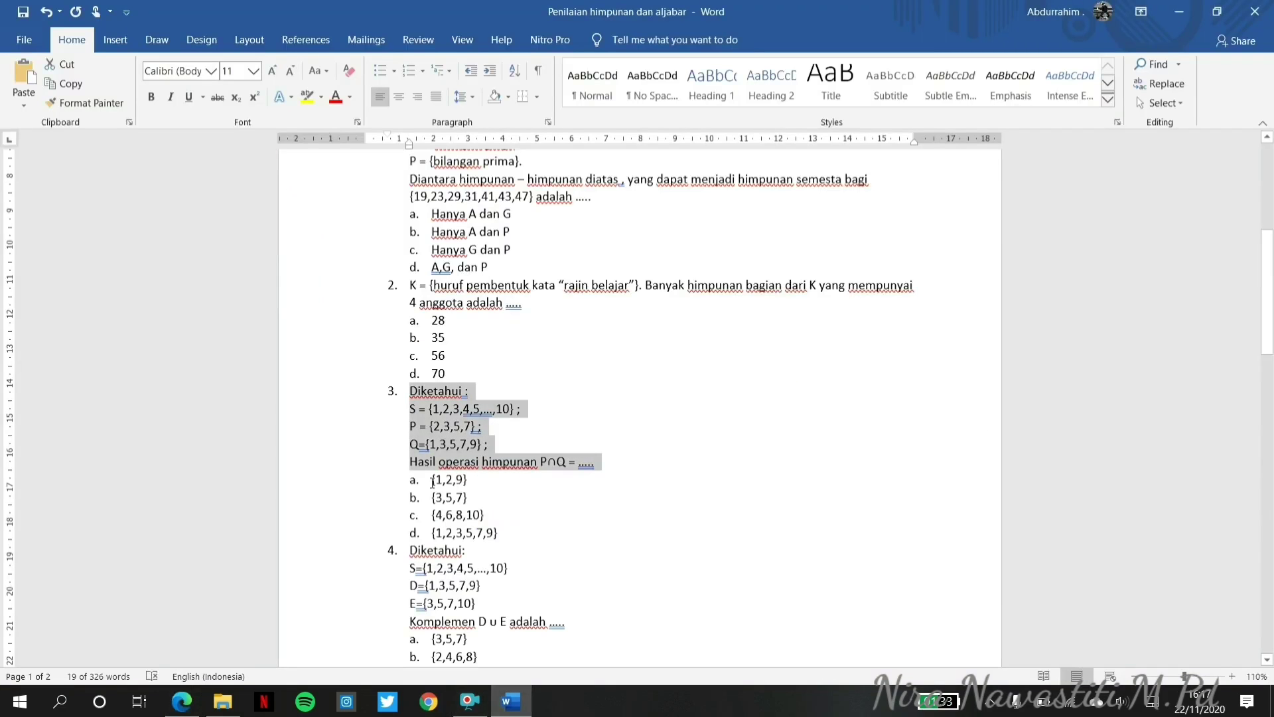
{"action": "left_click_drag", "start_coordinate": [433, 481], "coordinate": [511, 534]}
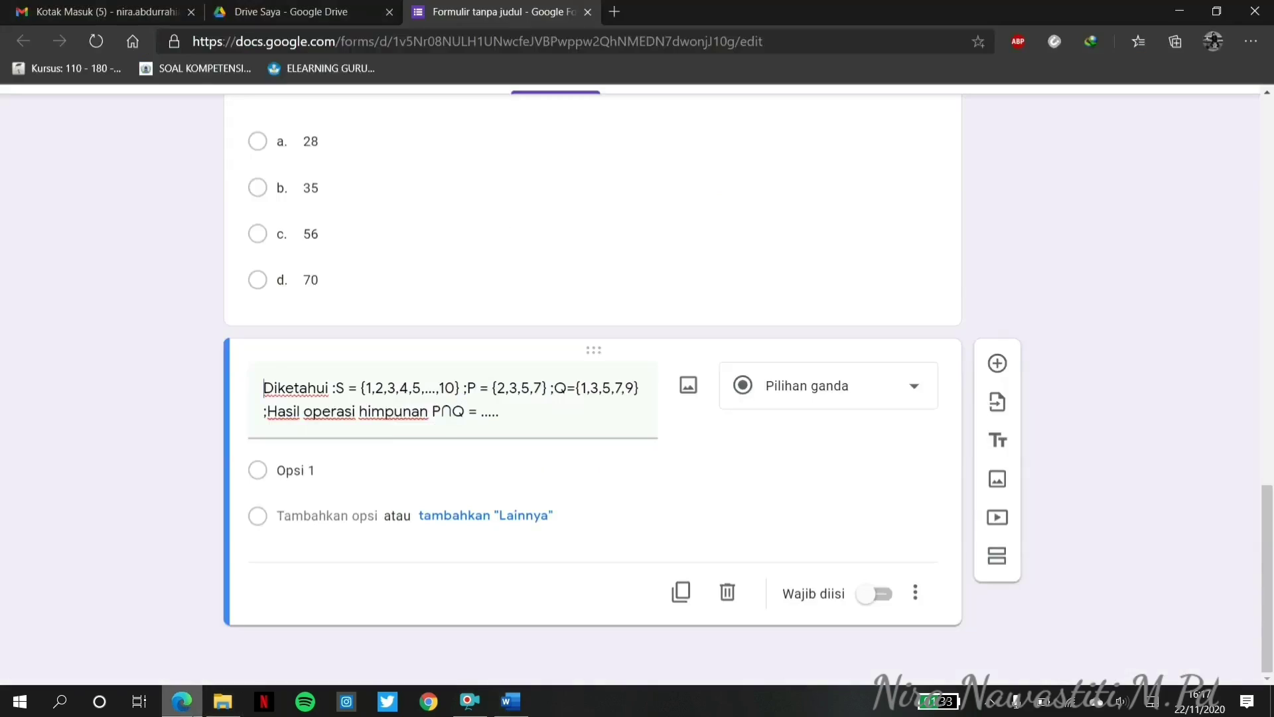
{"action": "left_click", "coordinate": [182, 702]}
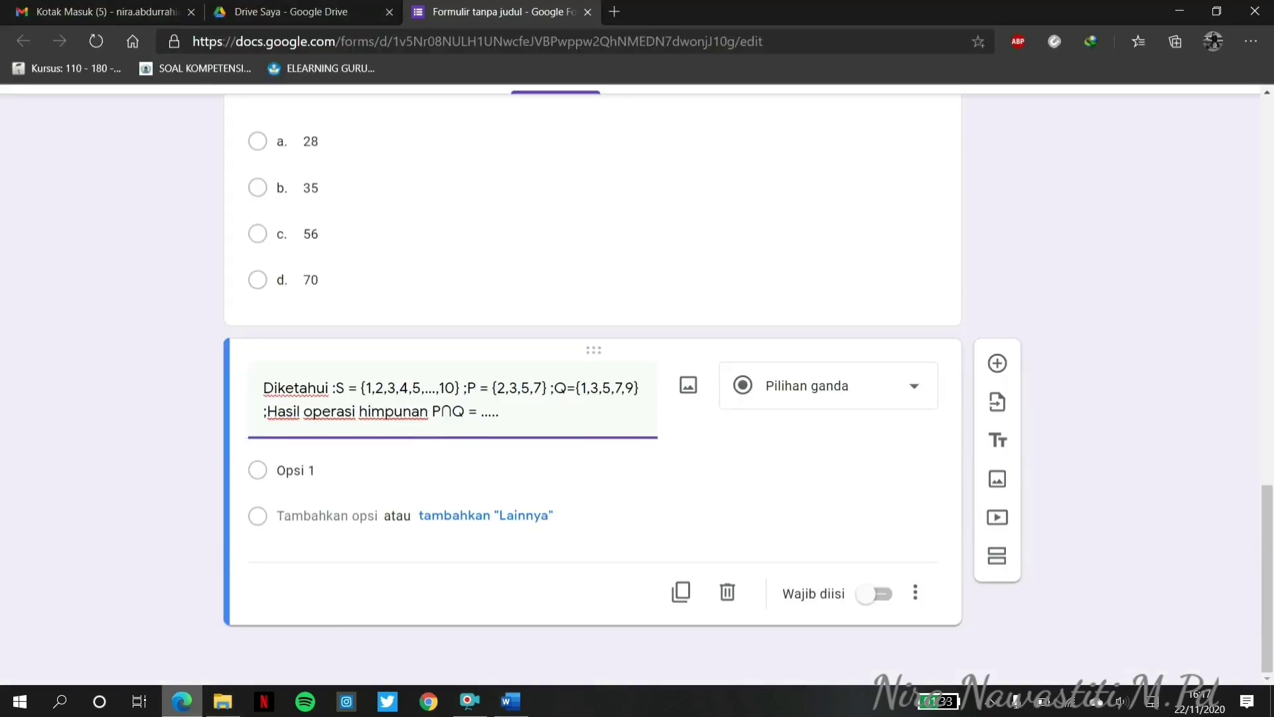
{"action": "left_click", "coordinate": [327, 477]}
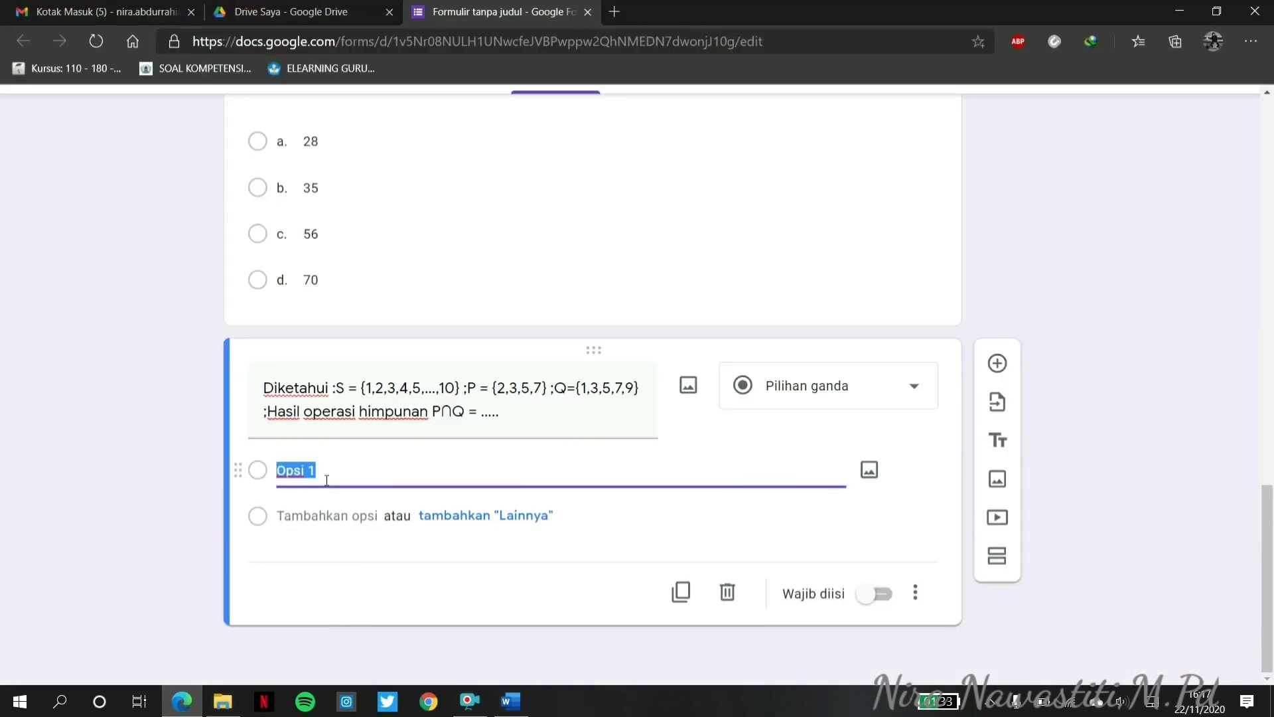
{"action": "type", "text": "a. {1,2,9} b. {3,5,7} c. {4,6,8,10} d. {1,2,3,5,7,9}"}
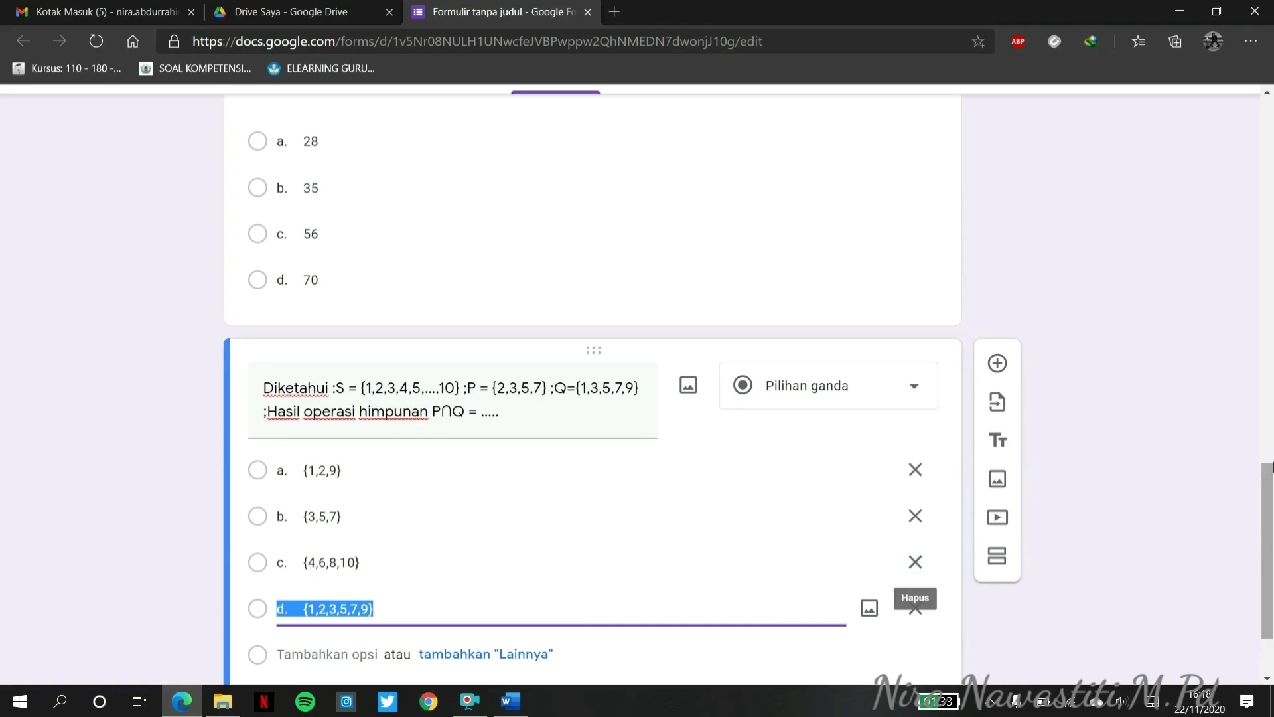
{"action": "scroll", "coordinate": [1269, 538], "scroll_direction": "down", "scroll_amount": 2}
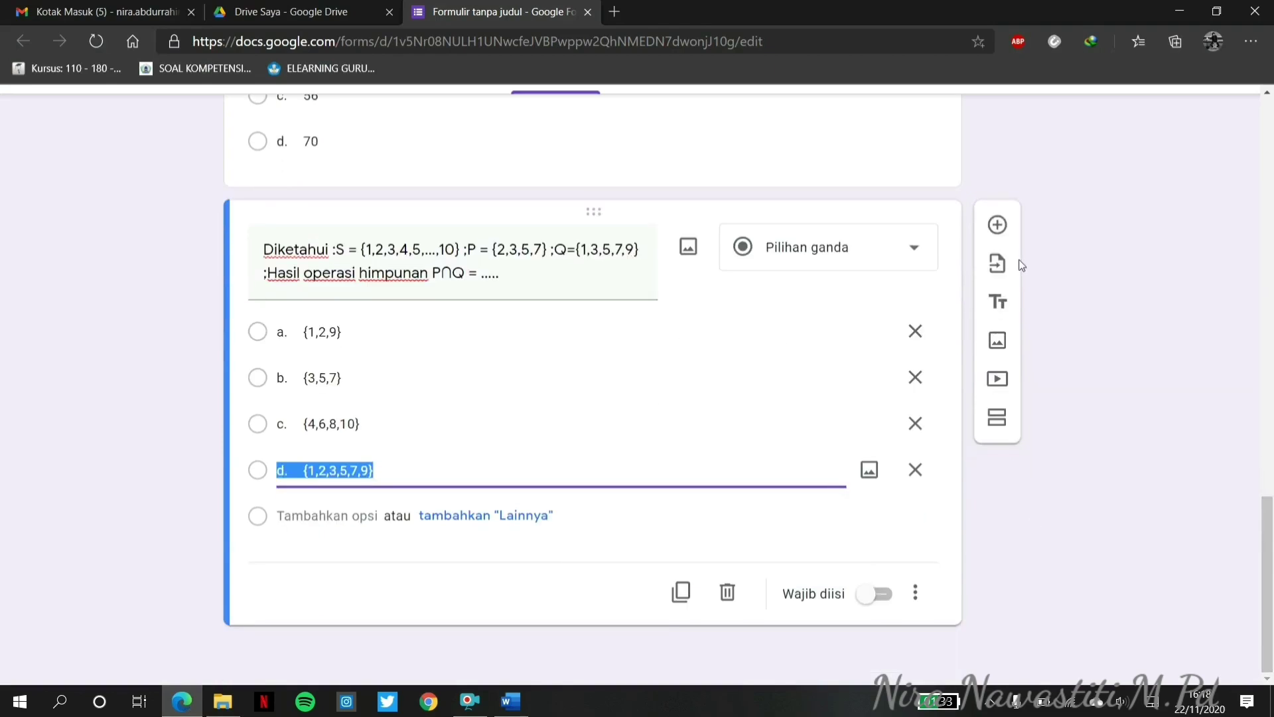
Add another question below question 3 in the form, and add a semicolon after question 4's S, D and E sets in Word.
{"action": "left_click", "coordinate": [999, 225]}
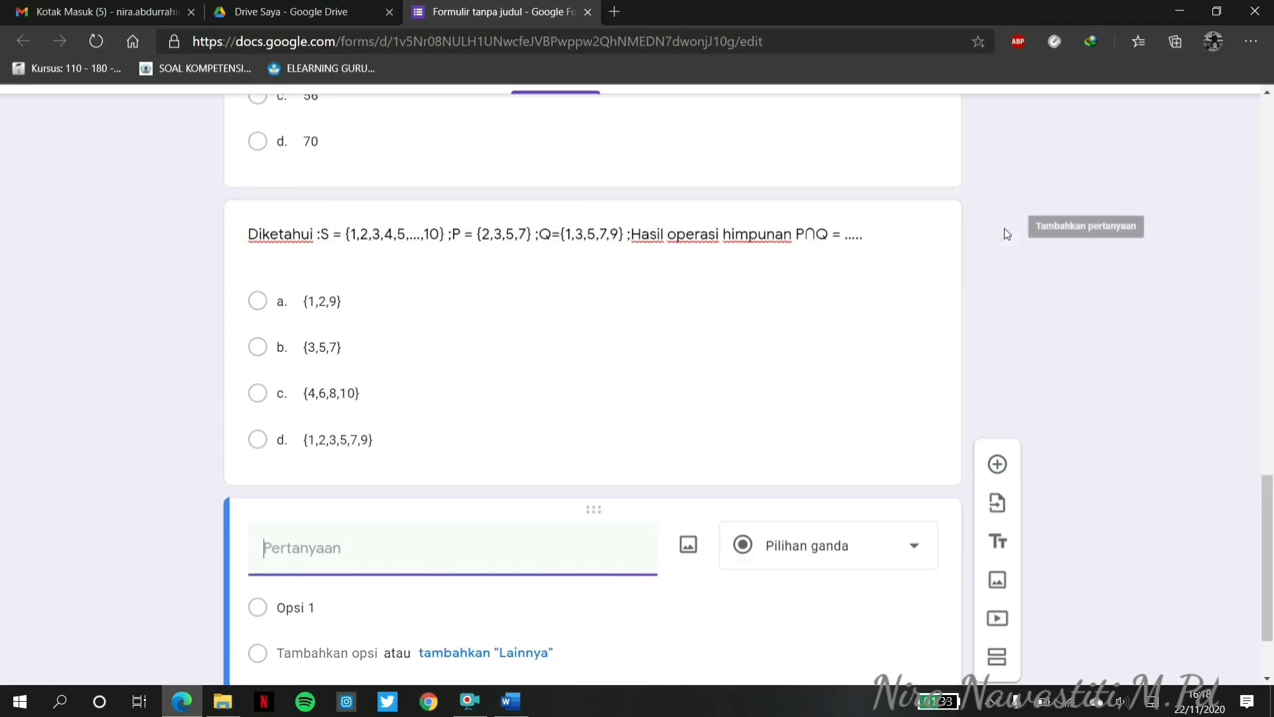
{"action": "left_click", "coordinate": [510, 708]}
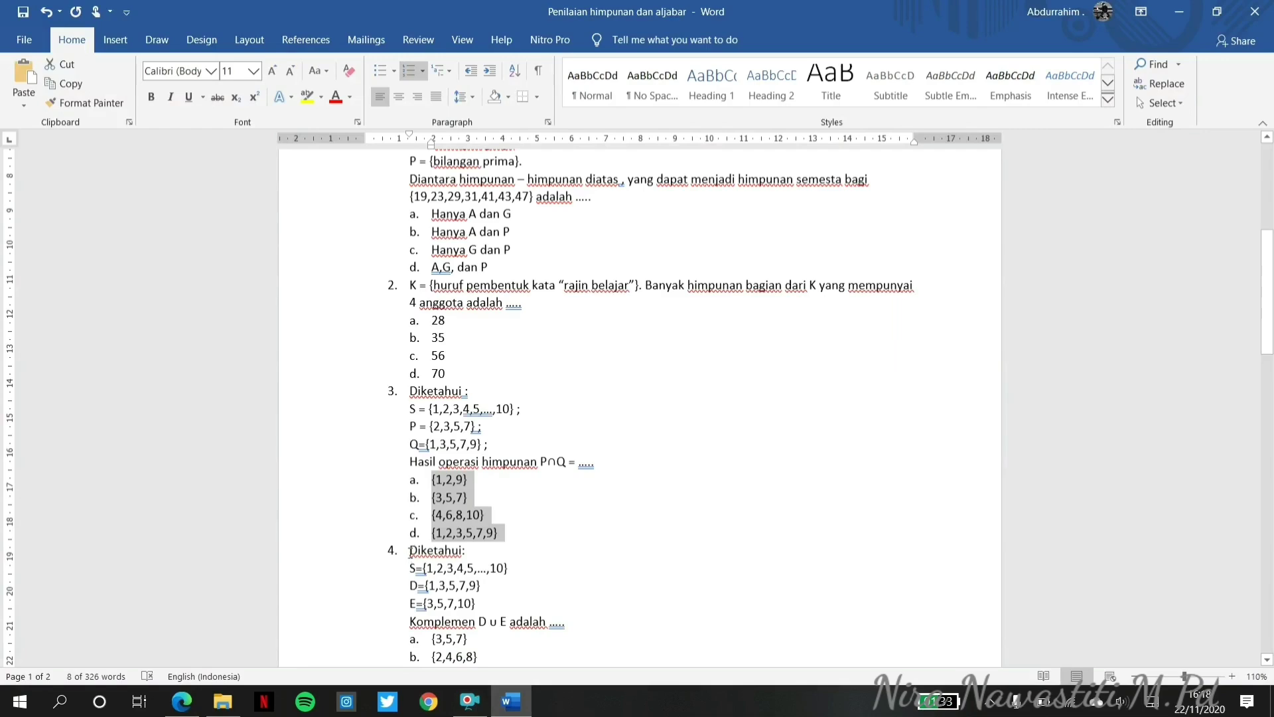
{"action": "left_click_drag", "start_coordinate": [411, 550], "coordinate": [587, 628]}
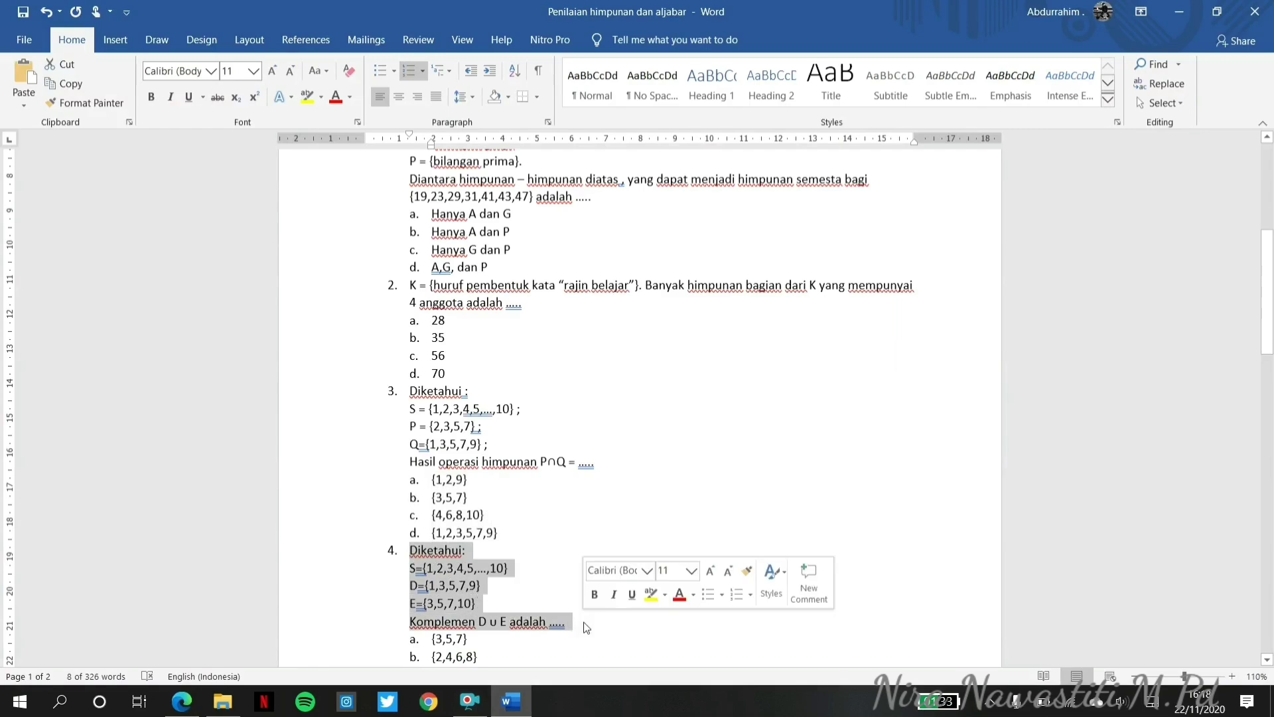
{"action": "left_click", "coordinate": [530, 575]}
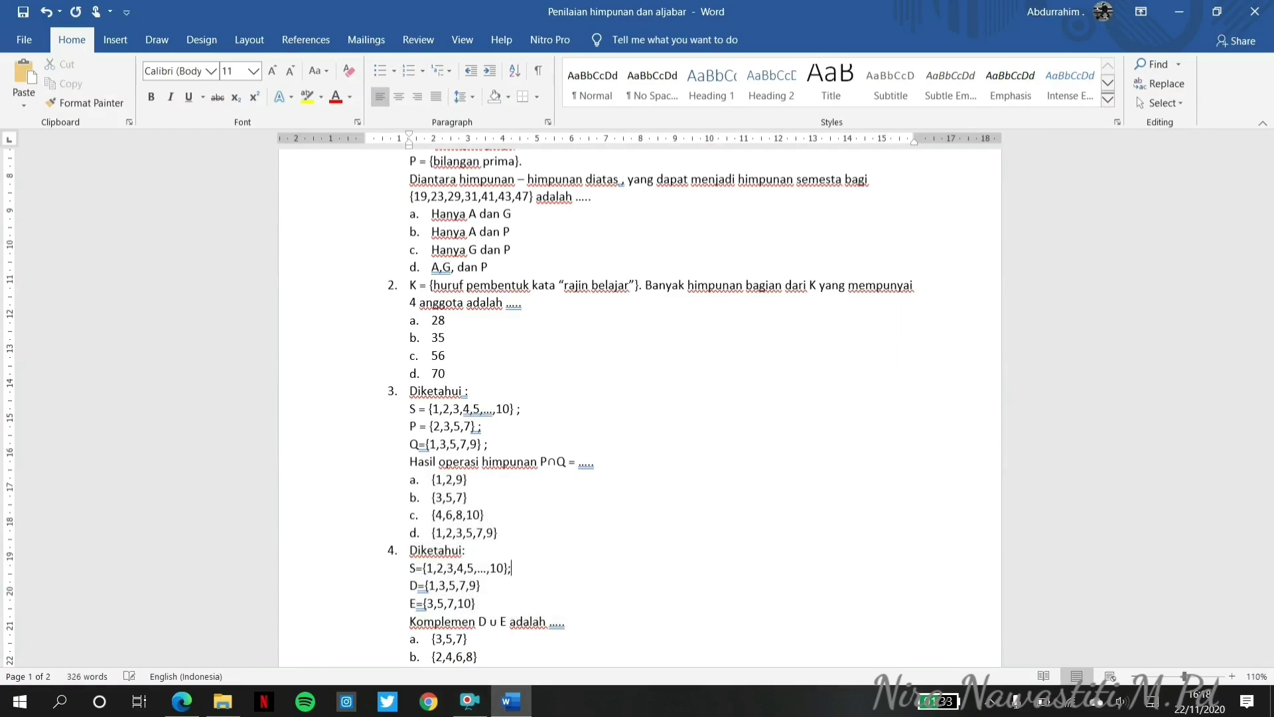
{"action": "type", "text": ";;"}
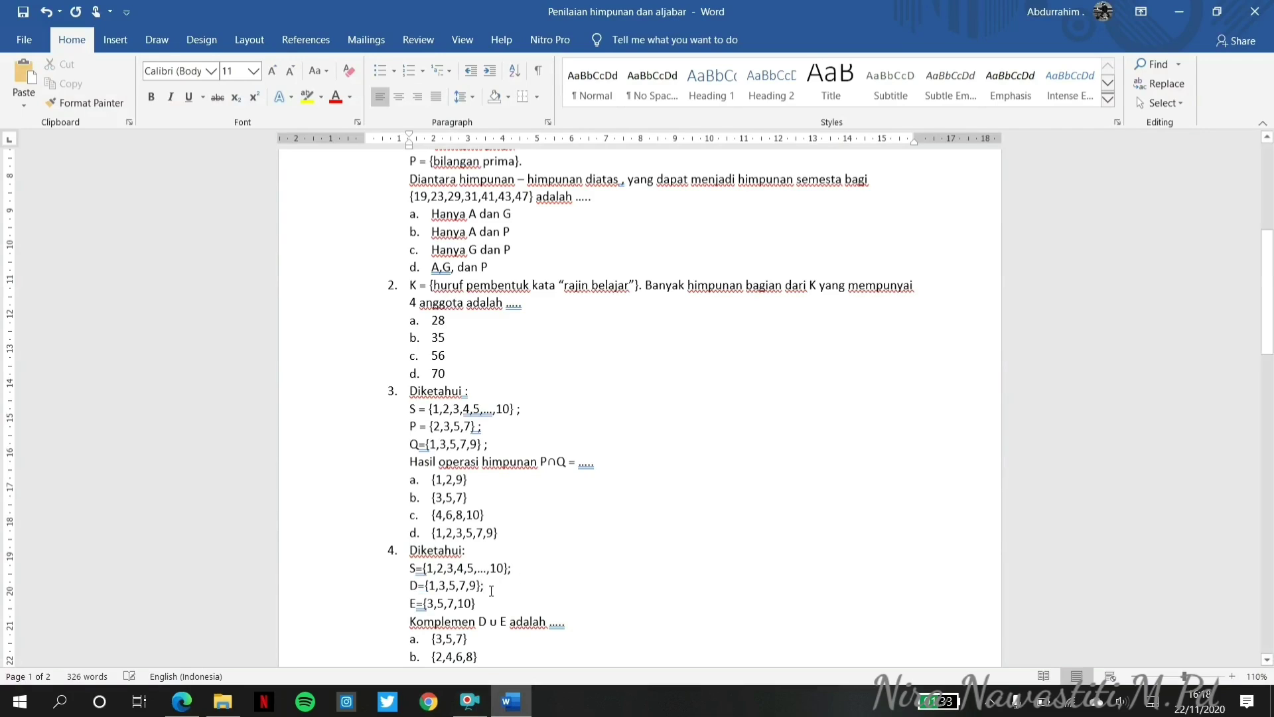
{"action": "type", "text": ";"}
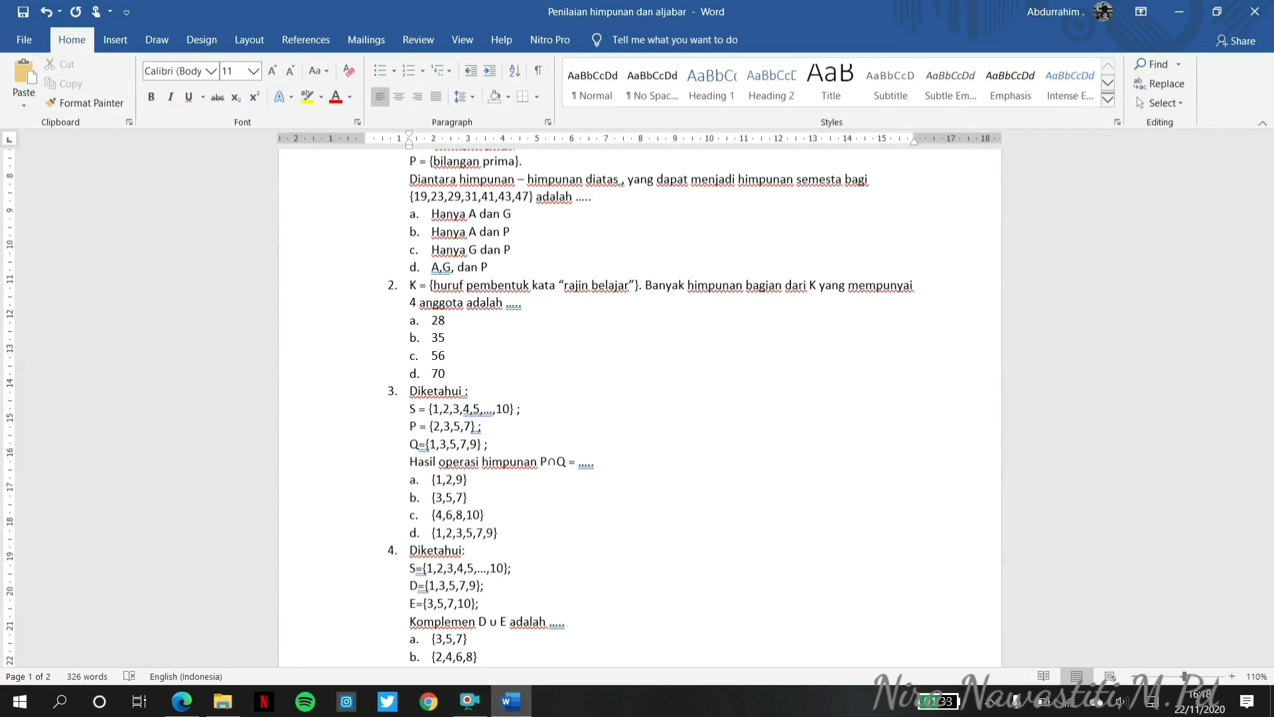
{"action": "key", "text": "alt+Tab"}
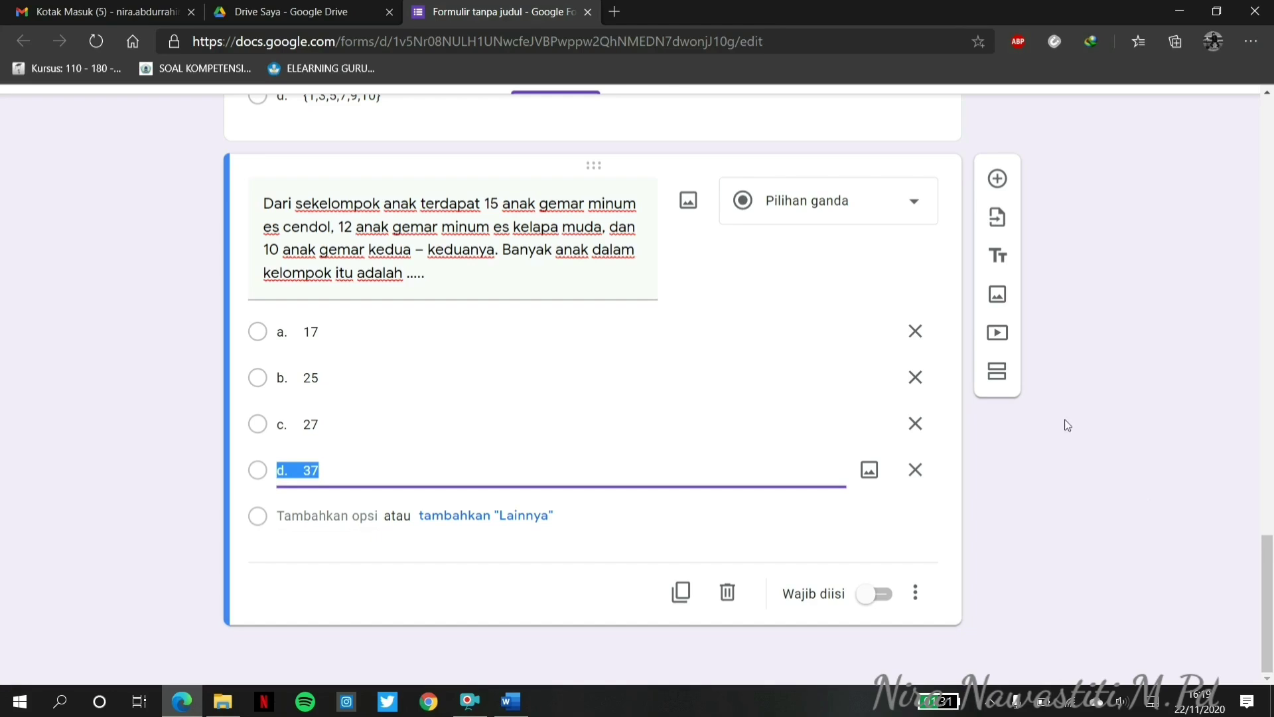
Add a new section after the "es cendol" question in the form and title it "Aljabar".
{"action": "left_click", "coordinate": [997, 373]}
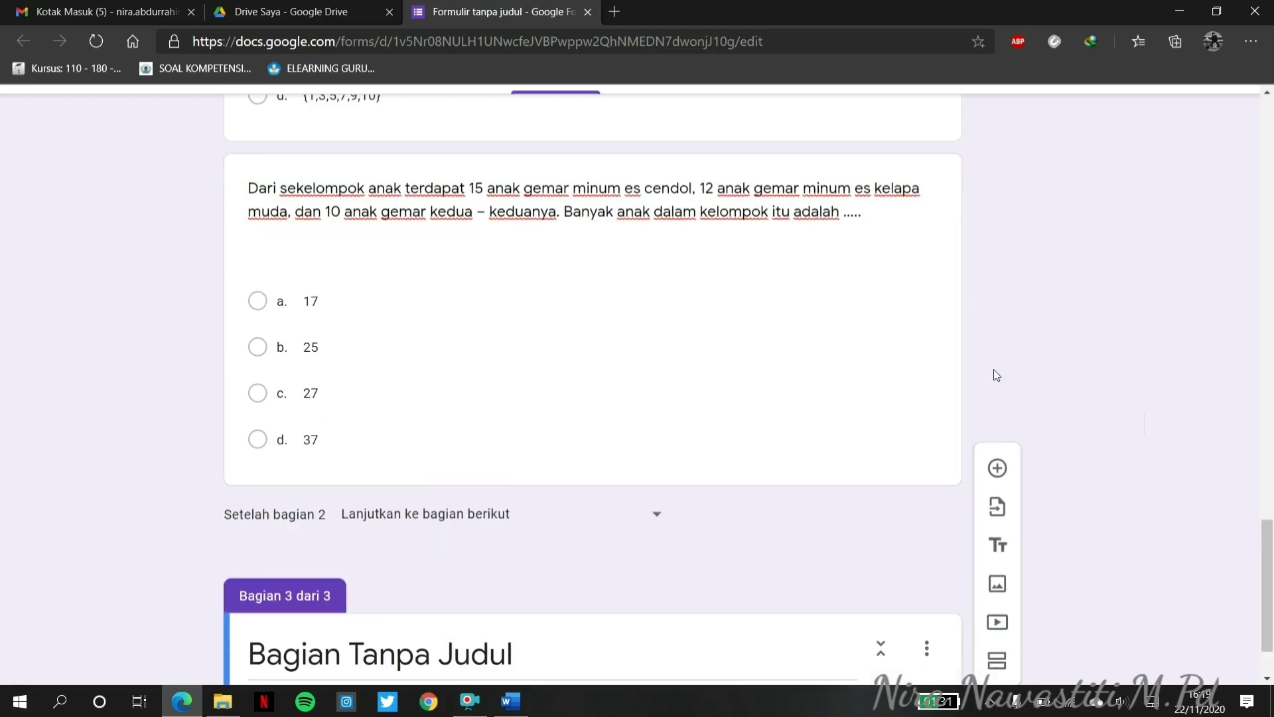
{"action": "scroll", "coordinate": [1271, 561], "scroll_direction": "down", "scroll_amount": 2}
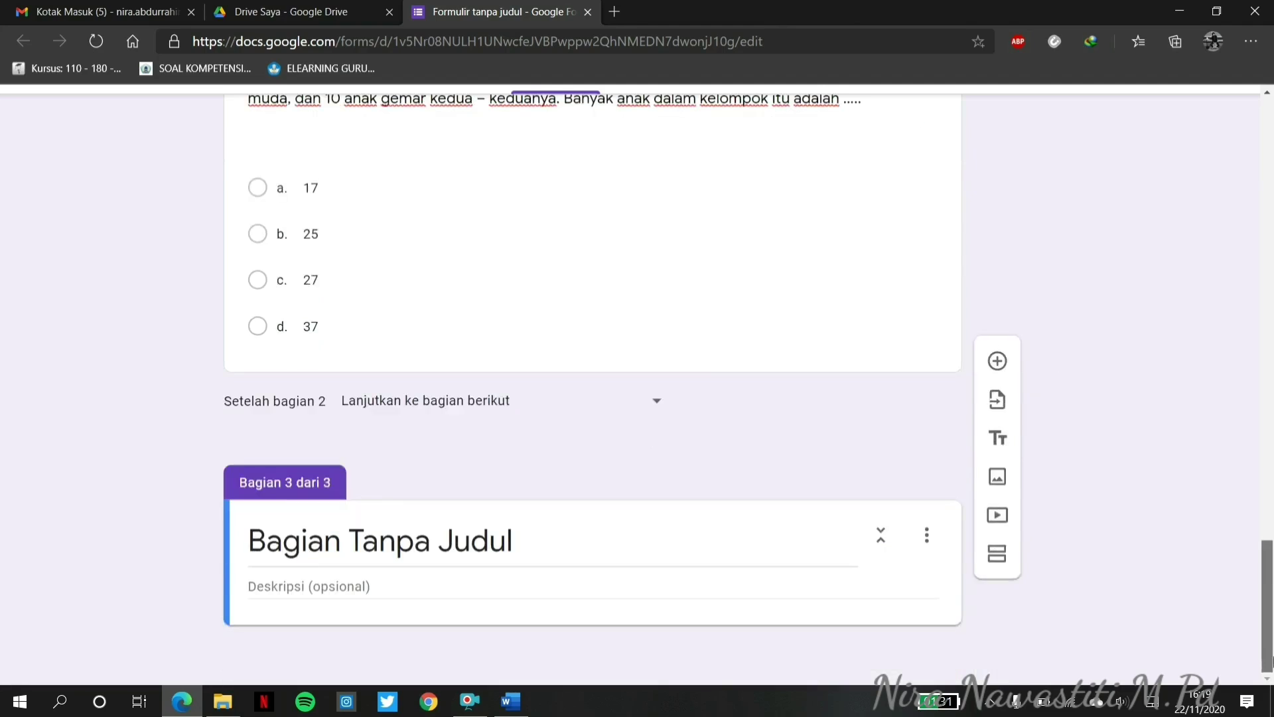
{"action": "left_click", "coordinate": [436, 551]}
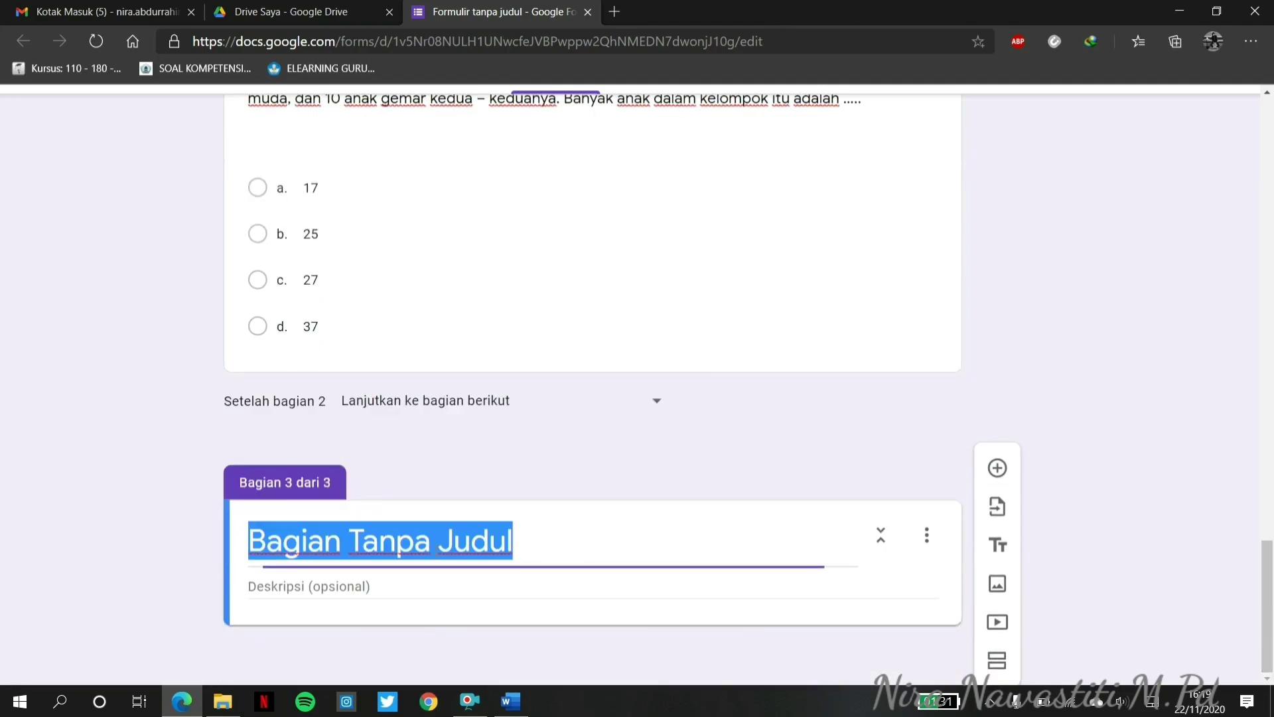
{"action": "key", "text": "Caps_Lock"}
{"action": "type", "text": "A"}
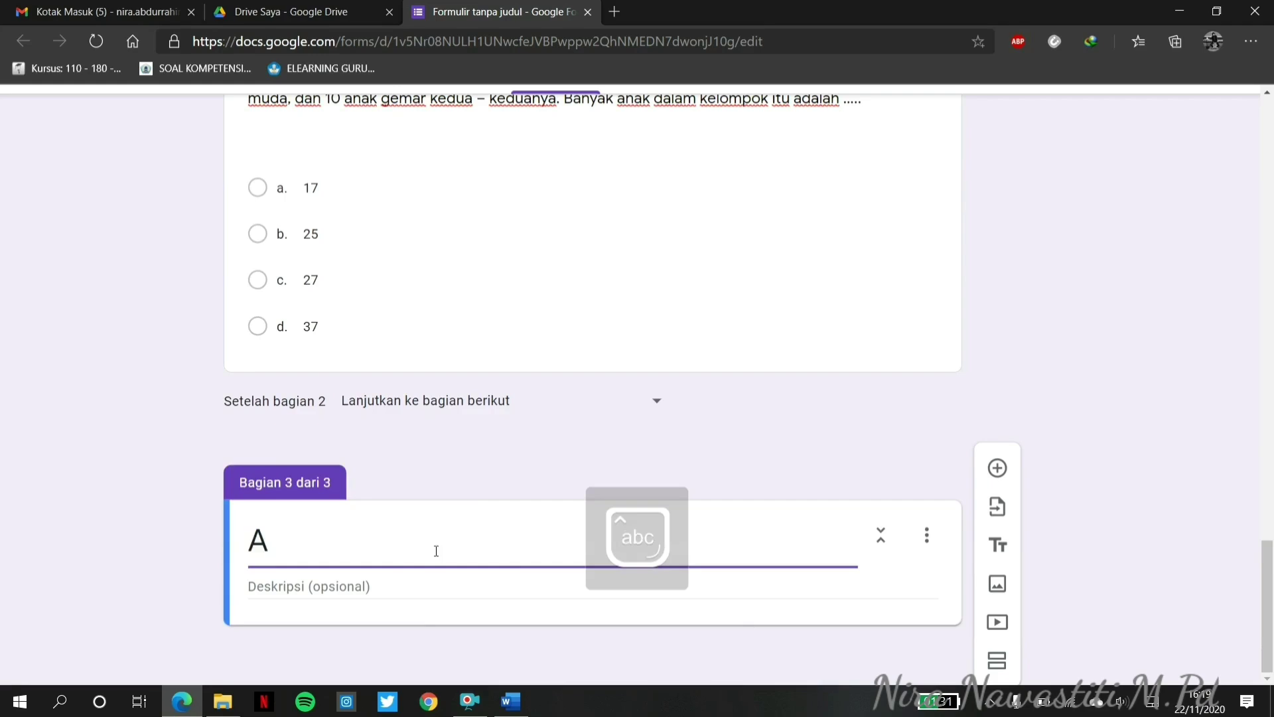
{"action": "type", "text": "ljabar"}
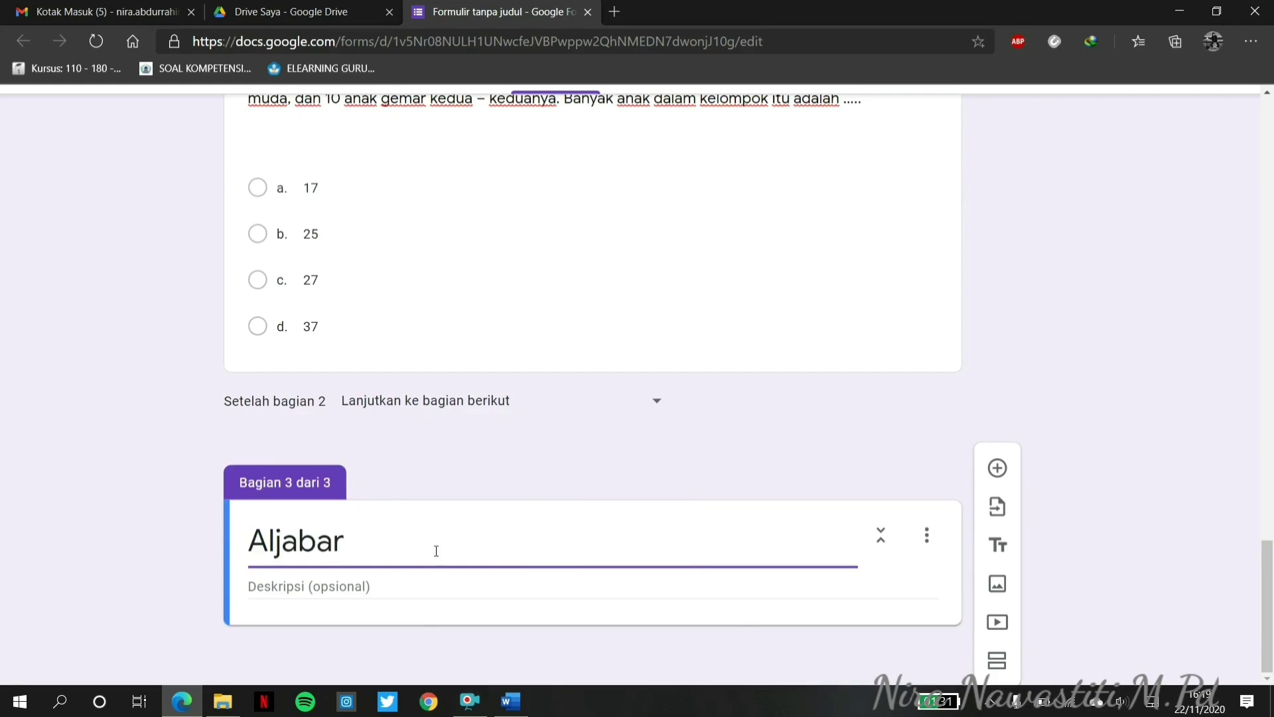
Describe the Aljabar section as "Pilihlah salah satu jawaban ini dengan tepat dan benar!" and add a question below it.
{"action": "left_click", "coordinate": [396, 594]}
{"action": "key", "text": "Caps_Lock"}
{"action": "type", "text": "P"}
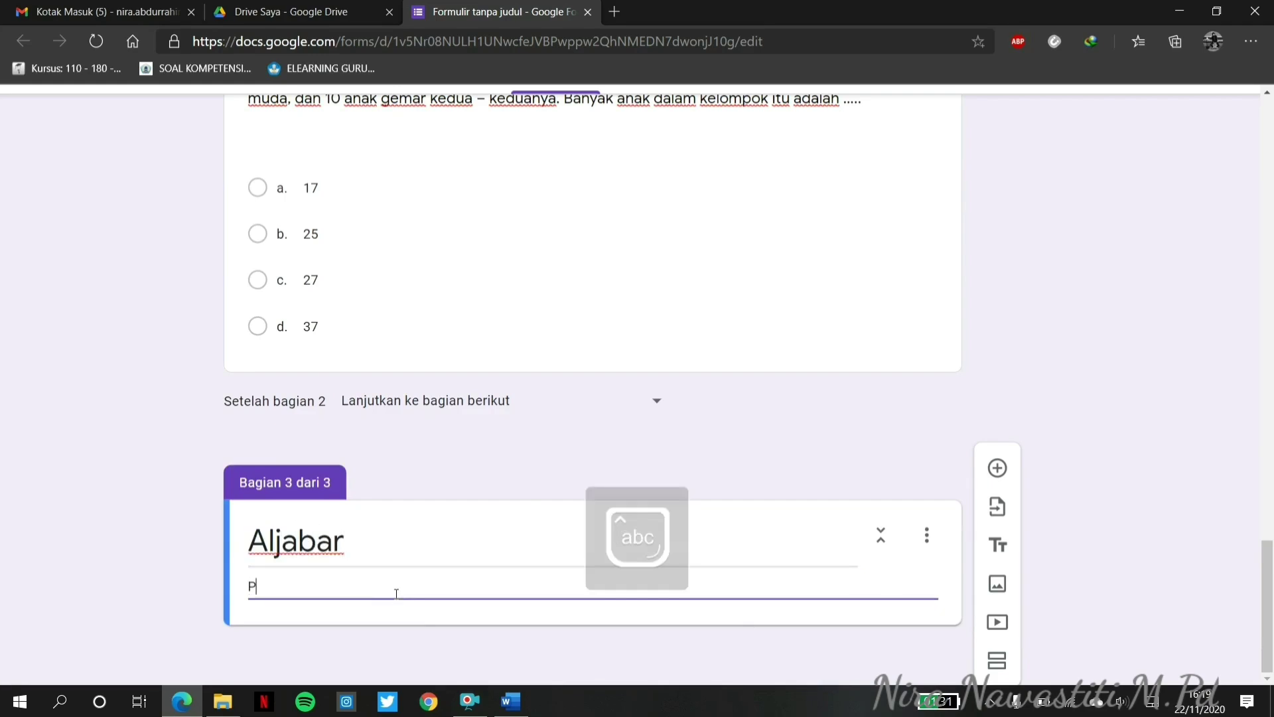
{"action": "type", "text": "ilihlah salah "}
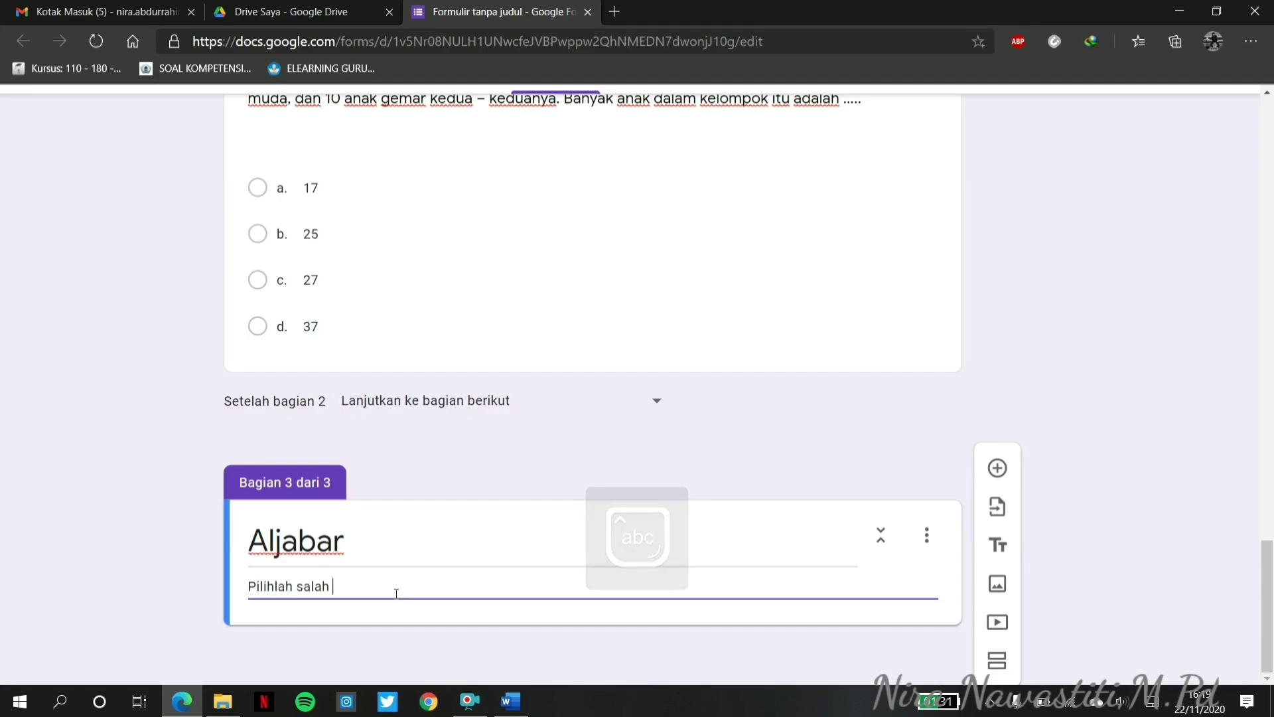
{"action": "type", "text": "satu jawab"}
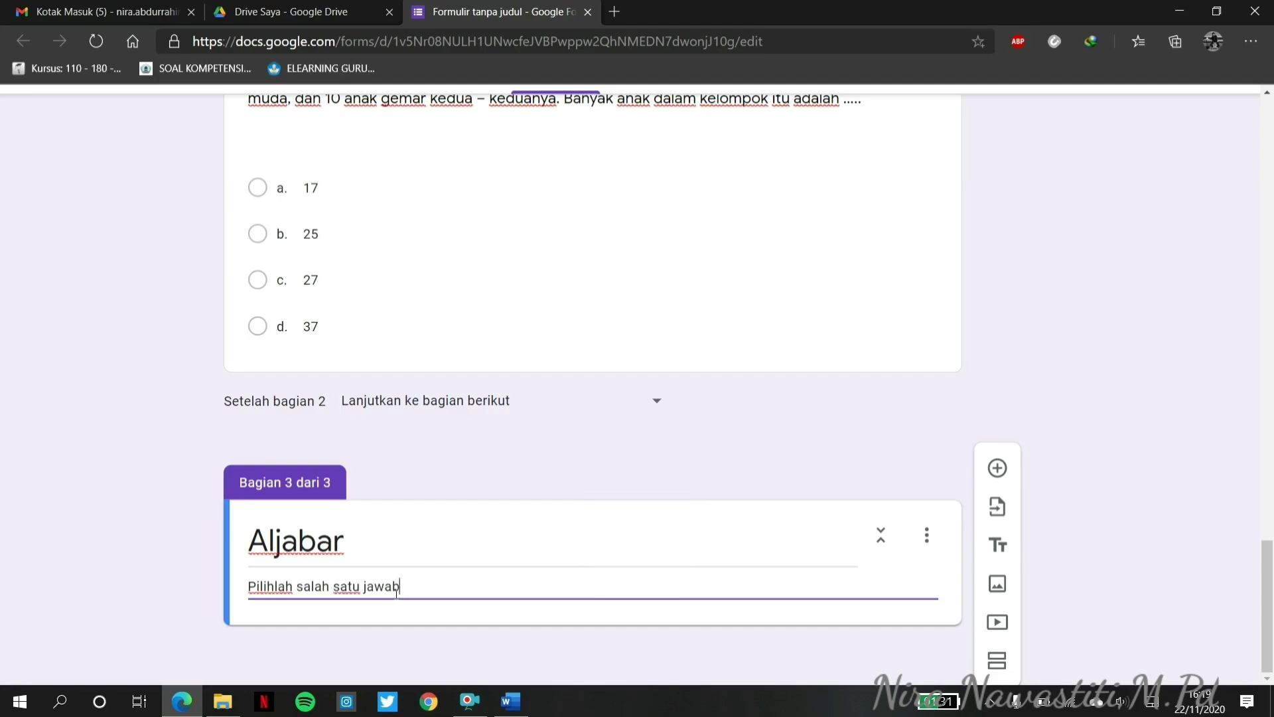
{"action": "type", "text": "an ini dengan tepat dan bena"}
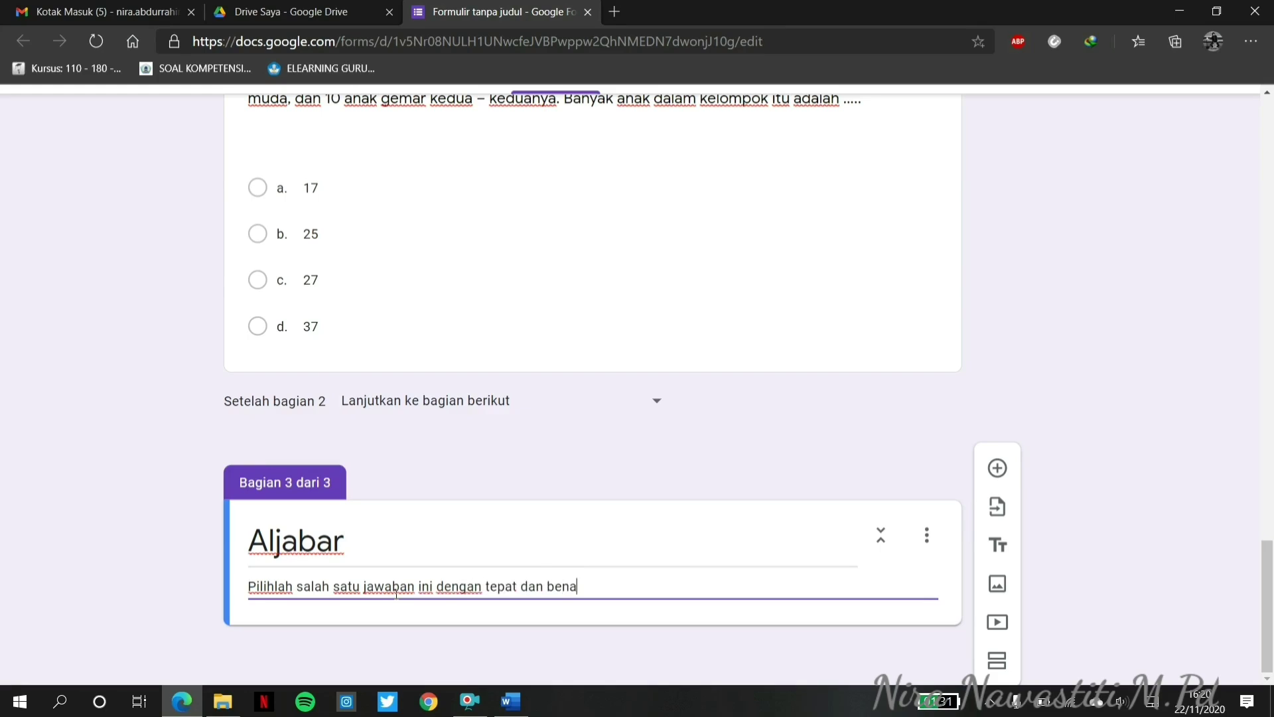
{"action": "type", "text": "r!"}
{"action": "left_click", "coordinate": [998, 468]}
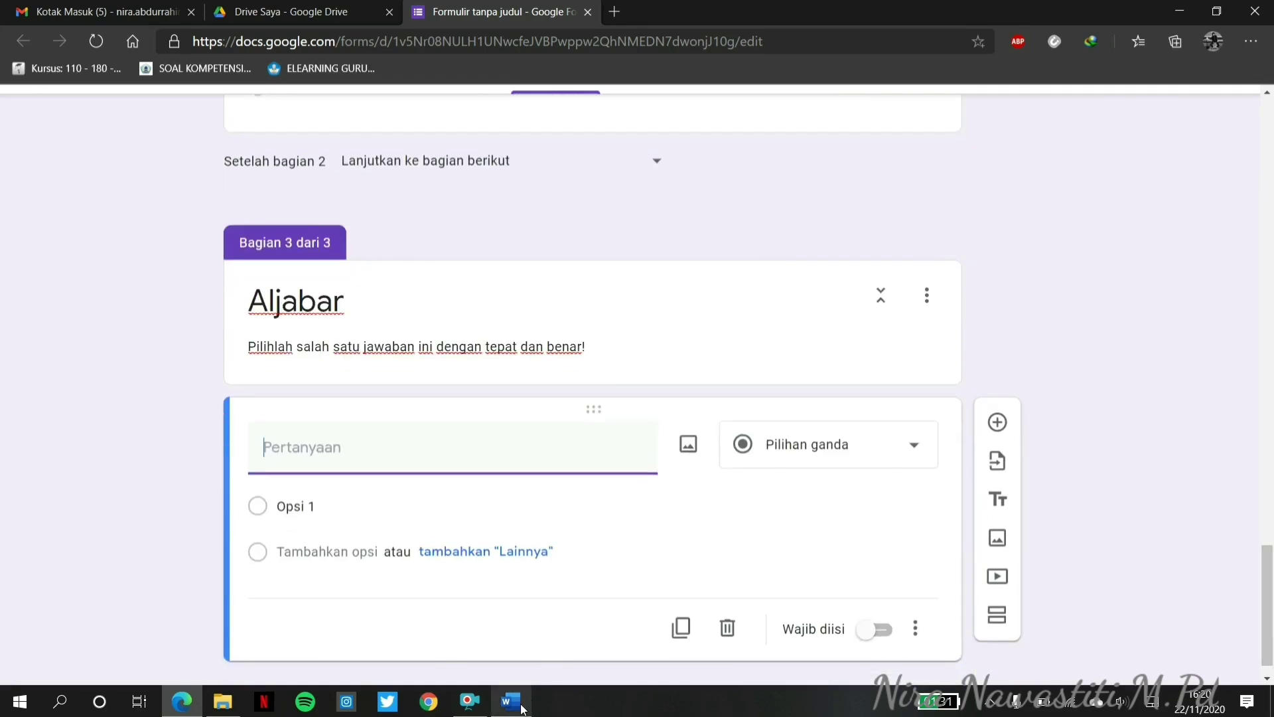
Copy question 6's text ("Hasil penjumlahan ... adalah .....") from the Word document into the new form question.
{"action": "left_click", "coordinate": [522, 709]}
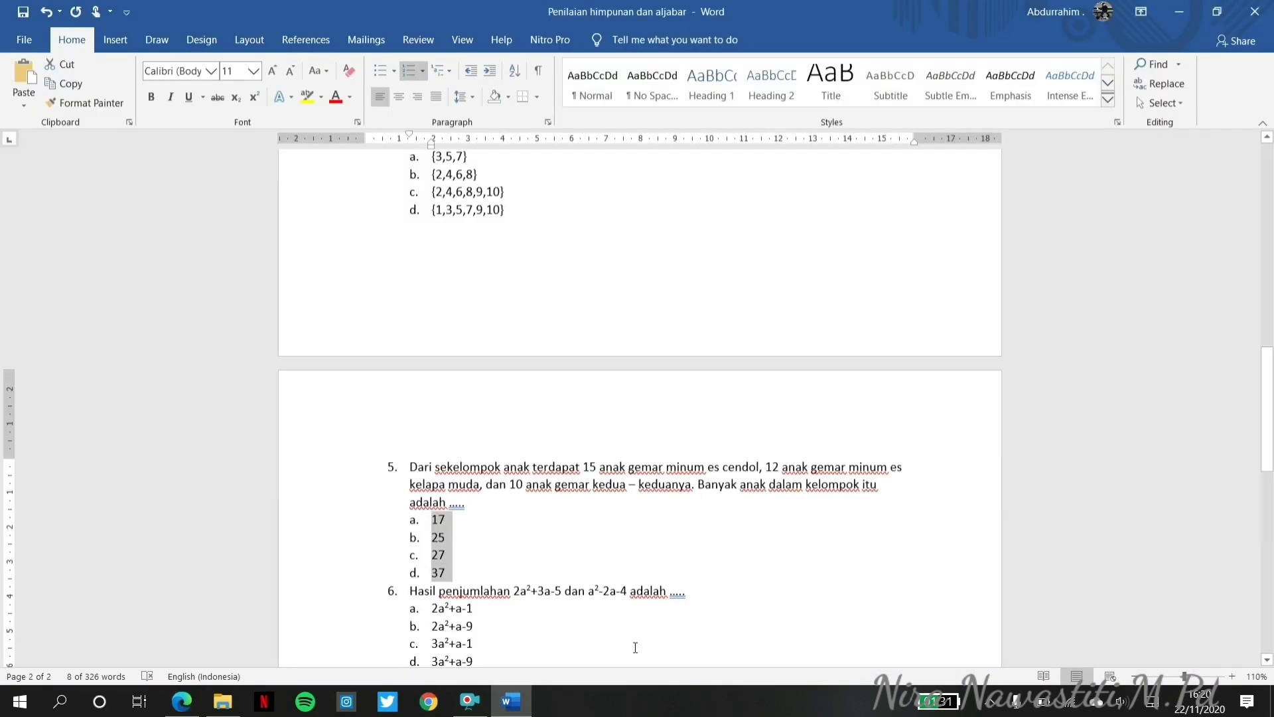
{"action": "left_click_drag", "start_coordinate": [1267, 416], "coordinate": [1267, 478]}
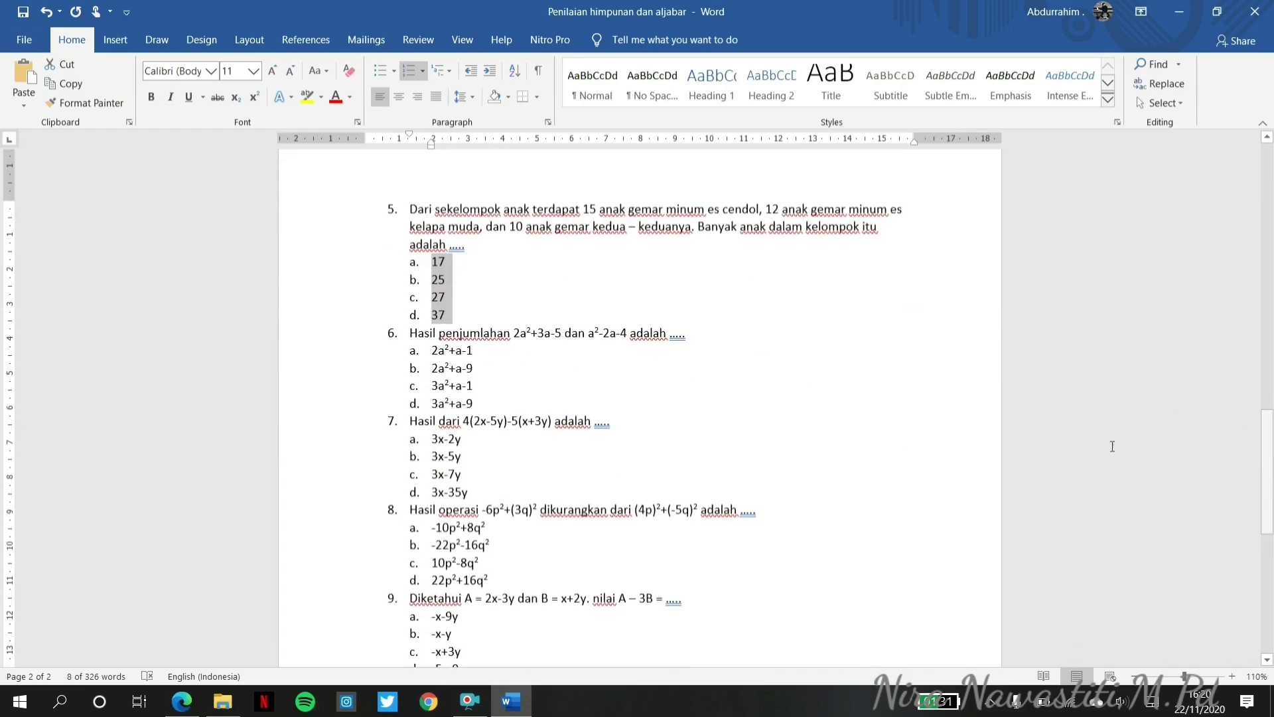
{"action": "left_click", "coordinate": [638, 460]}
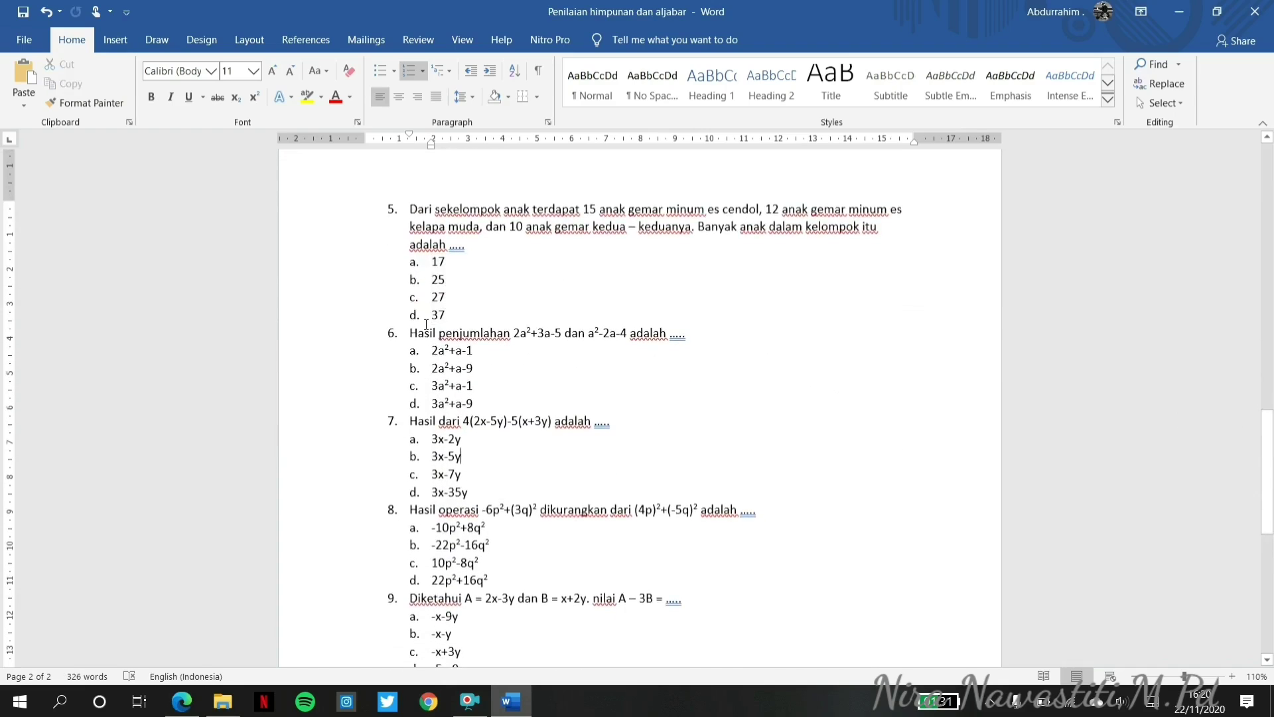
{"action": "left_click_drag", "start_coordinate": [411, 332], "coordinate": [690, 332]}
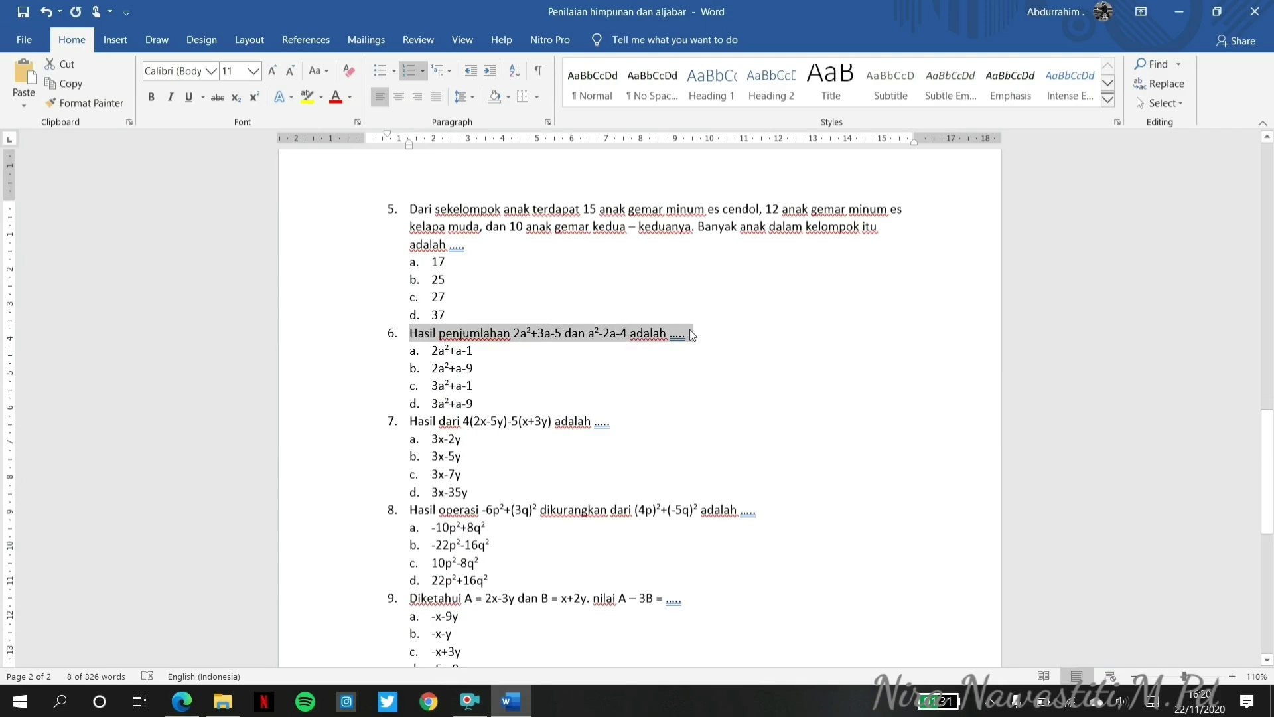
{"action": "left_click", "coordinate": [182, 701]}
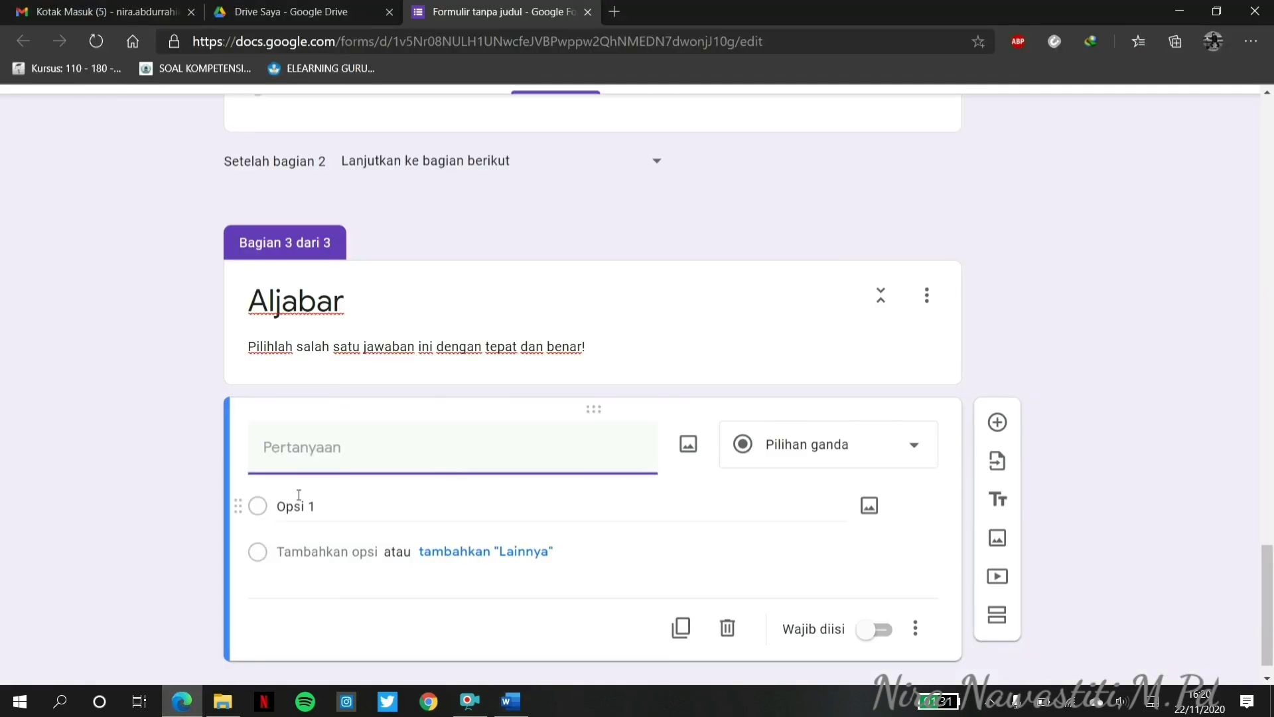
{"action": "type", "text": "6.\tHasil penjumlahan 2a2+3a-5 dan a2-2a-4 adalah ....."}
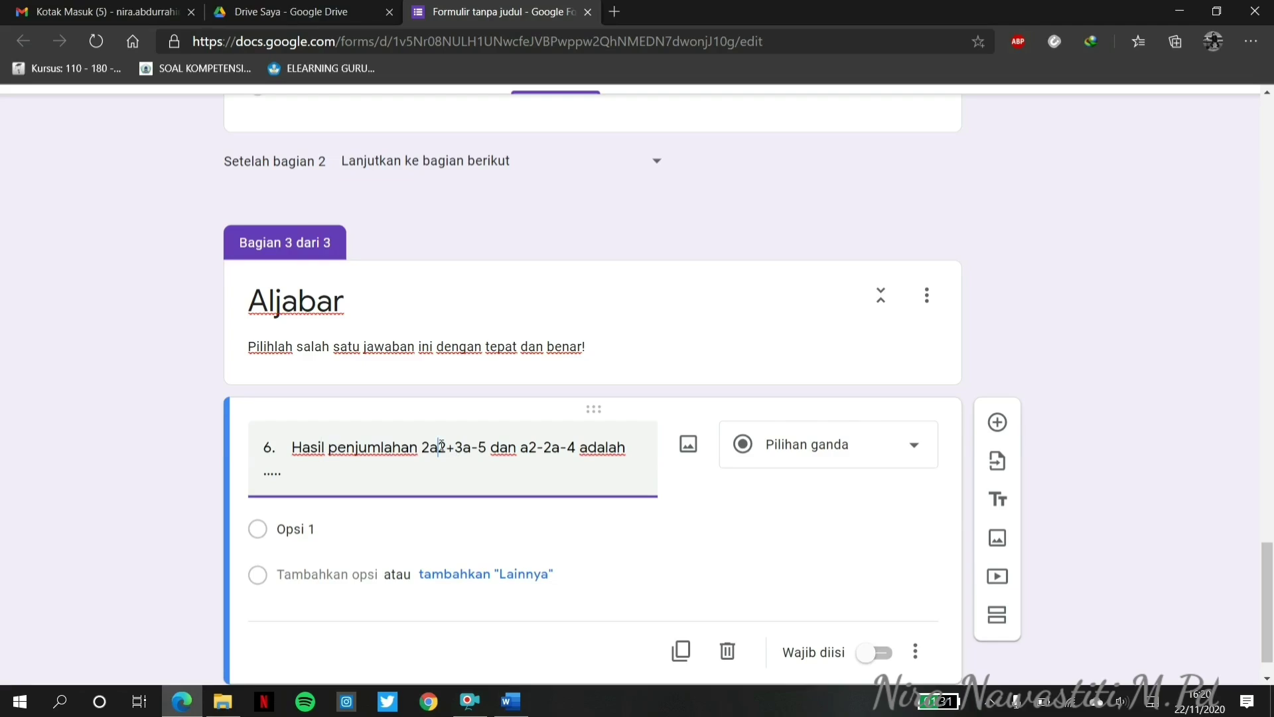
Clear the pasted question 6 text from the form question.
{"action": "left_click_drag", "start_coordinate": [441, 448], "coordinate": [449, 447]}
{"action": "left_click_drag", "start_coordinate": [321, 472], "coordinate": [232, 434]}
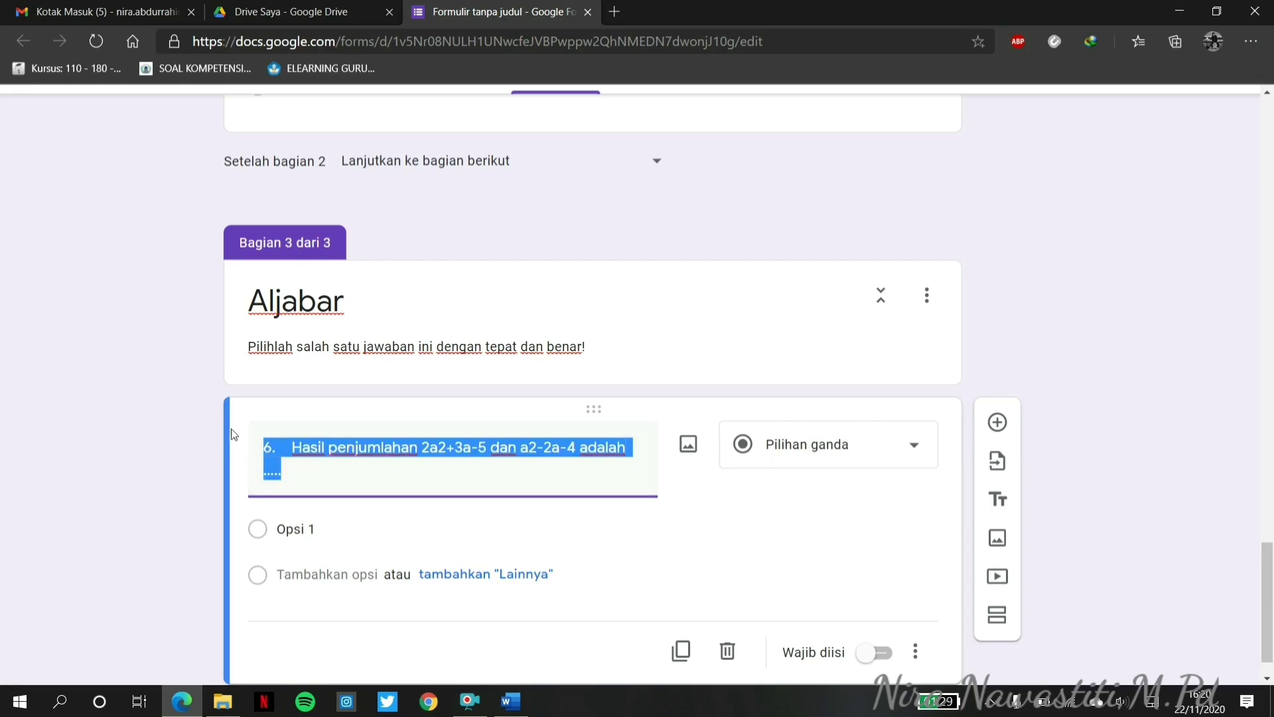
{"action": "key", "text": "BackSpace"}
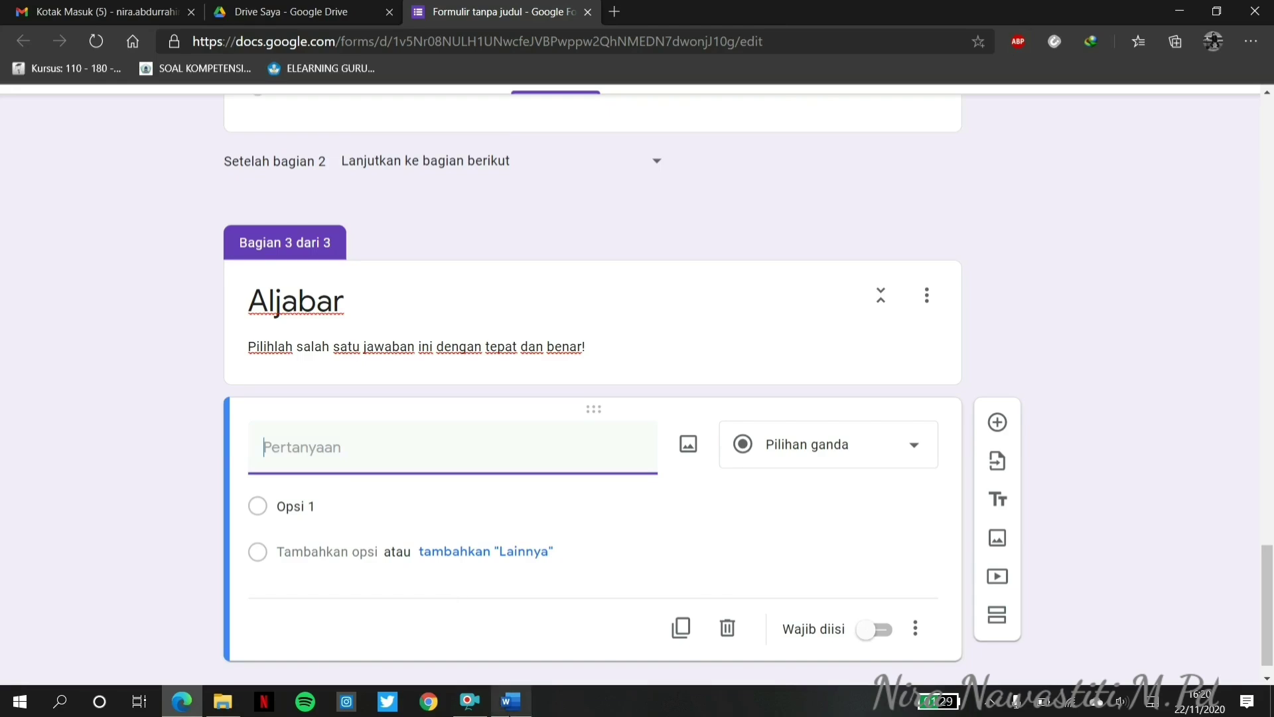
Return to the Word document and capture question 6's text line, without its number, as an image with Snipping Tool.
{"action": "left_click", "coordinate": [510, 705]}
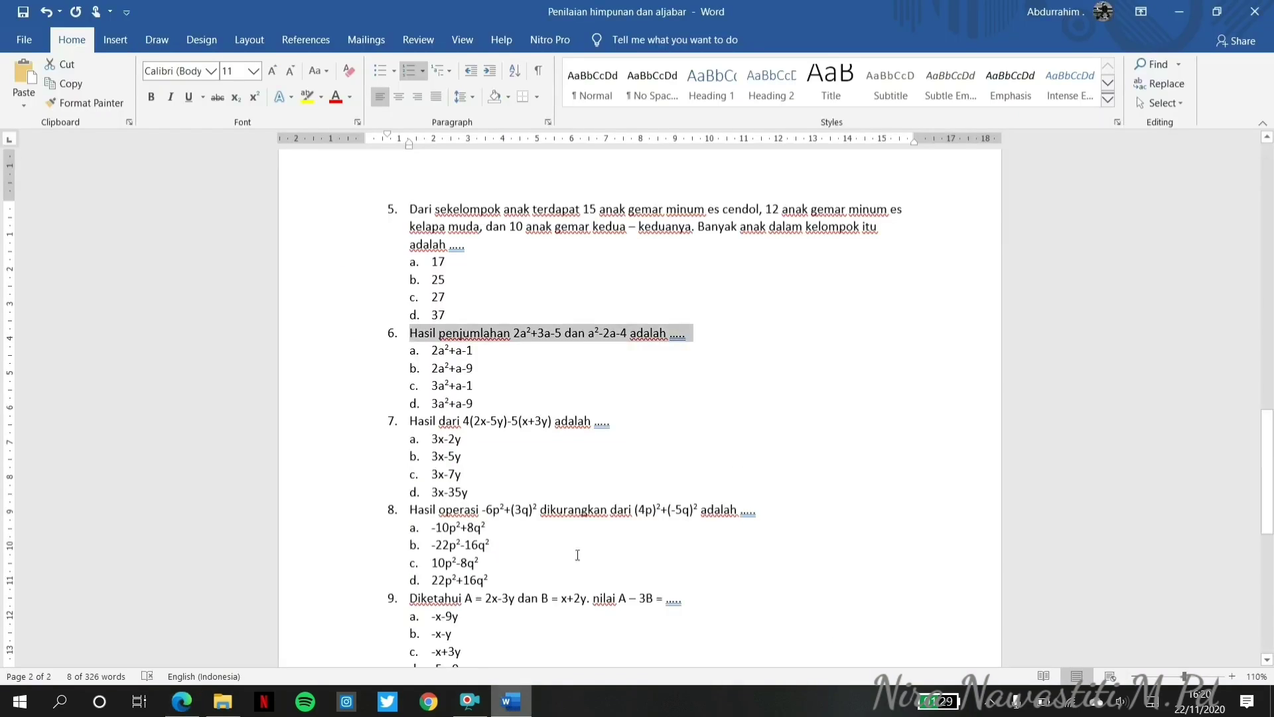
{"action": "left_click", "coordinate": [609, 523]}
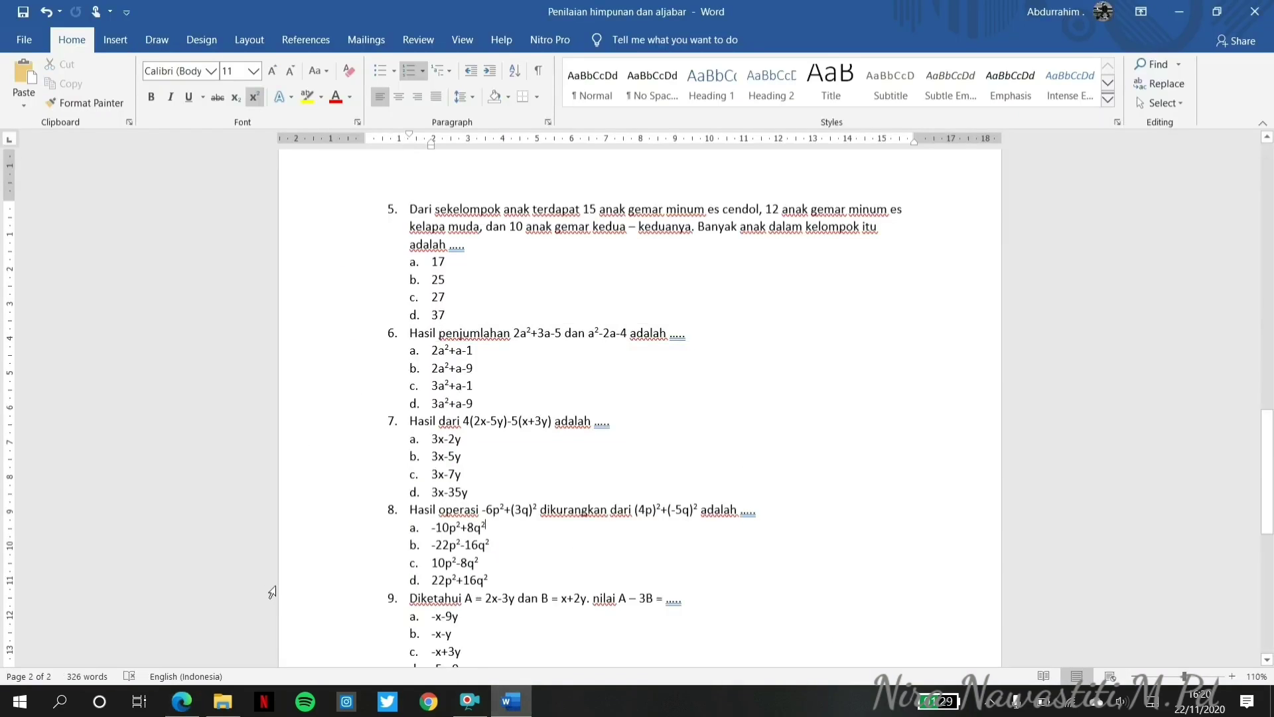
{"action": "left_click", "coordinate": [59, 701]}
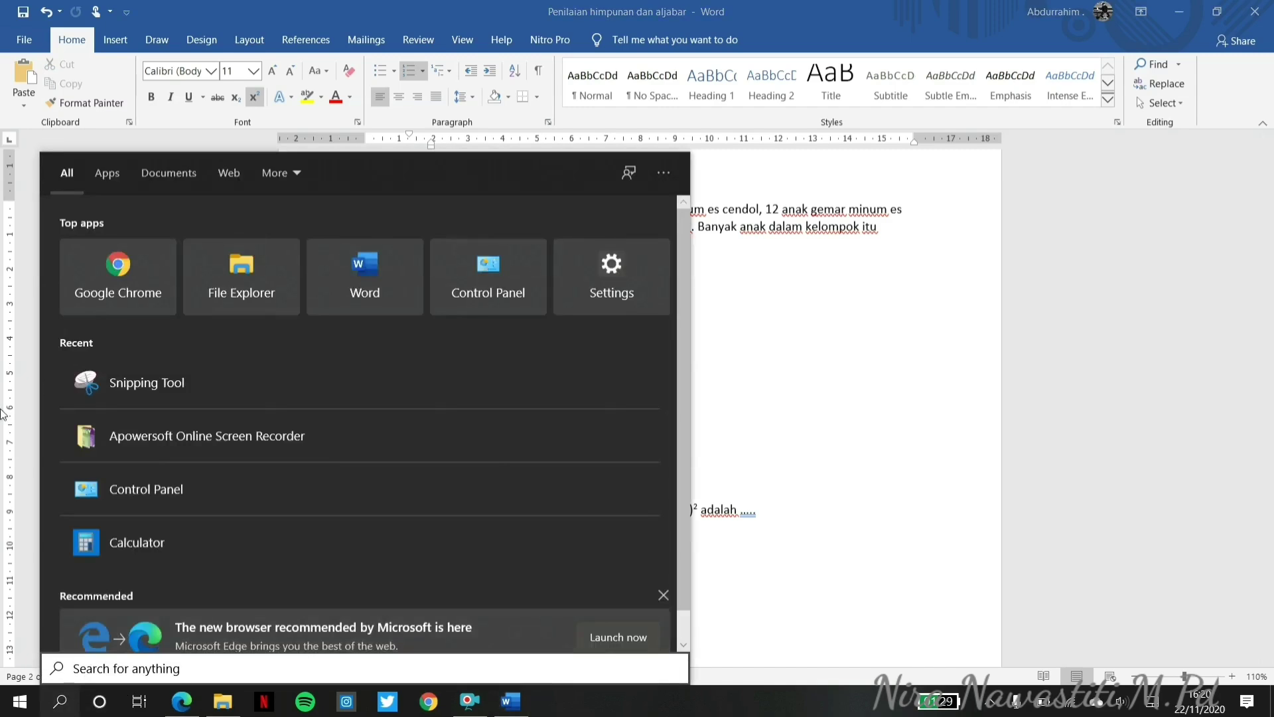
{"action": "type", "text": "snip"}
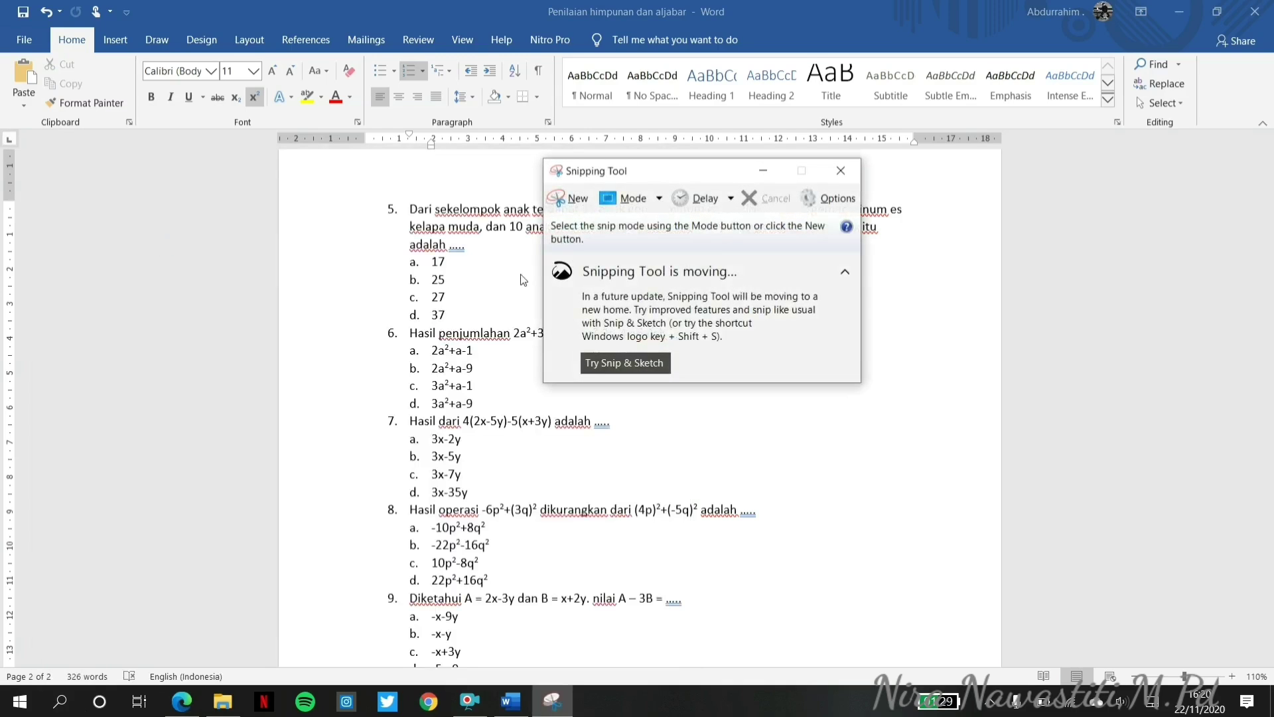
{"action": "left_click", "coordinate": [570, 200]}
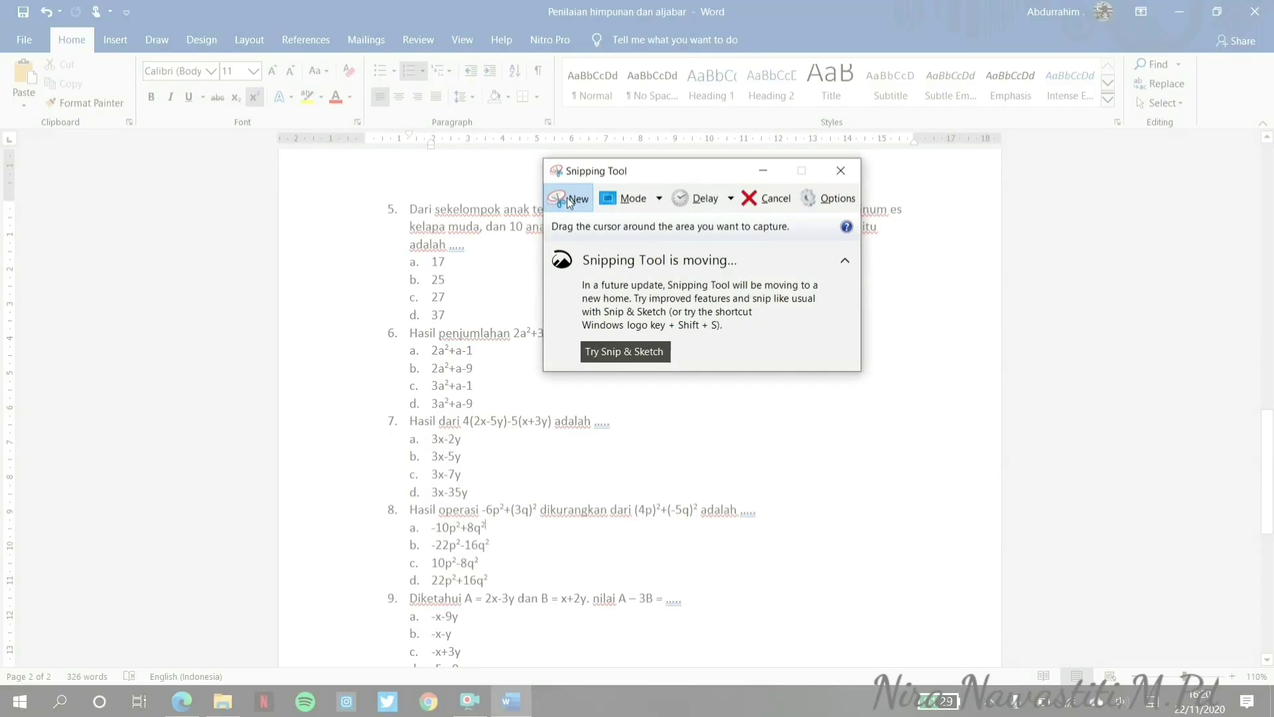
{"action": "left_click_drag", "start_coordinate": [705, 175], "coordinate": [1061, 75]}
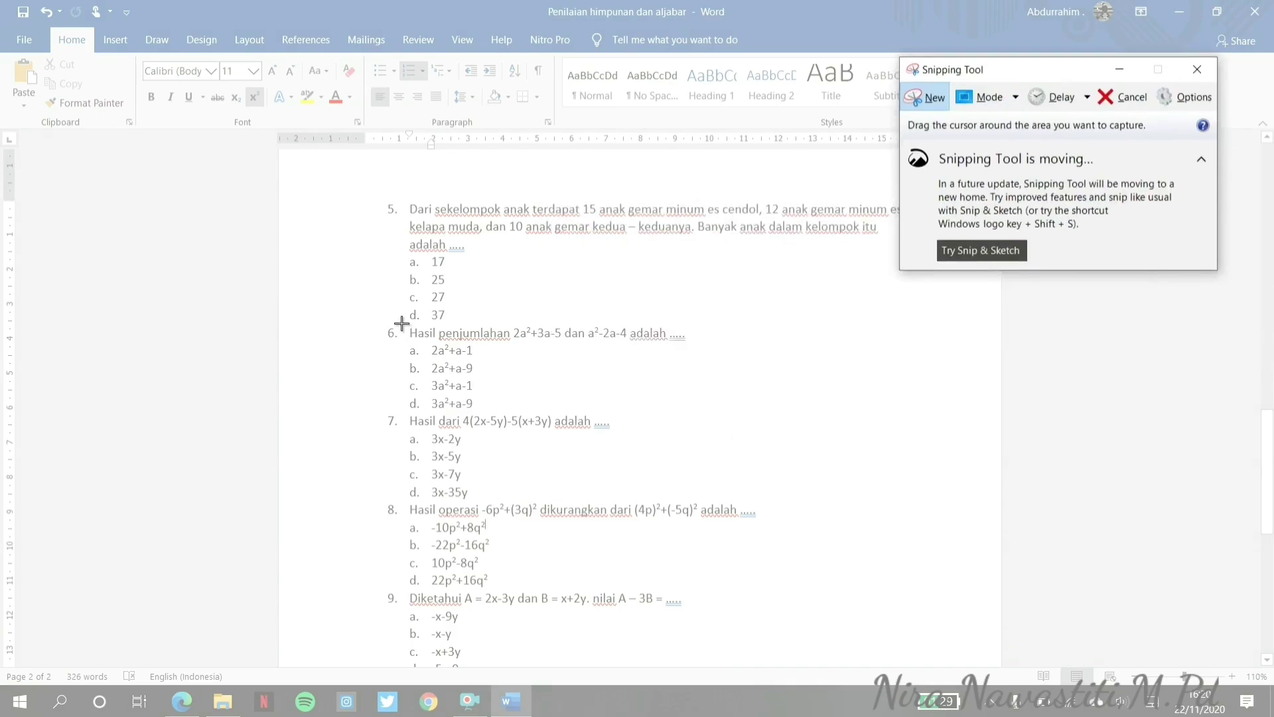
{"action": "left_click_drag", "start_coordinate": [407, 324], "coordinate": [694, 342]}
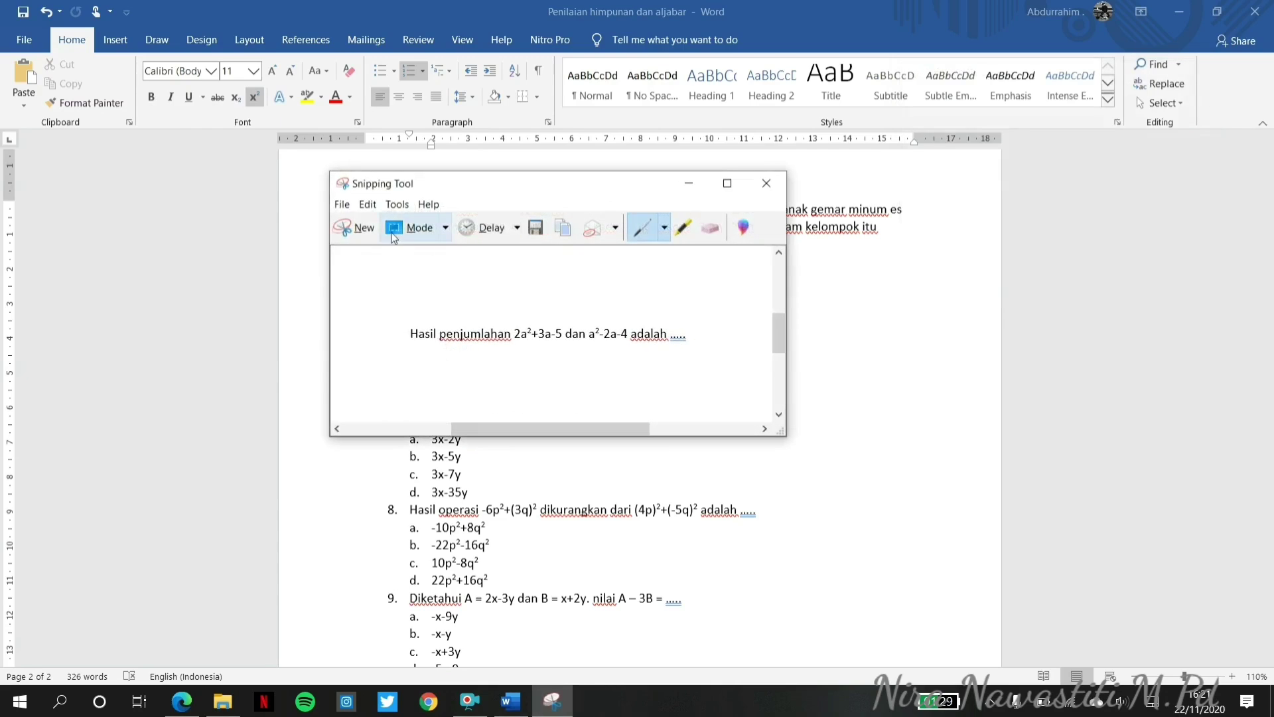
Save the question 6 snip as a PNG named "aljabarok1" in the Documents folder.
{"action": "left_click", "coordinate": [344, 205]}
{"action": "left_click", "coordinate": [358, 243]}
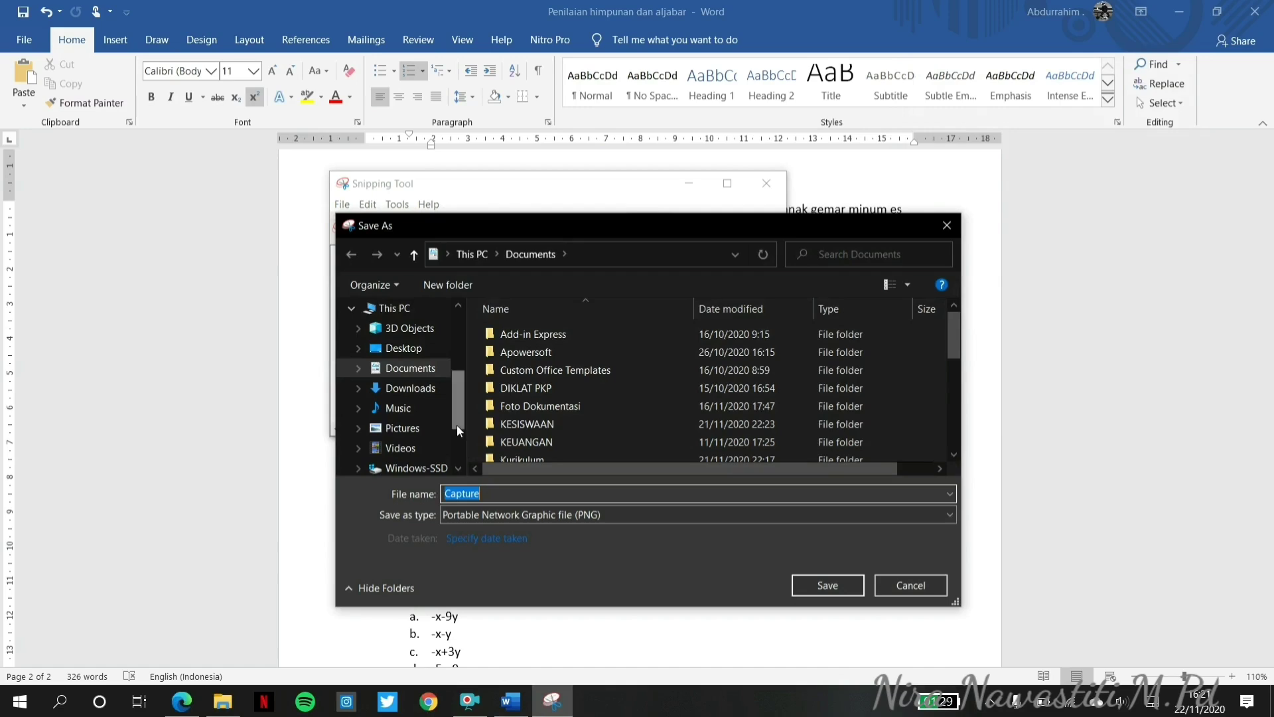
{"action": "left_click", "coordinate": [435, 368]}
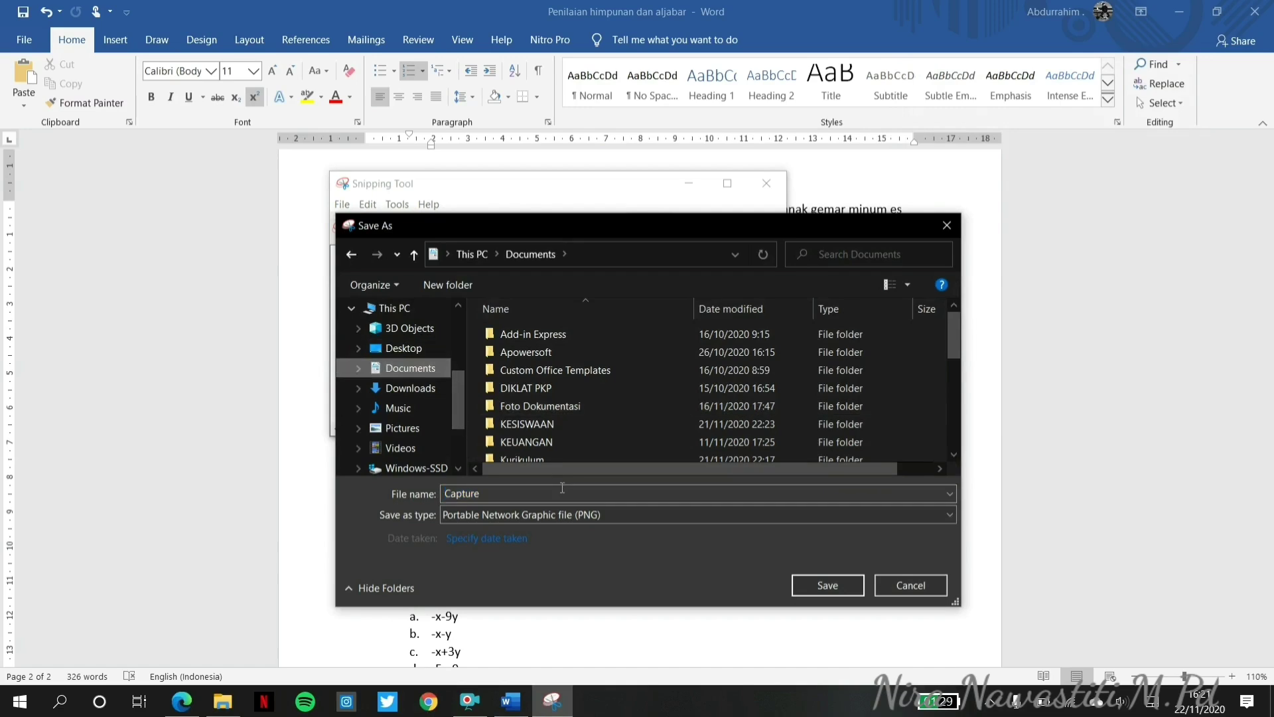
{"action": "double_click", "coordinate": [533, 494]}
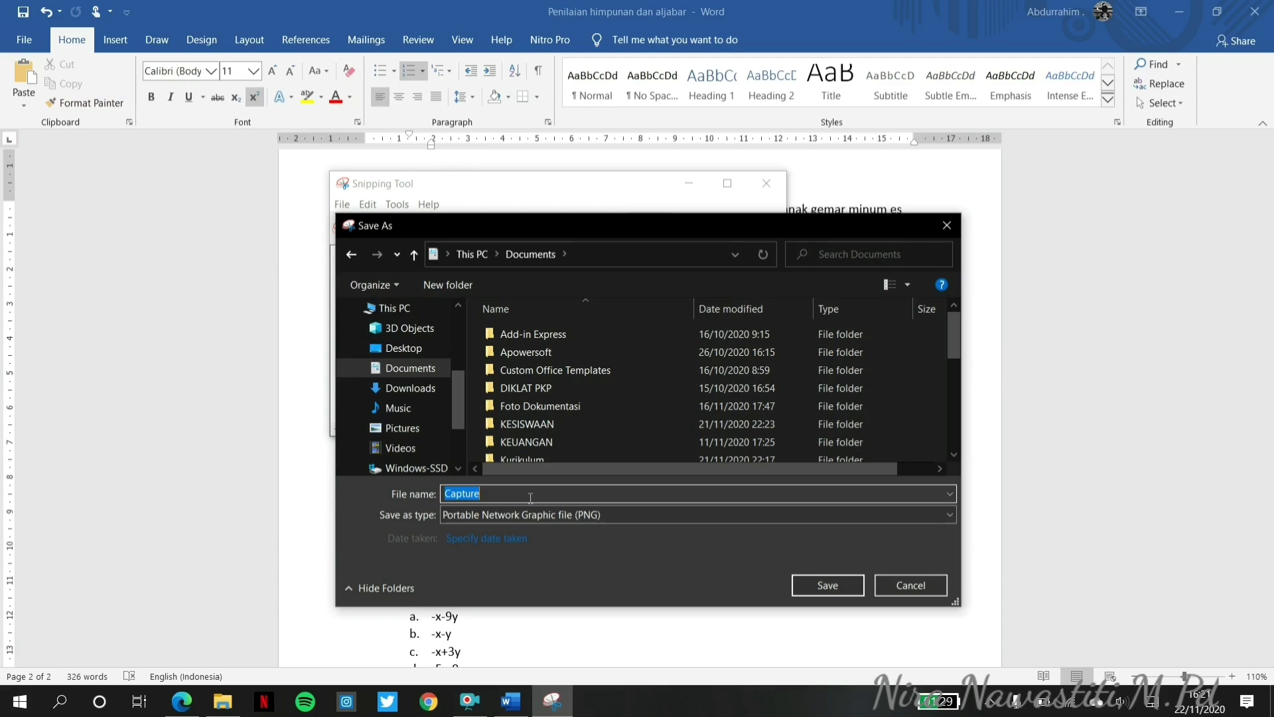
{"action": "type", "text": "al"}
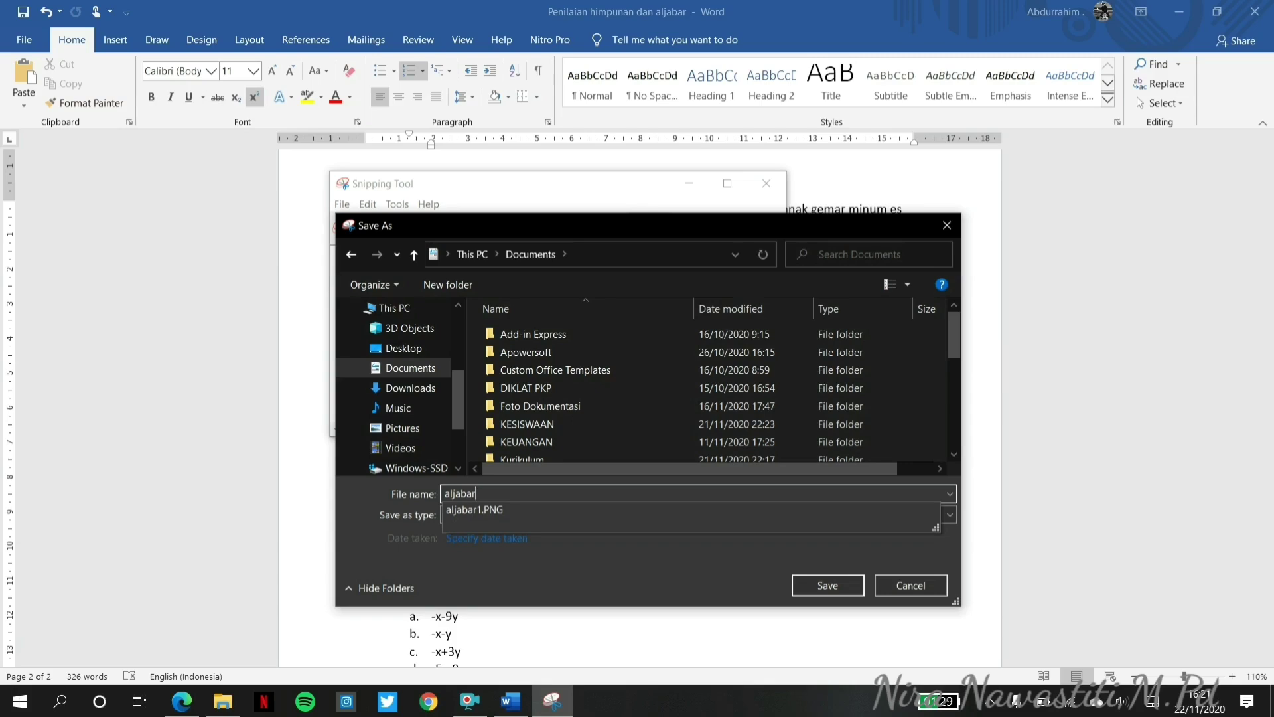
{"action": "type", "text": "jabar"}
{"action": "key", "text": "Caps_Lock"}
{"action": "type", "text": "OK"}
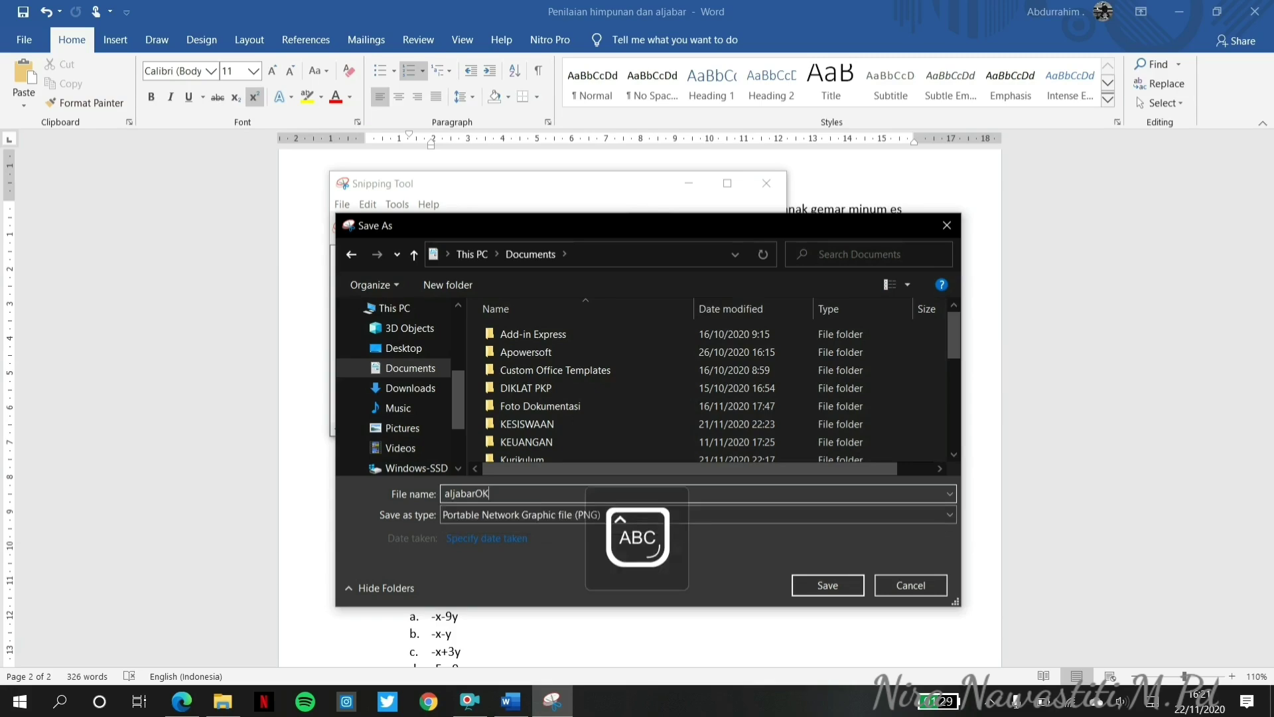
{"action": "key", "text": "Caps_Lock"}
{"action": "key", "text": "BackSpace"}
{"action": "type", "text": "o"}
{"action": "left_click", "coordinate": [530, 498]}
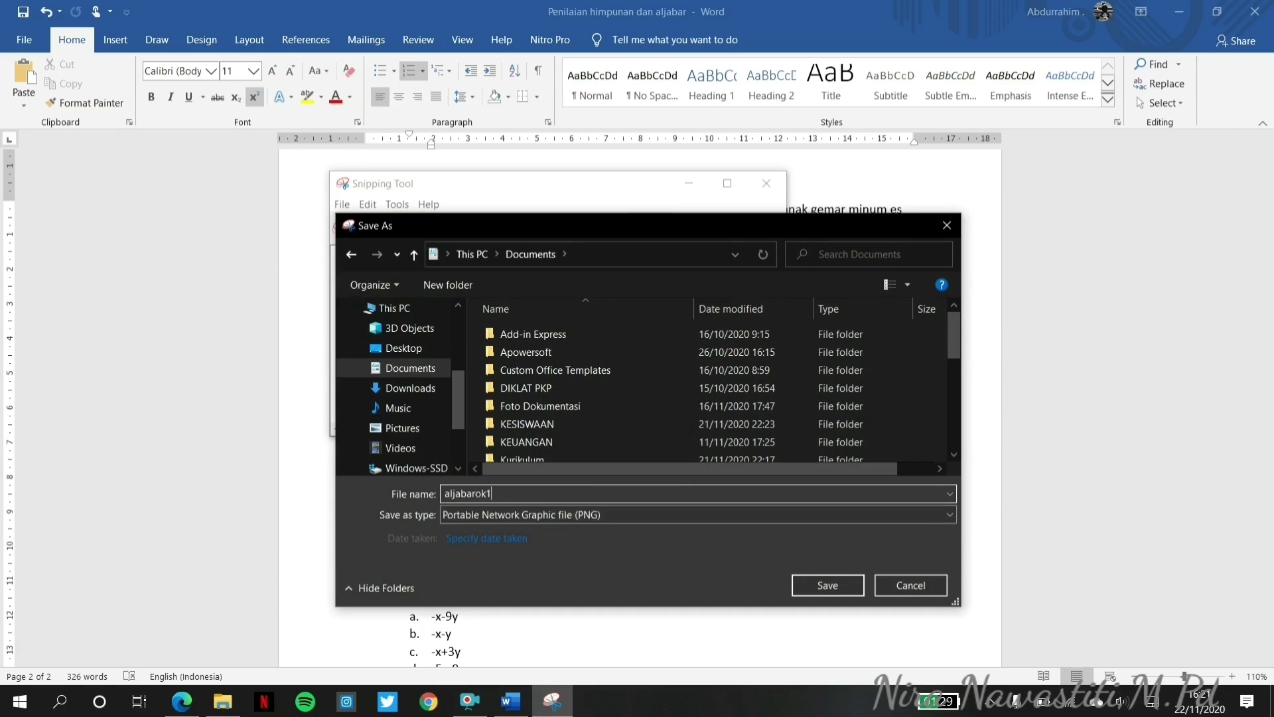
{"action": "key", "text": "Return"}
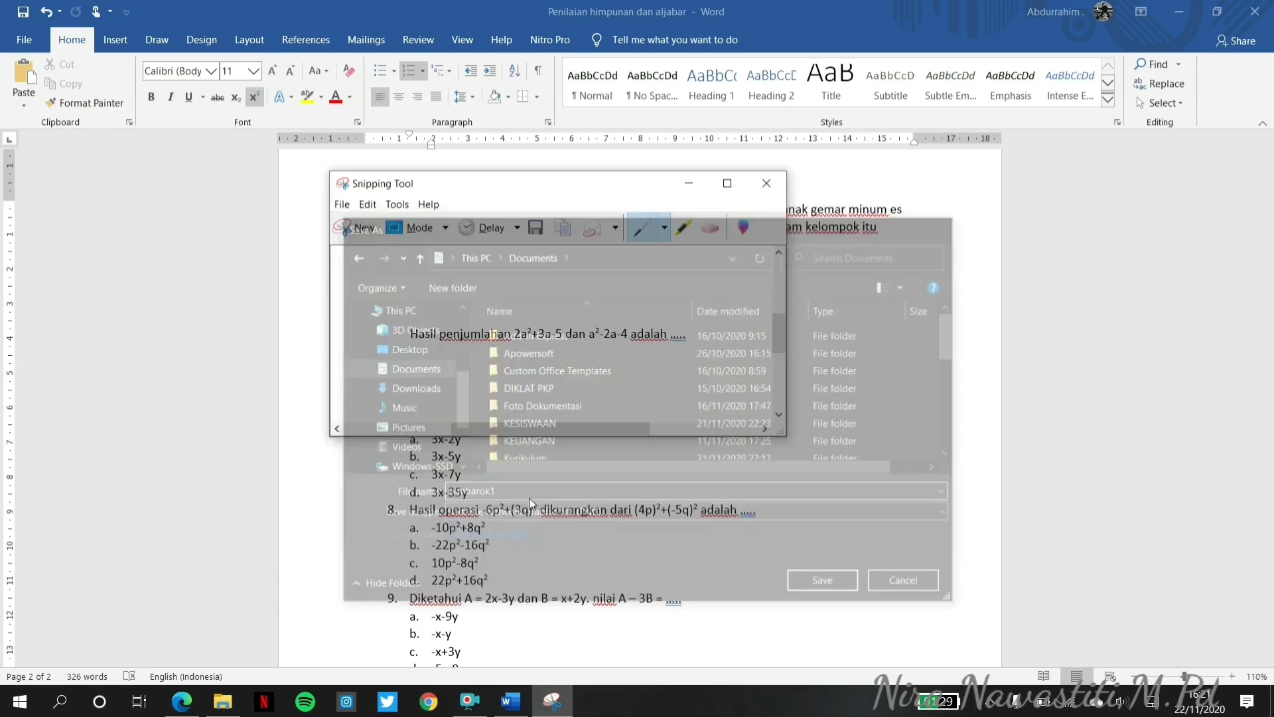
Snip question 6's answer a (2a²+a-1) from Word and save it as "aljabarok2" in Documents.
{"action": "key", "text": "ctrl+n"}
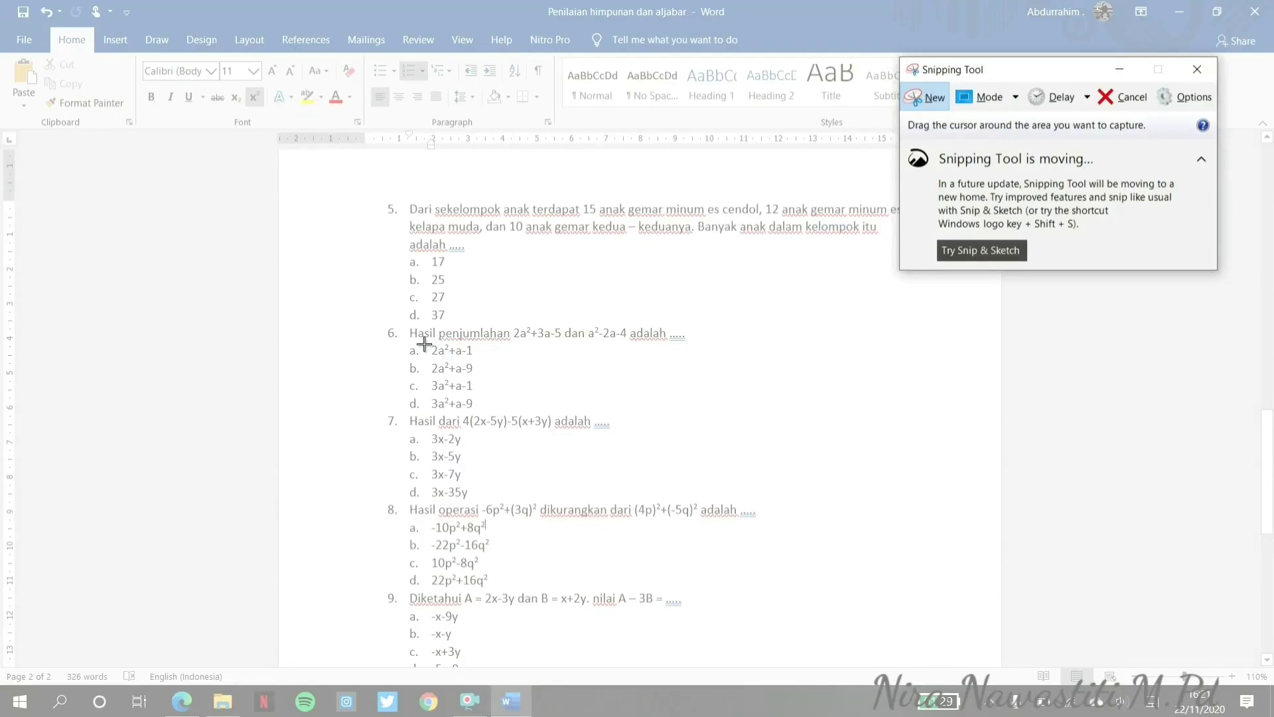
{"action": "left_click_drag", "start_coordinate": [424, 339], "coordinate": [492, 362]}
{"action": "left_click", "coordinate": [357, 222]}
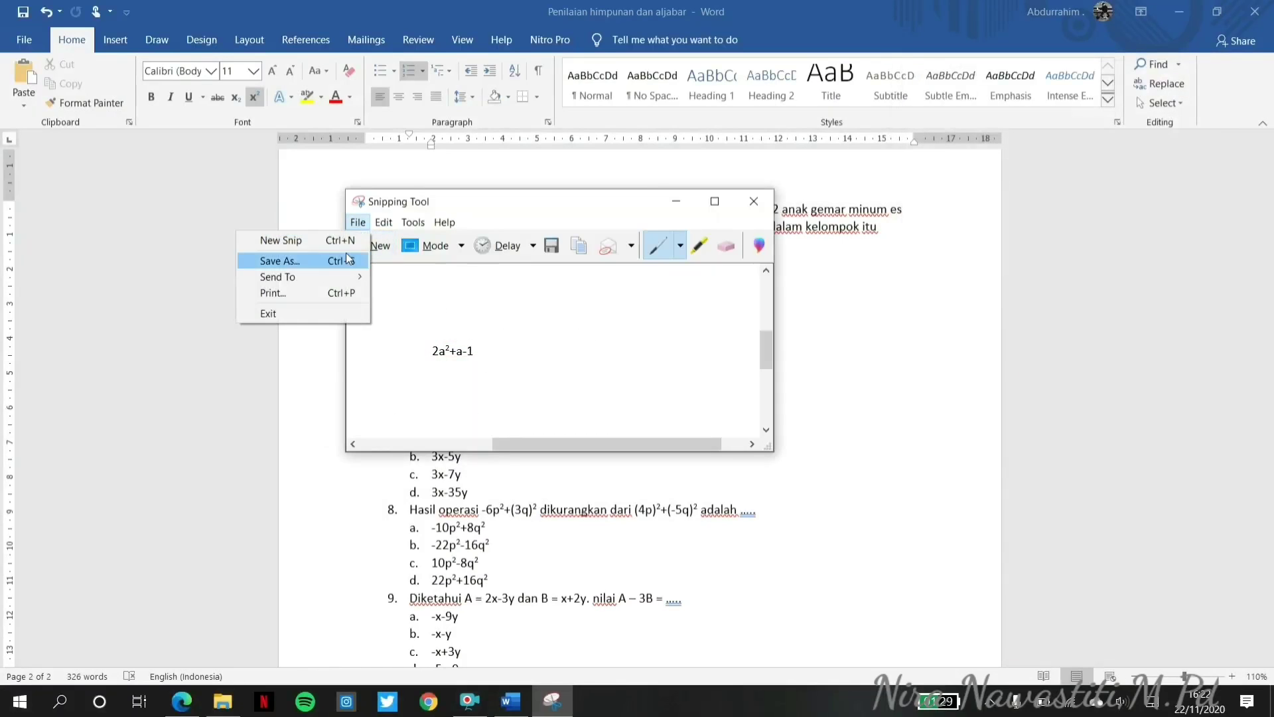
{"action": "left_click", "coordinate": [298, 265]}
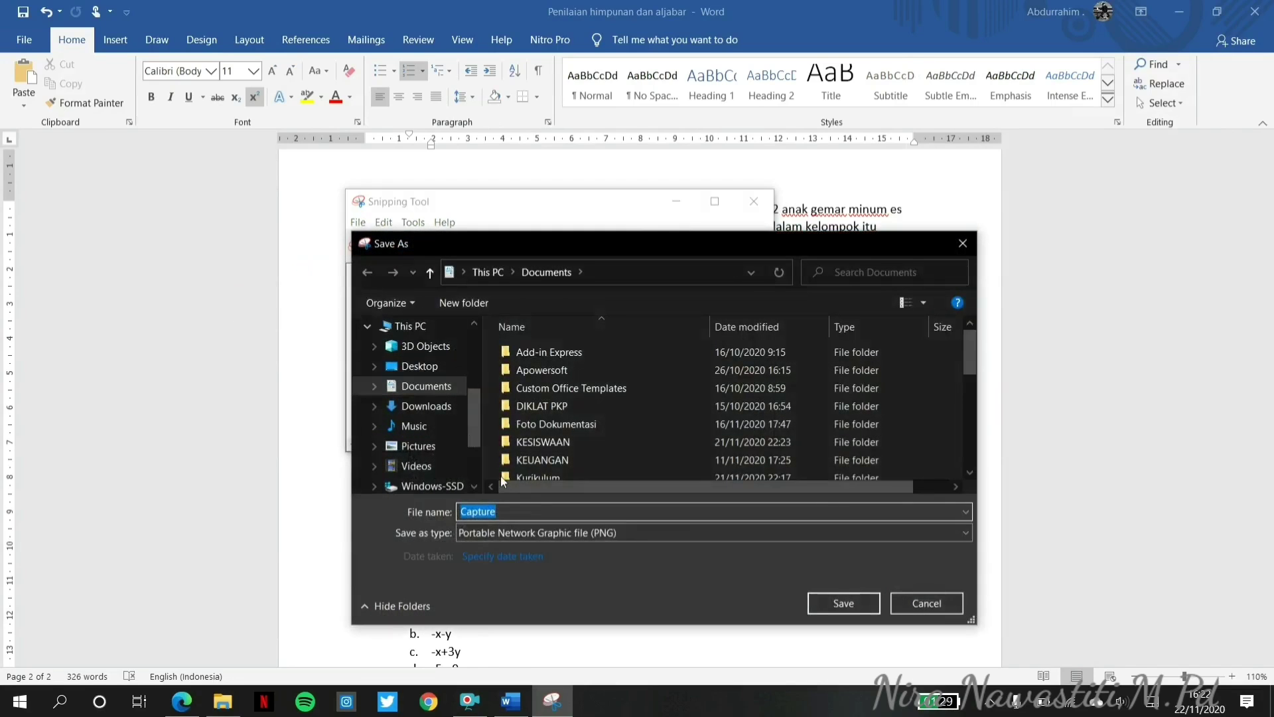
{"action": "type", "text": "aljabar"}
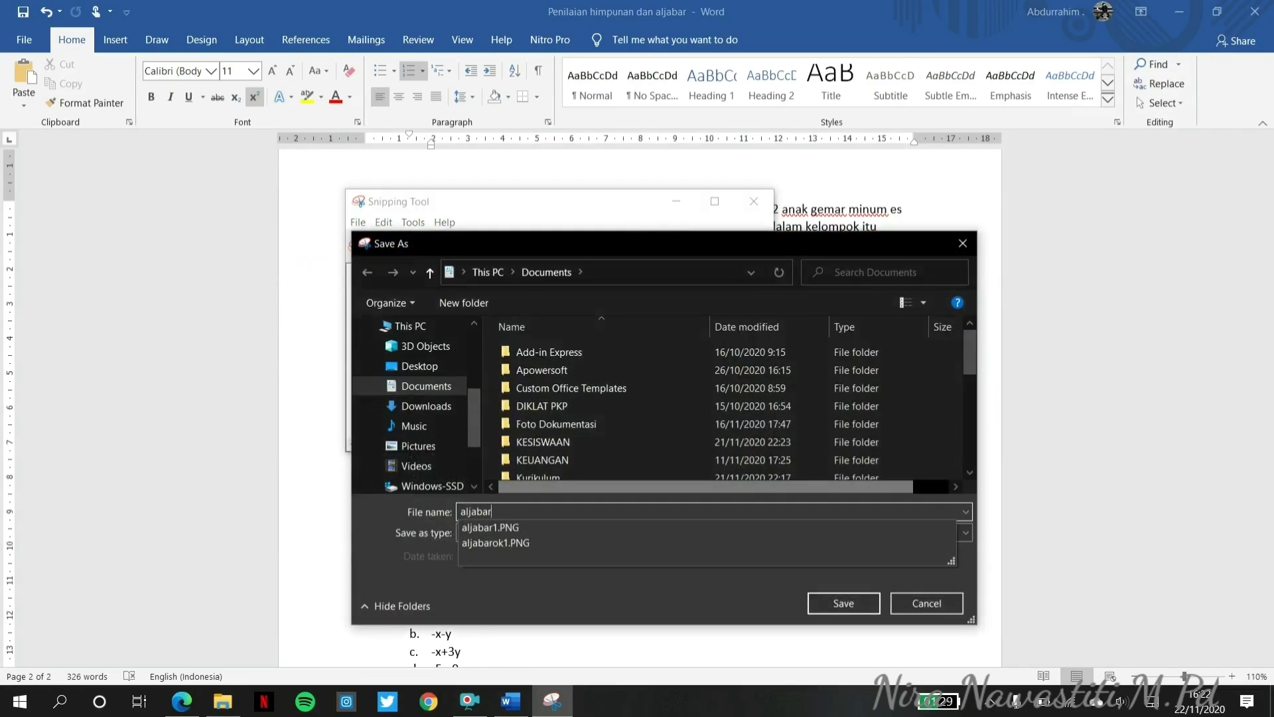
{"action": "type", "text": "4"}
{"action": "key", "text": "Return"}
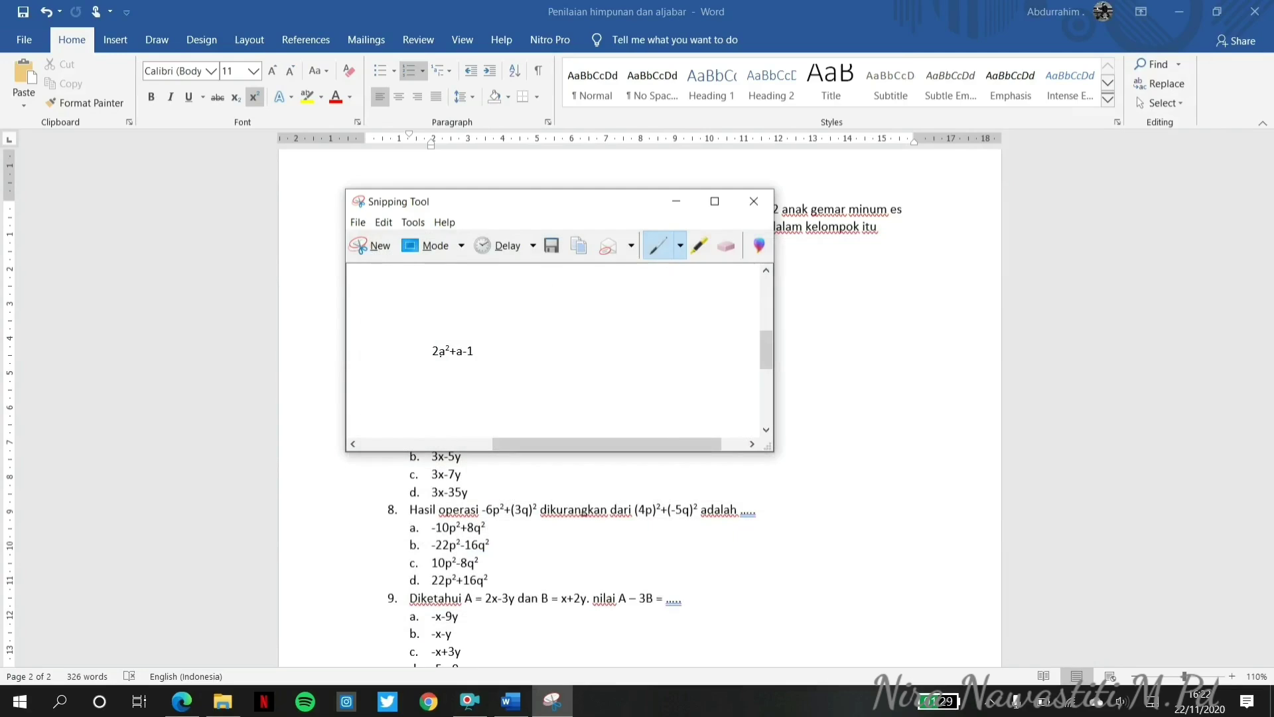
Snip question 6's answer b (2a²+a-9) from the Word document and save it as "aljabarok3" in Documents.
{"action": "left_click", "coordinate": [376, 246]}
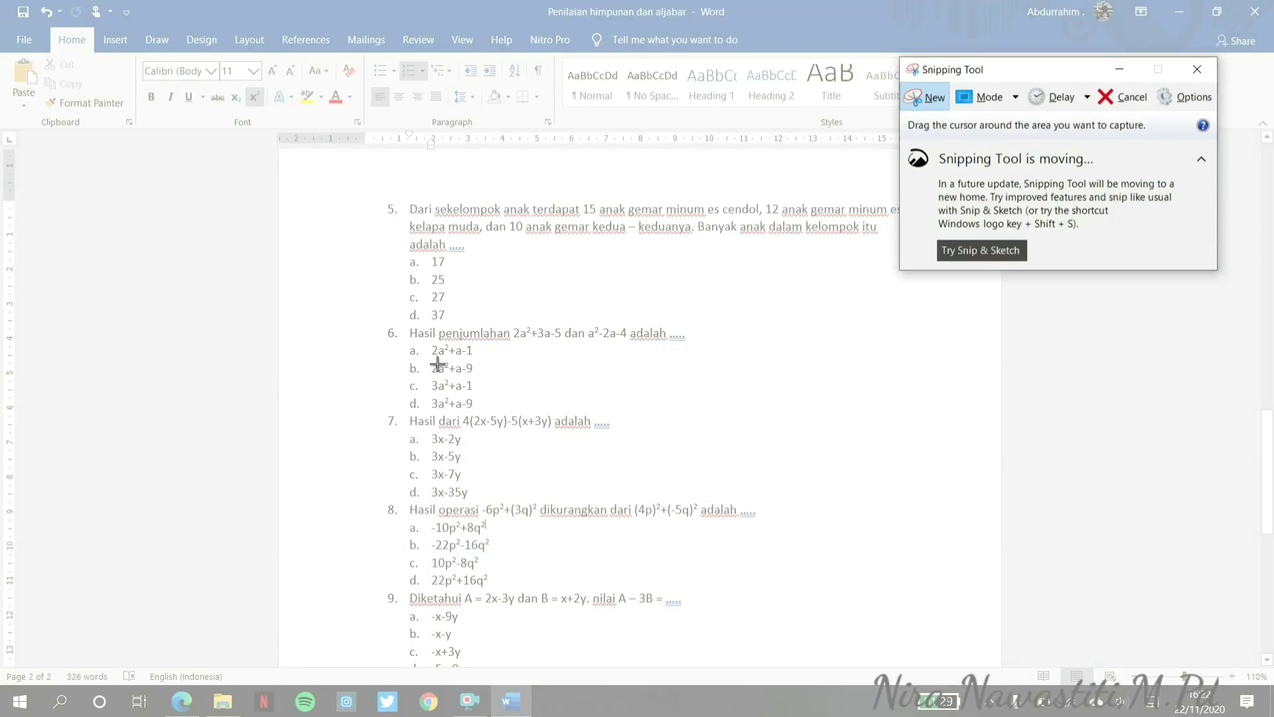
{"action": "left_click_drag", "start_coordinate": [425, 357], "coordinate": [481, 377]}
{"action": "left_click", "coordinate": [359, 237]}
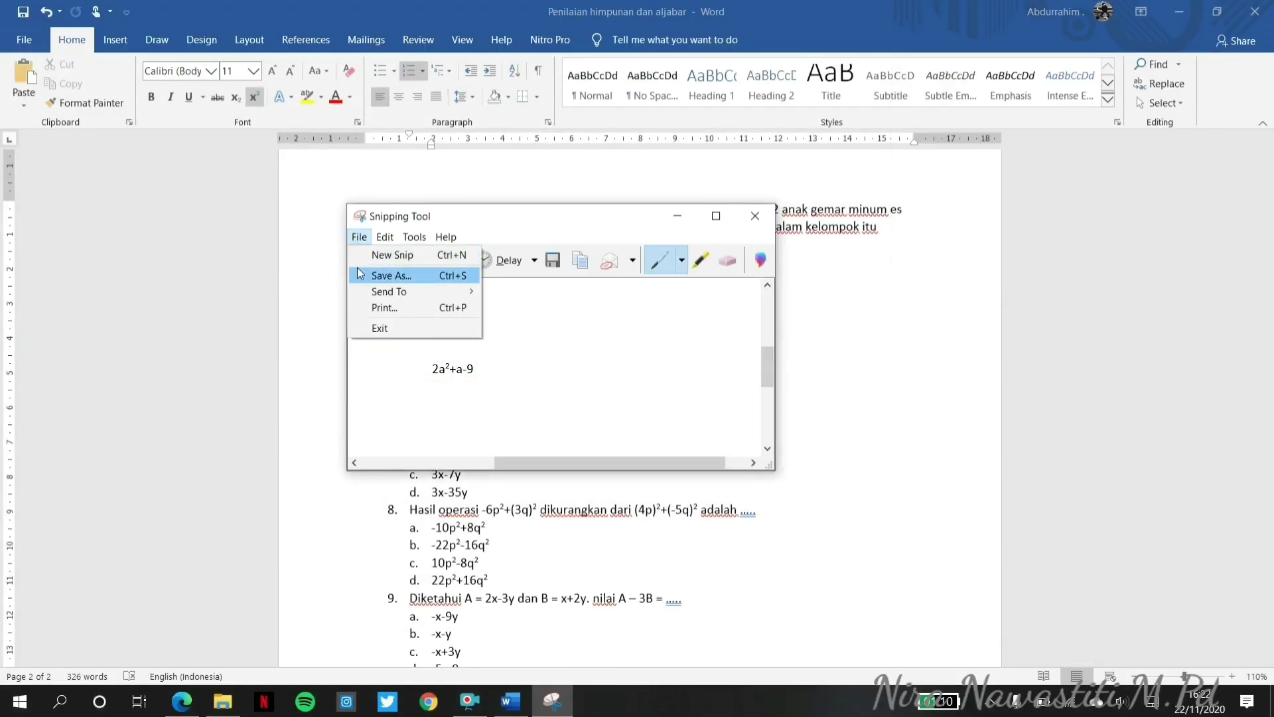
{"action": "left_click", "coordinate": [389, 274]}
{"action": "type", "text": "aljabar"}
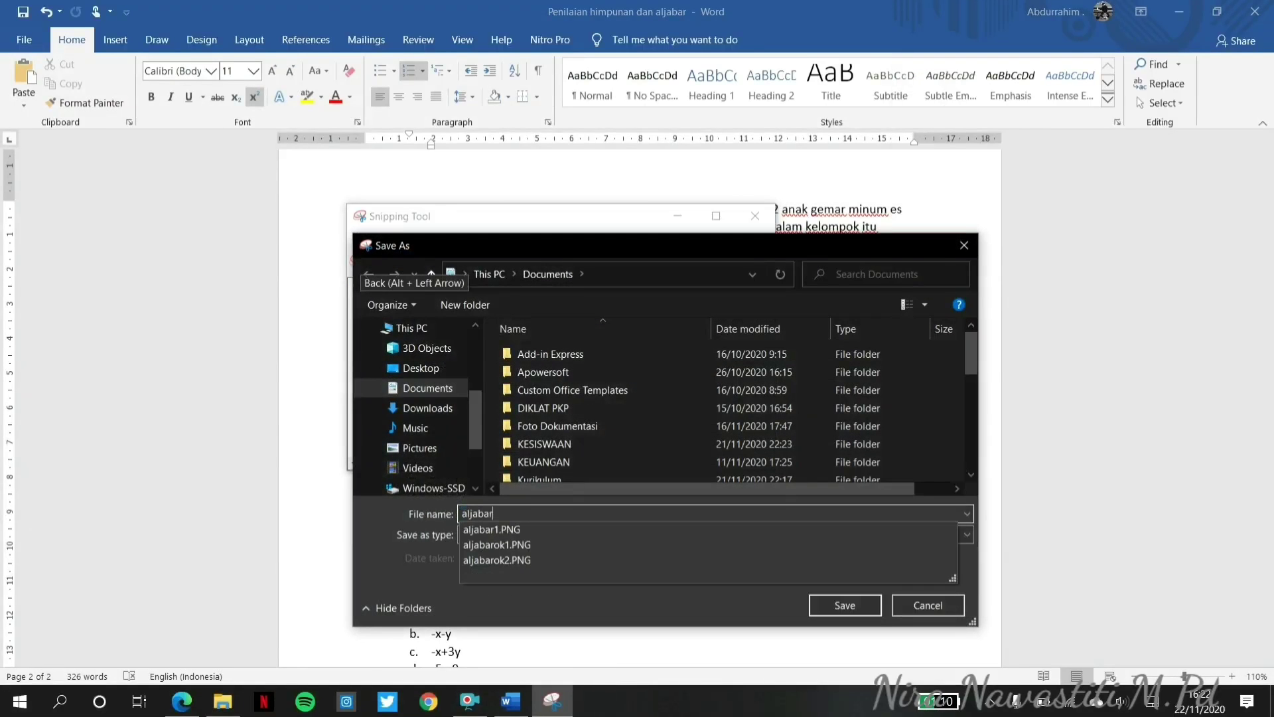
{"action": "type", "text": " o"}
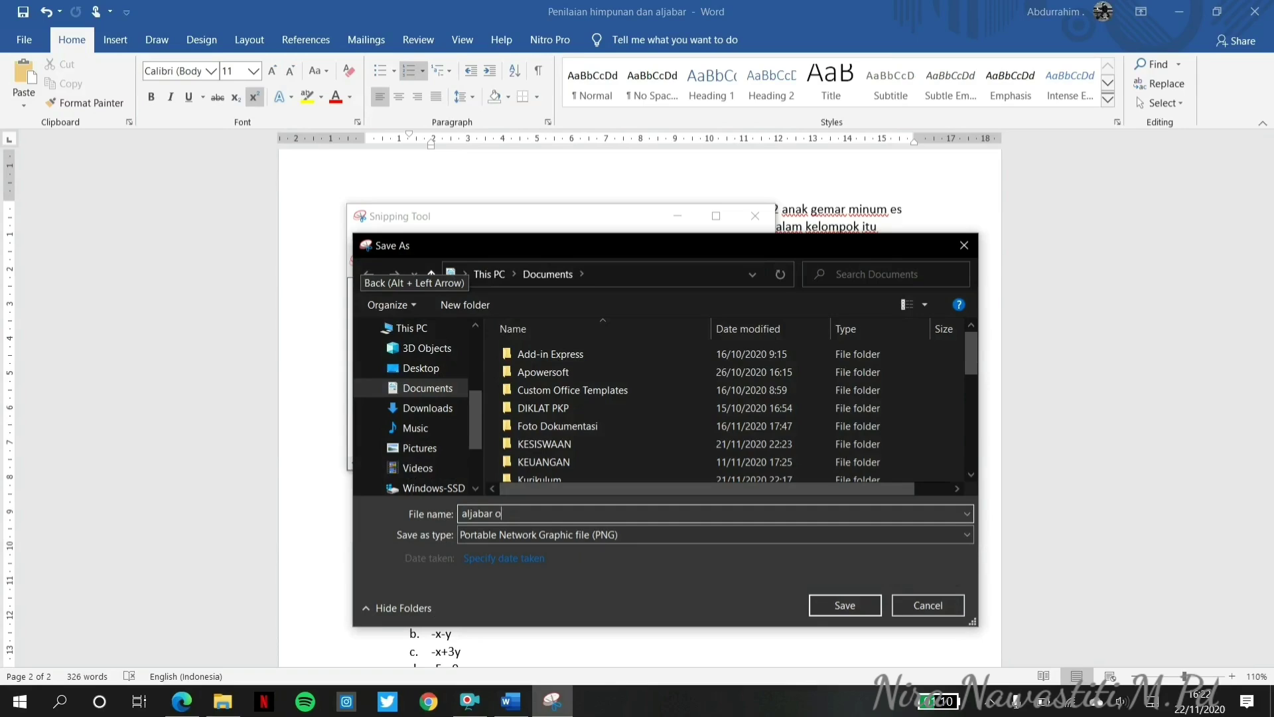
{"action": "key", "text": "BackSpace"}
{"action": "key", "text": "BackSpace"}
{"action": "type", "text": "ok"}
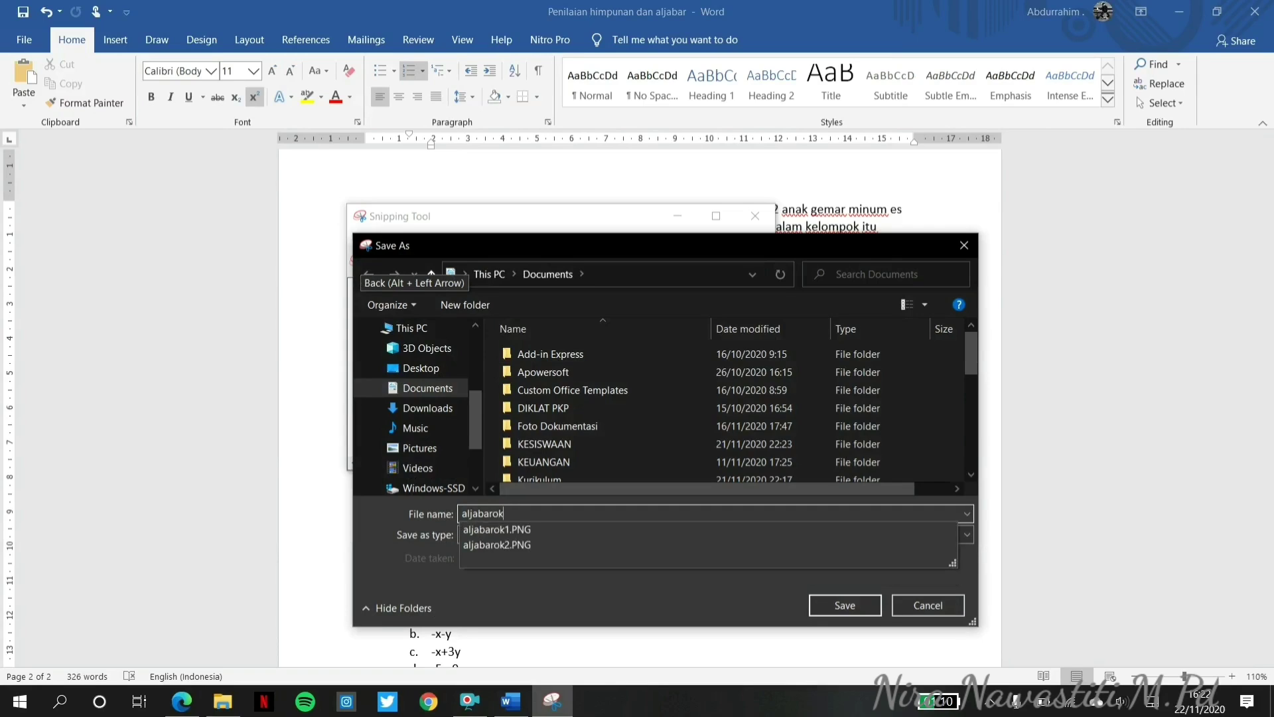
{"action": "key", "text": "Return"}
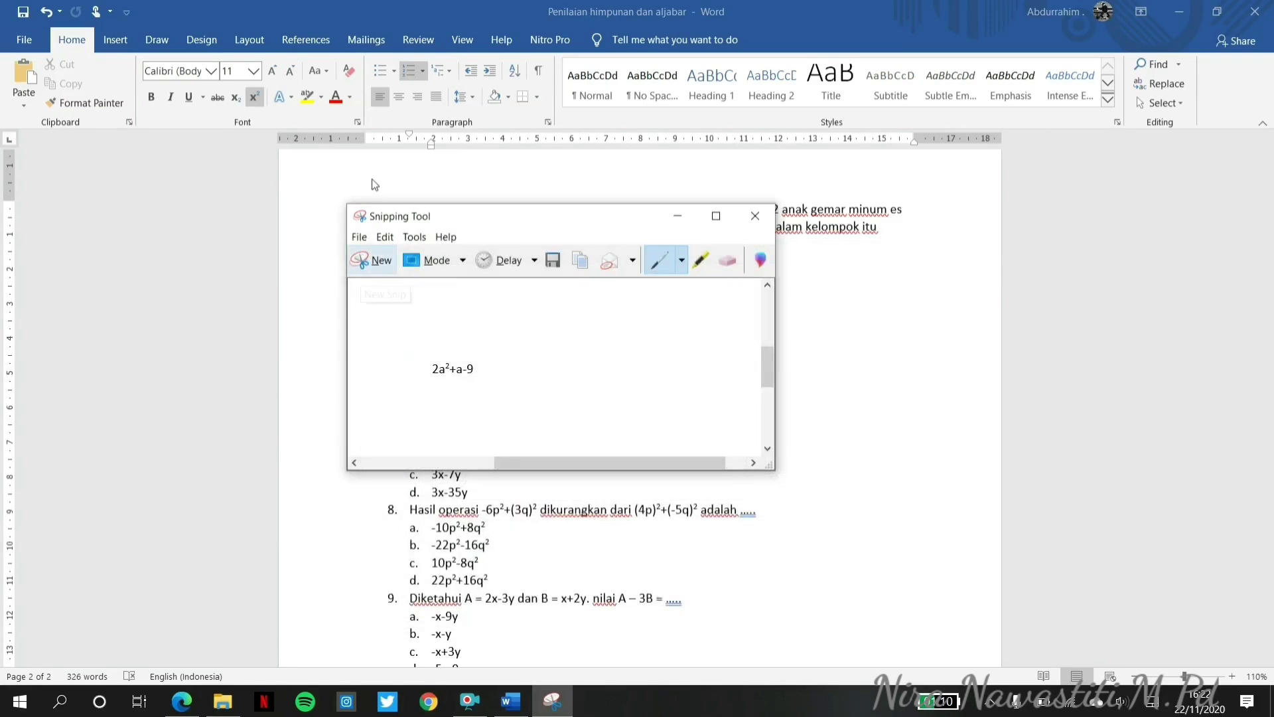
Snip question 6's answer c (3a²+a-1) and save it as a PNG named "aljabarok4" in Documents.
{"action": "left_click", "coordinate": [368, 258]}
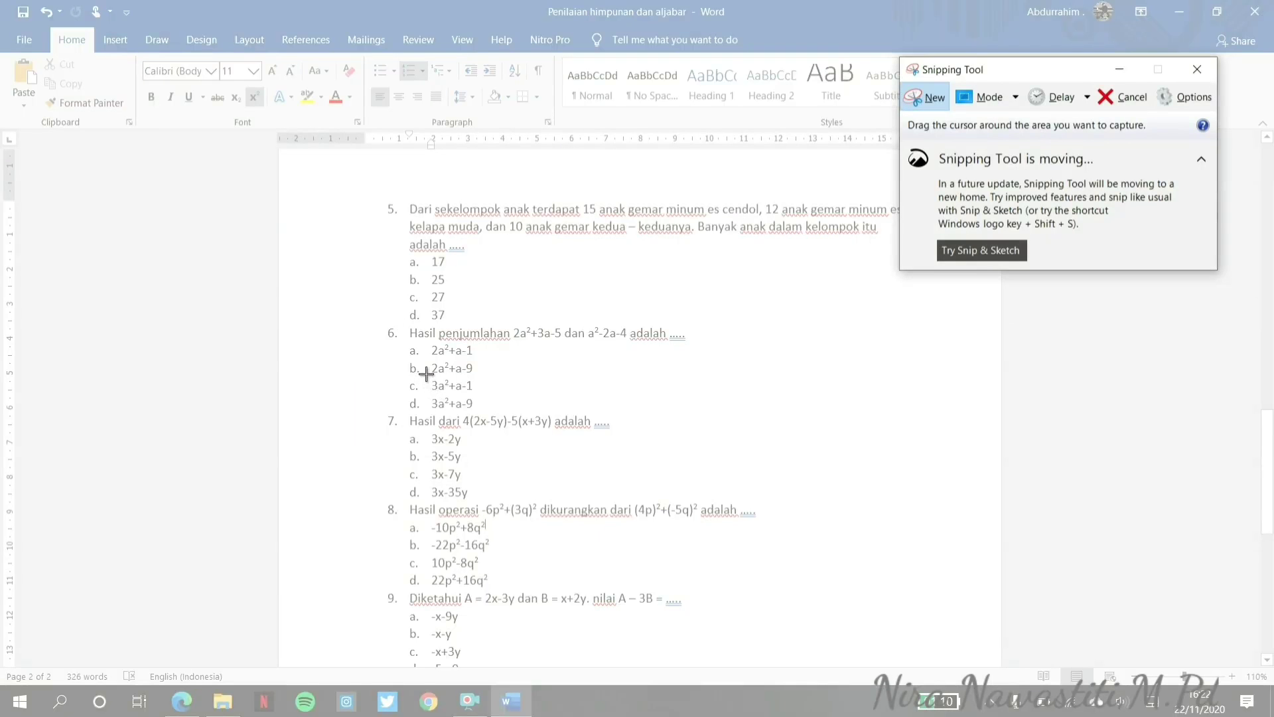
{"action": "left_click_drag", "start_coordinate": [426, 375], "coordinate": [476, 393]}
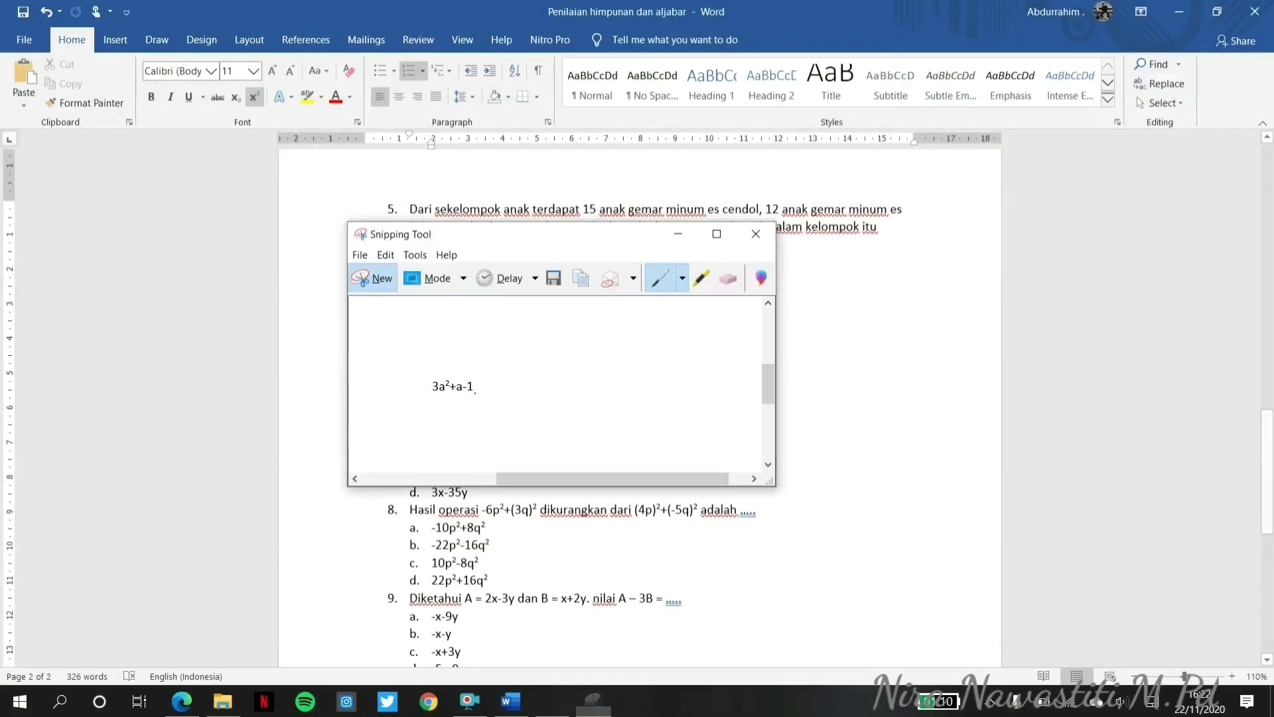
{"action": "left_click", "coordinate": [359, 255]}
{"action": "left_click", "coordinate": [316, 297]}
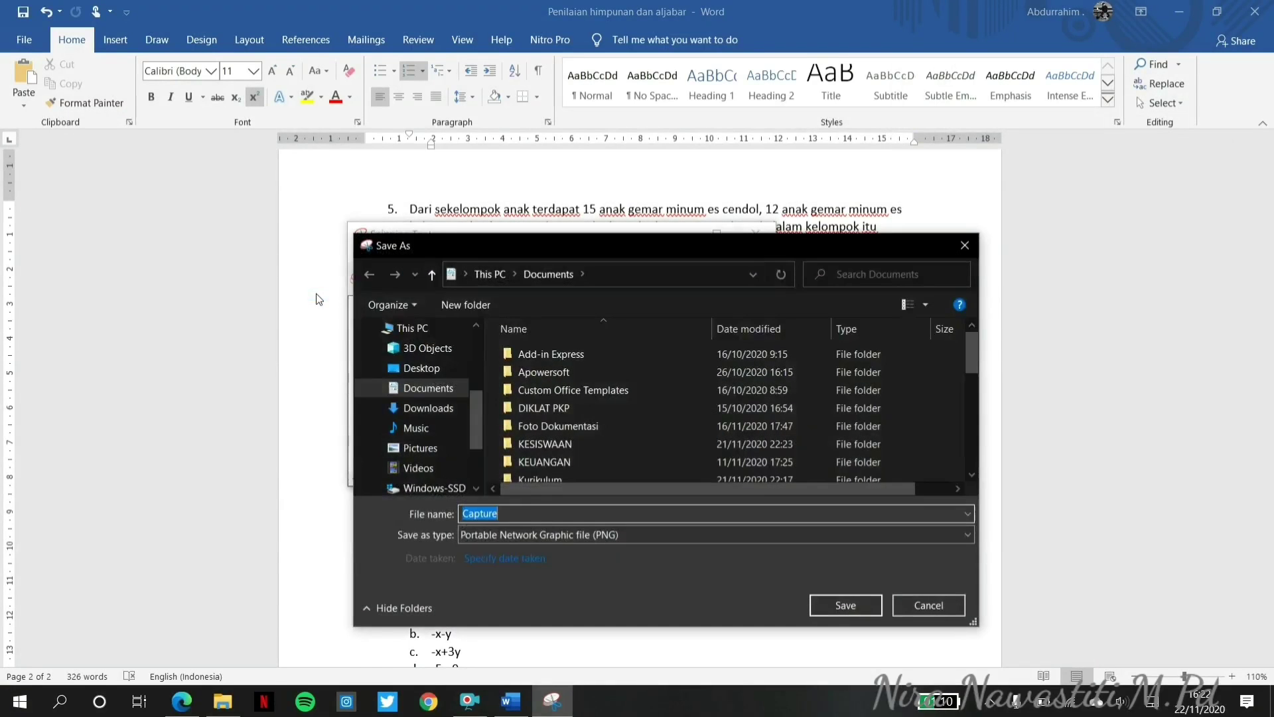
{"action": "type", "text": "aljabarok4"}
{"action": "key", "text": "Return"}
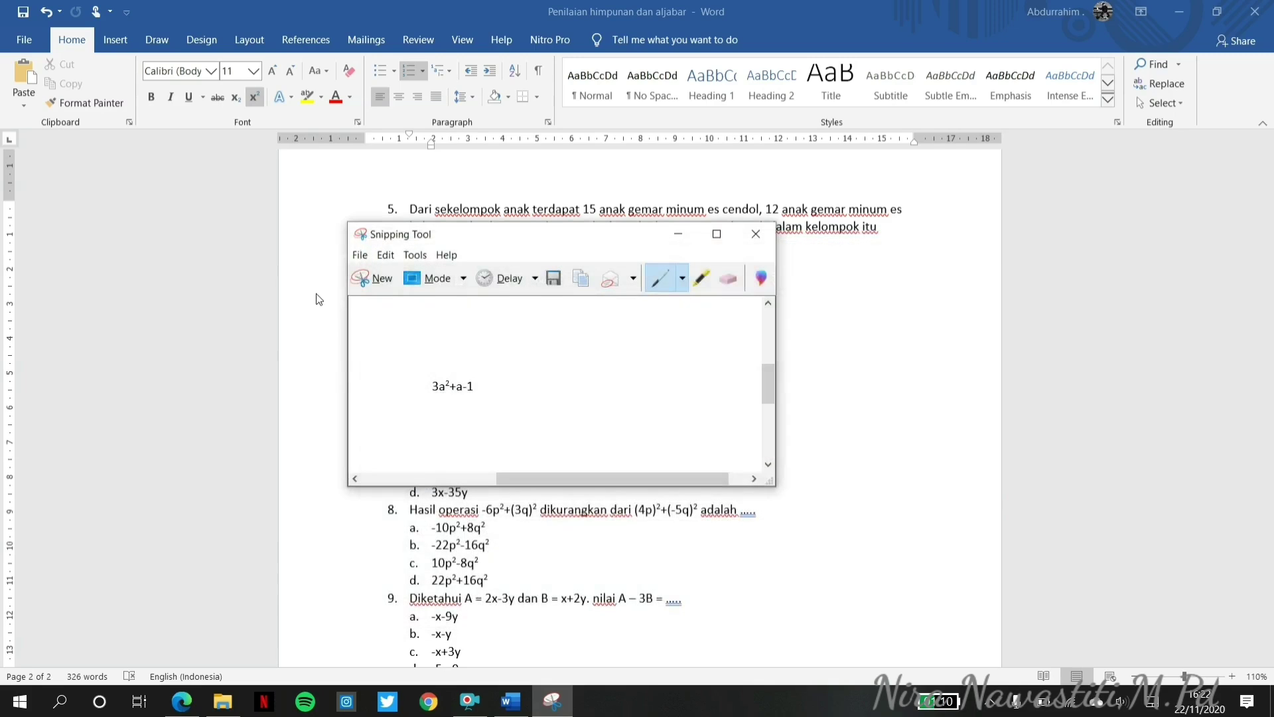
Snip question 6's answer d (3a²+a-9), save it as "aljabaroke5" in Documents, and minimize Snipping Tool.
{"action": "left_click", "coordinate": [367, 282]}
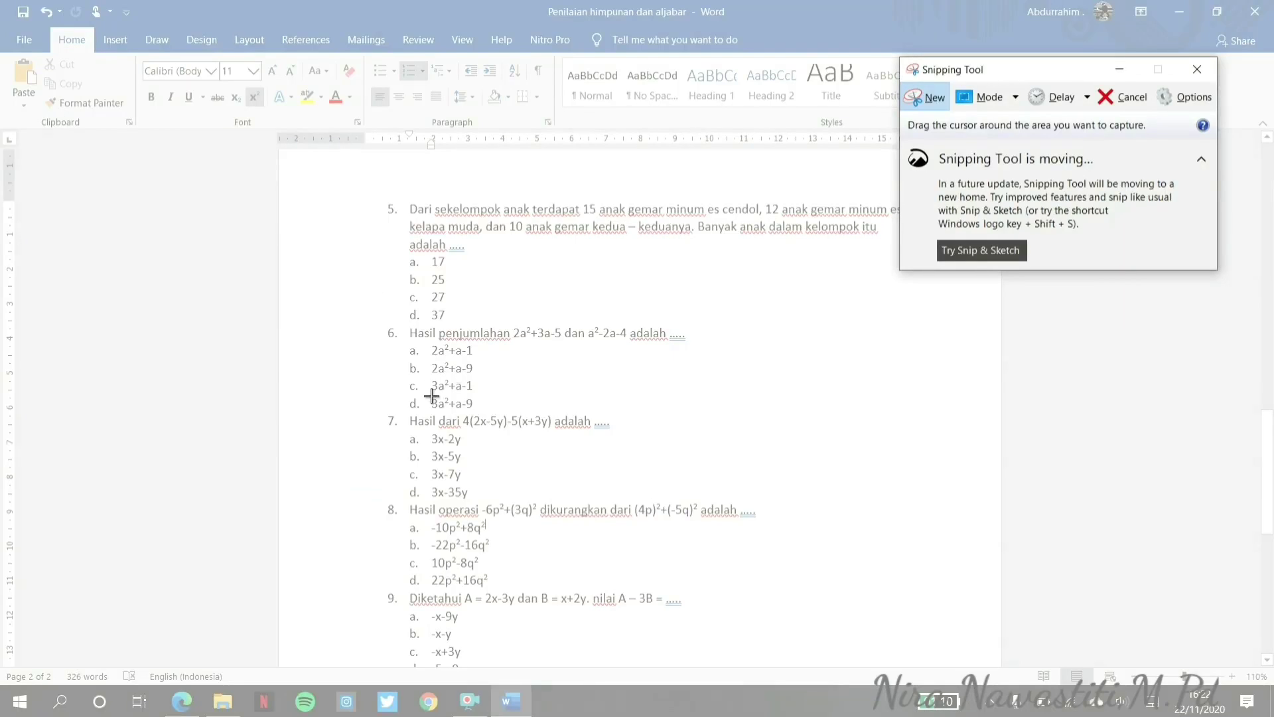
{"action": "left_click_drag", "start_coordinate": [430, 396], "coordinate": [481, 410]}
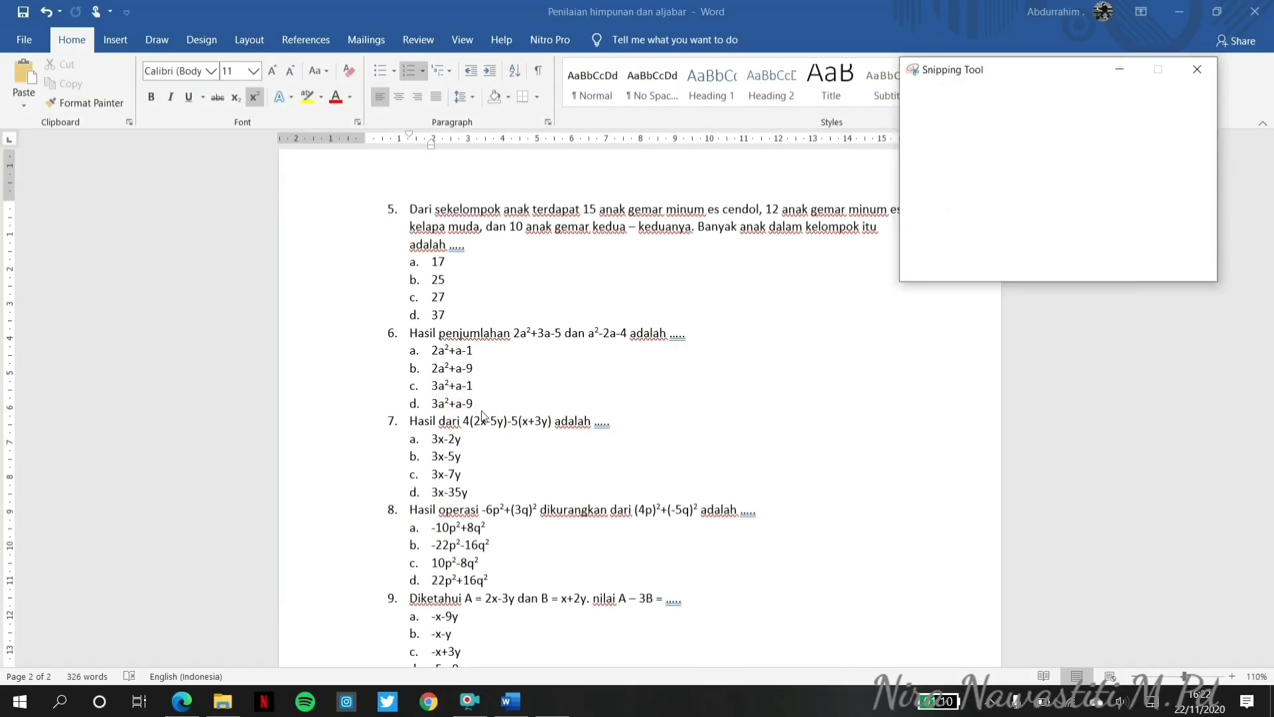
{"action": "left_click", "coordinate": [366, 277]}
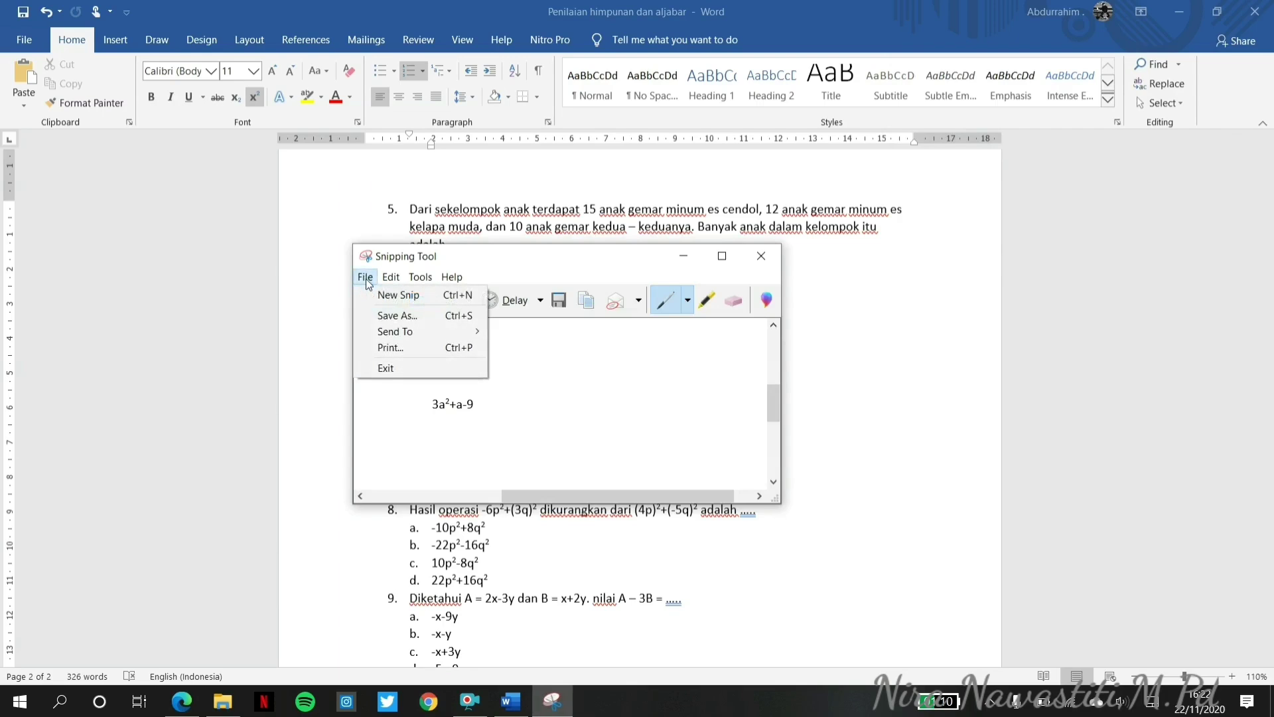
{"action": "left_click", "coordinate": [393, 316]}
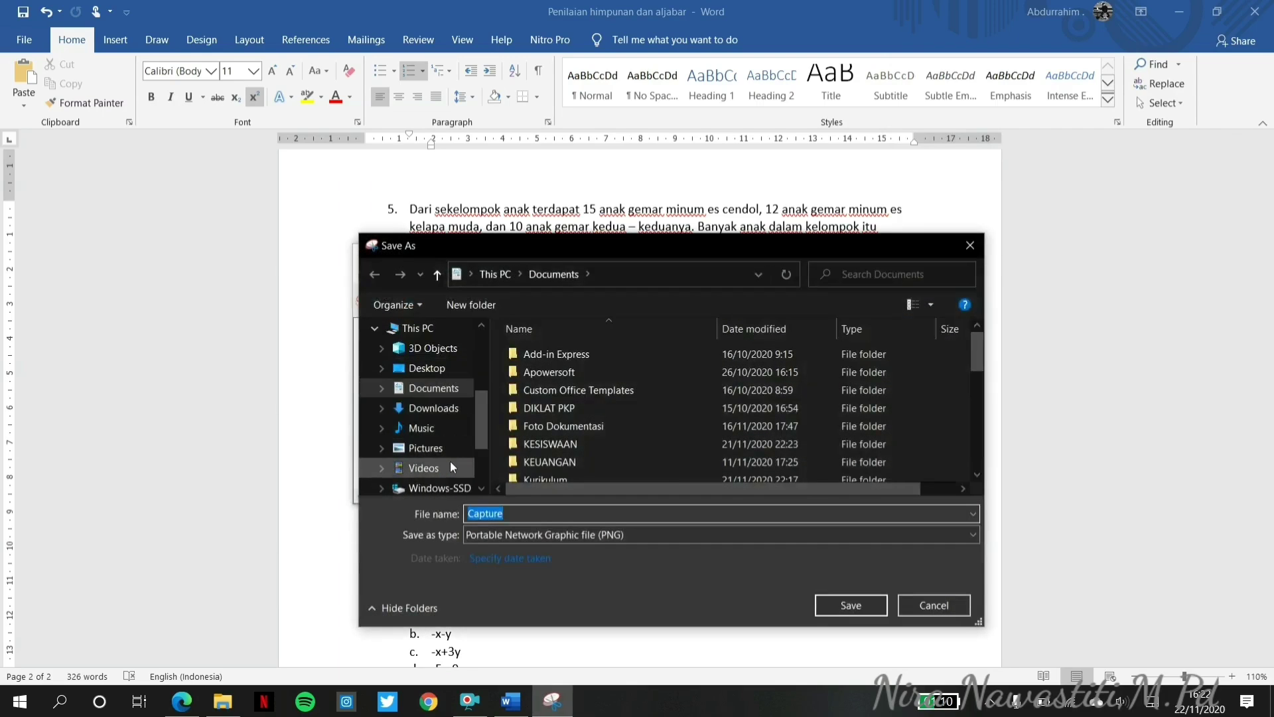
{"action": "type", "text": "aljabaroke5"}
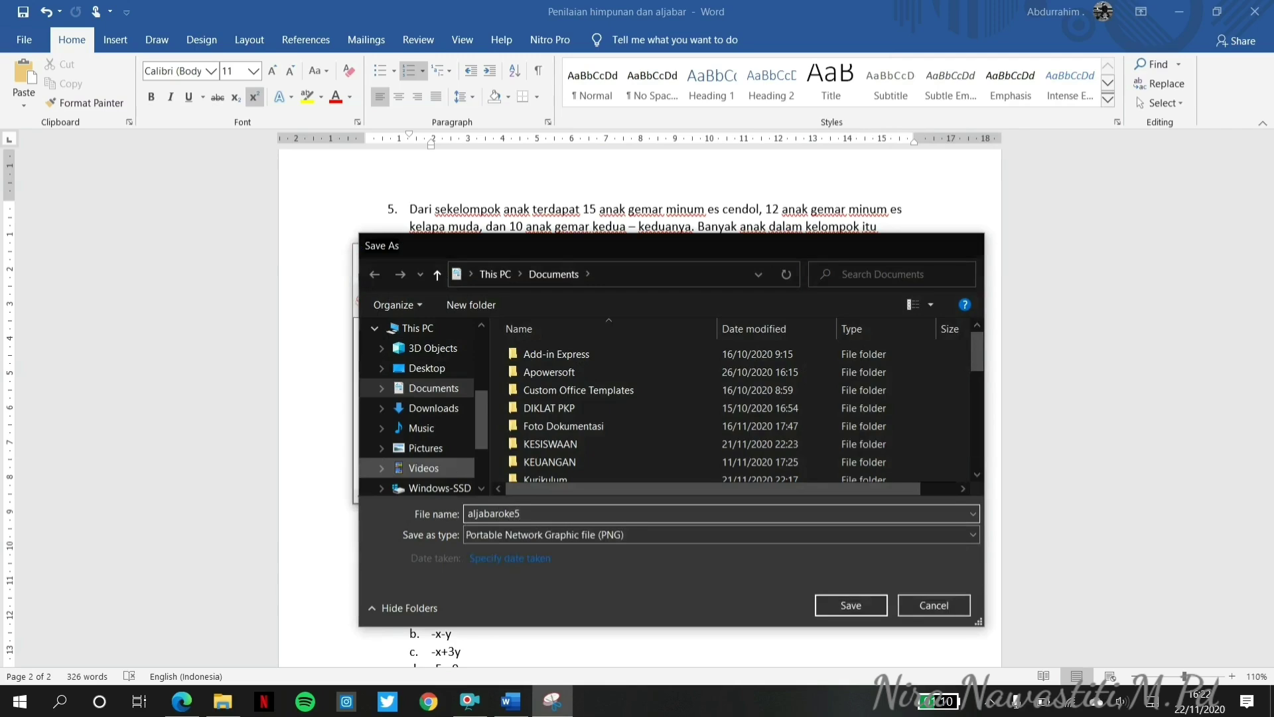
{"action": "key", "text": "Return"}
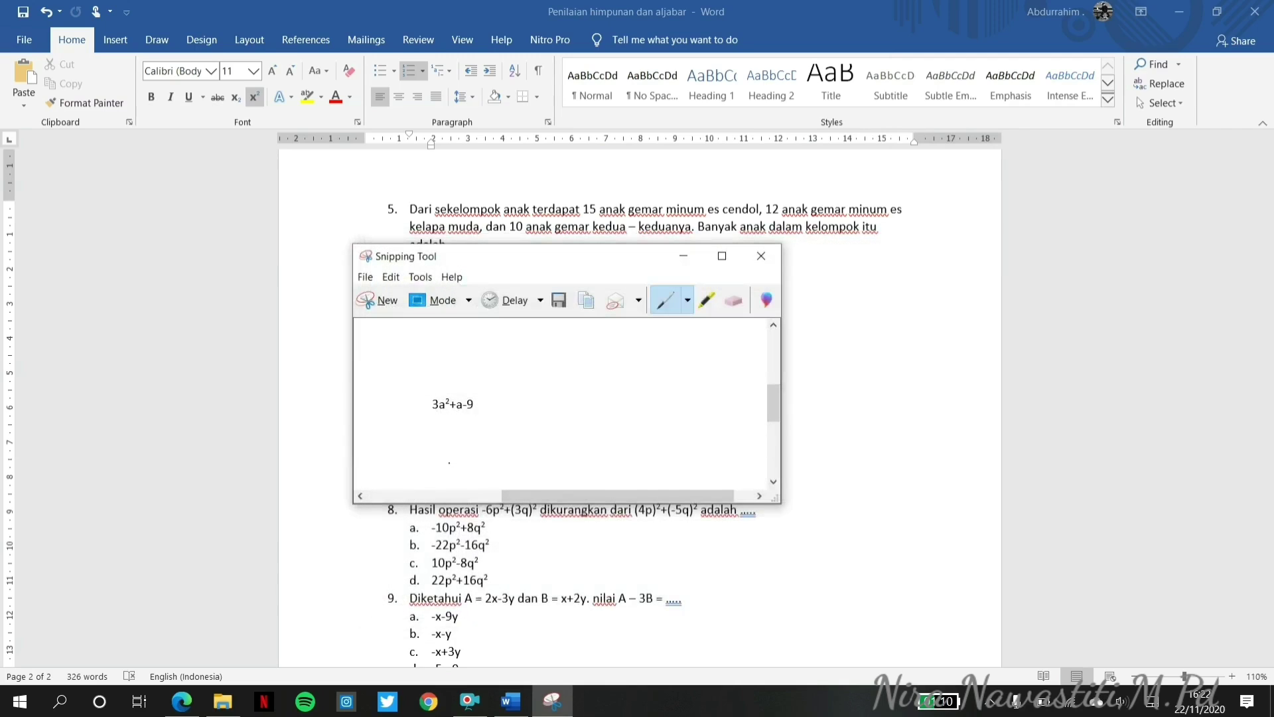
{"action": "left_click", "coordinate": [684, 256]}
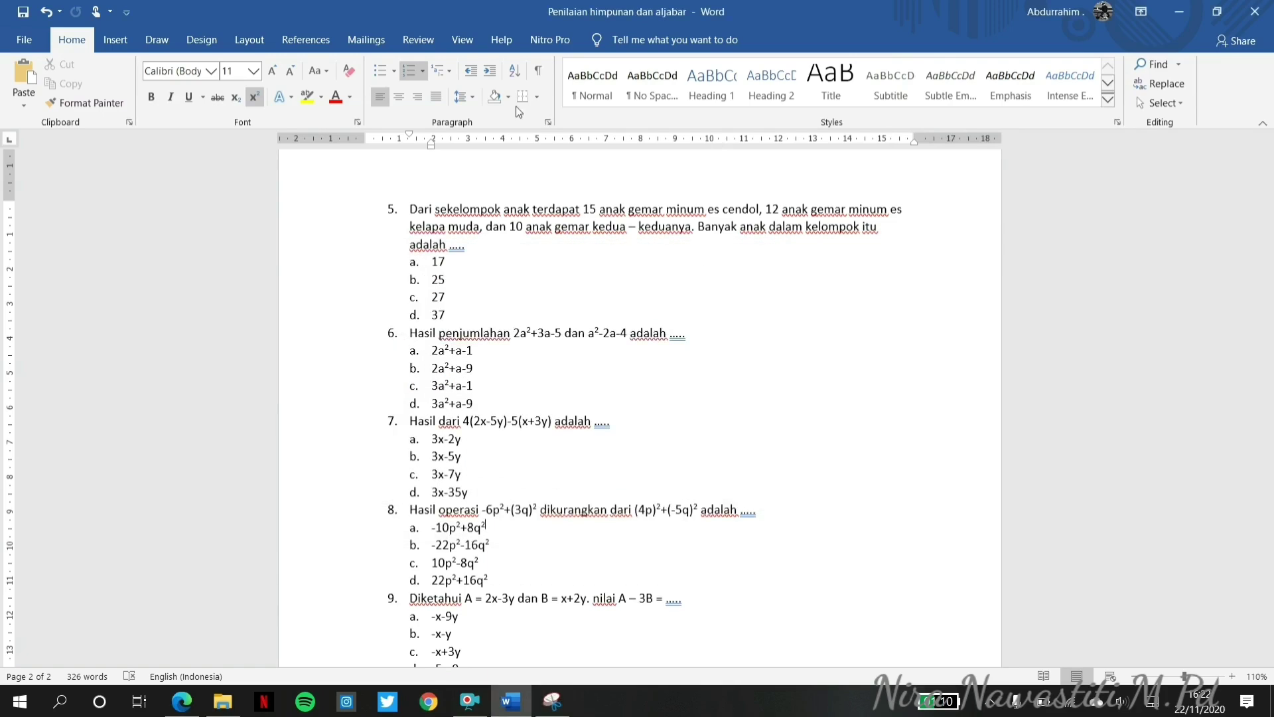
Switch to the Google Forms quiz in Edge and upload the image "aljabarok1" from Documents into the empty Aljabar question.
{"action": "left_click", "coordinate": [168, 700]}
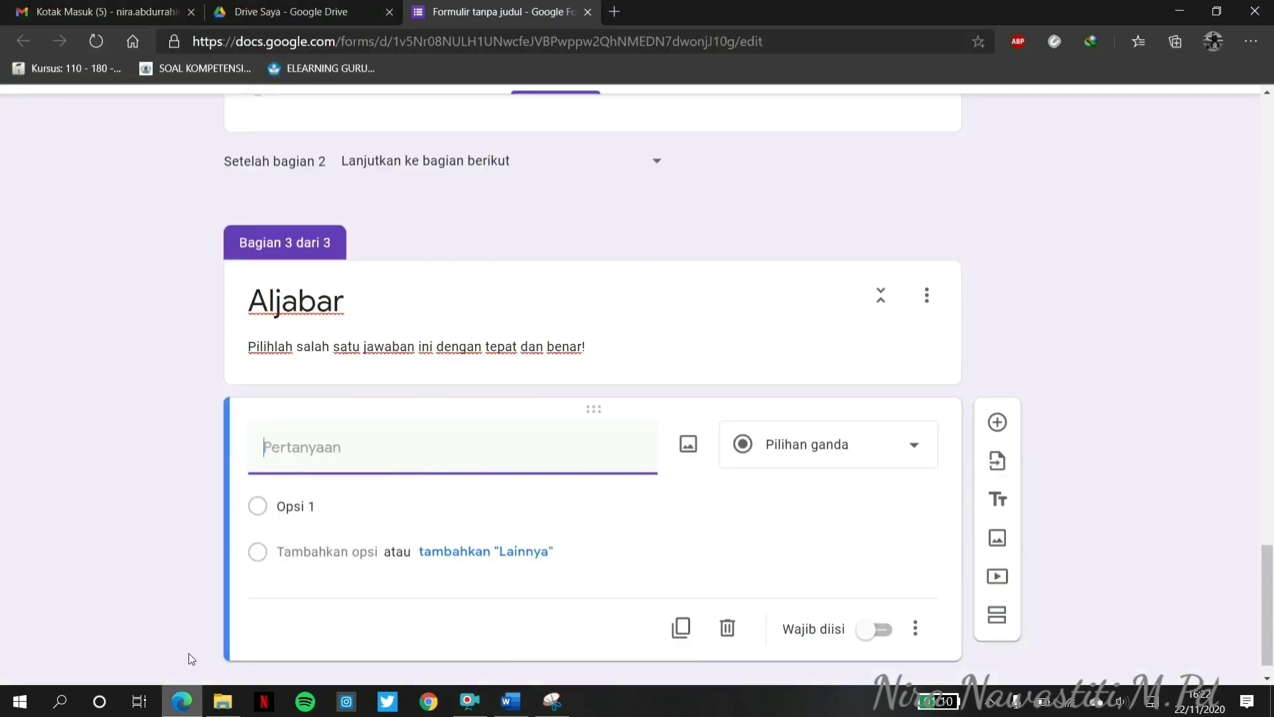
{"action": "left_click", "coordinate": [688, 446]}
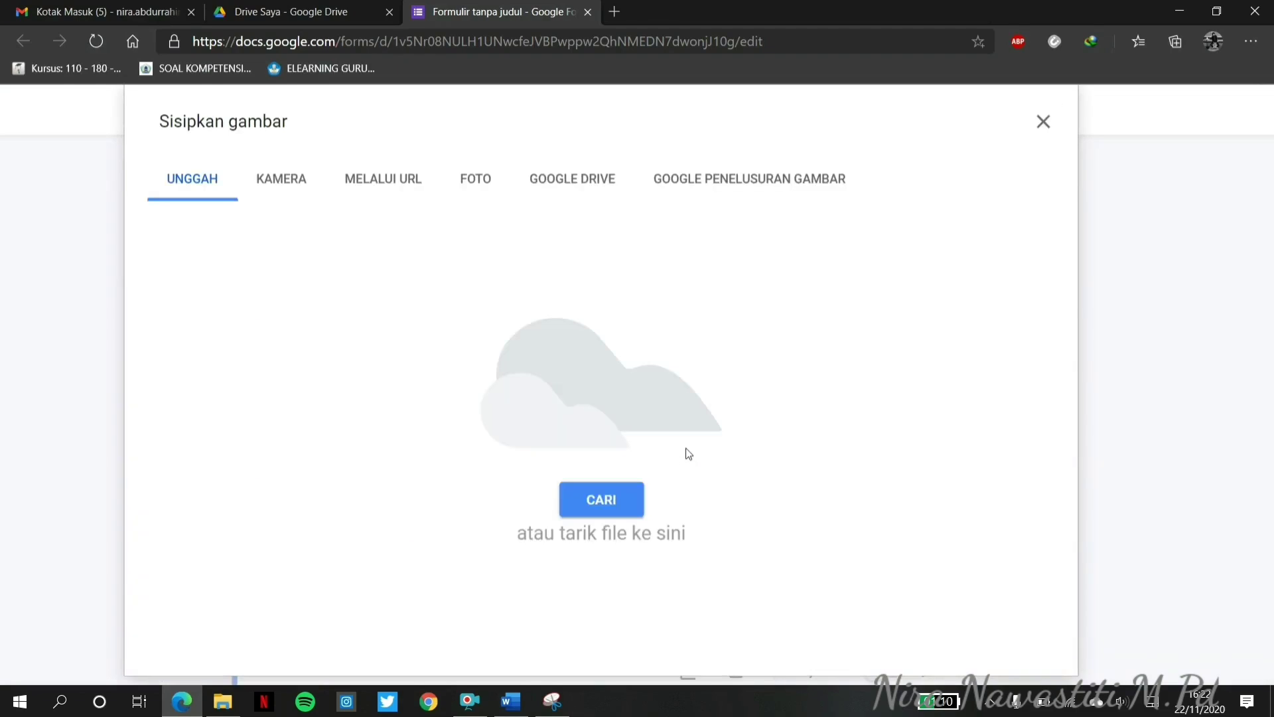
{"action": "left_click", "coordinate": [587, 508]}
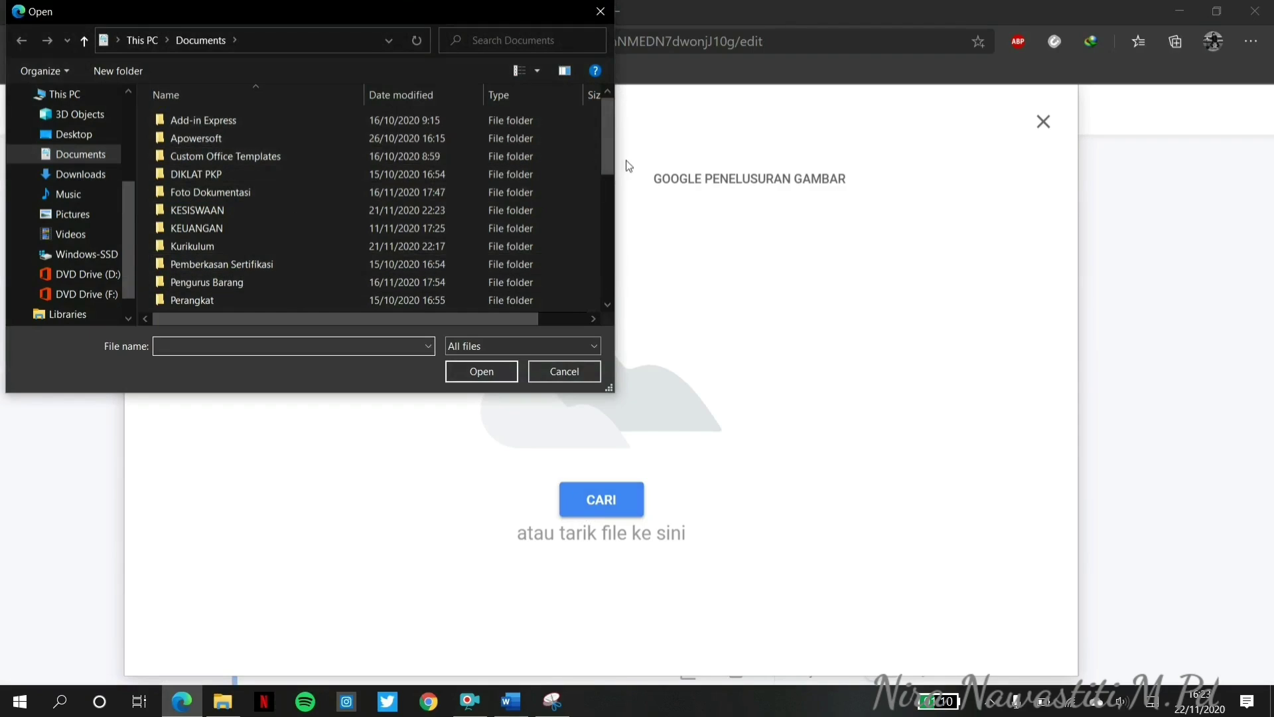
{"action": "left_click_drag", "start_coordinate": [607, 151], "coordinate": [568, 326]}
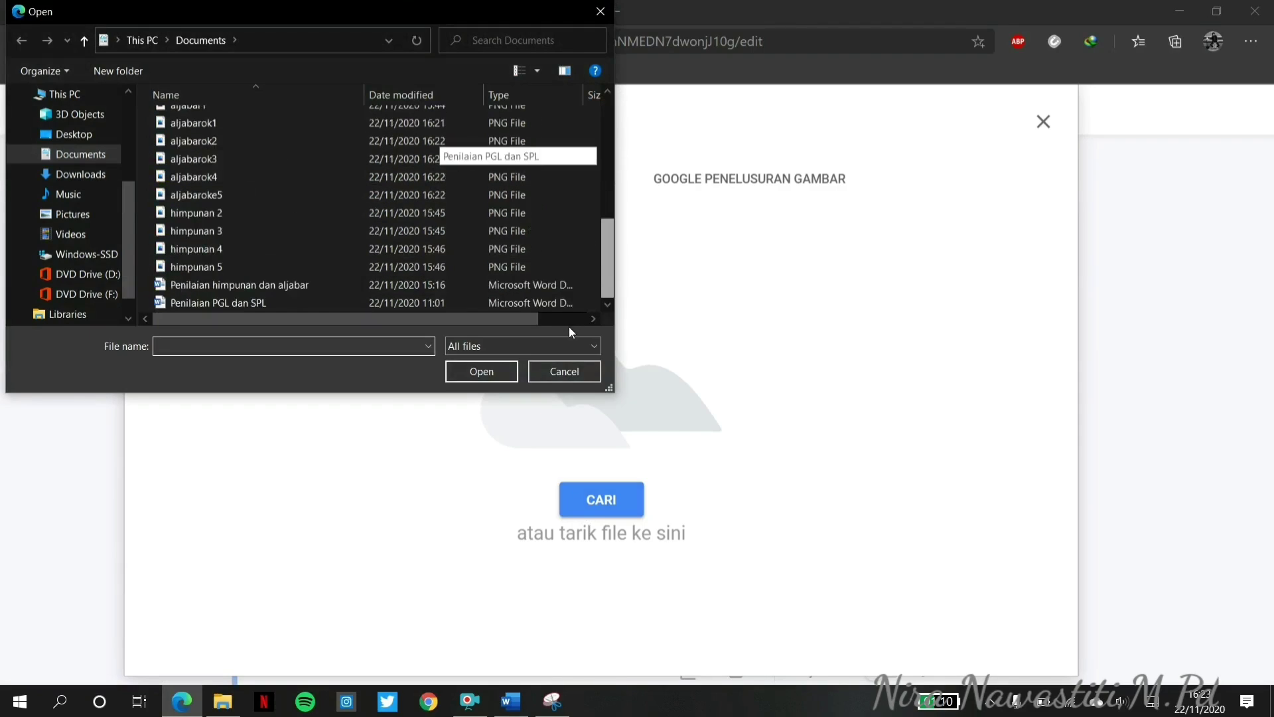
{"action": "left_click", "coordinate": [229, 122]}
{"action": "left_click", "coordinate": [448, 368]}
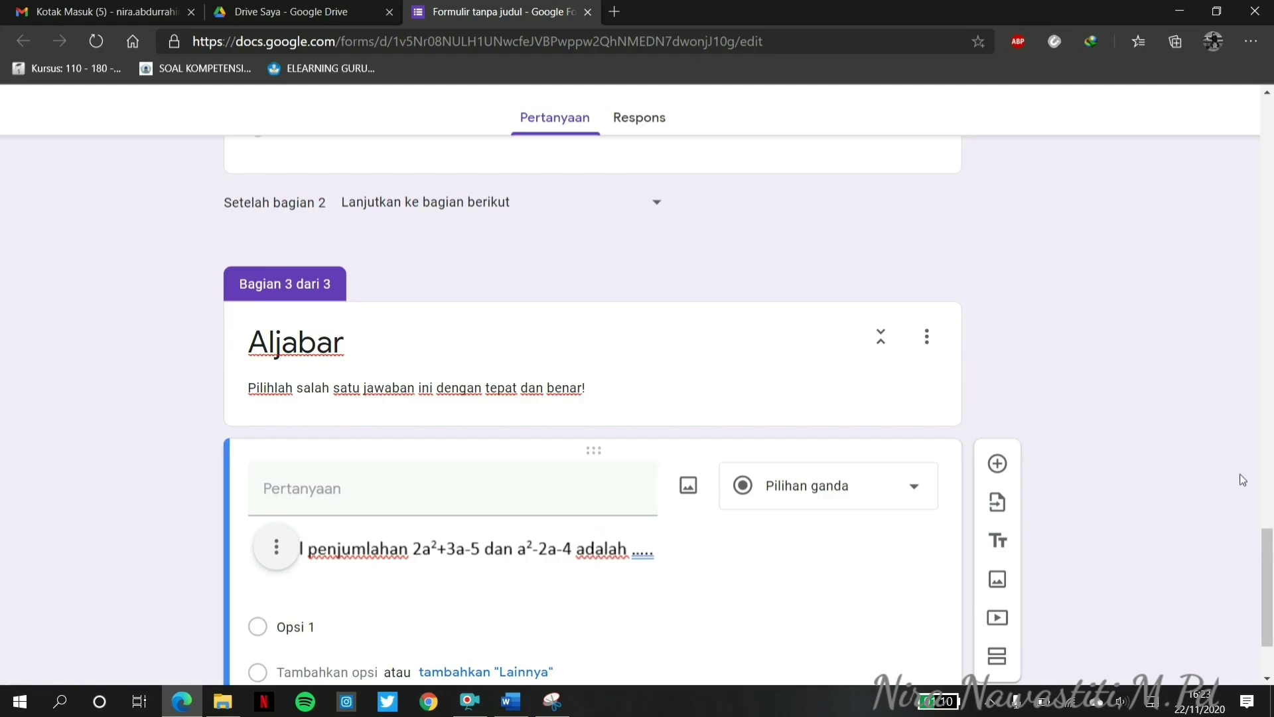
{"action": "scroll", "coordinate": [1271, 528], "scroll_direction": "down", "scroll_amount": 2}
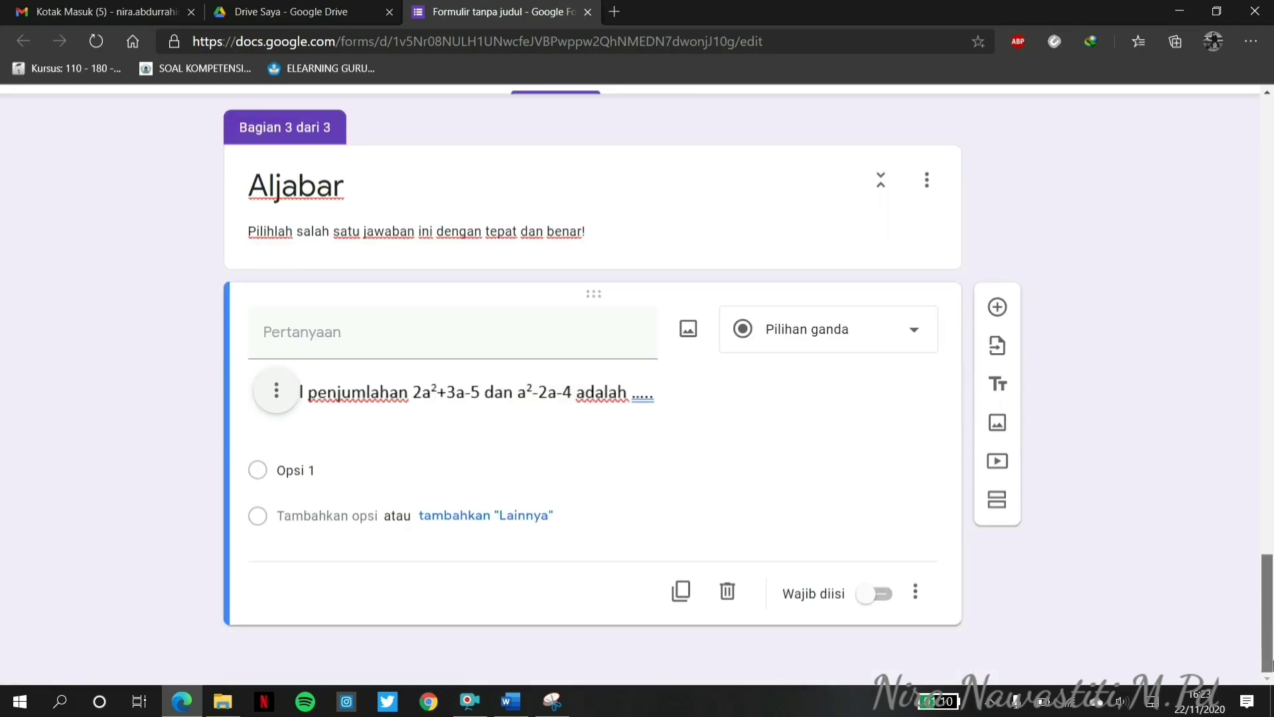
{"action": "left_click", "coordinate": [261, 389]}
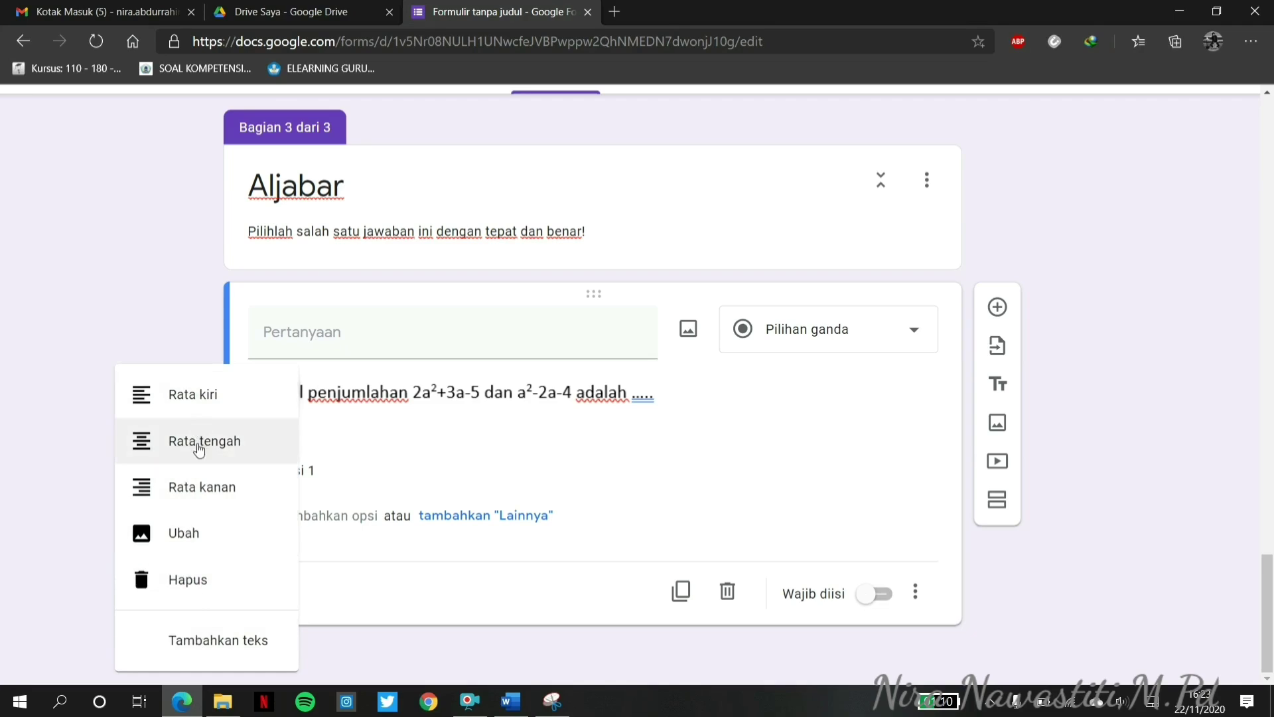
{"action": "left_click", "coordinate": [448, 428]}
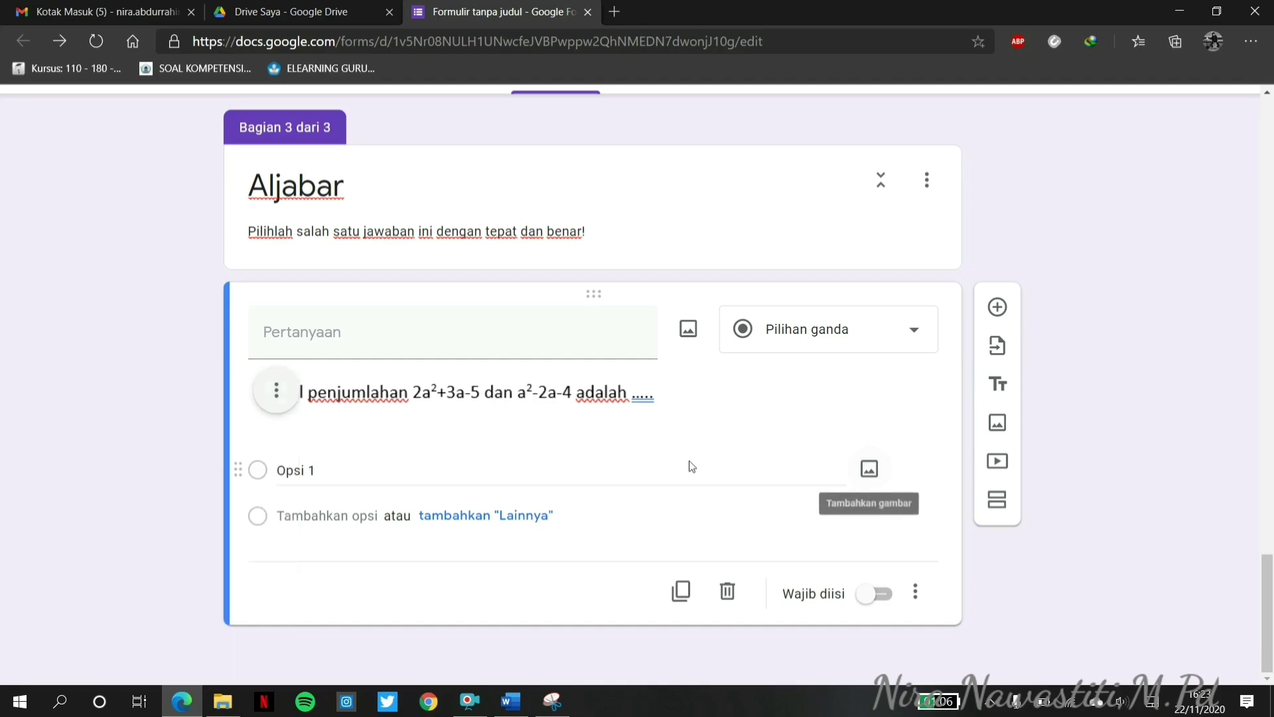
Upload the image "aljabarok2" to the first answer option and set that option's text to "a.".
{"action": "left_click", "coordinate": [869, 469]}
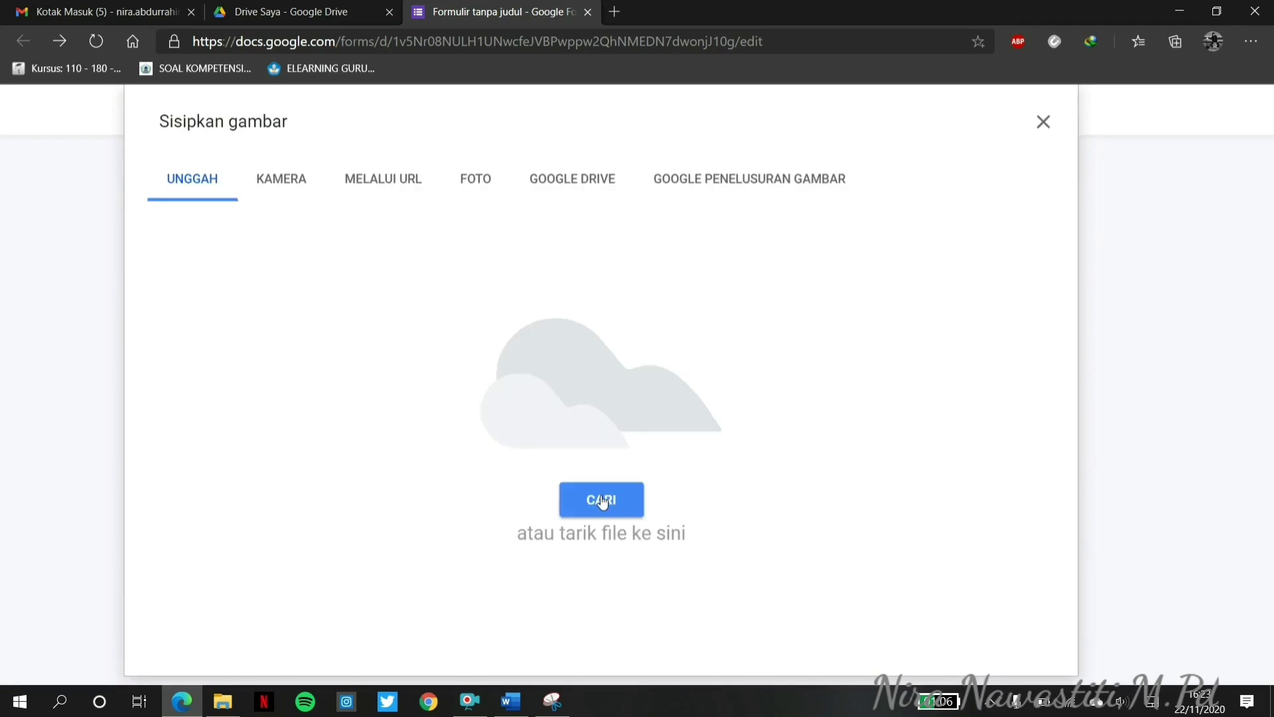
{"action": "left_click", "coordinate": [602, 501]}
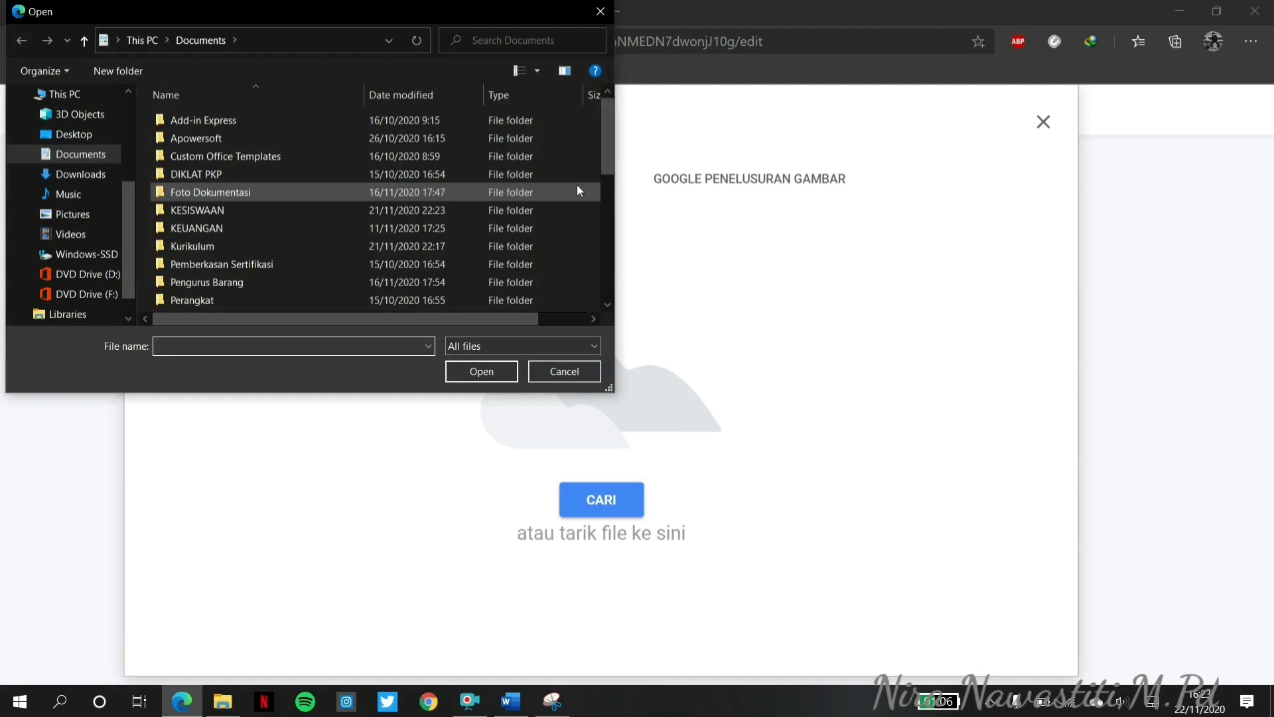
{"action": "left_click_drag", "start_coordinate": [608, 154], "coordinate": [584, 308]}
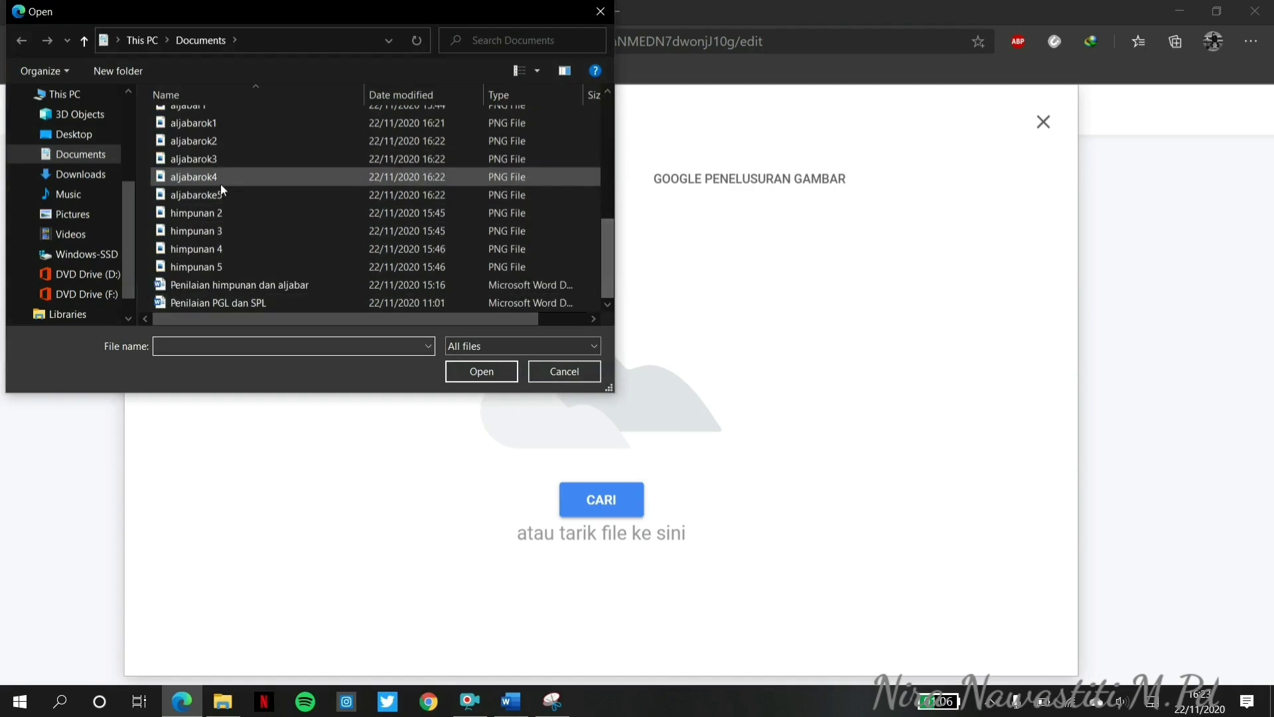
{"action": "left_click", "coordinate": [209, 142]}
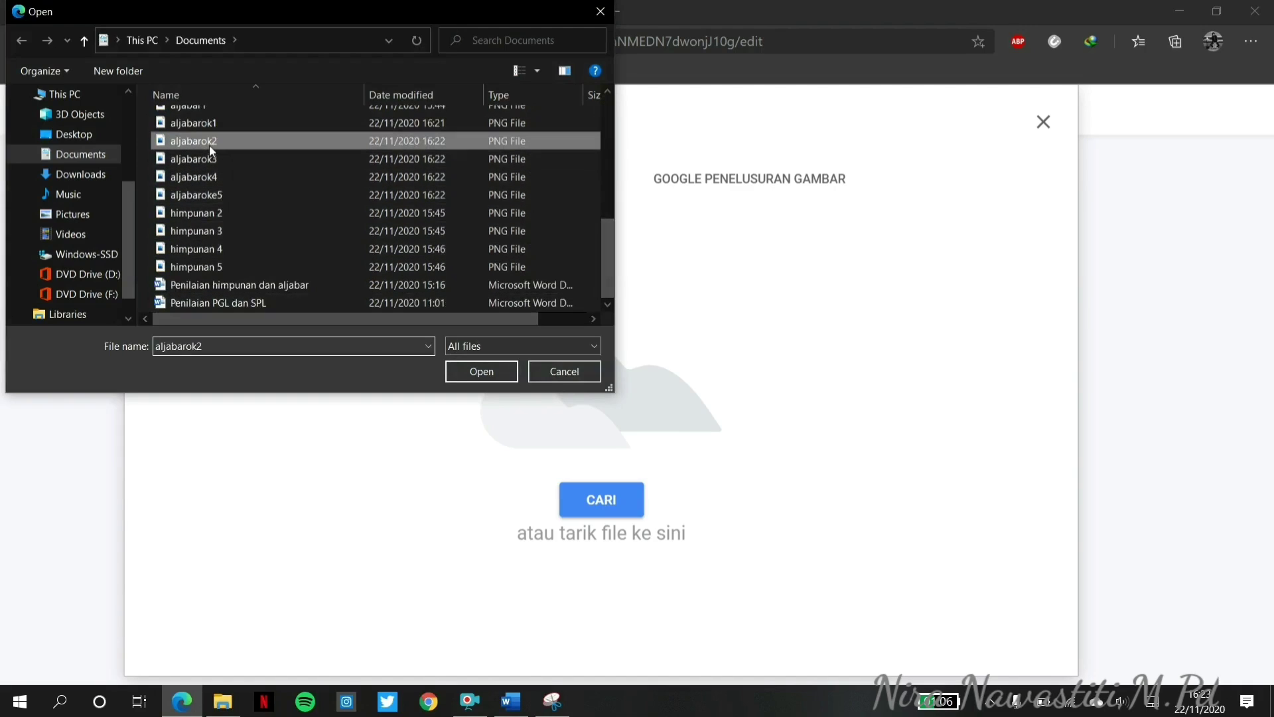
{"action": "left_click", "coordinate": [473, 369]}
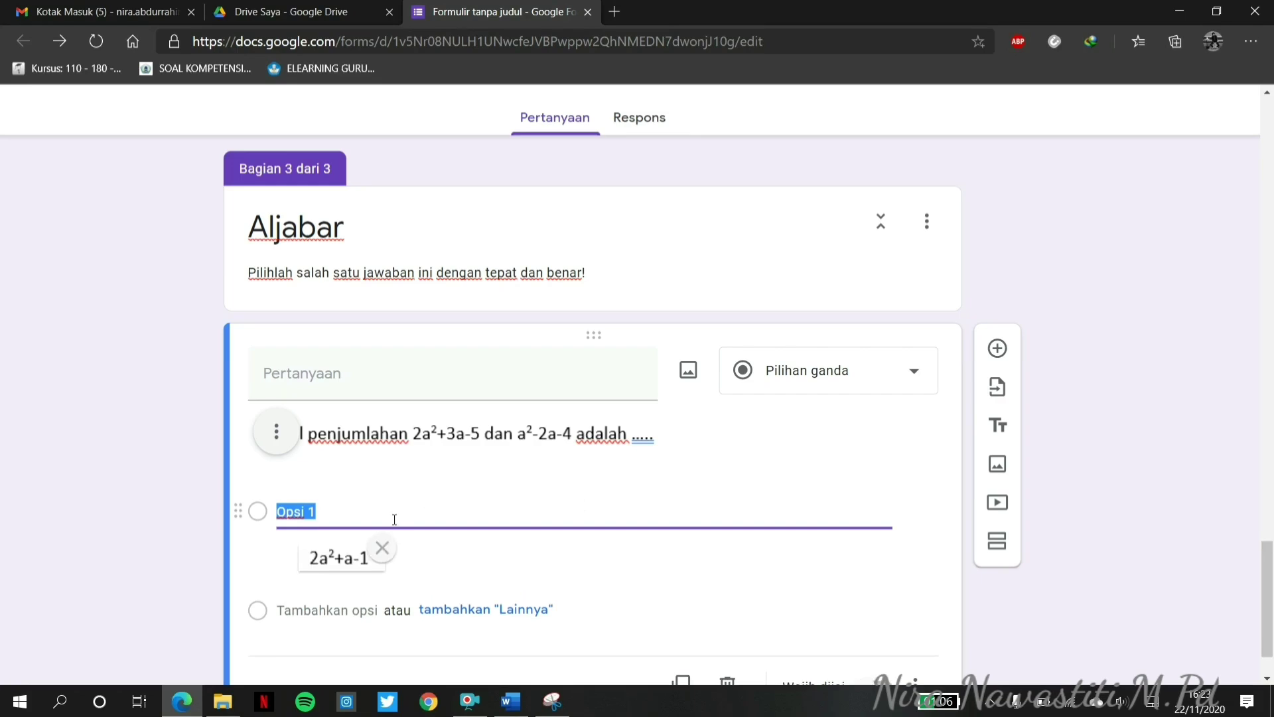
{"action": "type", "text": "a."}
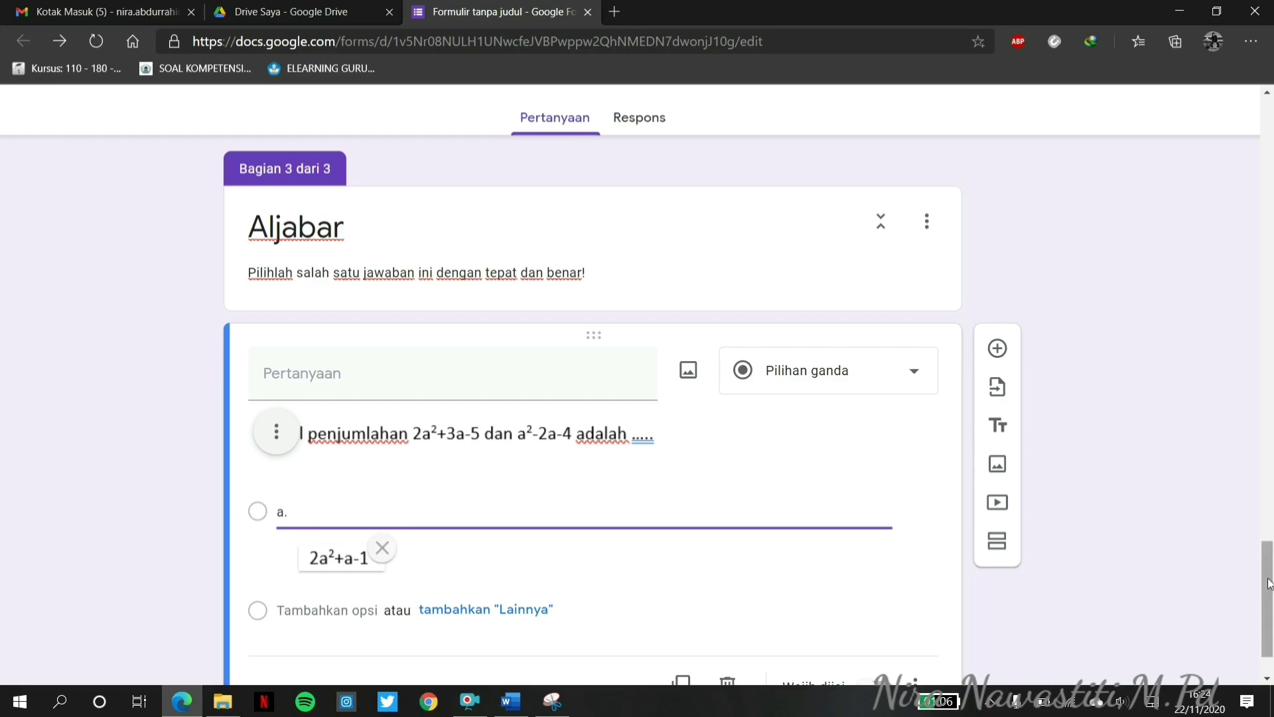
Add a second answer option to the Aljabar question with the image "aljabarok3" from Documents and the text "b.".
{"action": "mouse_move", "coordinate": [1269, 584]}
{"action": "left_mouse_down"}
{"action": "mouse_move", "coordinate": [1269, 384]}
{"action": "mouse_move", "coordinate": [1271, 604]}
{"action": "left_mouse_up"}
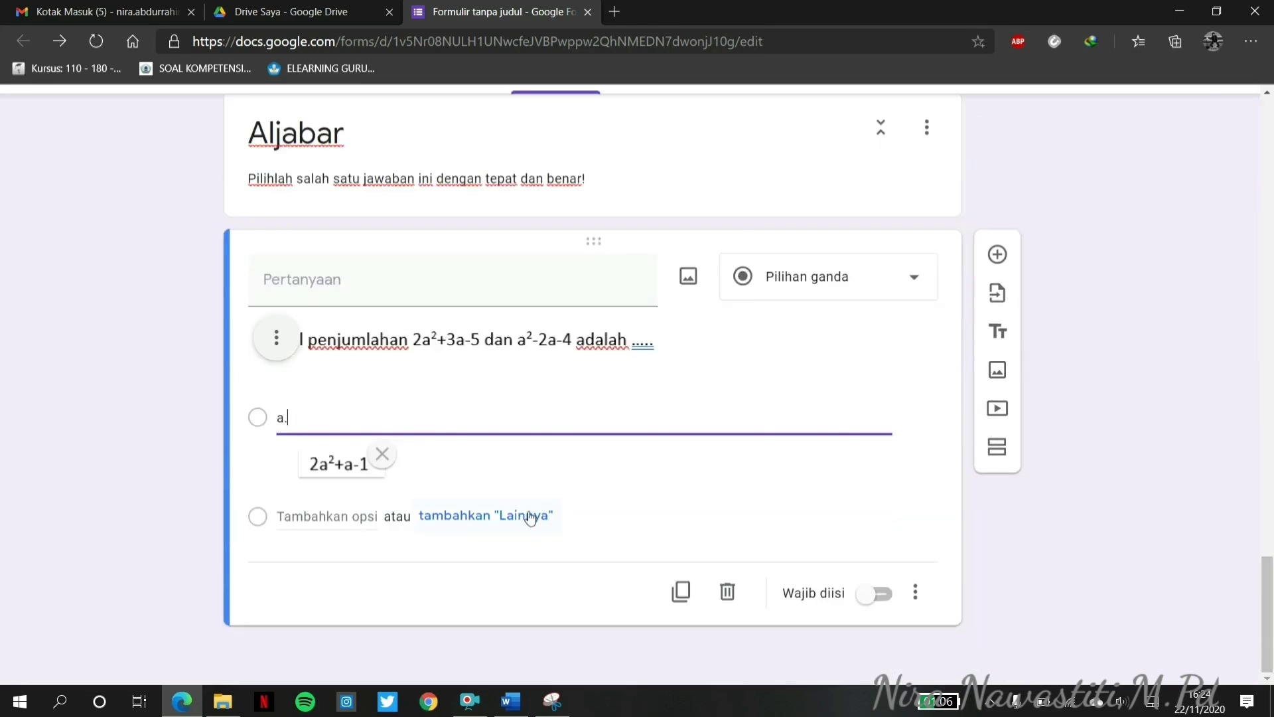
{"action": "left_click", "coordinate": [355, 515]}
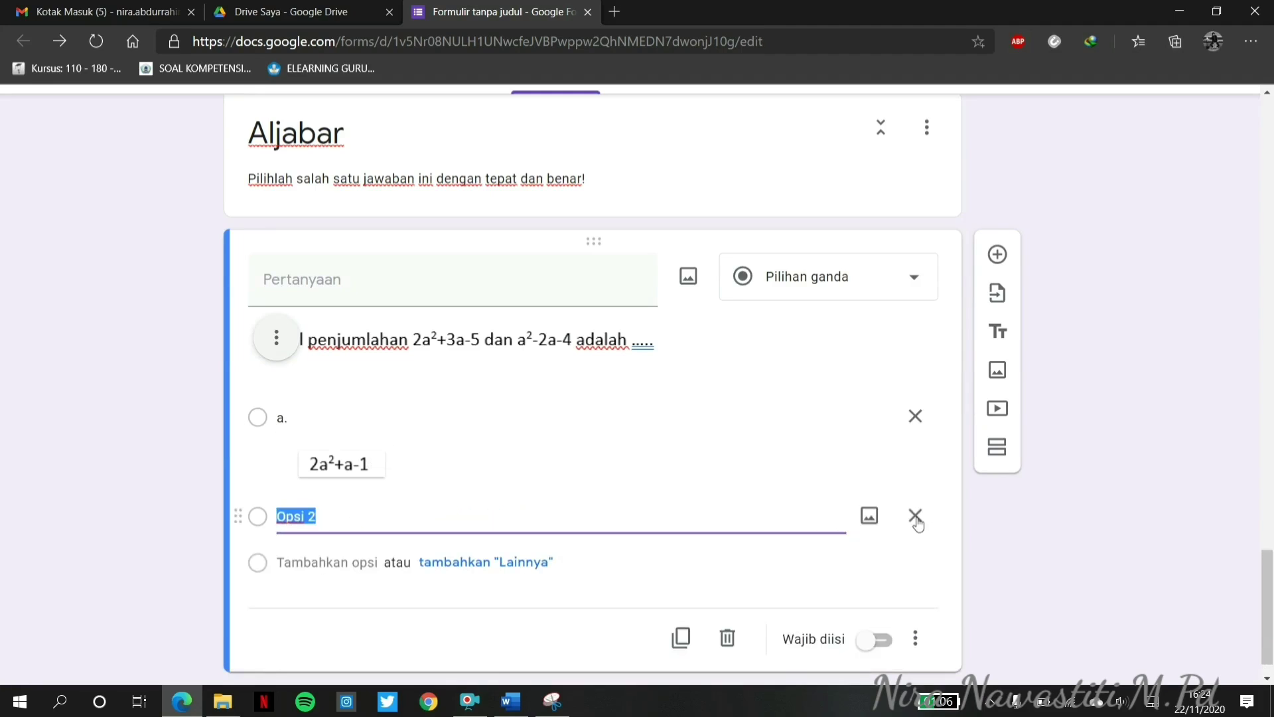
{"action": "left_click", "coordinate": [870, 516]}
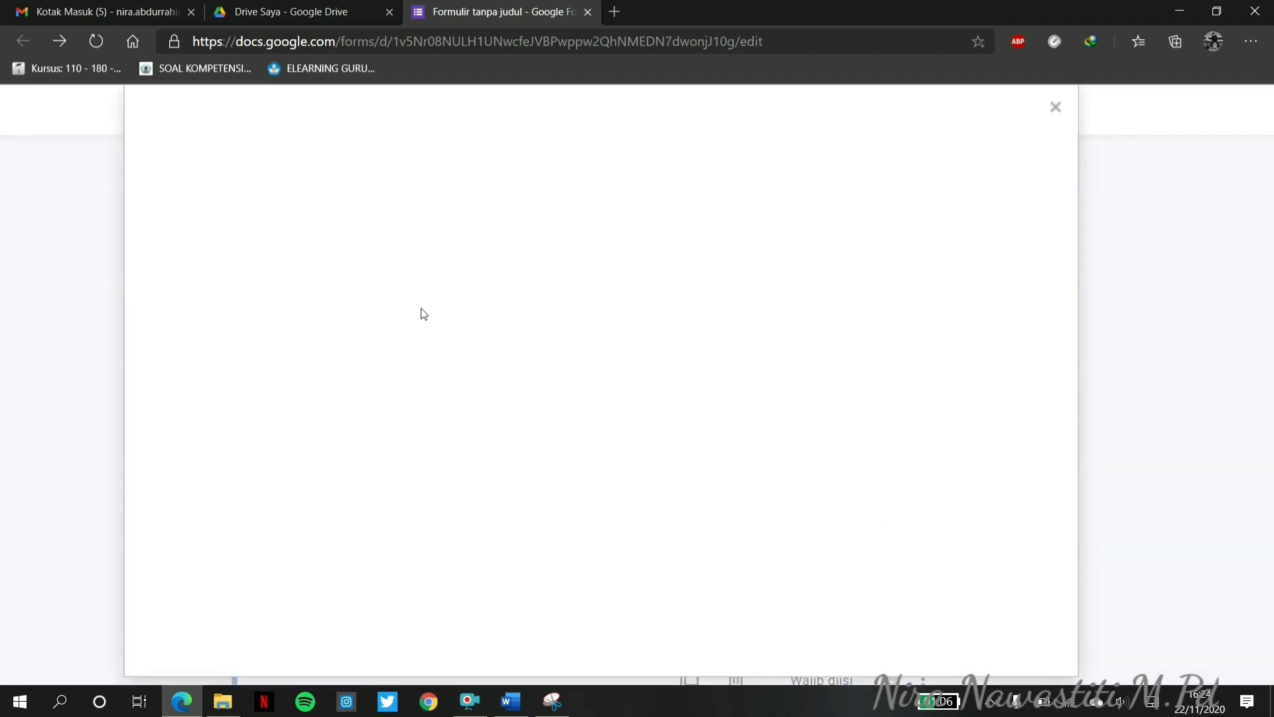
{"action": "left_click", "coordinate": [575, 491]}
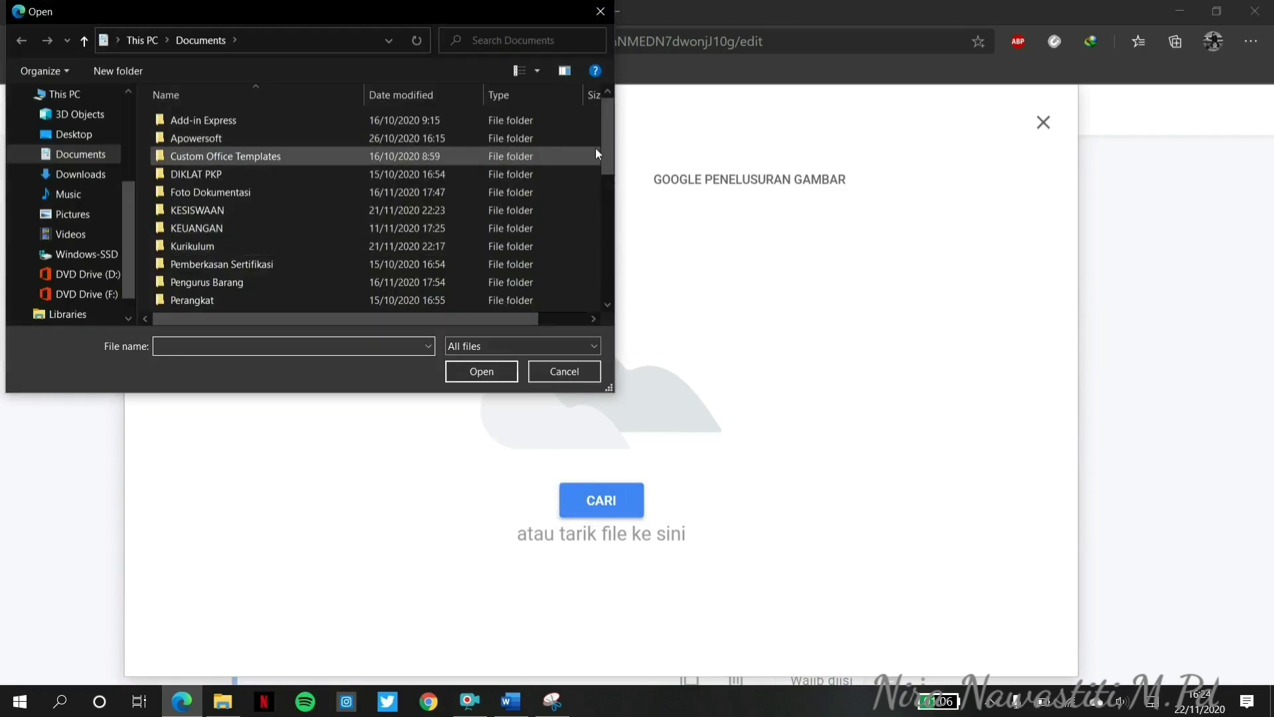
{"action": "left_click_drag", "start_coordinate": [598, 200], "coordinate": [593, 317]}
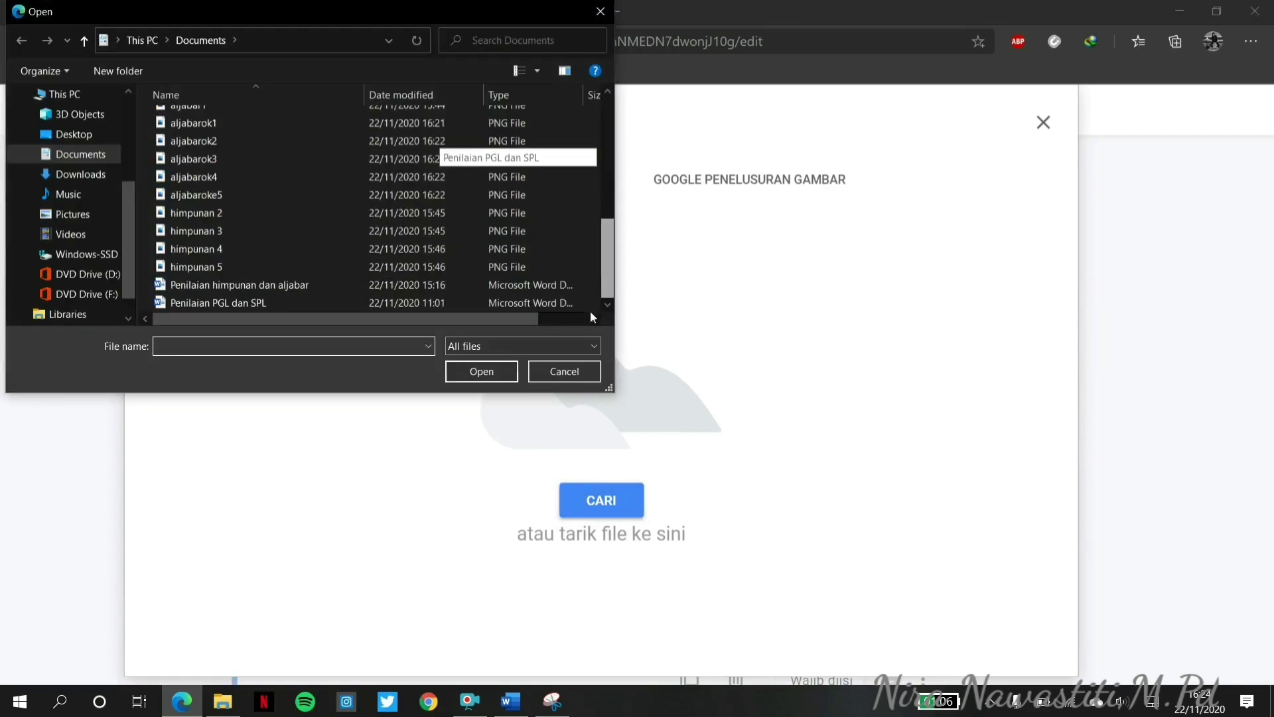
{"action": "left_click", "coordinate": [186, 160]}
{"action": "left_click", "coordinate": [472, 373]}
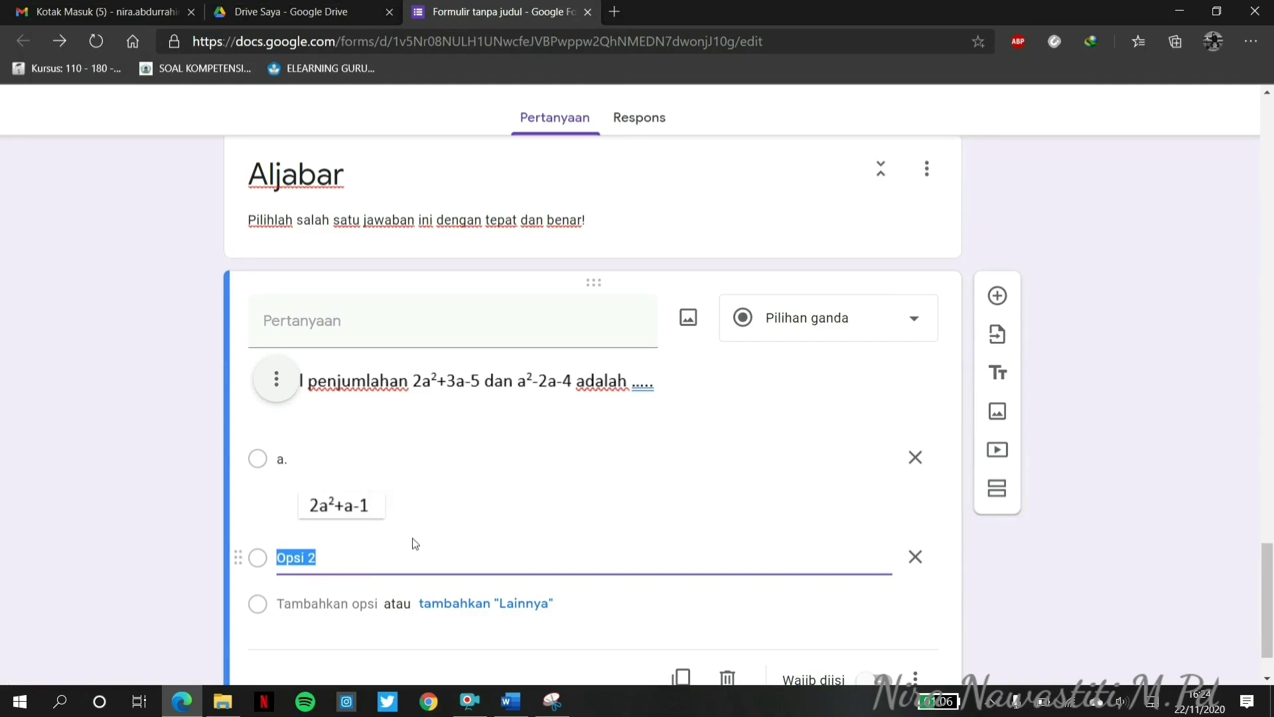
{"action": "type", "text": "b."}
{"action": "key", "text": "ctrl+v"}
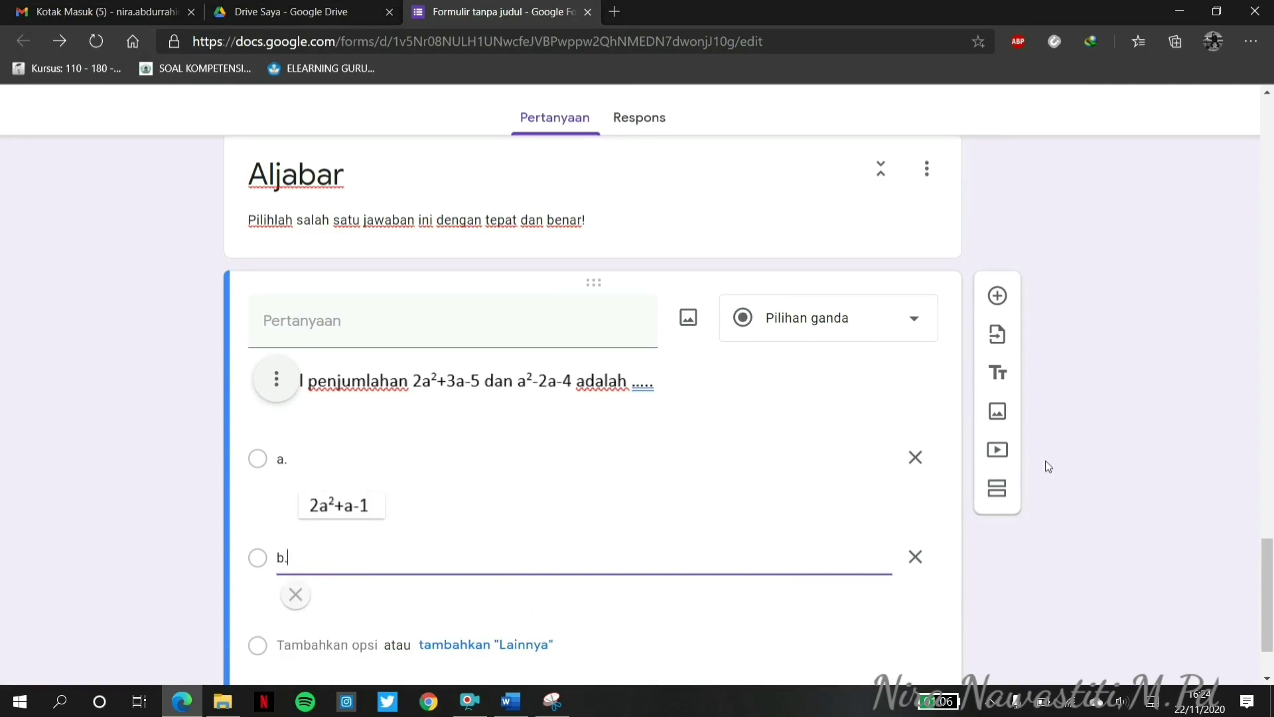
Add a third answer option with the image "aljabarok4" from Documents and the text "c.".
{"action": "scroll", "coordinate": [1047, 464], "scroll_direction": "down", "scroll_amount": 2}
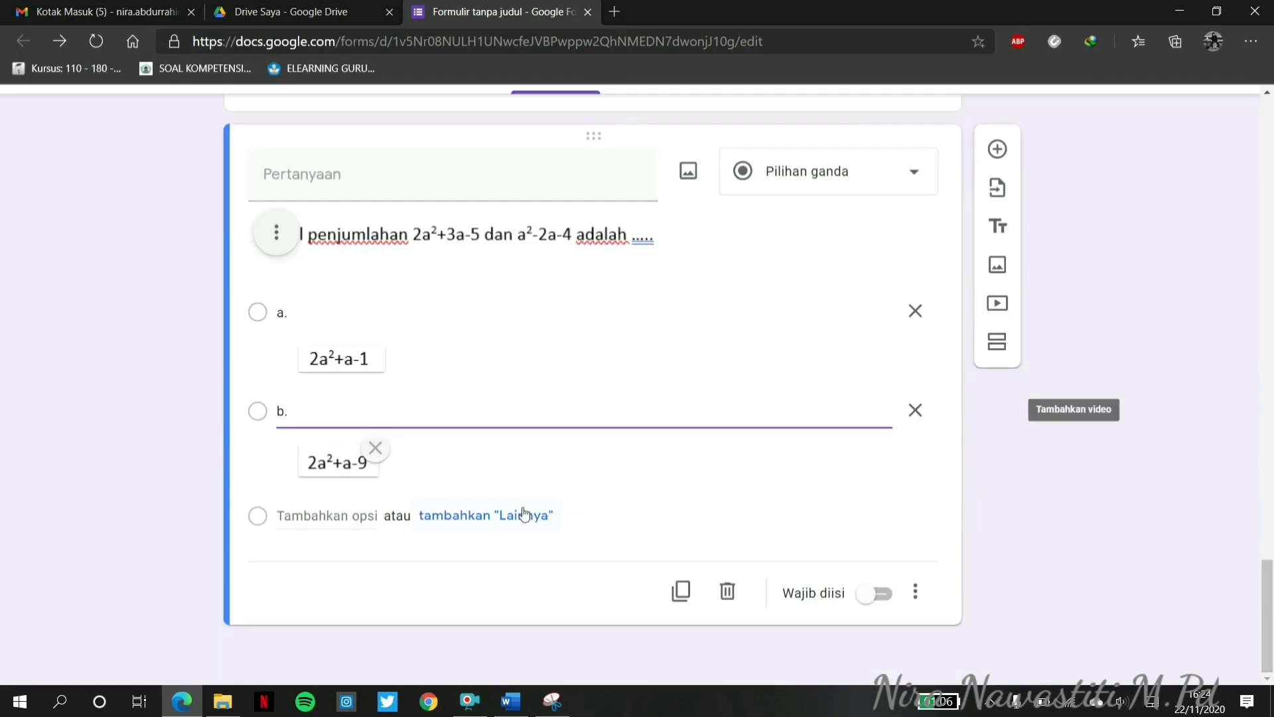
{"action": "left_click", "coordinate": [365, 517]}
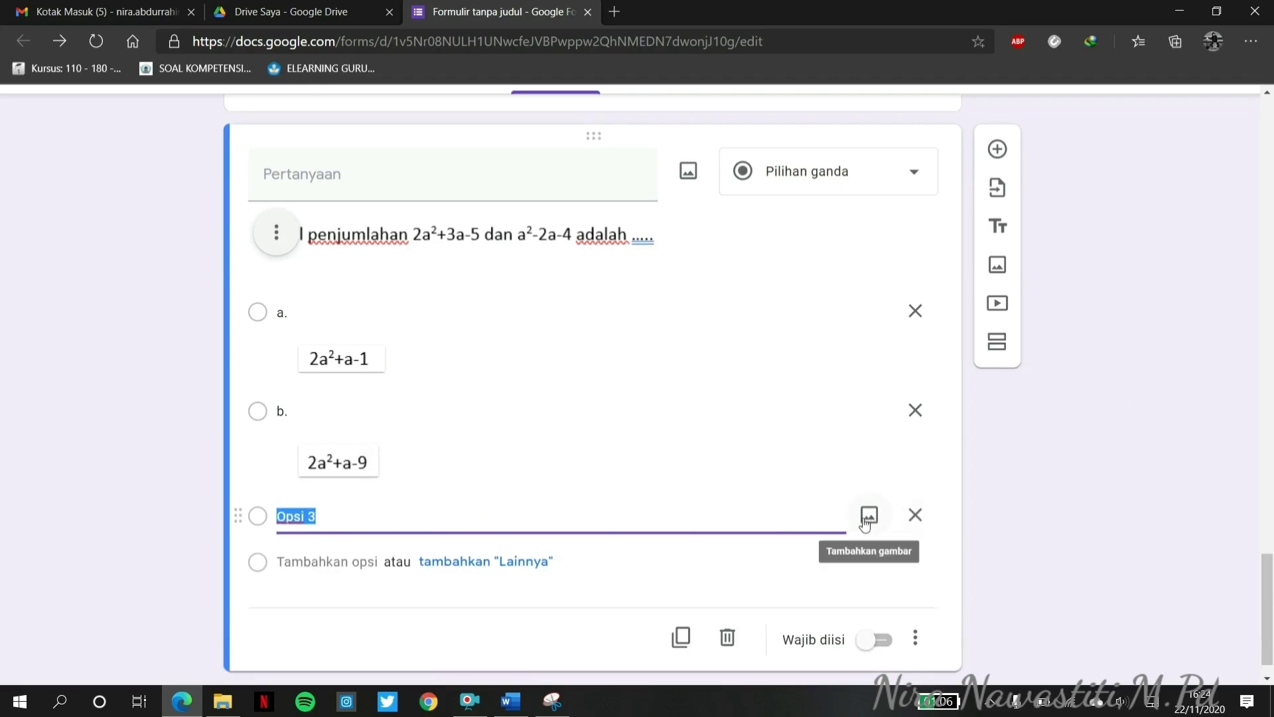
{"action": "left_click", "coordinate": [867, 517]}
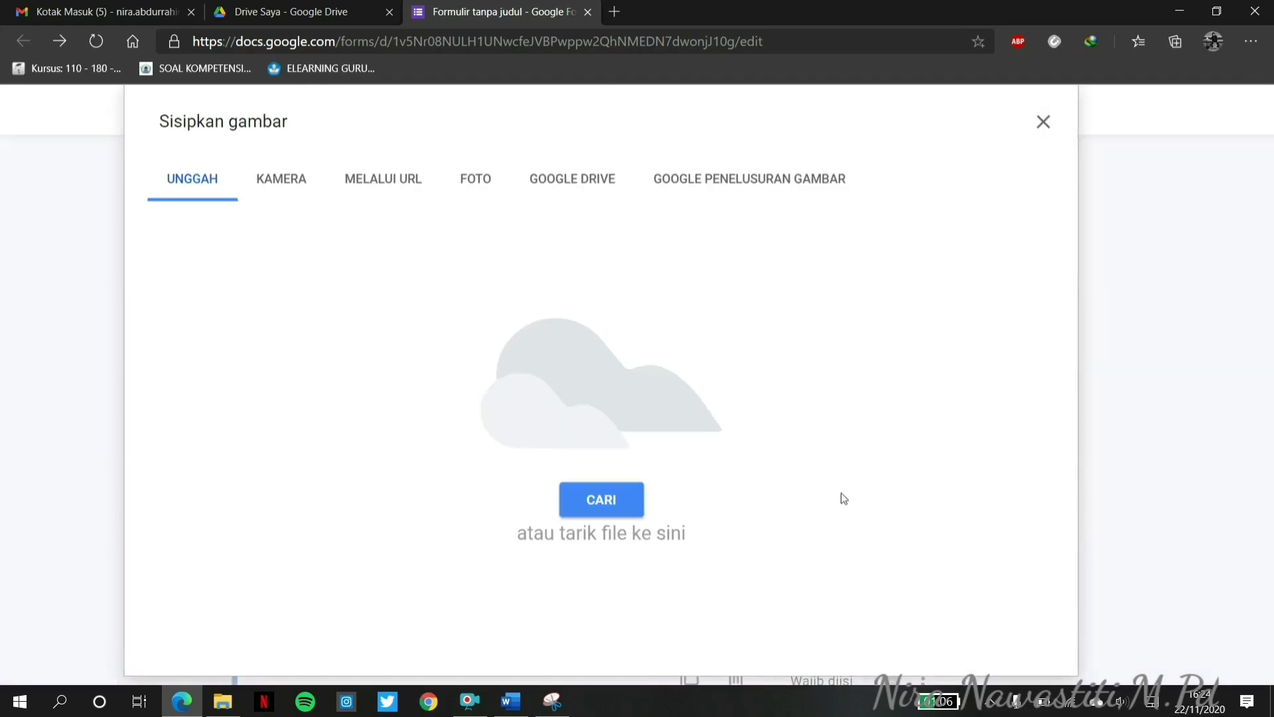
{"action": "left_click", "coordinate": [626, 506]}
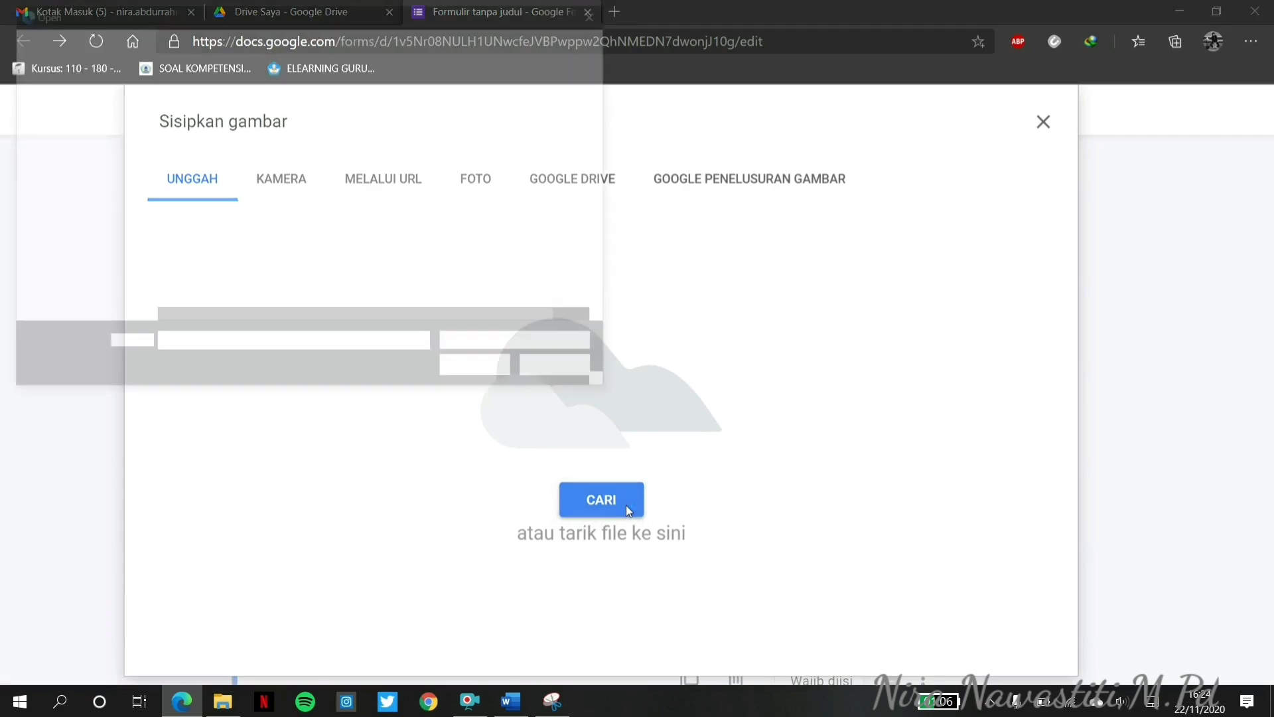
{"action": "left_click", "coordinate": [609, 185]}
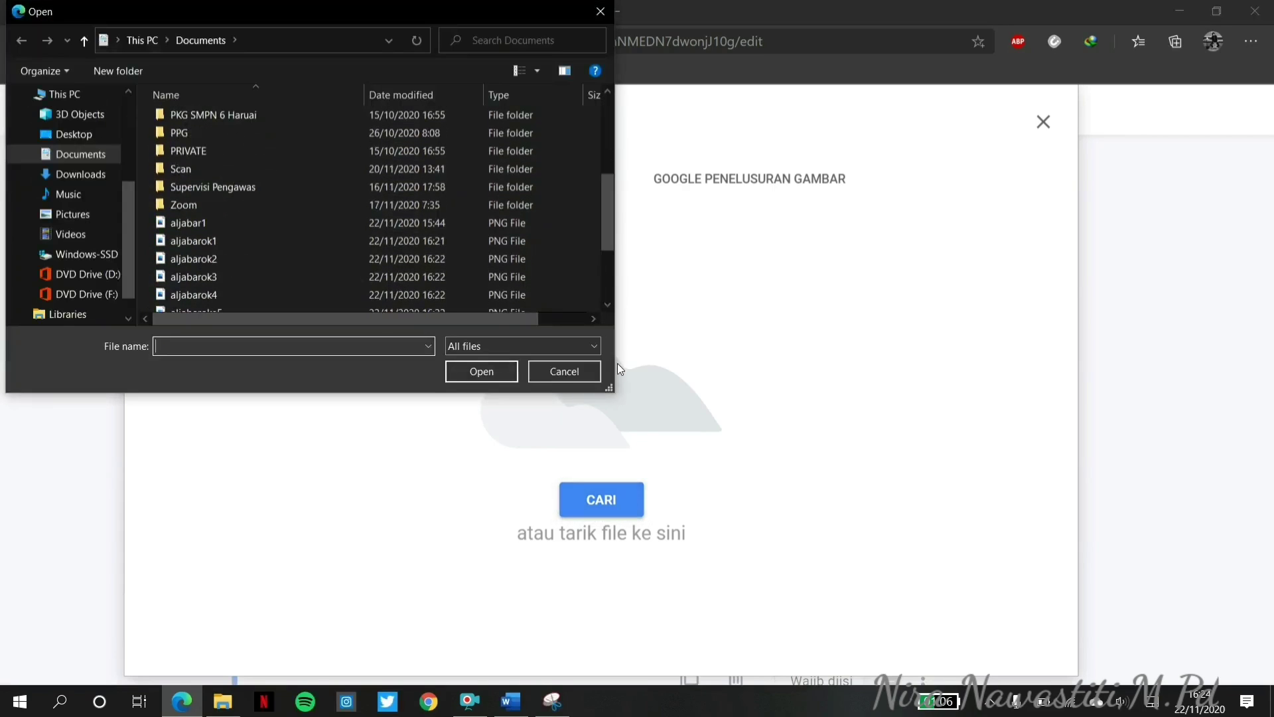
{"action": "left_click", "coordinate": [225, 292]}
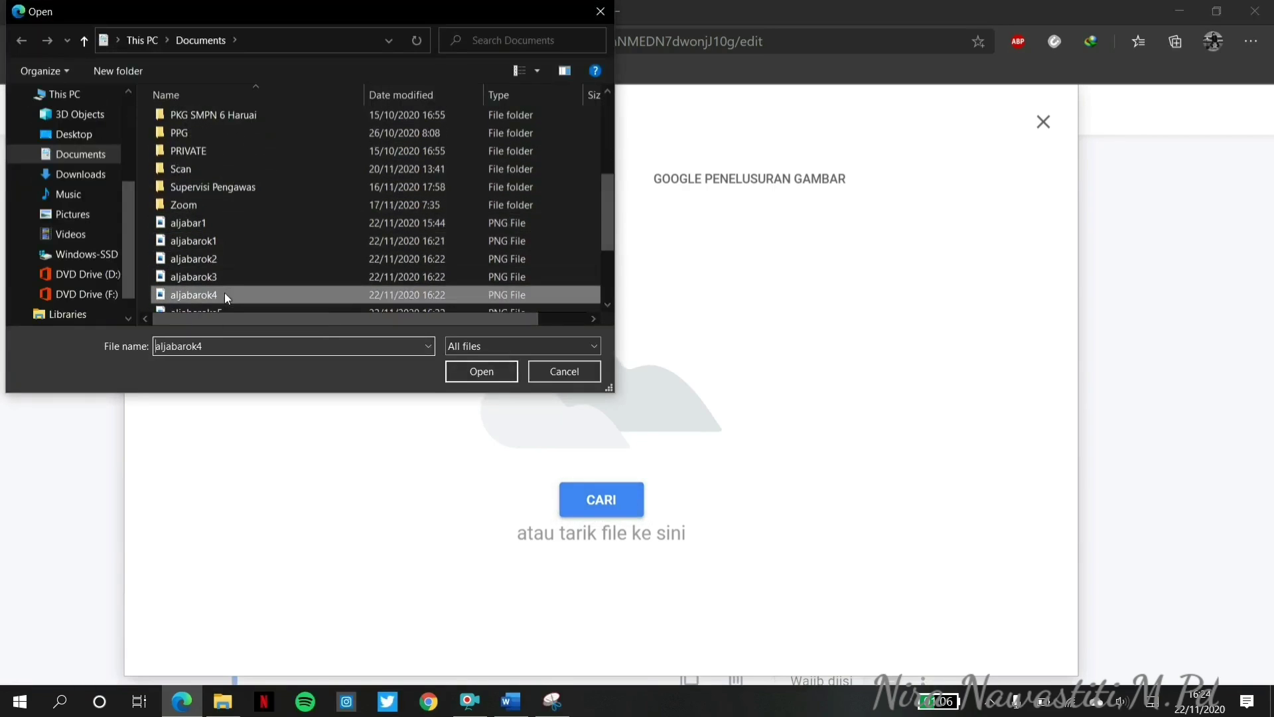
{"action": "left_click", "coordinate": [482, 371]}
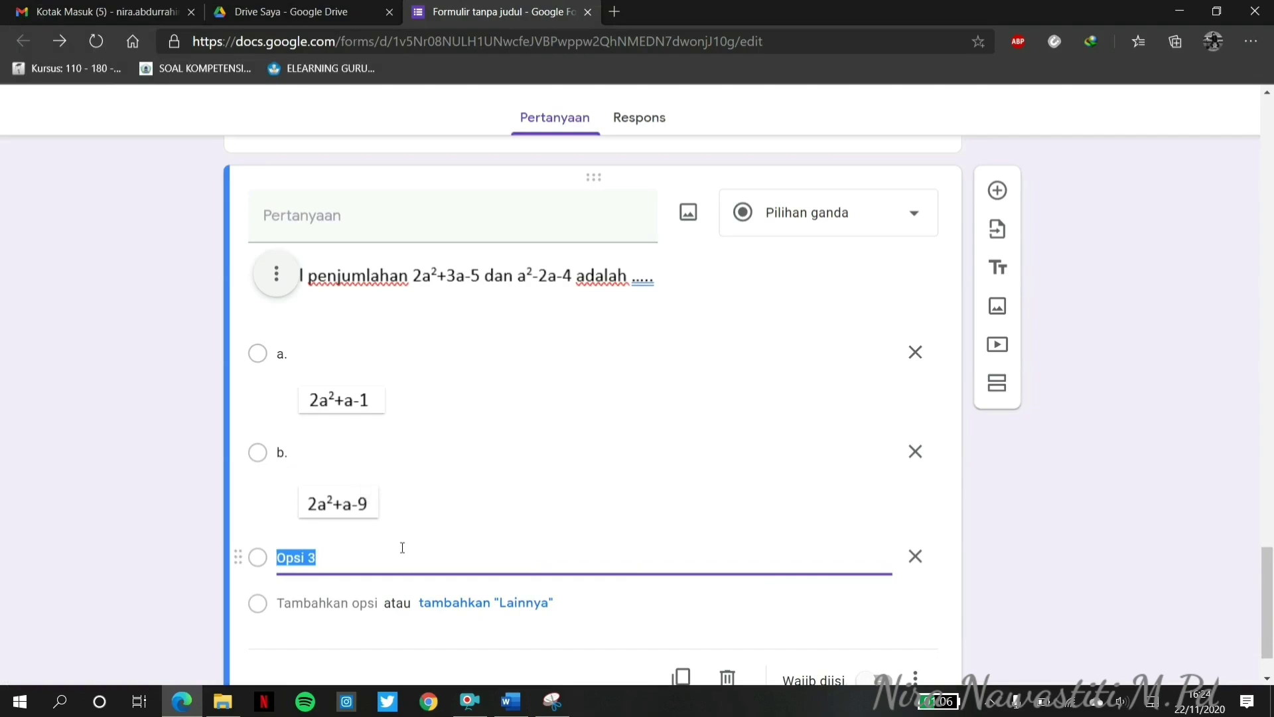
{"action": "type", "text": "c."}
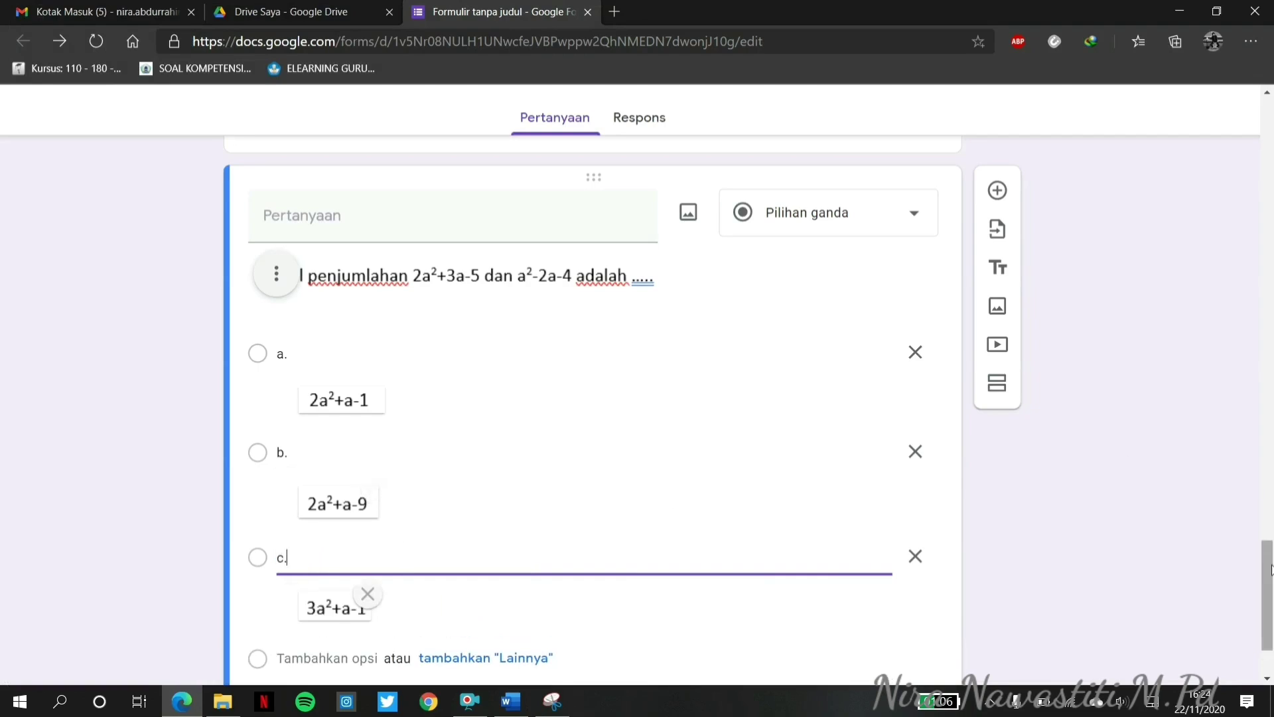
Add a fourth answer option and browse Documents for an image to upload to it.
{"action": "scroll", "coordinate": [1270, 569], "scroll_direction": "down", "scroll_amount": 2}
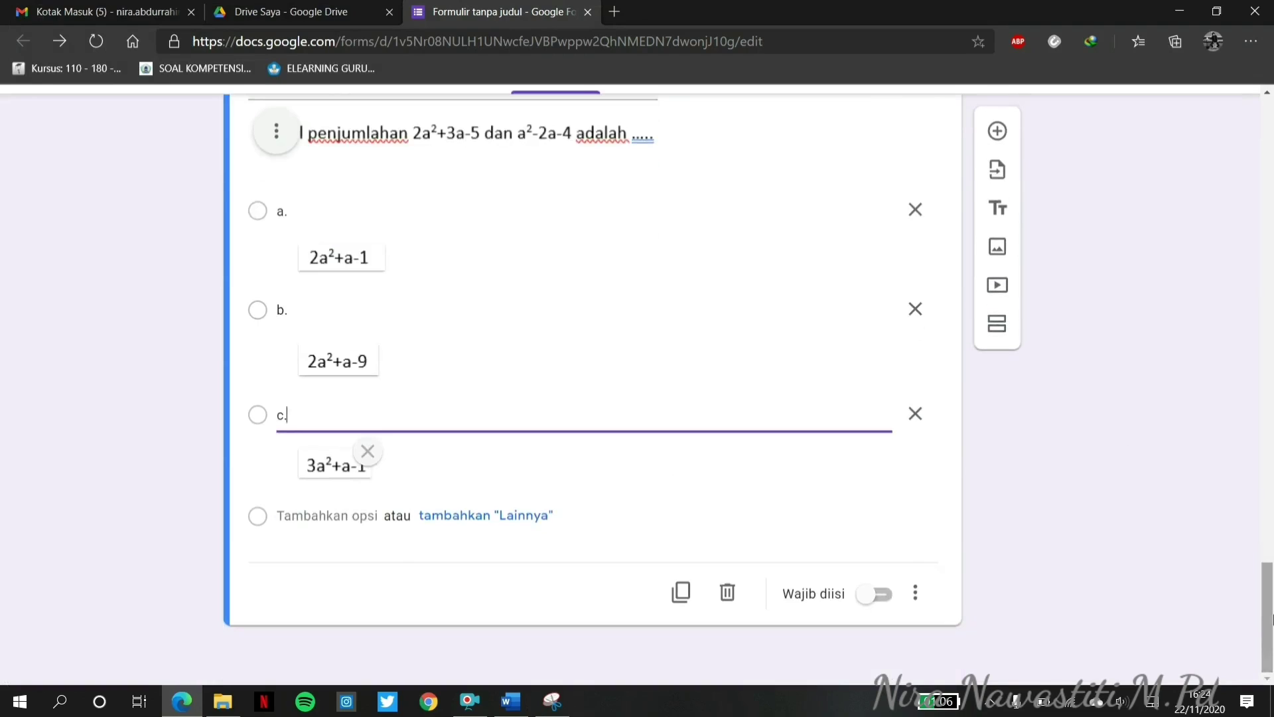
{"action": "left_click", "coordinate": [353, 515]}
{"action": "left_click", "coordinate": [869, 518]}
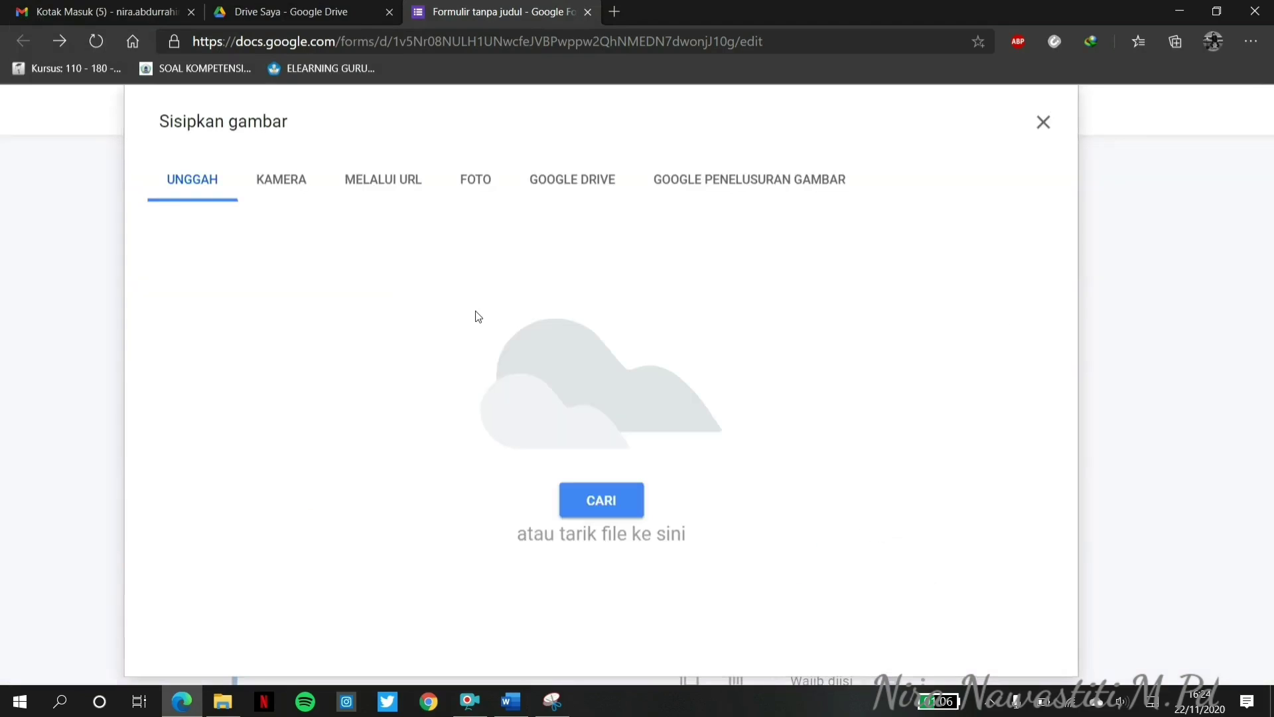
{"action": "left_click", "coordinate": [596, 501]}
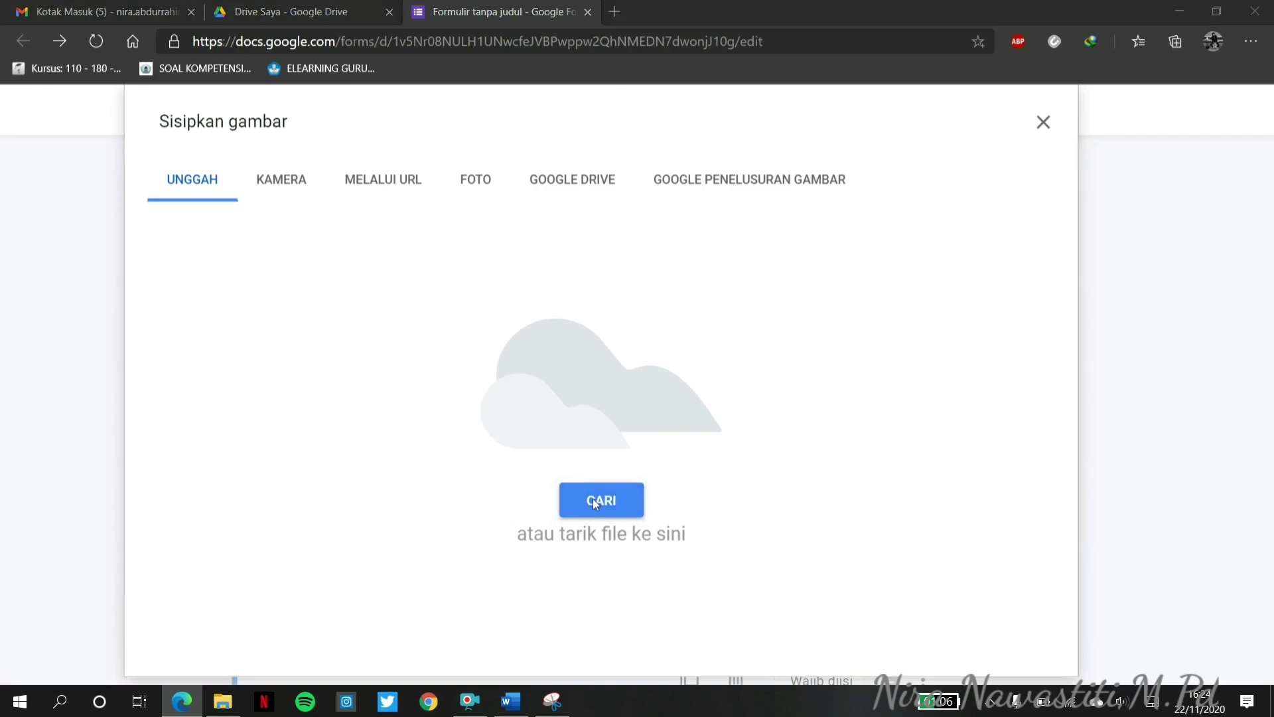
{"action": "left_click_drag", "start_coordinate": [605, 160], "coordinate": [607, 305]}
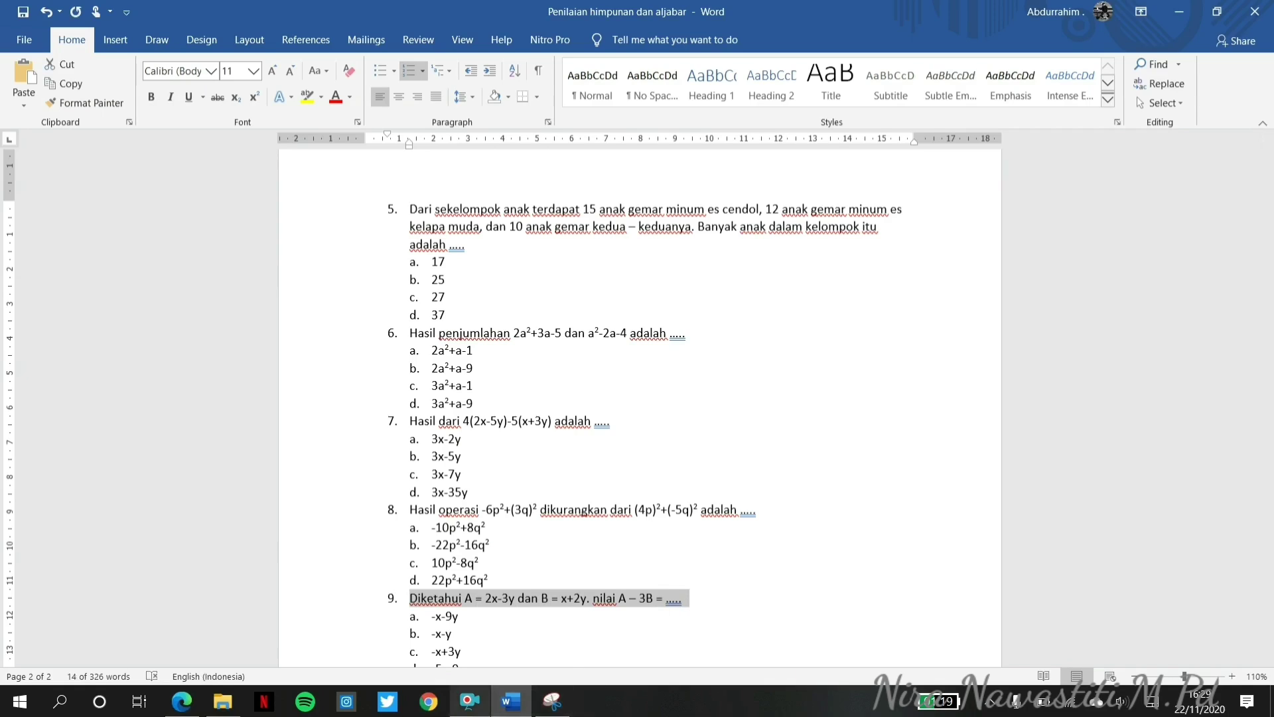
Switch to the form in Edge and paste "Diketahui A = 2x-3y dan B = x+2y. nilai A – 3B = ....." as the empty question's text, without its number.
{"action": "mouse_move", "coordinate": [511, 701]}
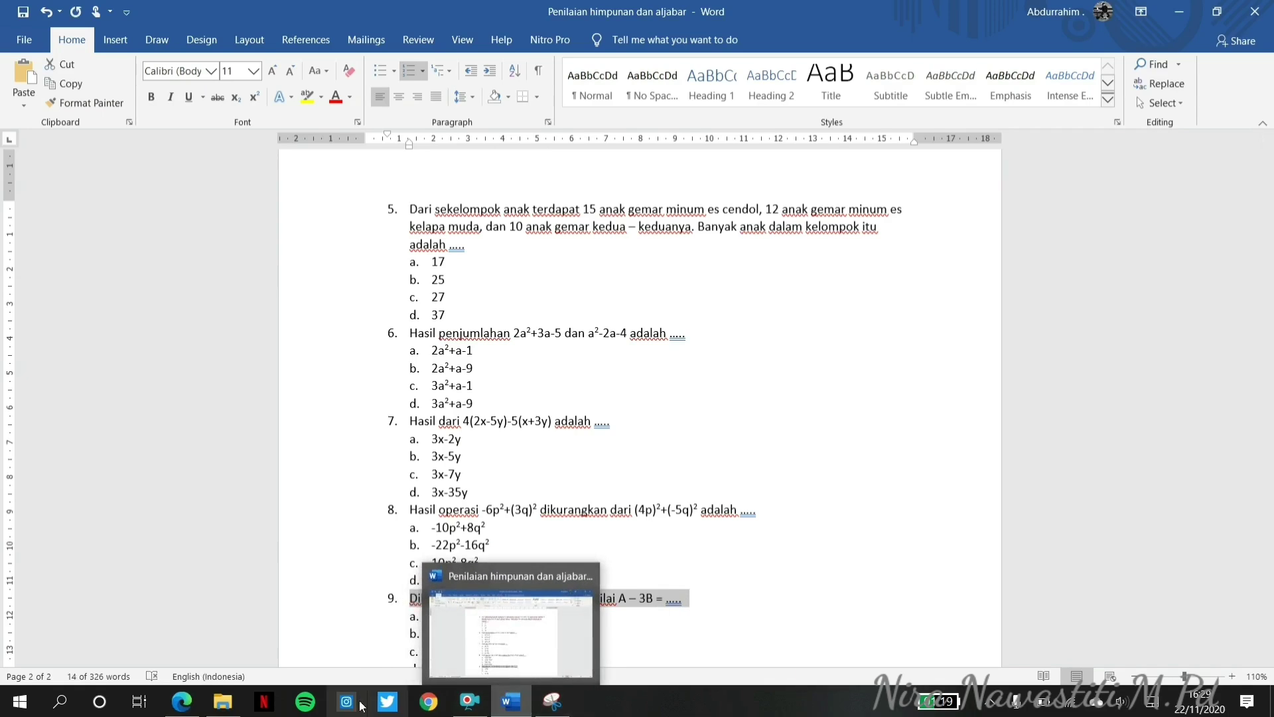
{"action": "left_click", "coordinate": [182, 701]}
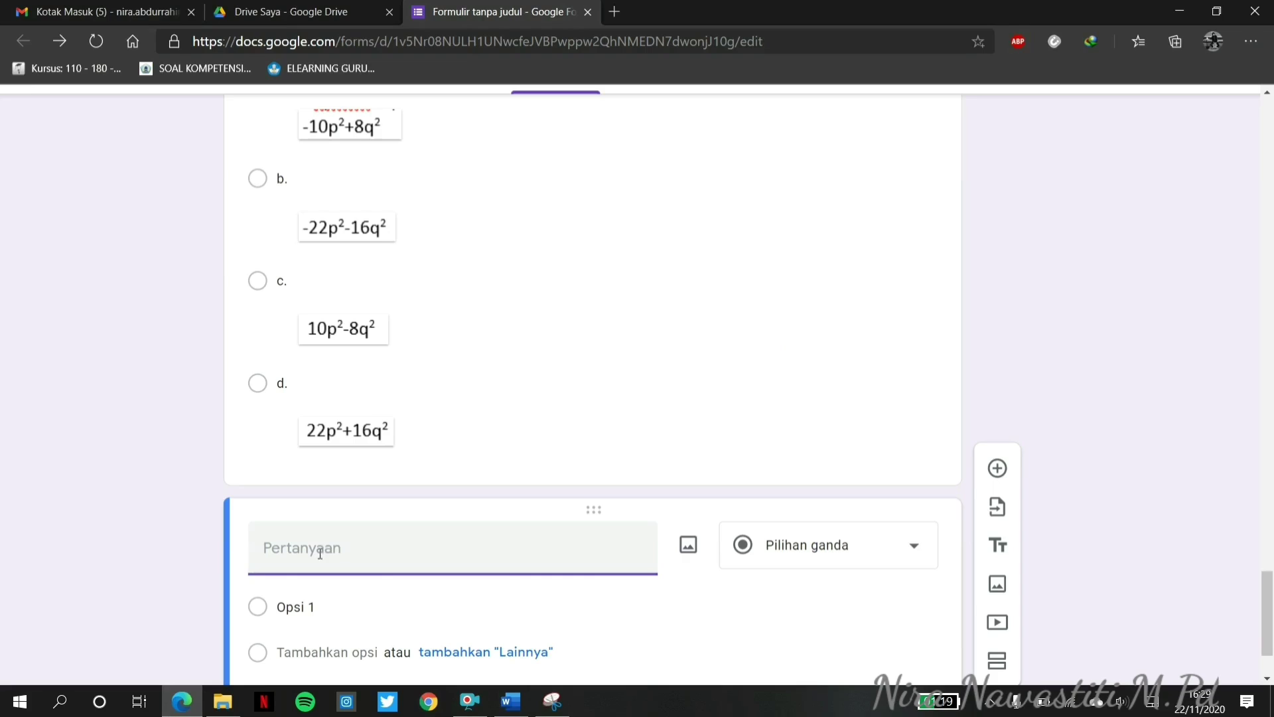
{"action": "type", "text": "9.\tDiketahui A = 2x-3y dan B = x+2y. nilai A − 3B = ....."}
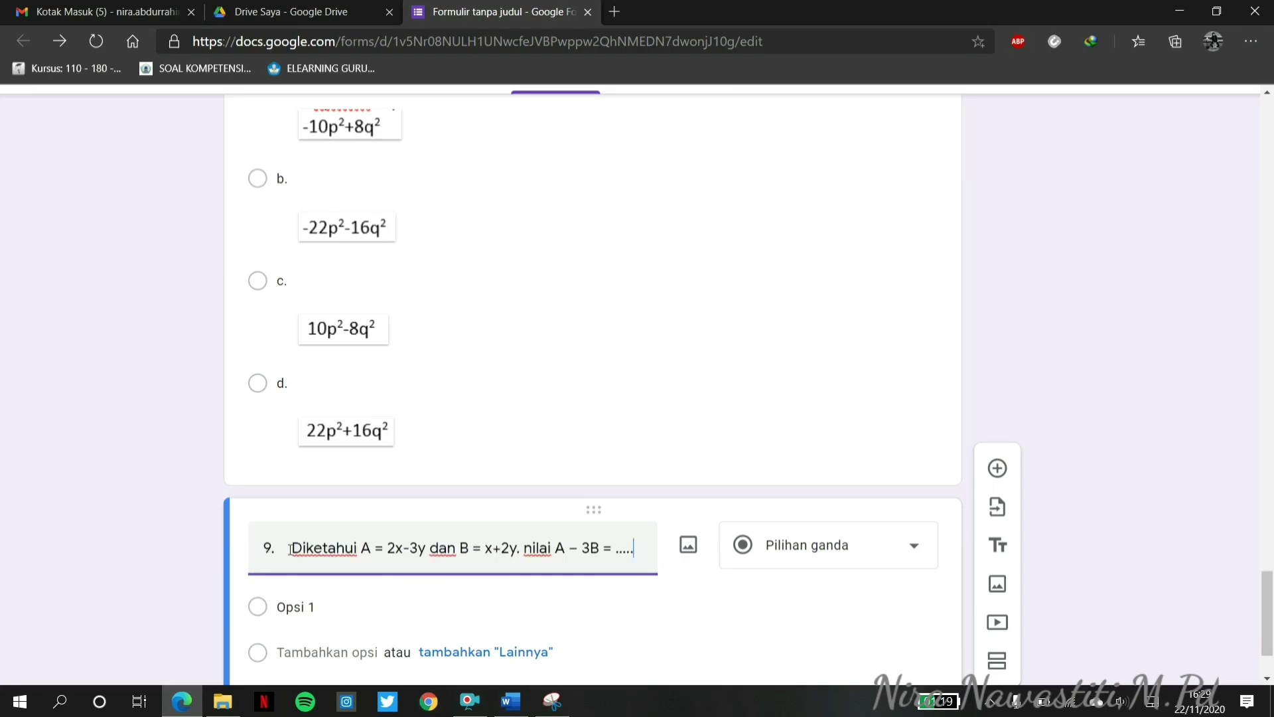
{"action": "double_click", "coordinate": [288, 548]}
{"action": "left_click", "coordinate": [219, 550], "text": "shift"}
{"action": "key", "text": "BackSpace"}
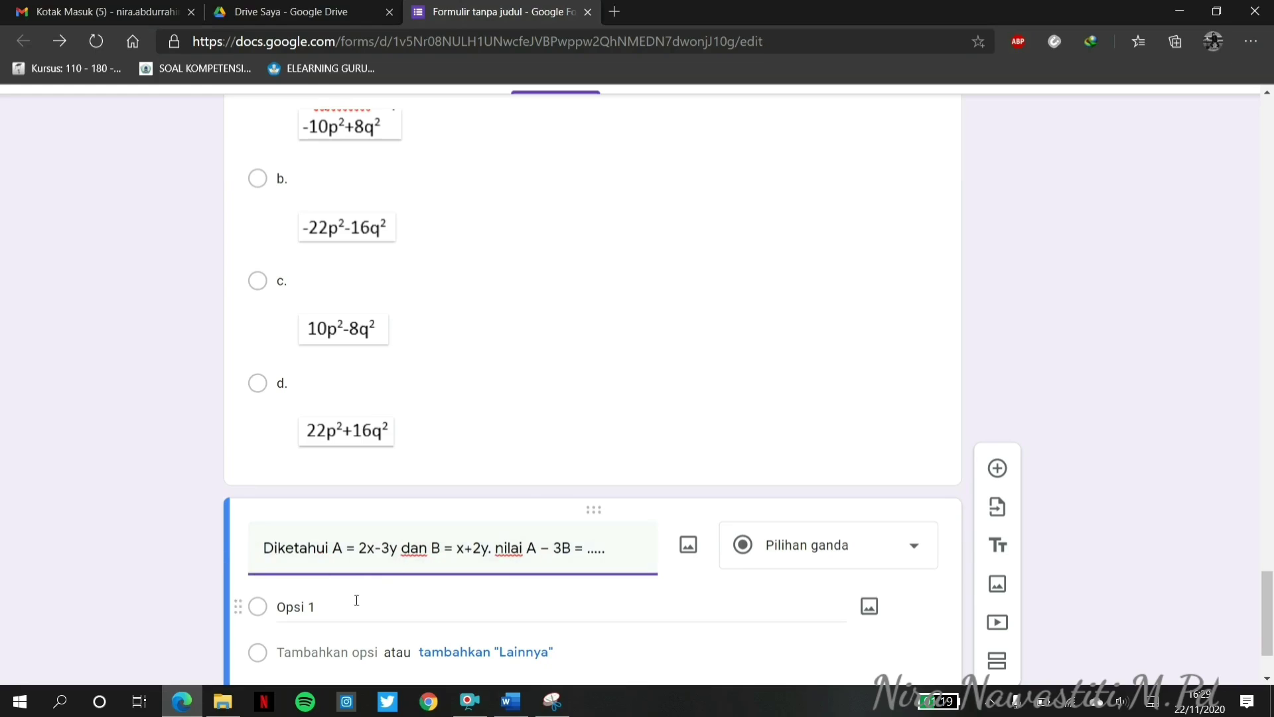
Copy question 9's answers a to d from the Word document into the form question's options, and add a new empty question below.
{"action": "left_click", "coordinate": [511, 701]}
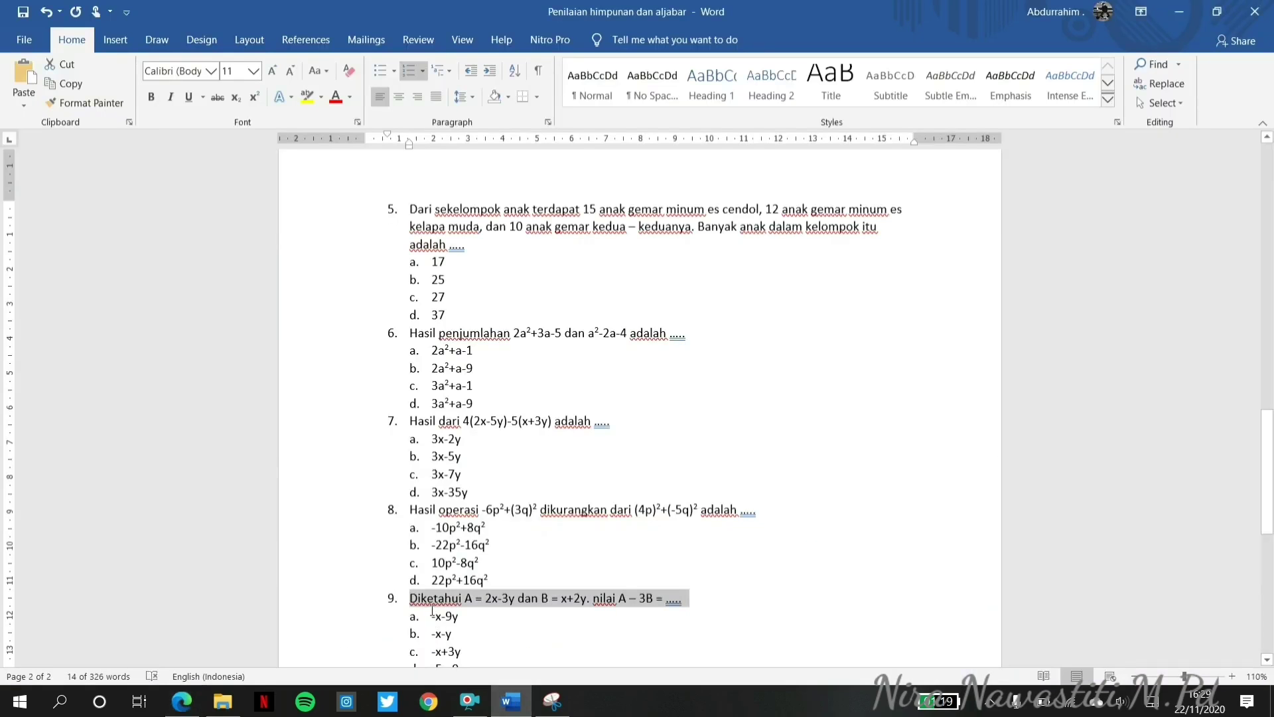
{"action": "left_click_drag", "start_coordinate": [431, 615], "coordinate": [473, 595]}
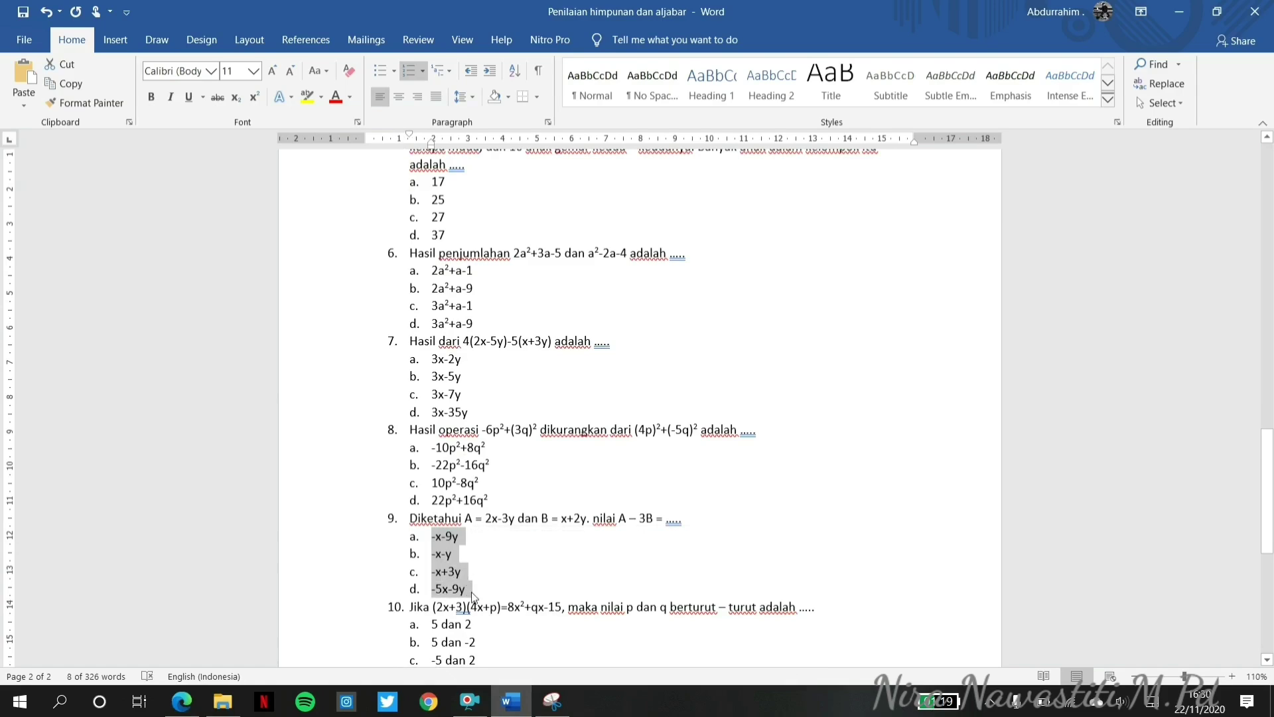
{"action": "left_click", "coordinate": [182, 701]}
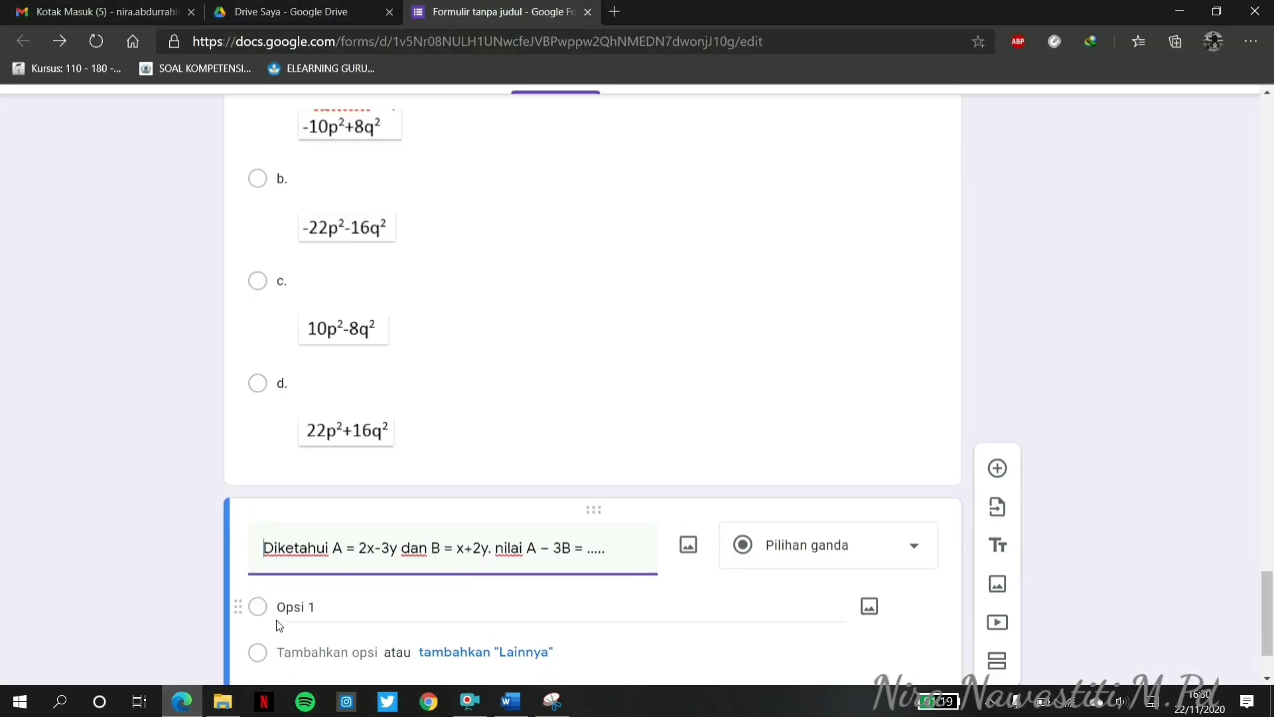
{"action": "left_click", "coordinate": [311, 606]}
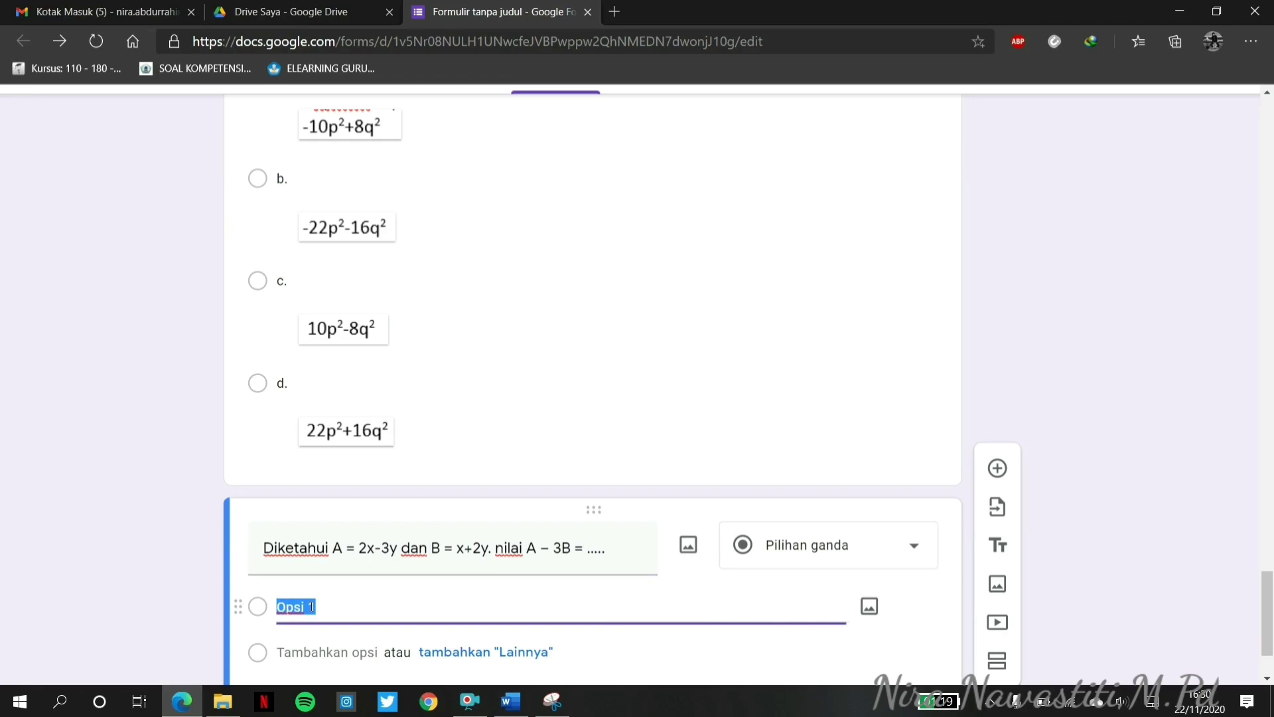
{"action": "type", "text": "a.\t-x-9y b.\t-x-y c.\t-x+3y d.\t-5x-9y"}
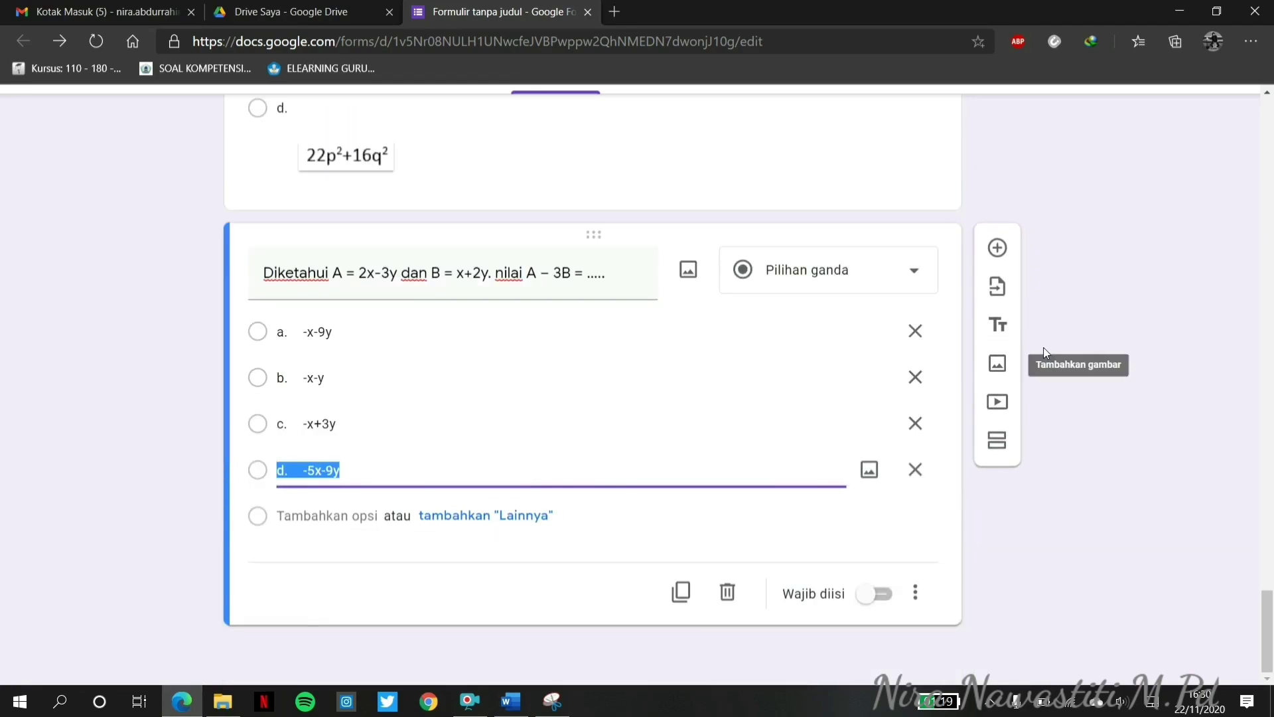
{"action": "left_click", "coordinate": [998, 248]}
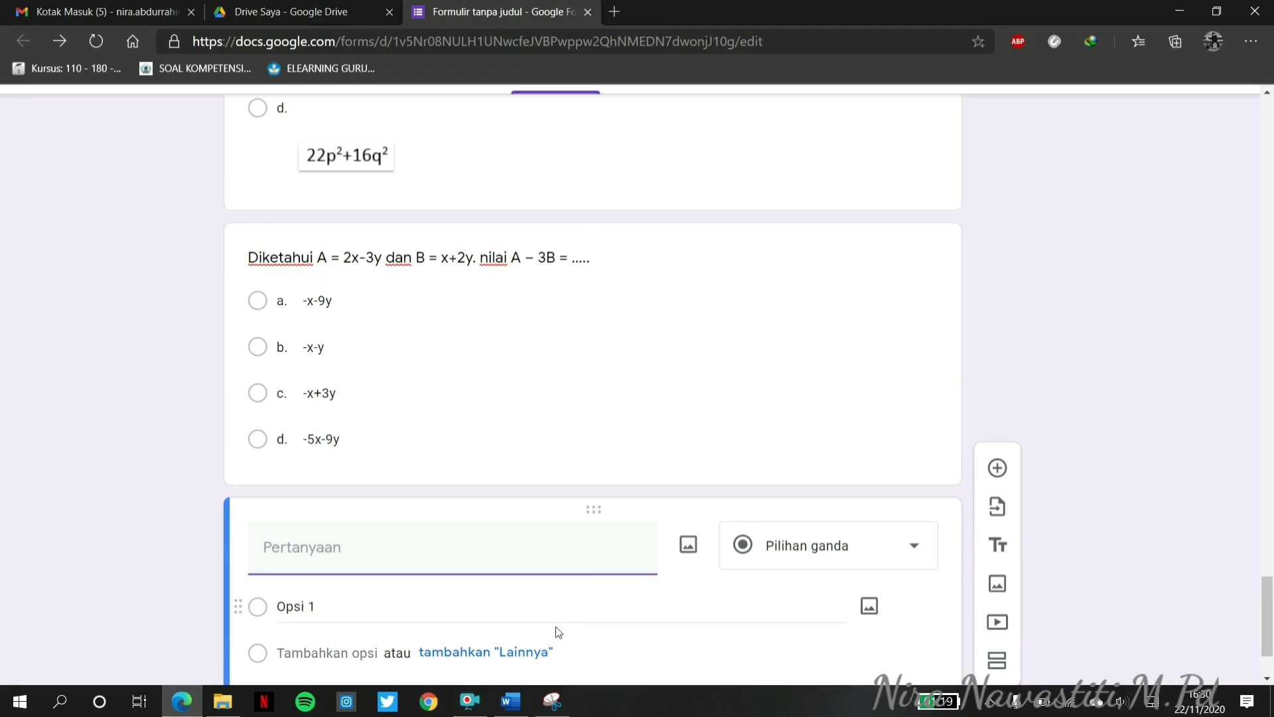
Switch to the Word document and snip question 10's text, without its number, using Snipping Tool.
{"action": "left_click", "coordinate": [510, 701]}
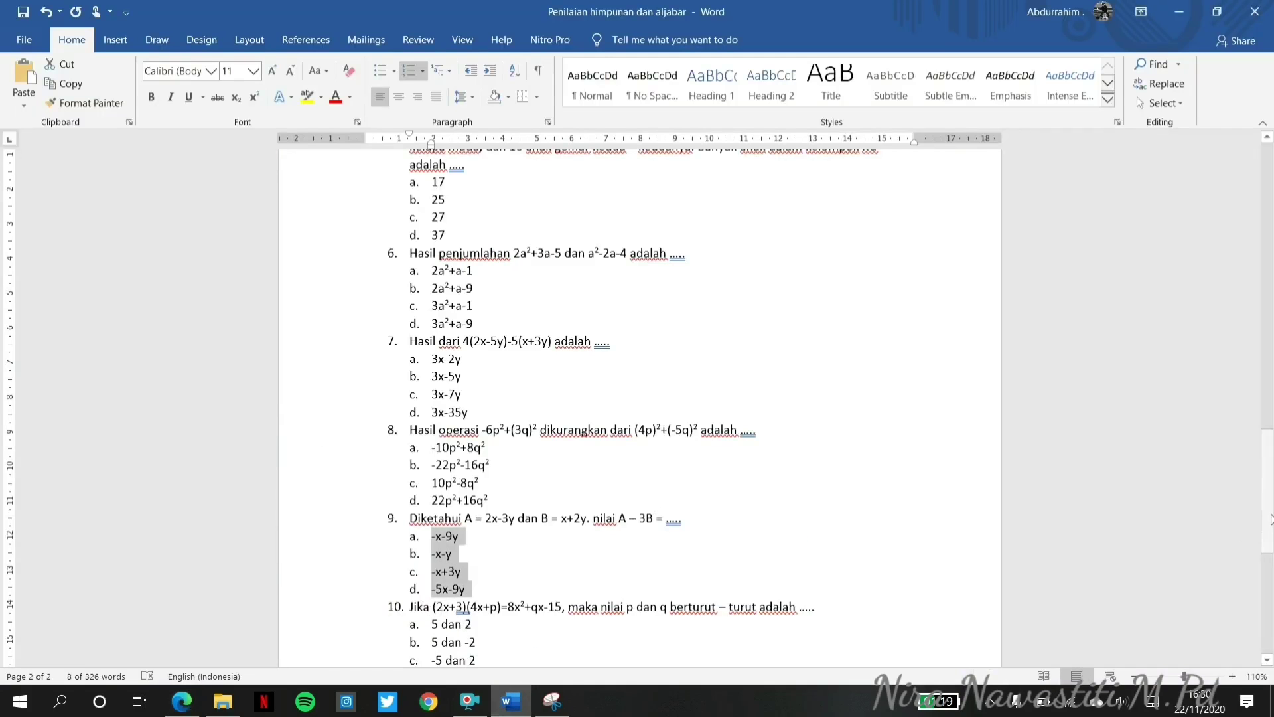
{"action": "scroll", "coordinate": [694, 518], "scroll_direction": "down", "scroll_amount": 4}
{"action": "left_click", "coordinate": [694, 518]}
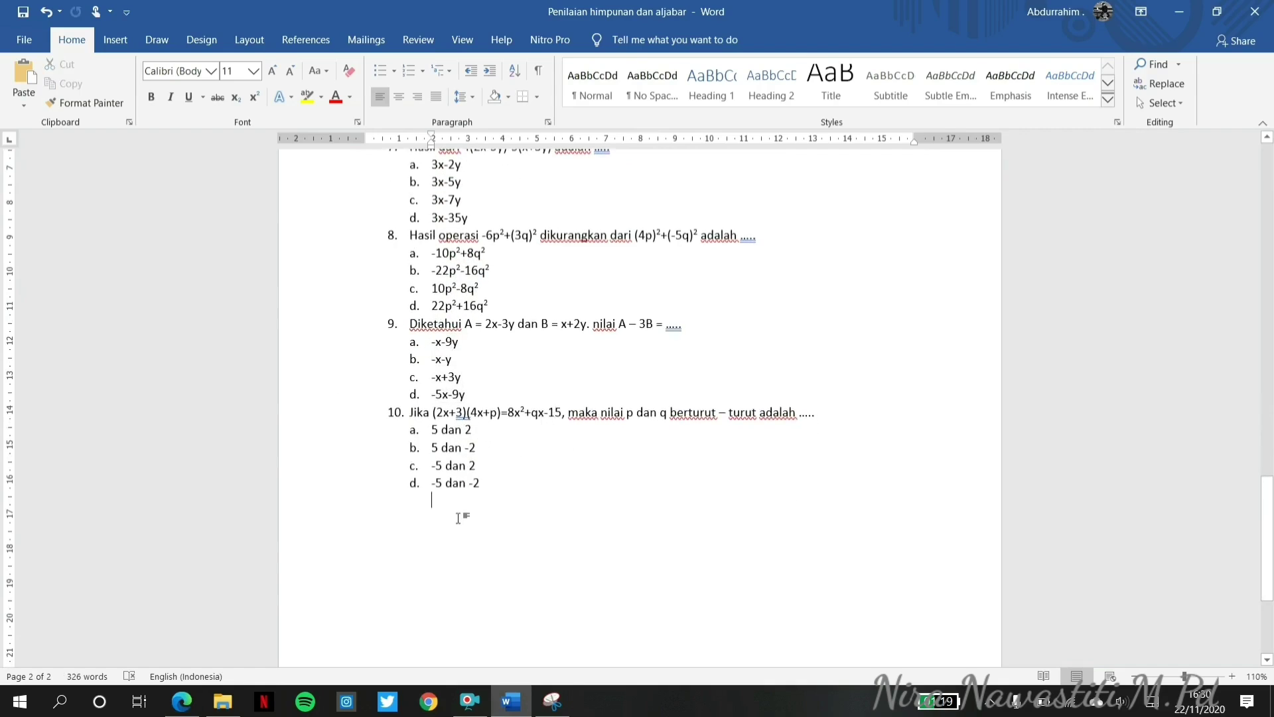
{"action": "left_click", "coordinate": [553, 702]}
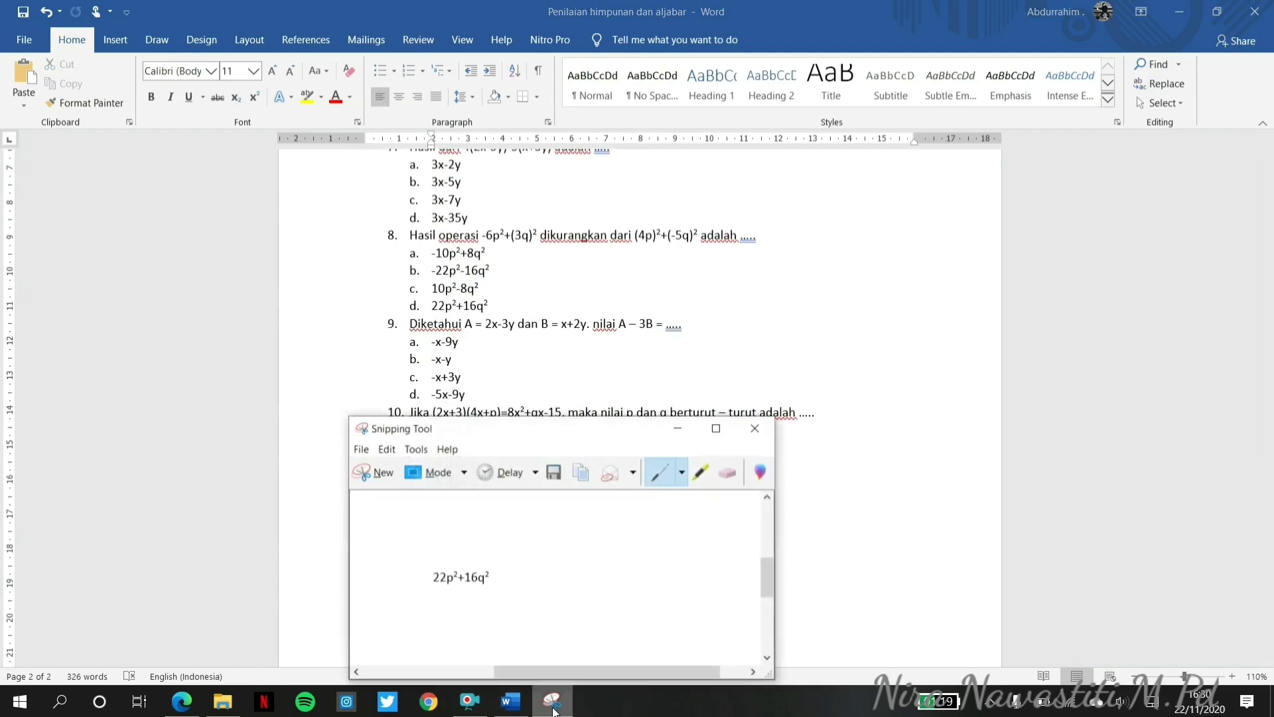
{"action": "left_click", "coordinate": [374, 471]}
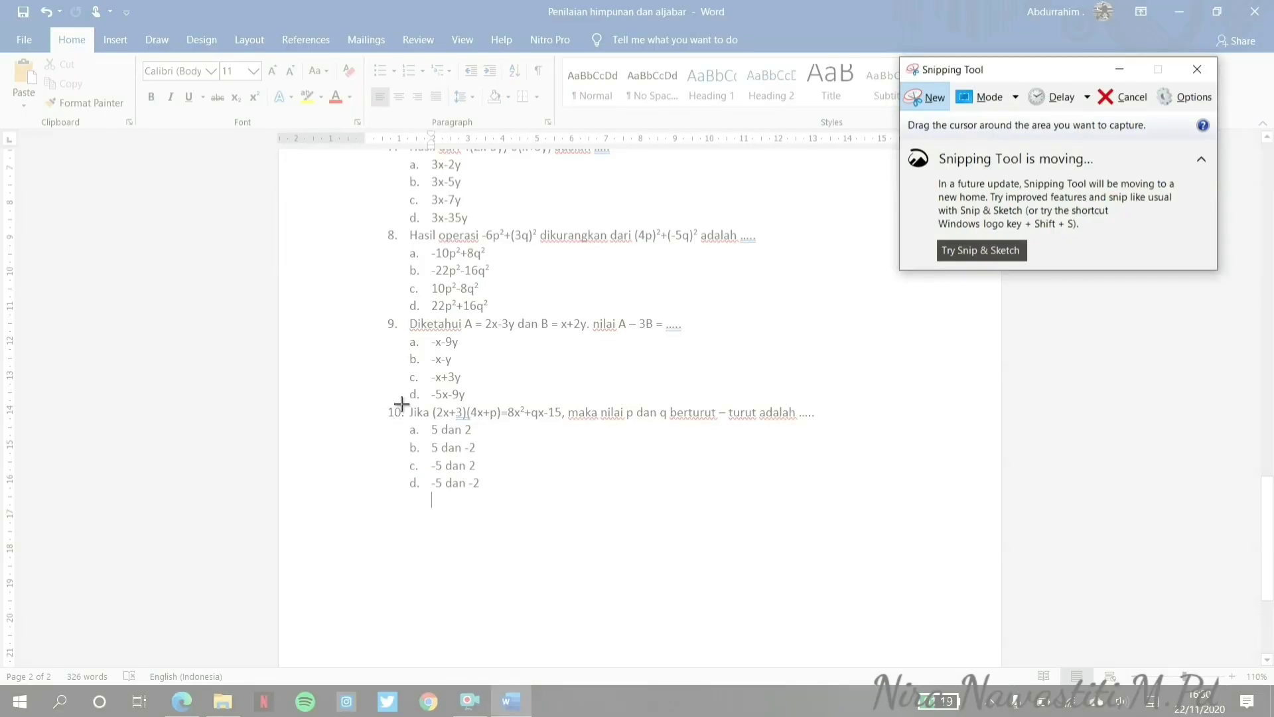
{"action": "left_click_drag", "start_coordinate": [406, 403], "coordinate": [826, 424]}
Save the snip as a PNG named "10" in Documents and minimize Snipping Tool.
{"action": "left_click", "coordinate": [341, 286]}
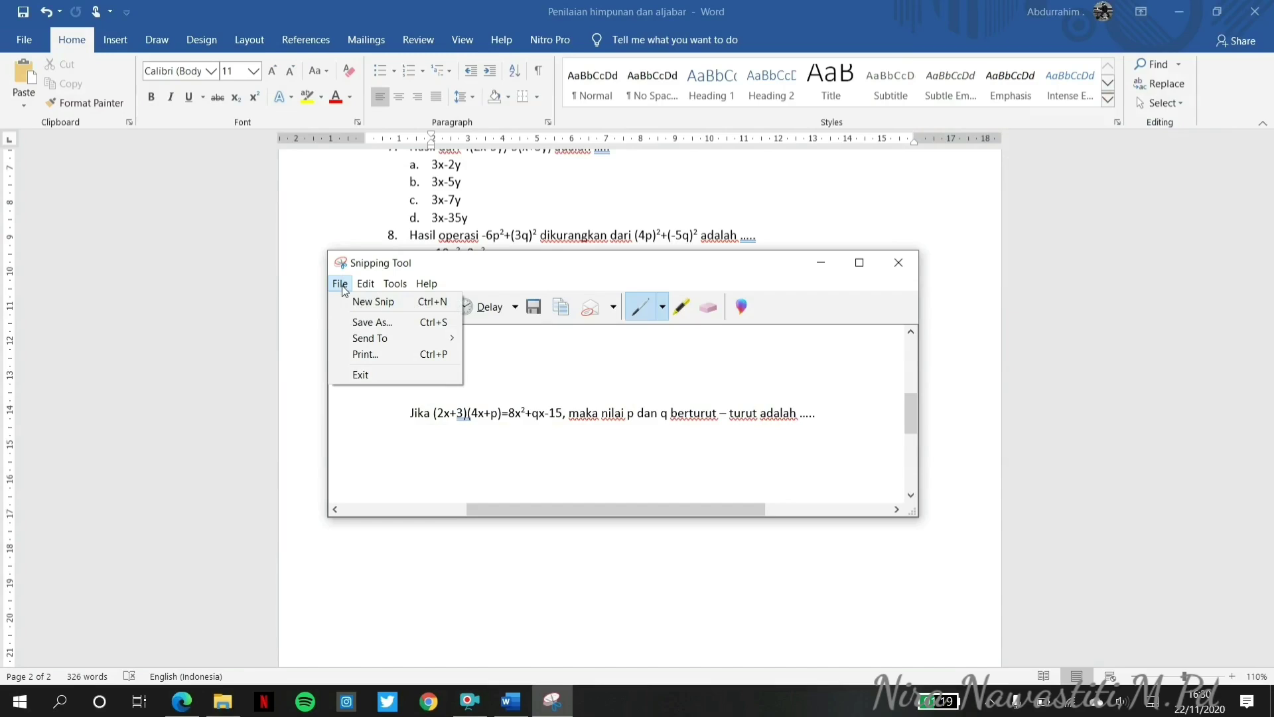
{"action": "left_click", "coordinate": [357, 322]}
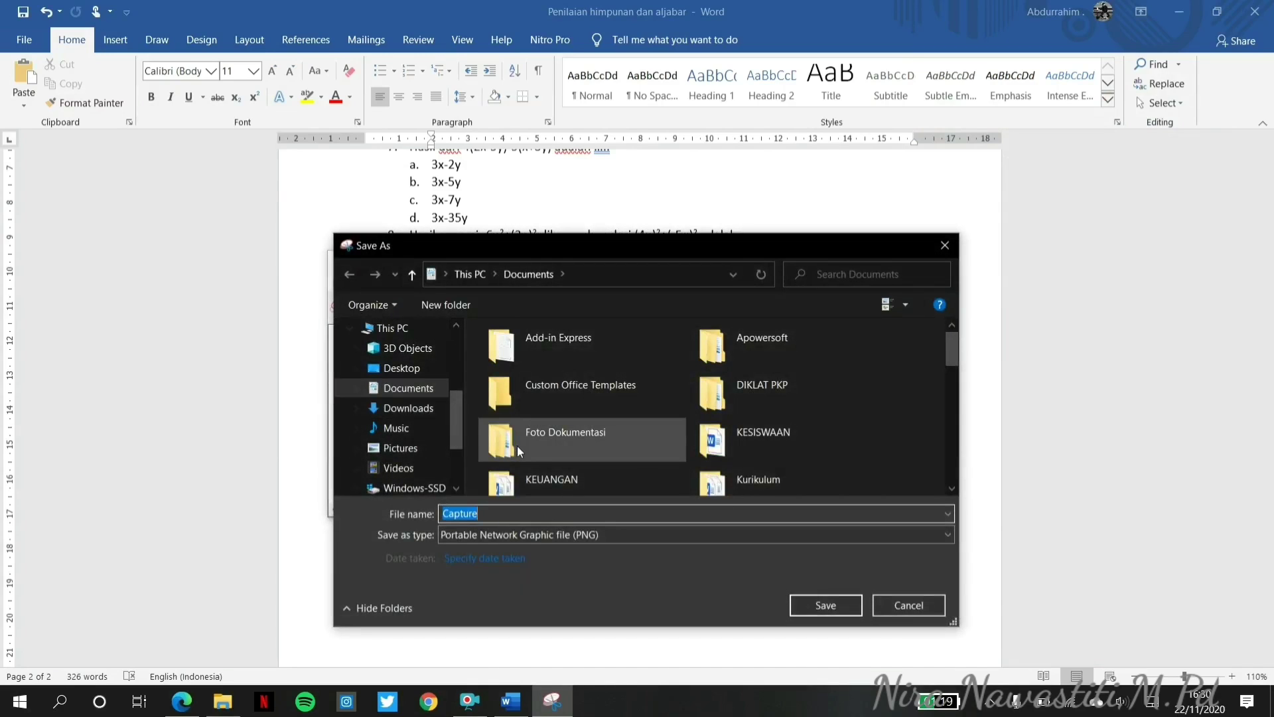
{"action": "type", "text": "10"}
{"action": "key", "text": "Return"}
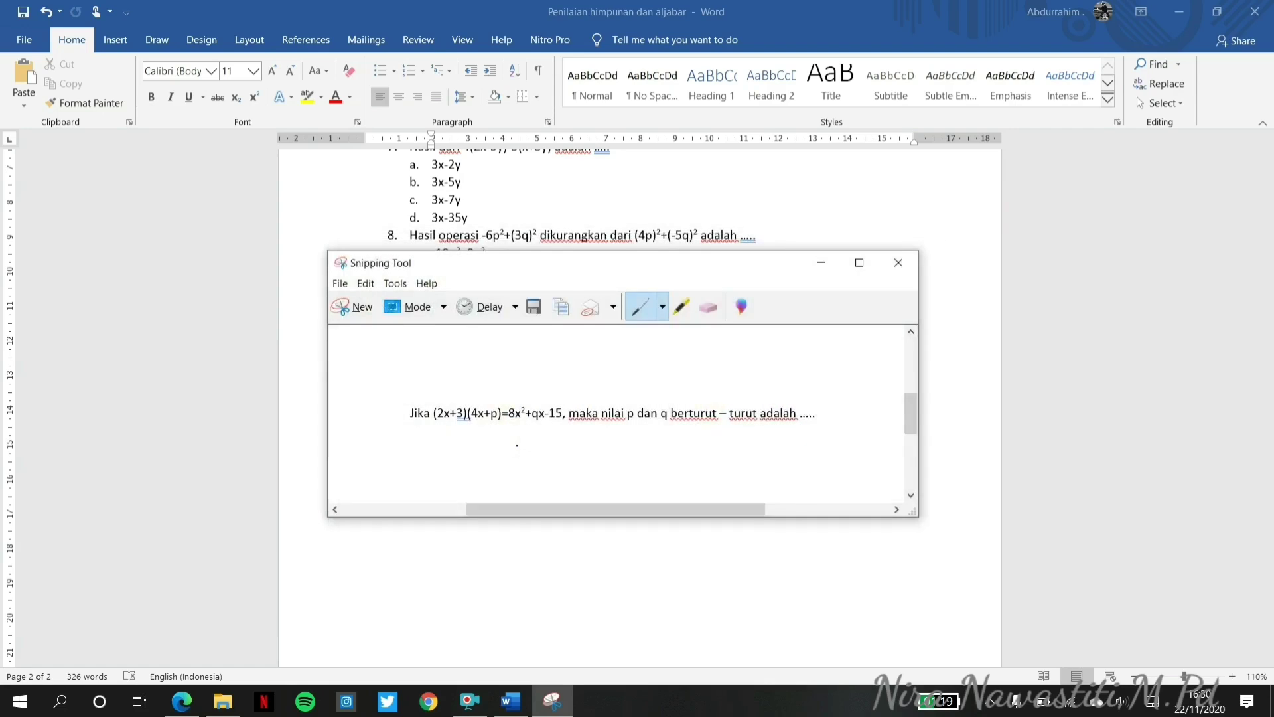
{"action": "left_click", "coordinate": [821, 262]}
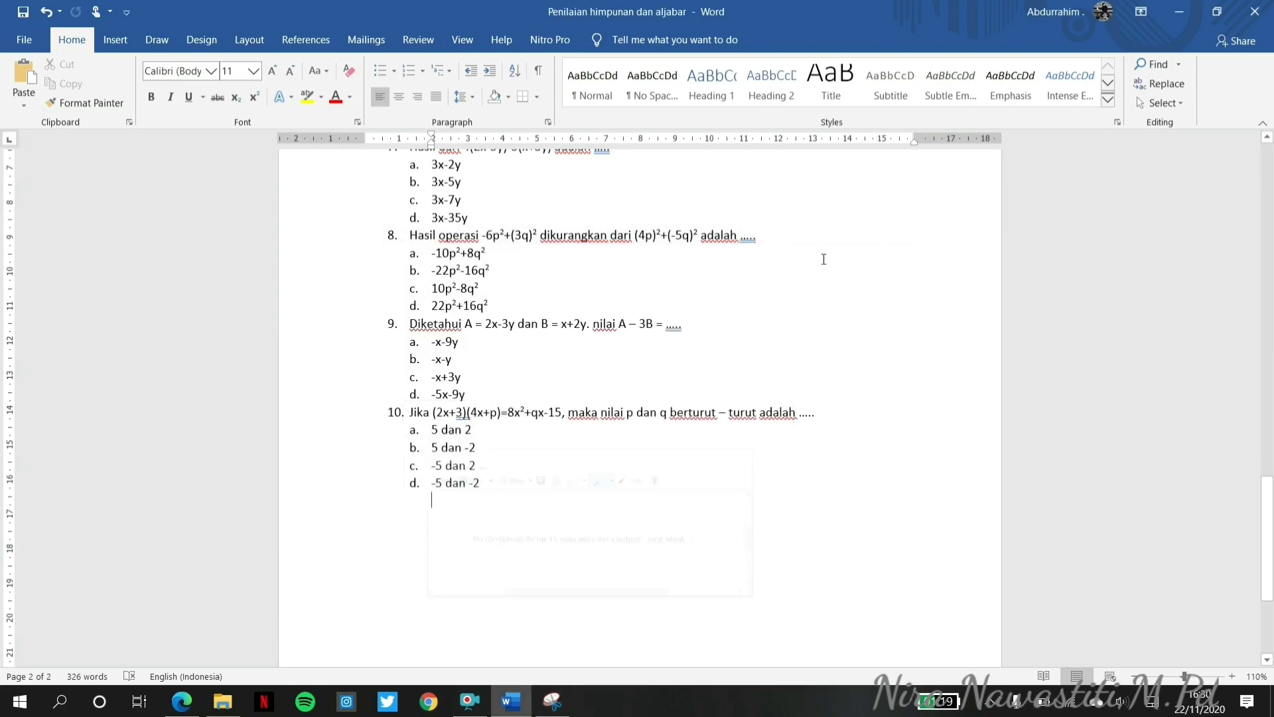
Copy question 10's answers a to d from the Word document into the empty form question's options in Edge.
{"action": "left_click", "coordinate": [492, 484], "text": "shift"}
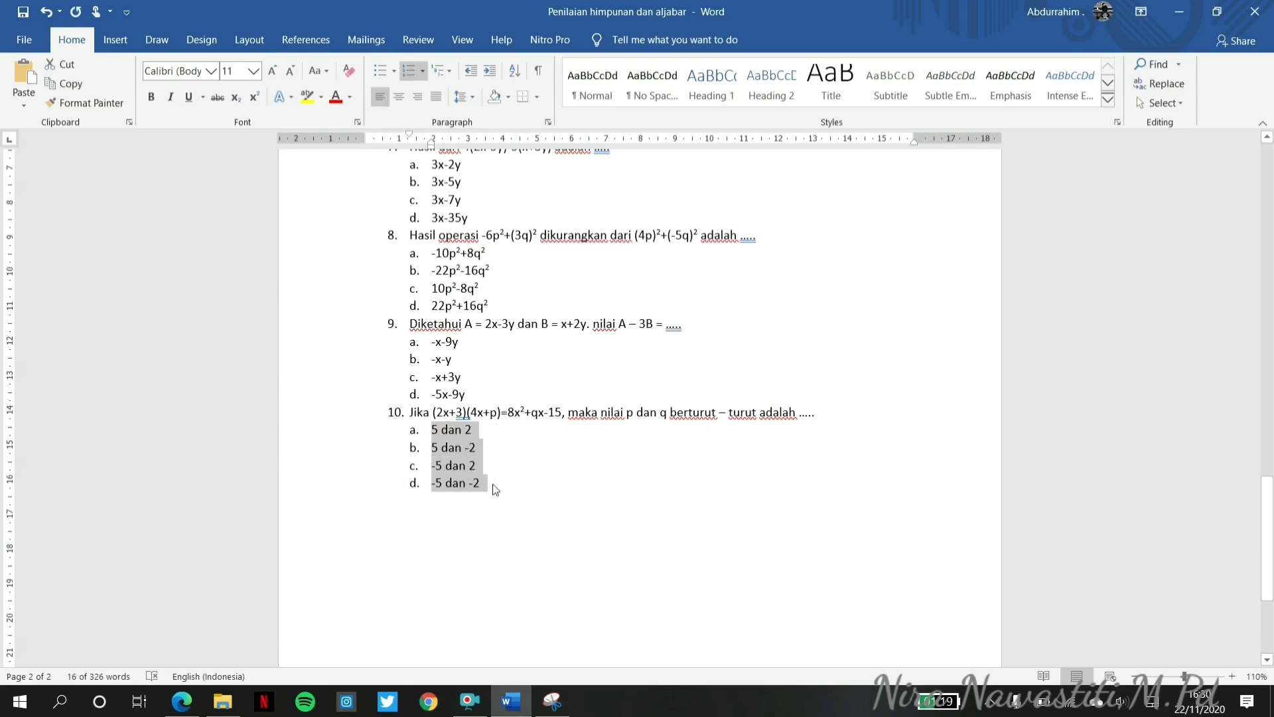
{"action": "left_click", "coordinate": [182, 701]}
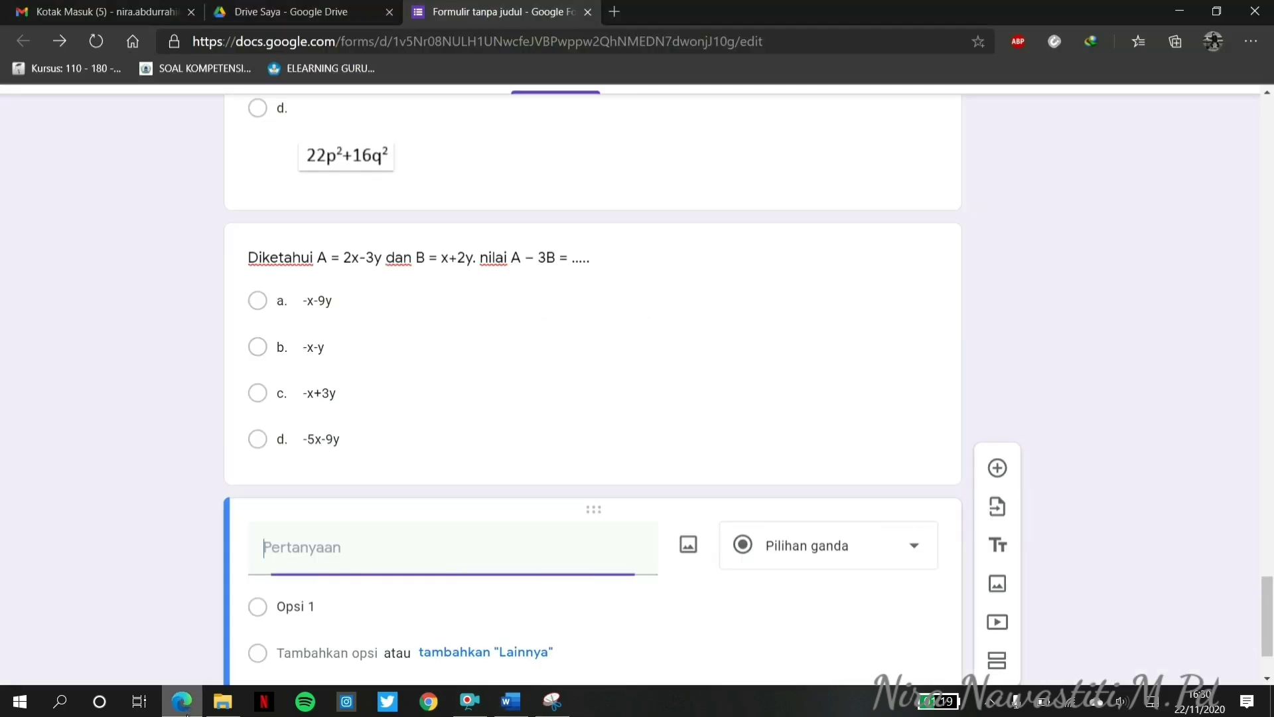
{"action": "left_click", "coordinate": [308, 608]}
{"action": "type", "text": "a.\t5 dan 2 b.\t5 dan -2 c.\t-5 dan 2 d.\t-5 dan -2"}
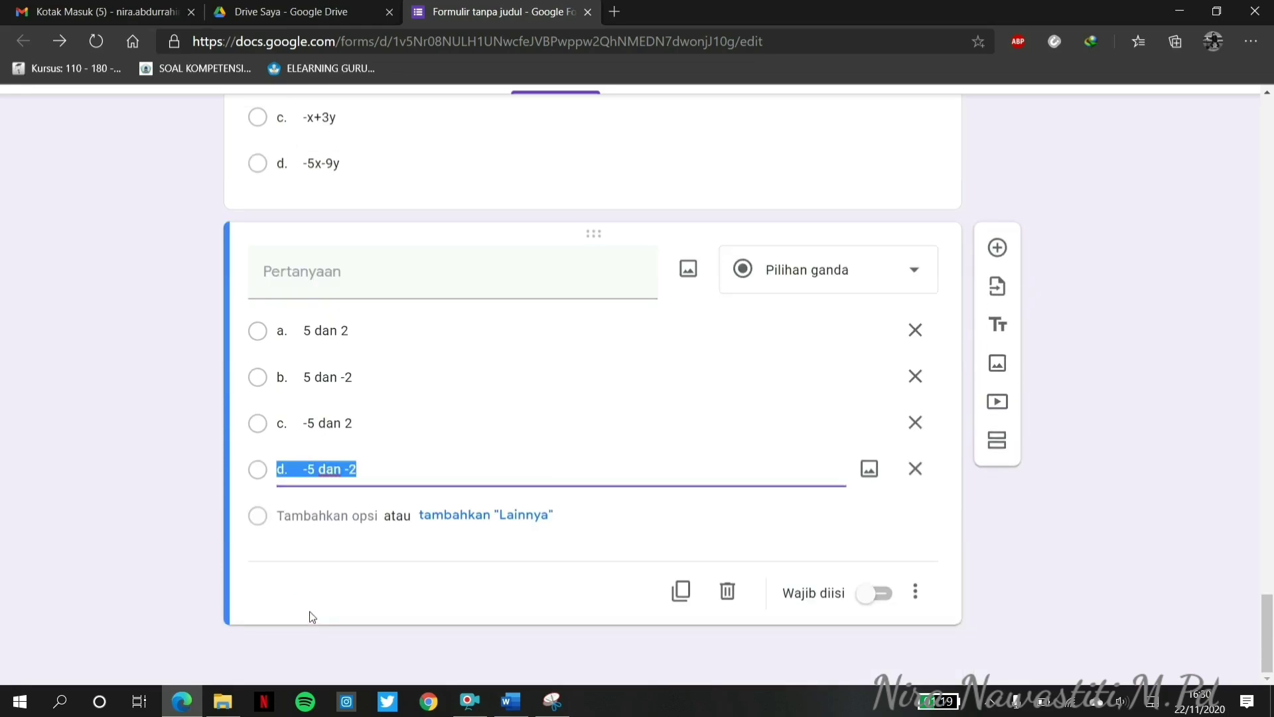
Insert the image "10" from Documents into the question that has no question text.
{"action": "left_click", "coordinate": [603, 295]}
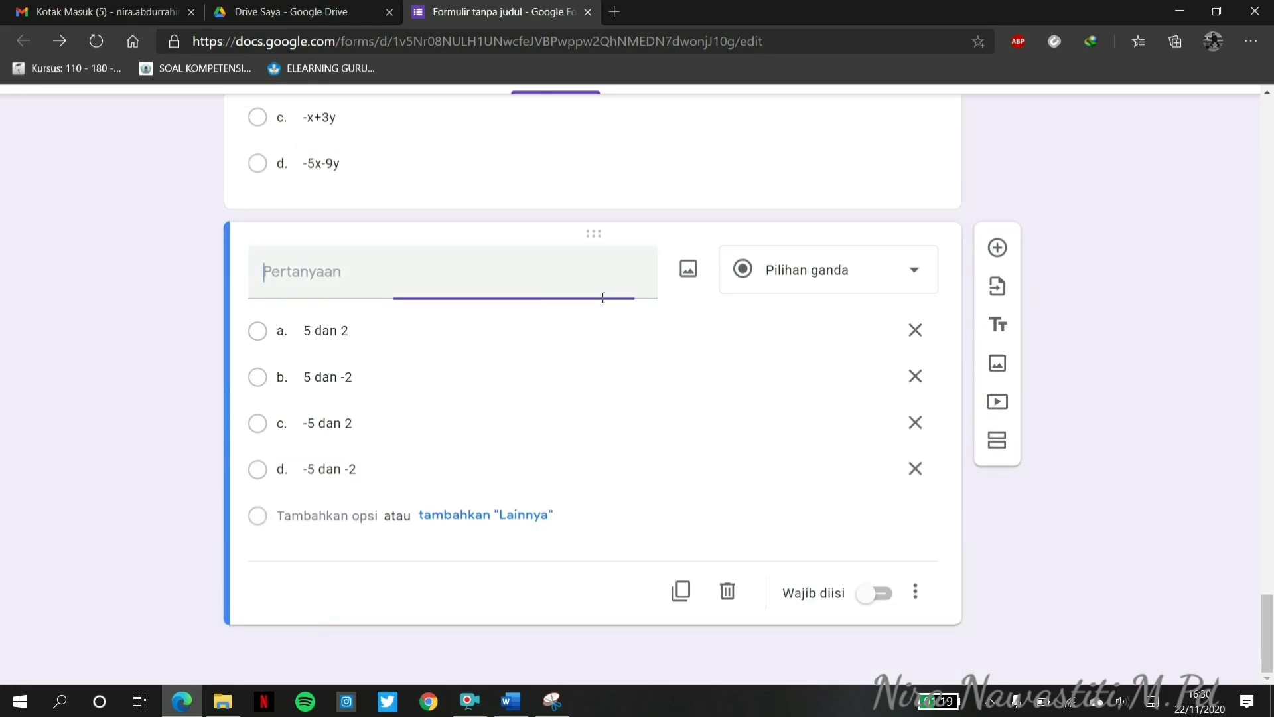
{"action": "left_click", "coordinate": [706, 278]}
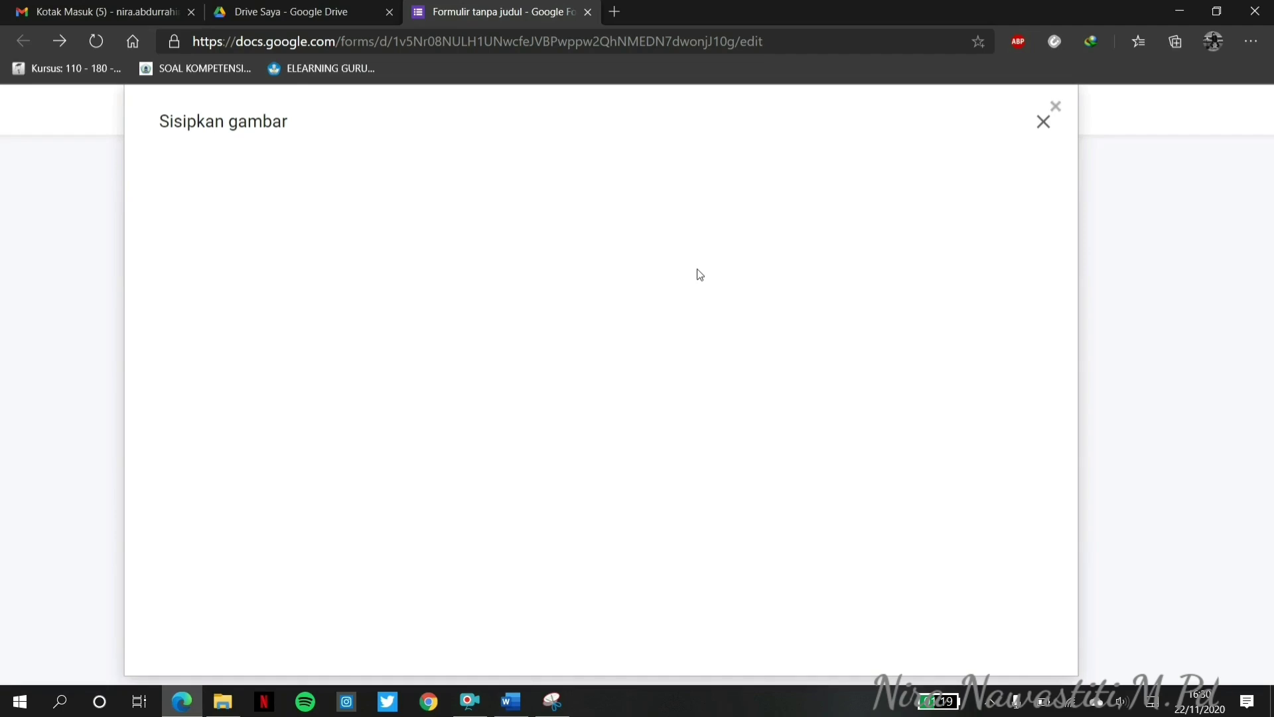
{"action": "left_click", "coordinate": [597, 499]}
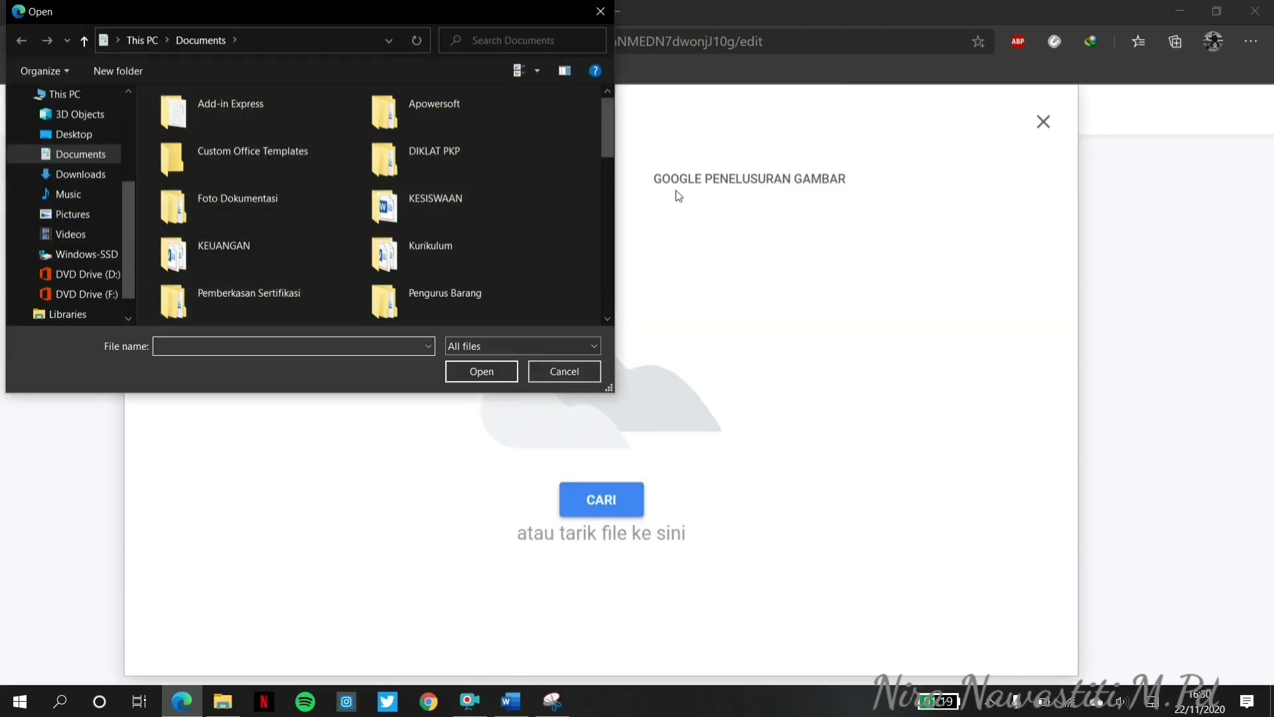
{"action": "scroll", "coordinate": [602, 201], "scroll_direction": "down", "scroll_amount": 5}
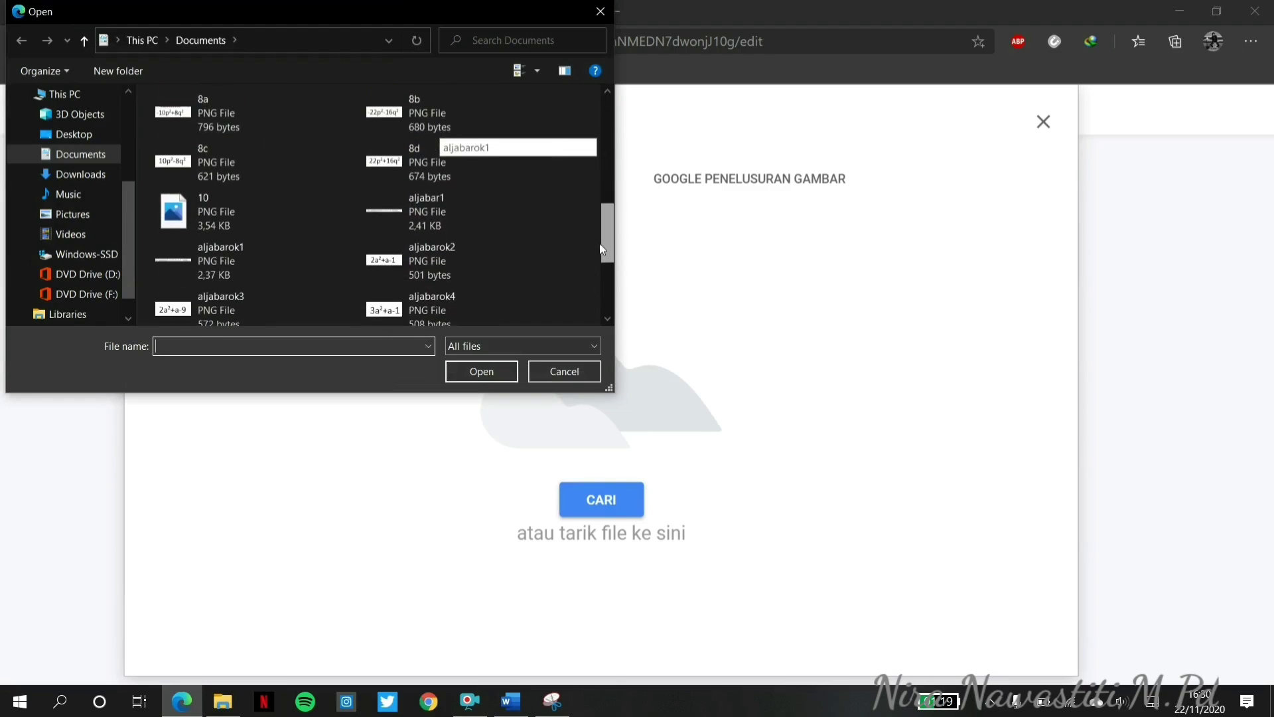
{"action": "left_click", "coordinate": [268, 218]}
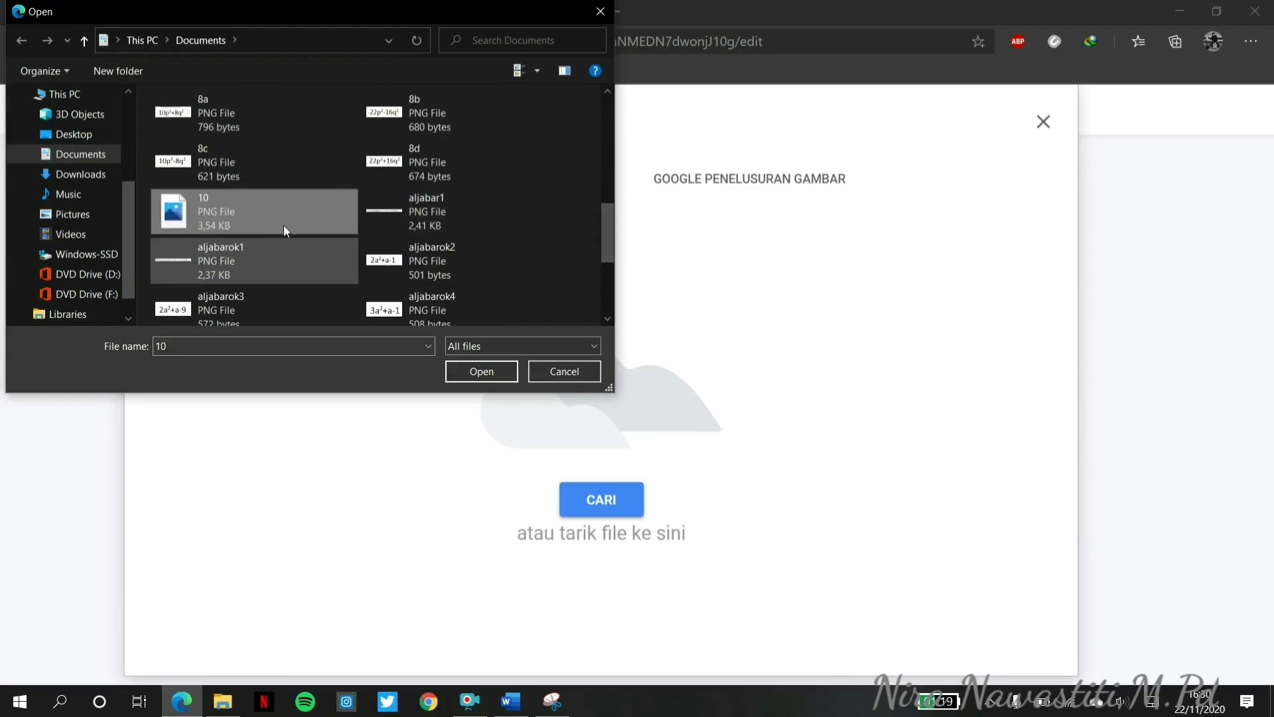
{"action": "left_click", "coordinate": [457, 364]}
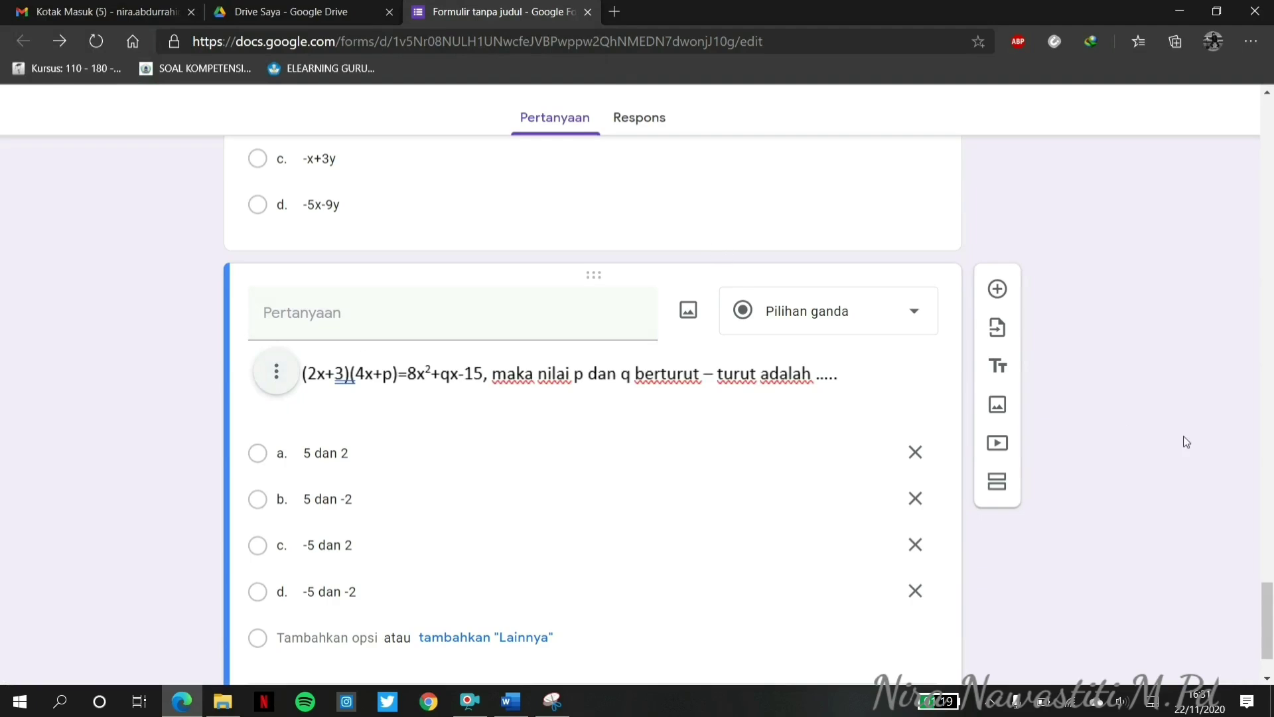
Open the form's settings and limit respondents to one response (Batasi ke 1 tanggapan).
{"action": "scroll", "coordinate": [1267, 650], "scroll_direction": "down", "scroll_amount": 2}
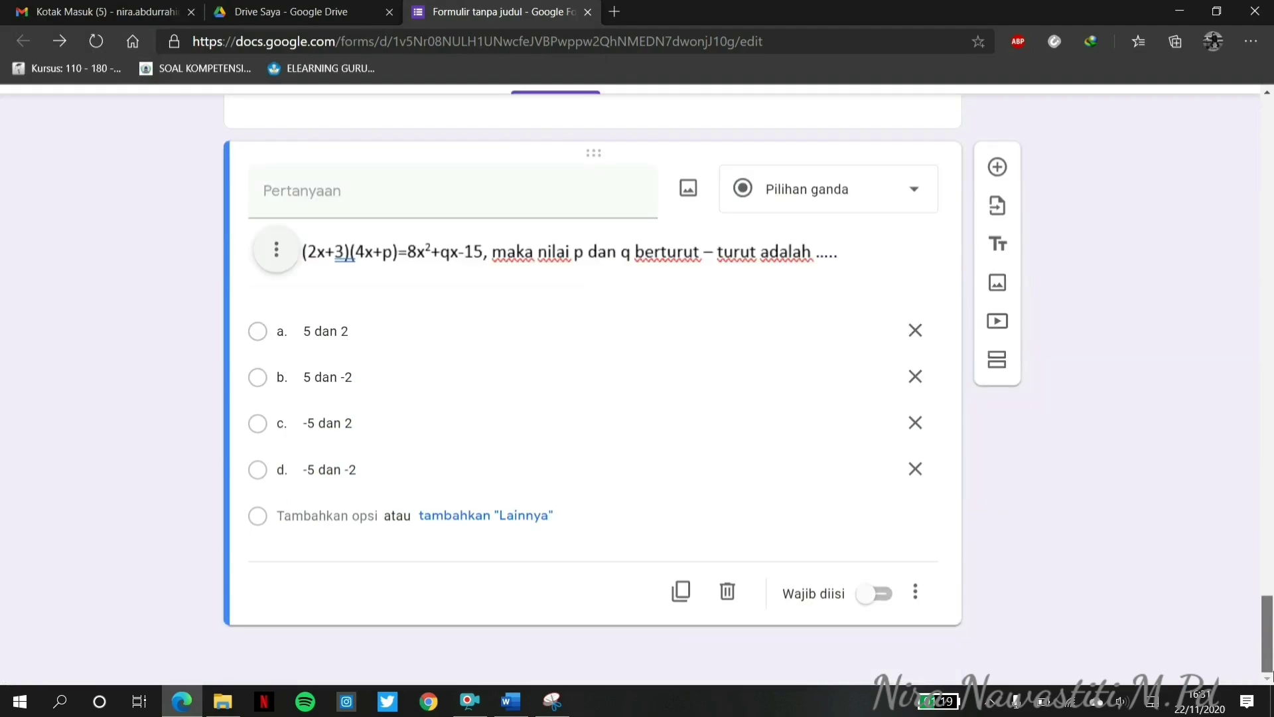
{"action": "scroll", "coordinate": [1268, 657], "scroll_direction": "up", "scroll_amount": 3}
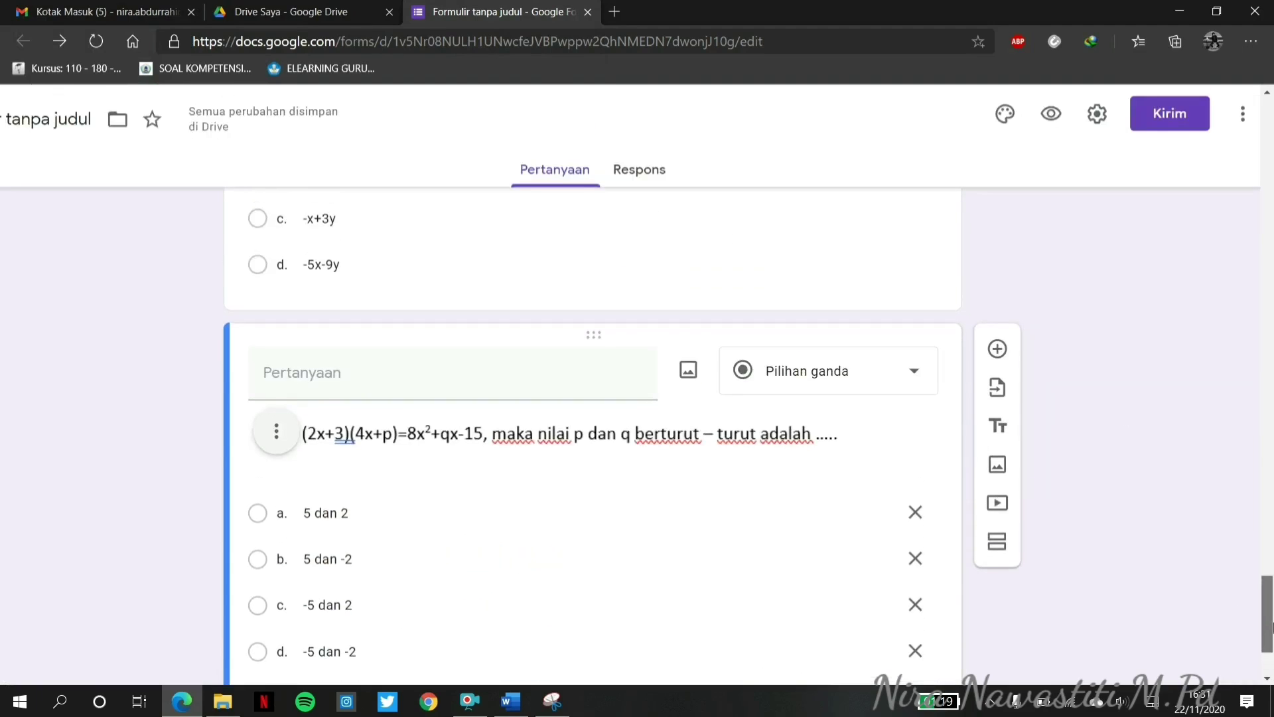
{"action": "scroll", "coordinate": [1269, 625], "scroll_direction": "down", "scroll_amount": 3}
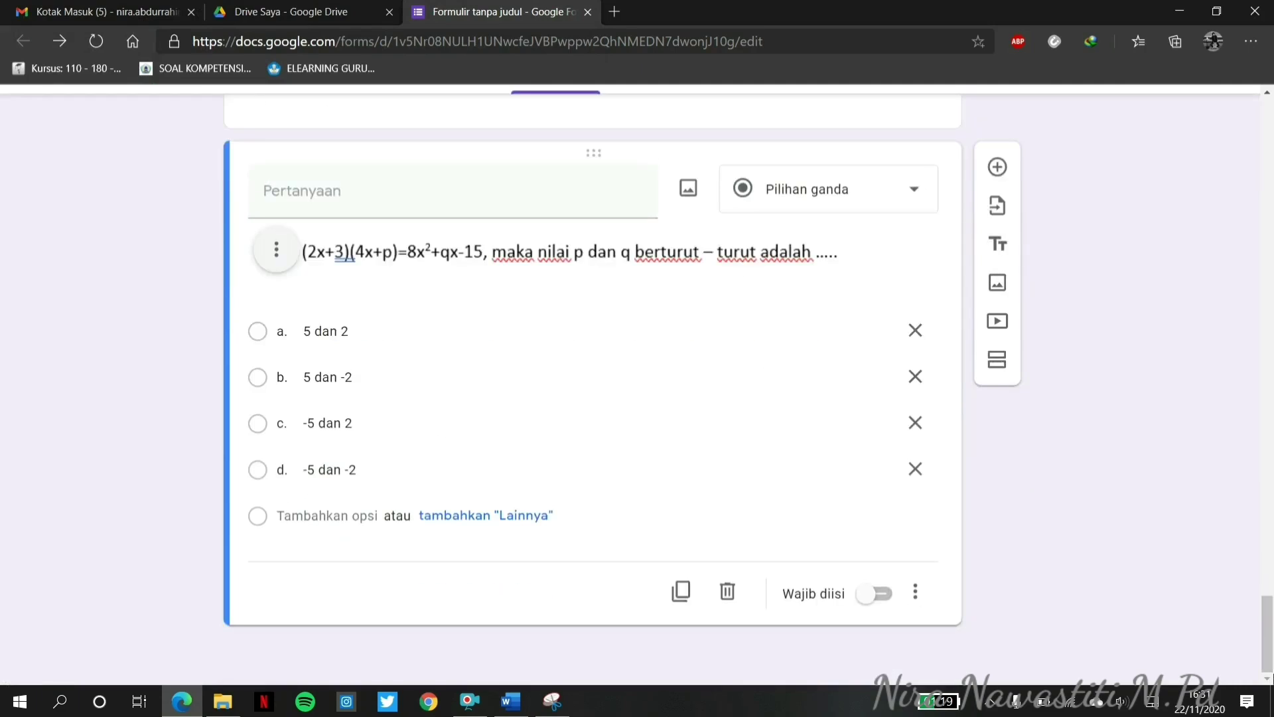
{"action": "scroll", "coordinate": [1098, 130], "scroll_direction": "up", "scroll_amount": 20}
{"action": "left_click", "coordinate": [1097, 116]}
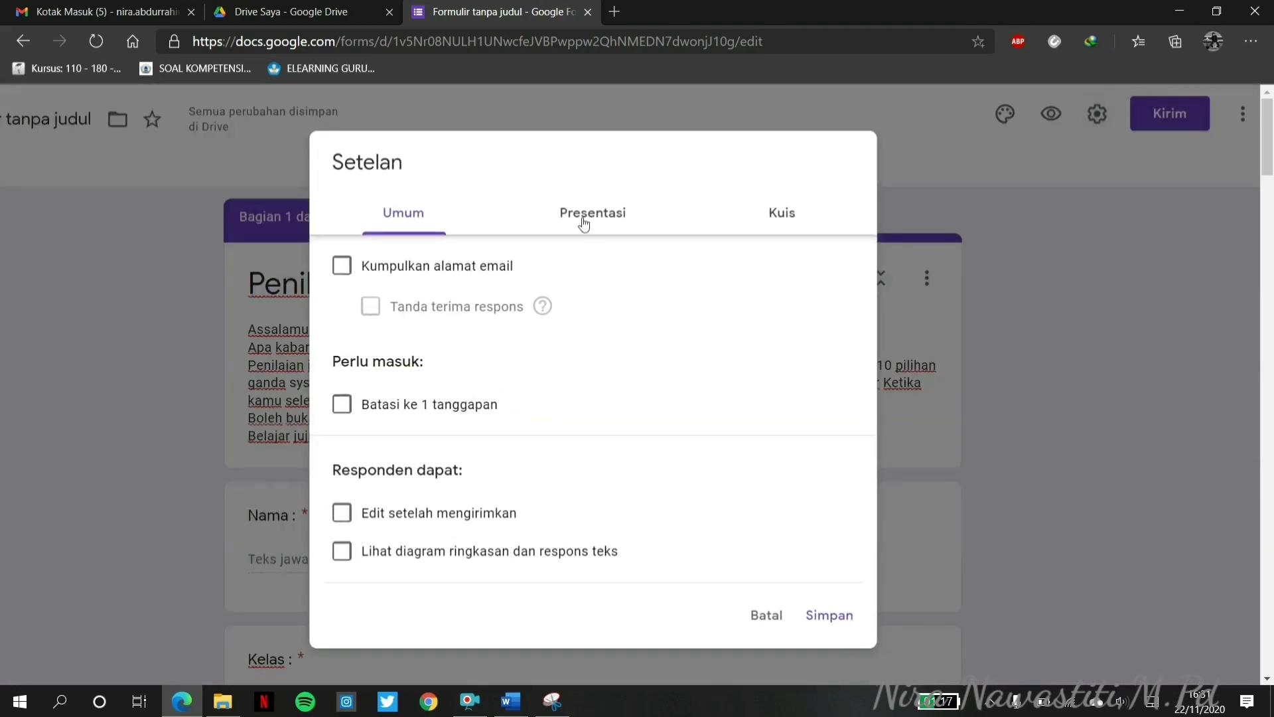
{"action": "left_click", "coordinate": [343, 405]}
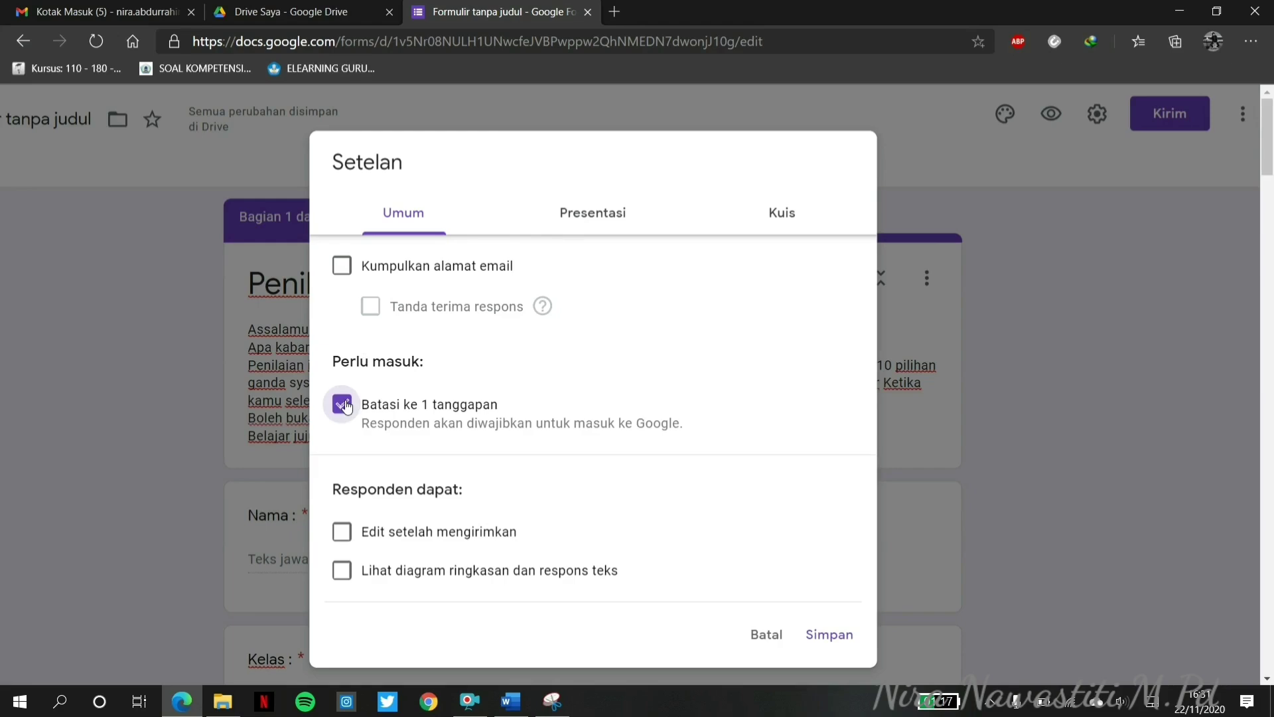
In the presentation settings, enable shuffled question order (Acak urutan pertanyaan) and the progress display (Tampilkan status progres).
{"action": "left_click", "coordinate": [594, 214]}
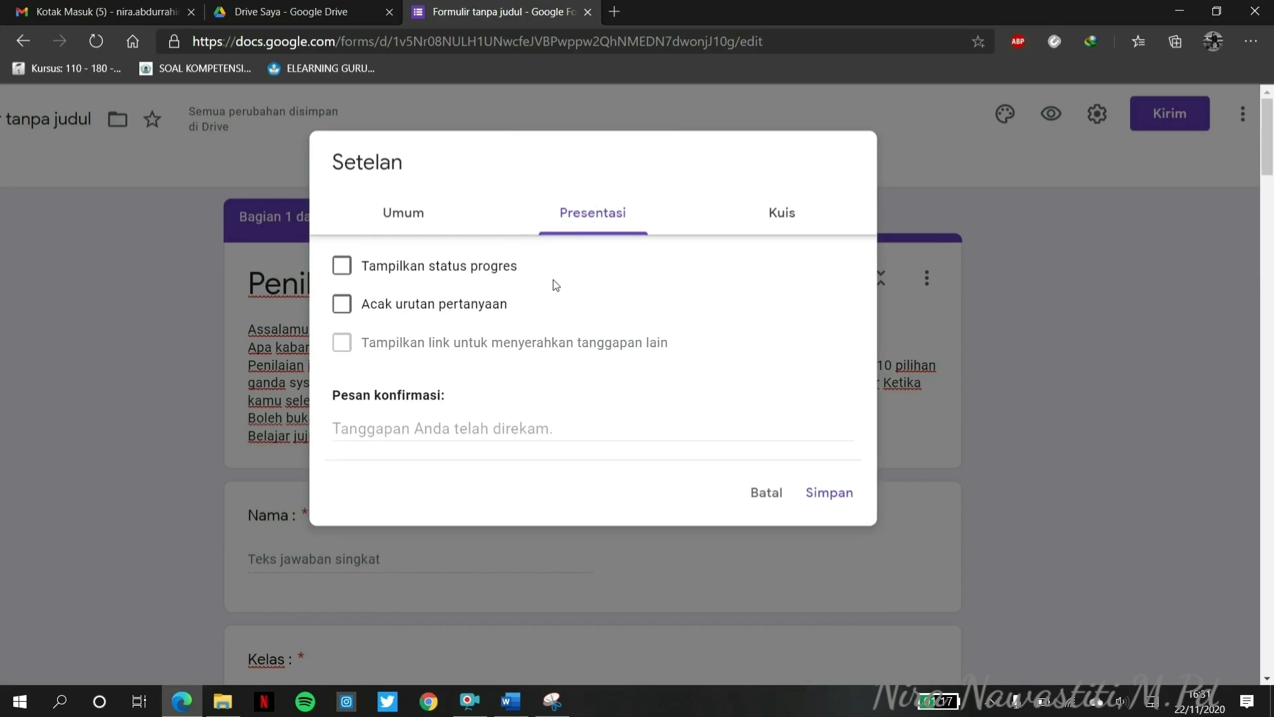
{"action": "left_click", "coordinate": [341, 306]}
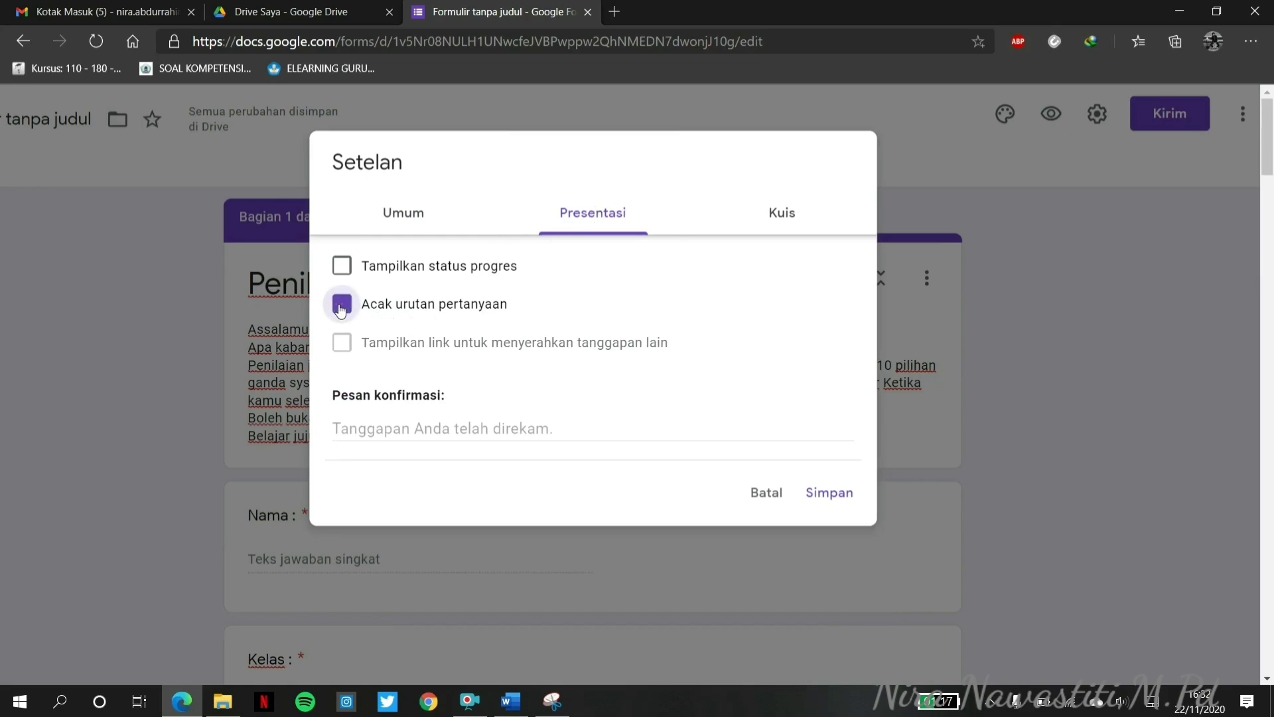
{"action": "left_click", "coordinate": [342, 266]}
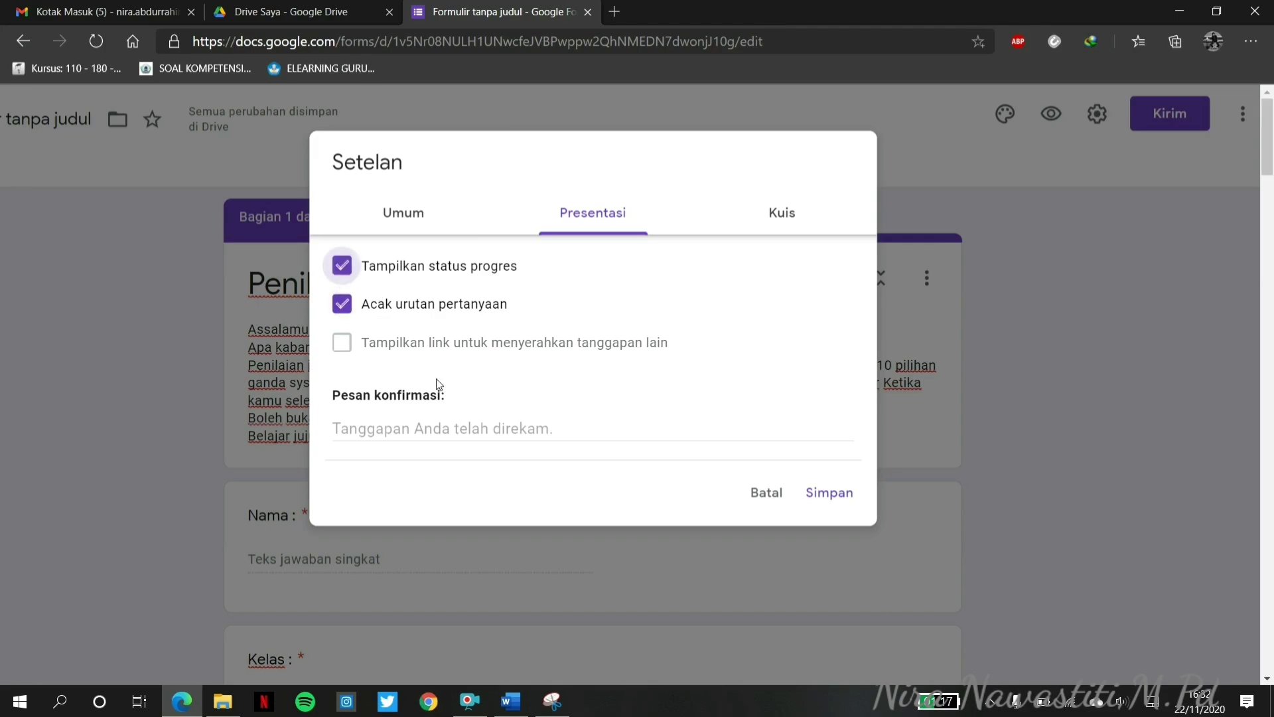
Set the confirmation message to "Terimakasih sudah berusaha menolak kemalasan dan kebodohan diri sendiri. Semangat terus untuk menjadi murid yang ingin tahu.".
{"action": "left_click", "coordinate": [422, 430]}
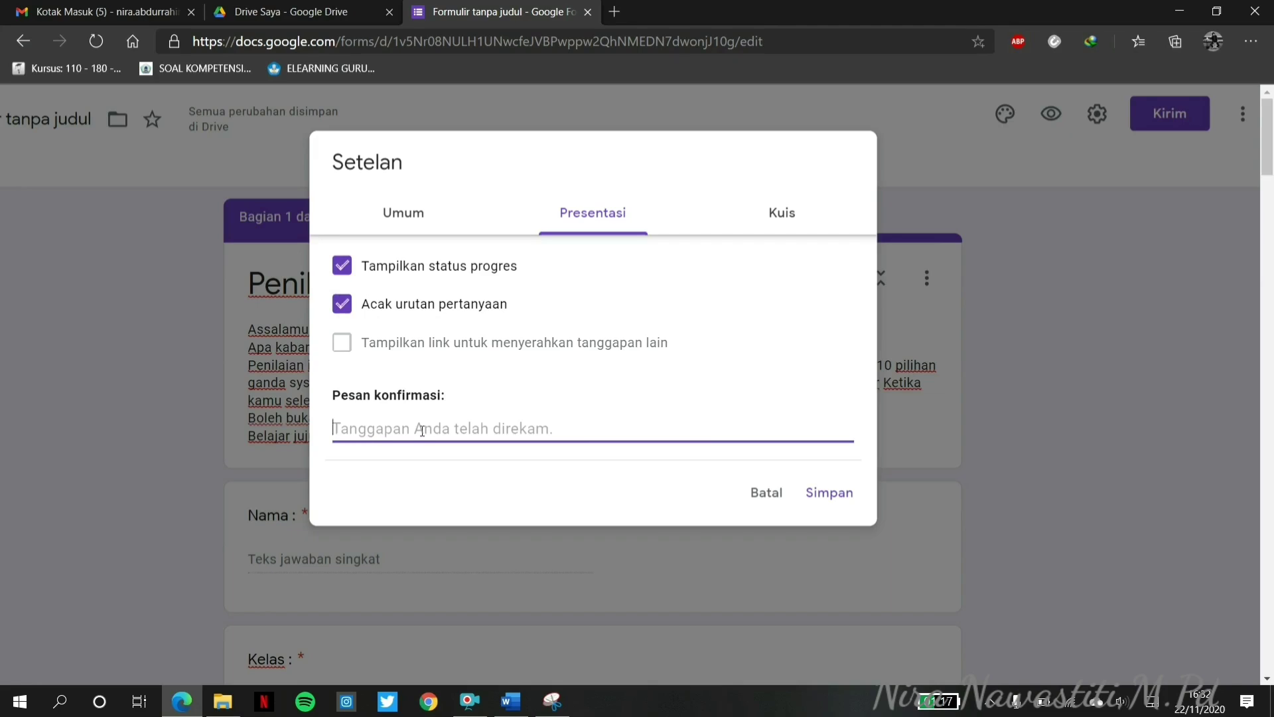
{"action": "key", "text": "Caps_Lock"}
{"action": "type", "text": "T"}
{"action": "key", "text": "Caps_Lock"}
{"action": "type", "text": "er"}
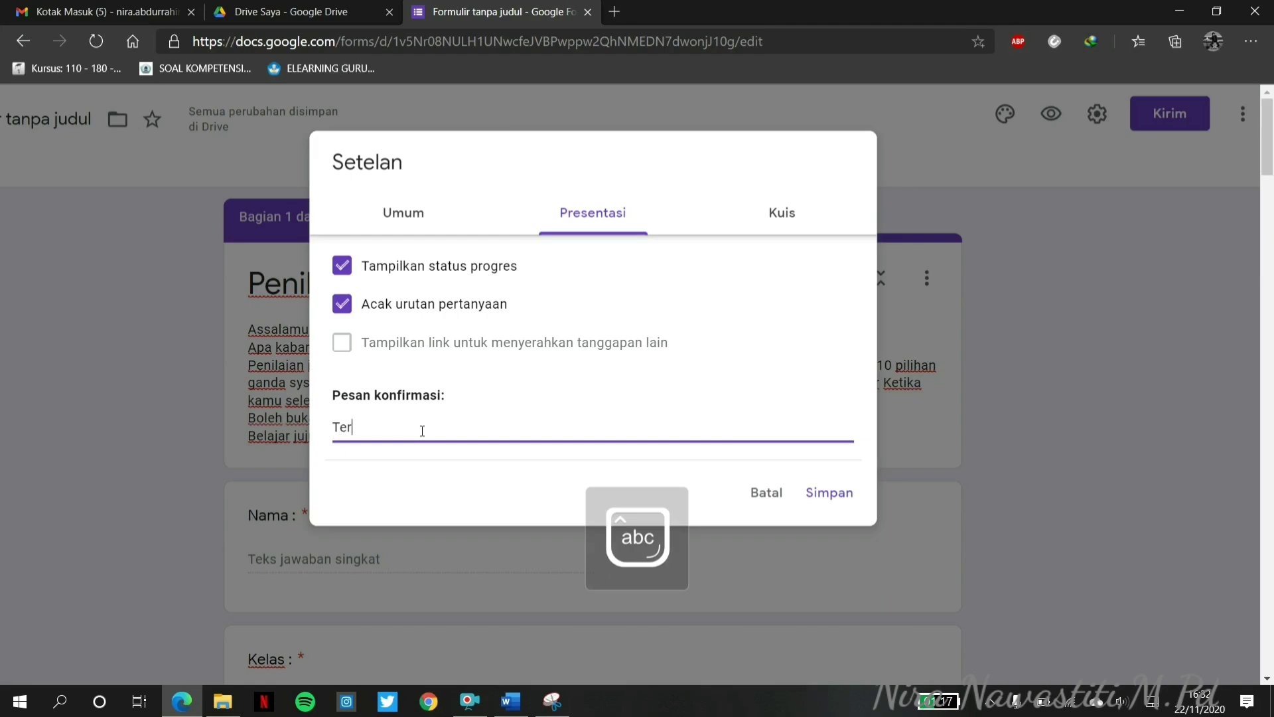
{"action": "type", "text": "imakasih sudah"}
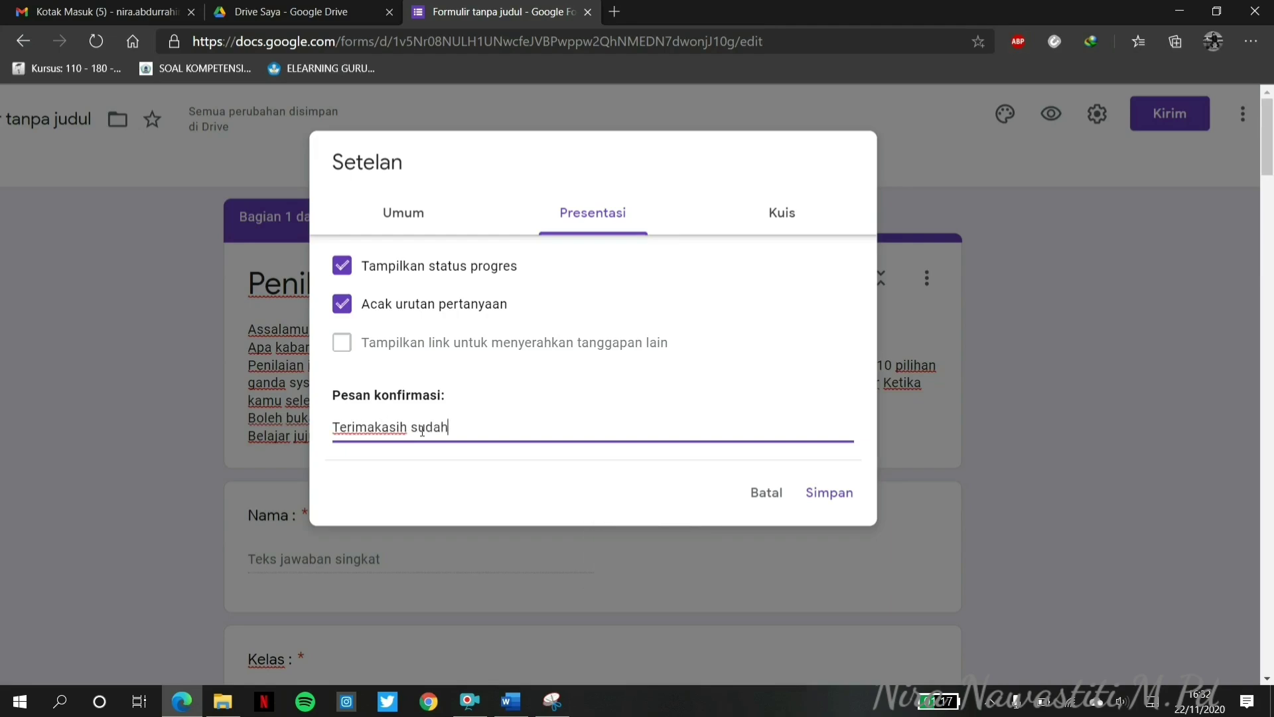
{"action": "type", "text": " berusaha menolak"}
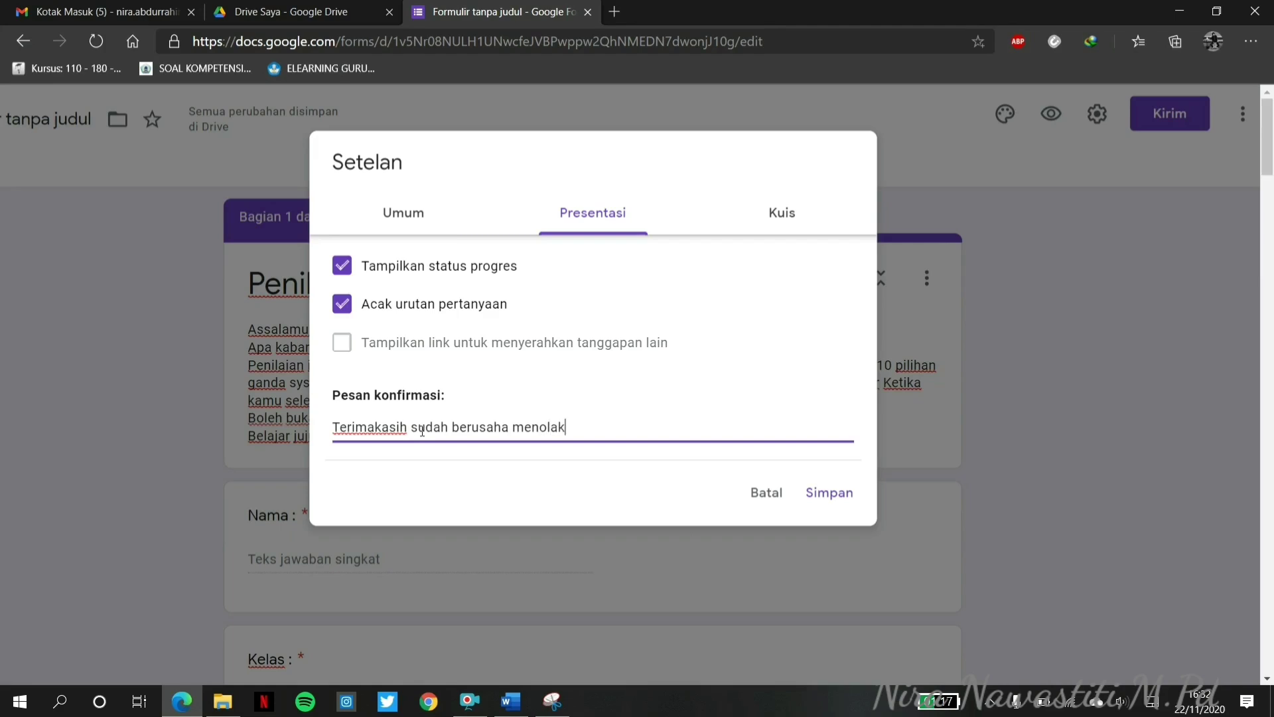
{"action": "type", "text": " kema"}
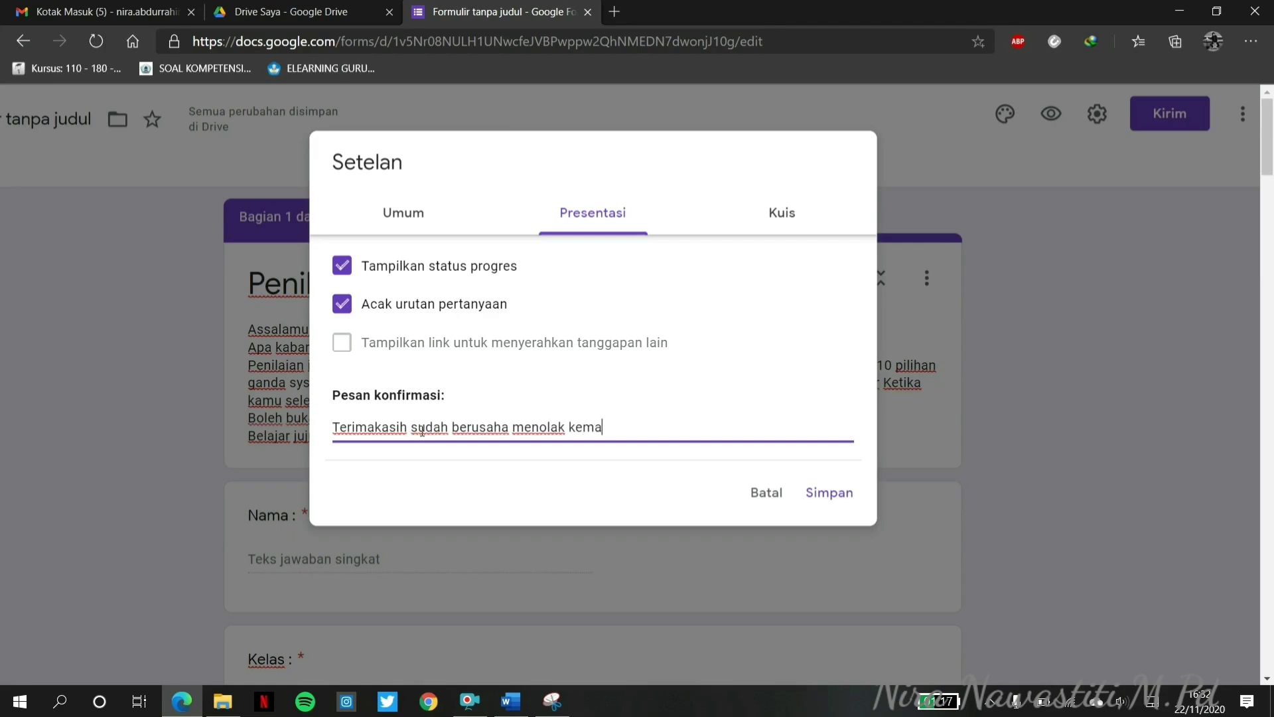
{"action": "type", "text": "lasan dan kebodohan diri s"}
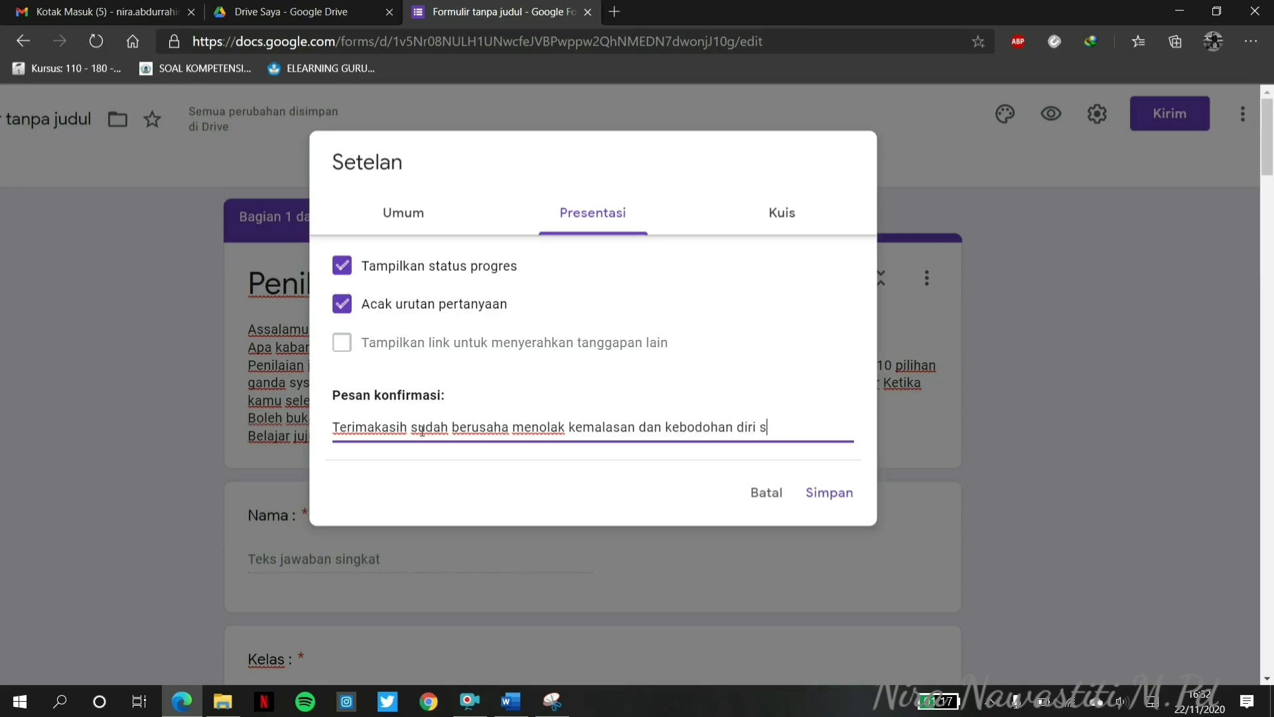
{"action": "type", "text": "endiri. Se"}
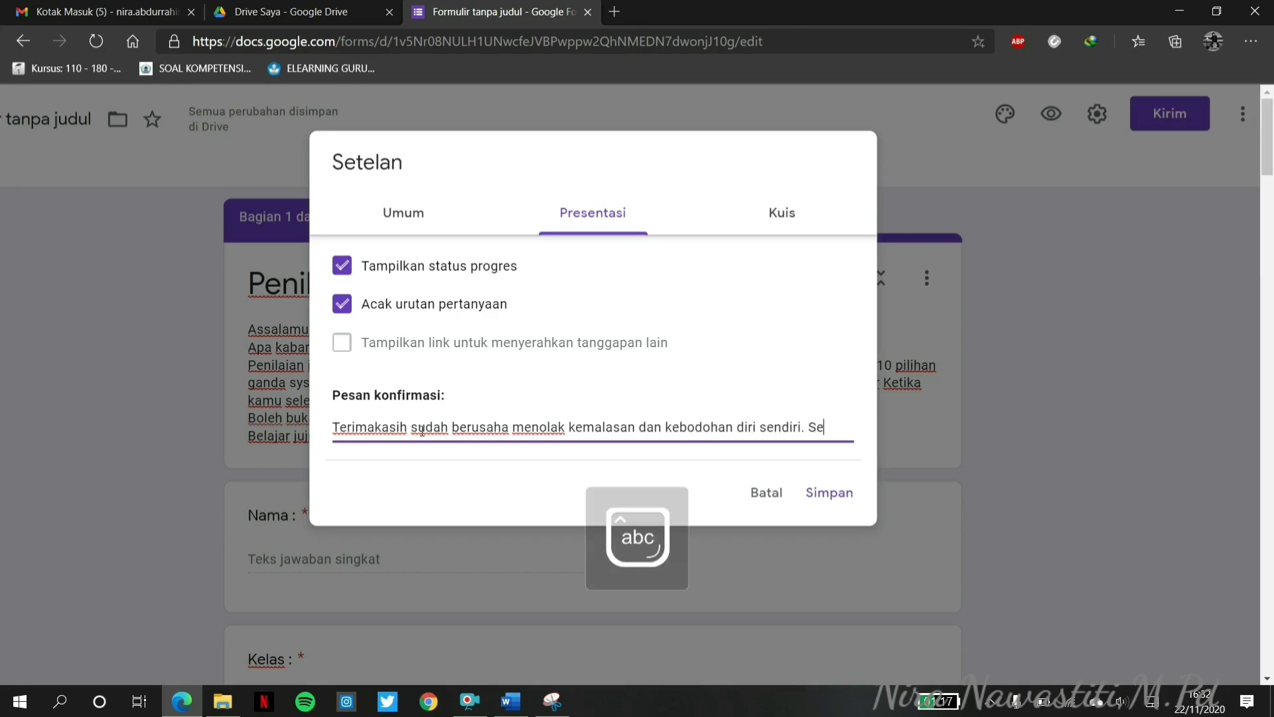
{"action": "type", "text": "mangat terus un"}
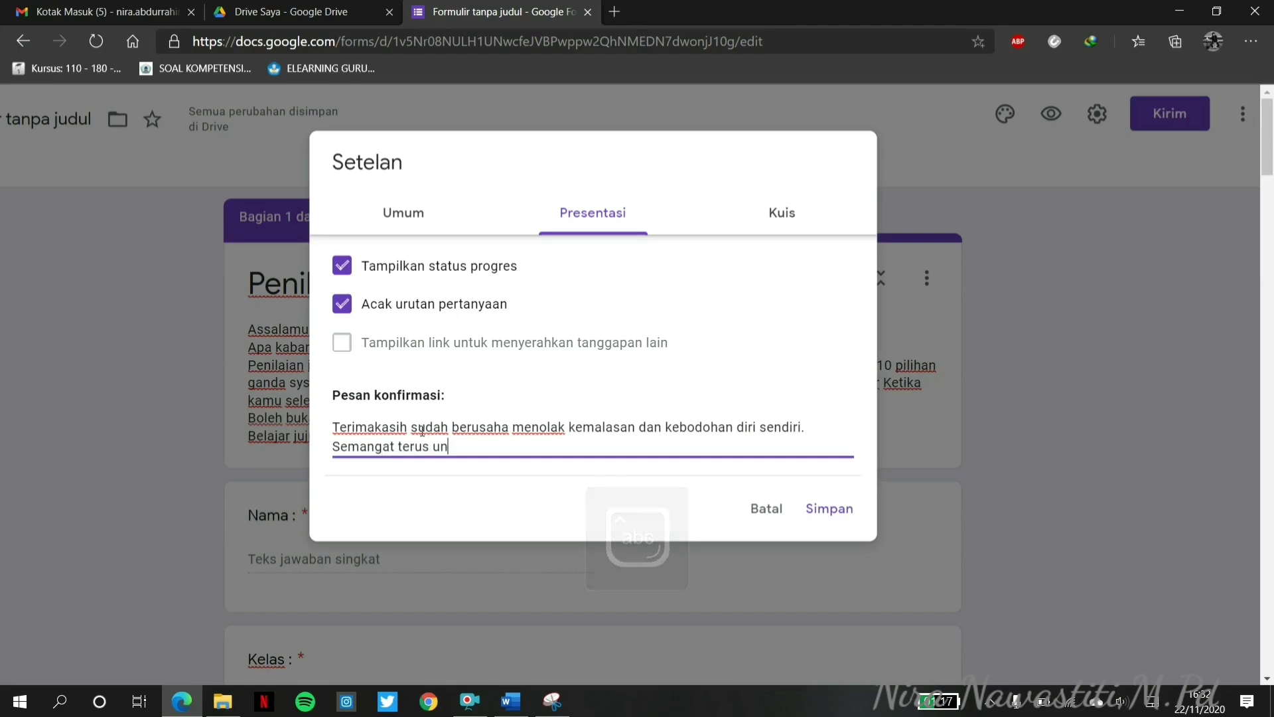
{"action": "type", "text": "tuk menja"}
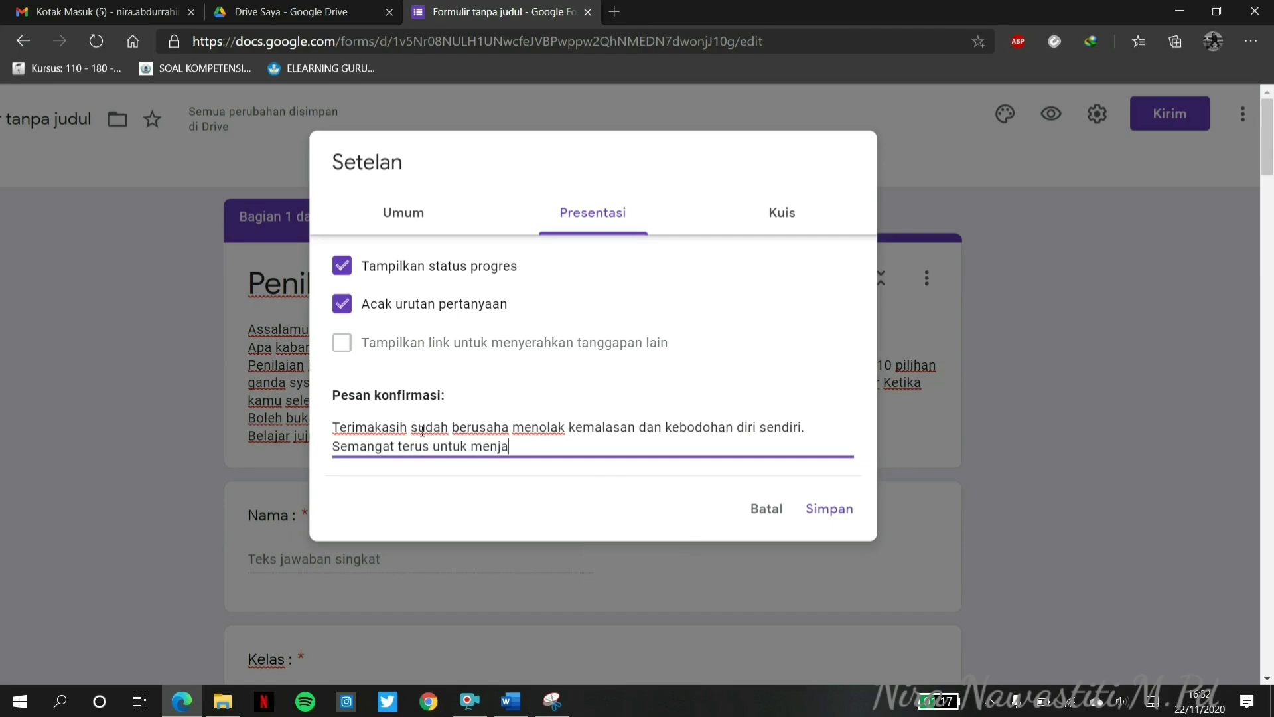
{"action": "type", "text": "di murid yang ingin tahu."}
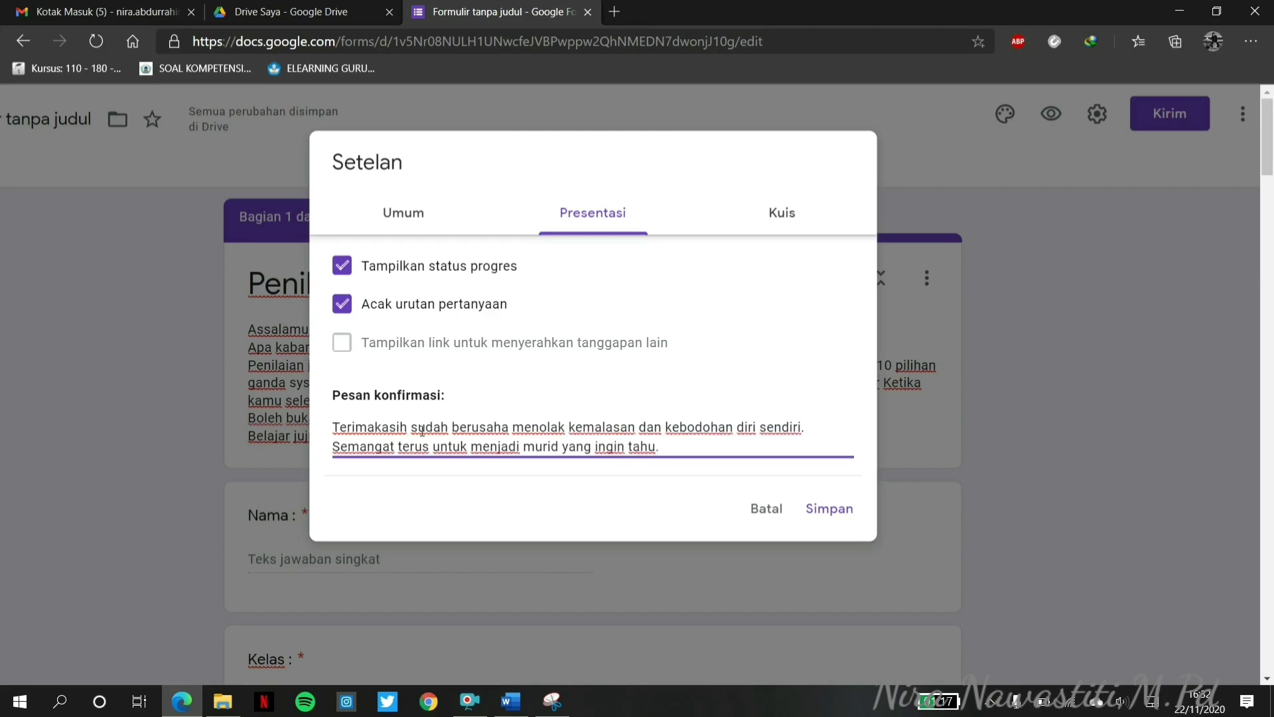
Append "Semoga mendapatkan nilai di atas KKM. okay." to the confirmation message and save the settings.
{"action": "key", "text": "Caps_Lock"}
{"action": "type", "text": "hu."}
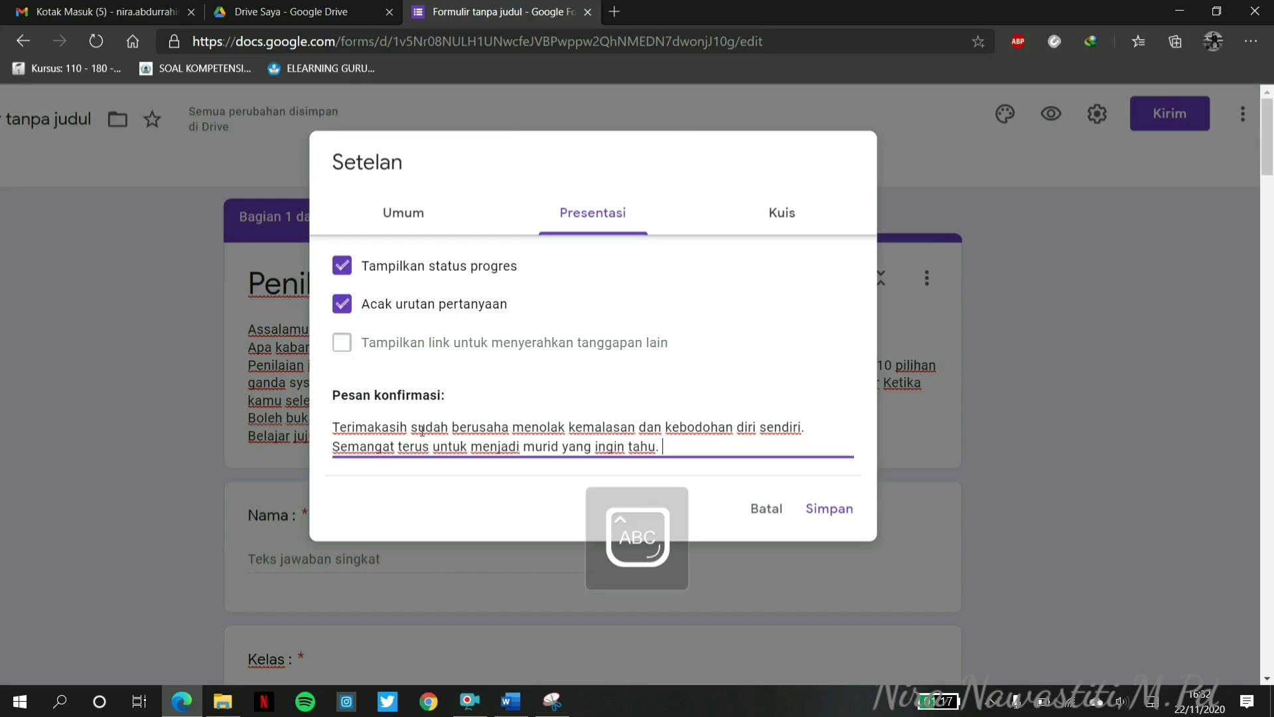
{"action": "key", "text": "Caps_Lock"}
{"action": "type", "text": "Semoga mendapatkan n"}
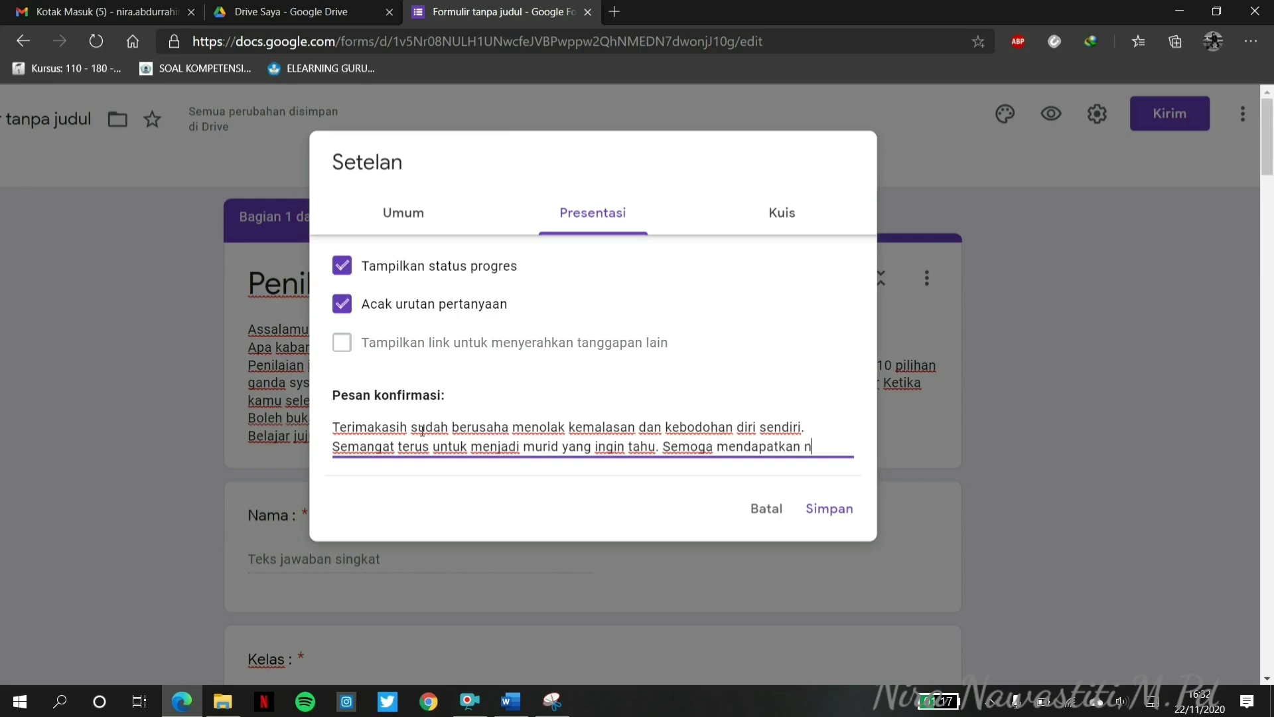
{"action": "type", "text": "ilai di atas"}
{"action": "key", "text": "Caps_Lock"}
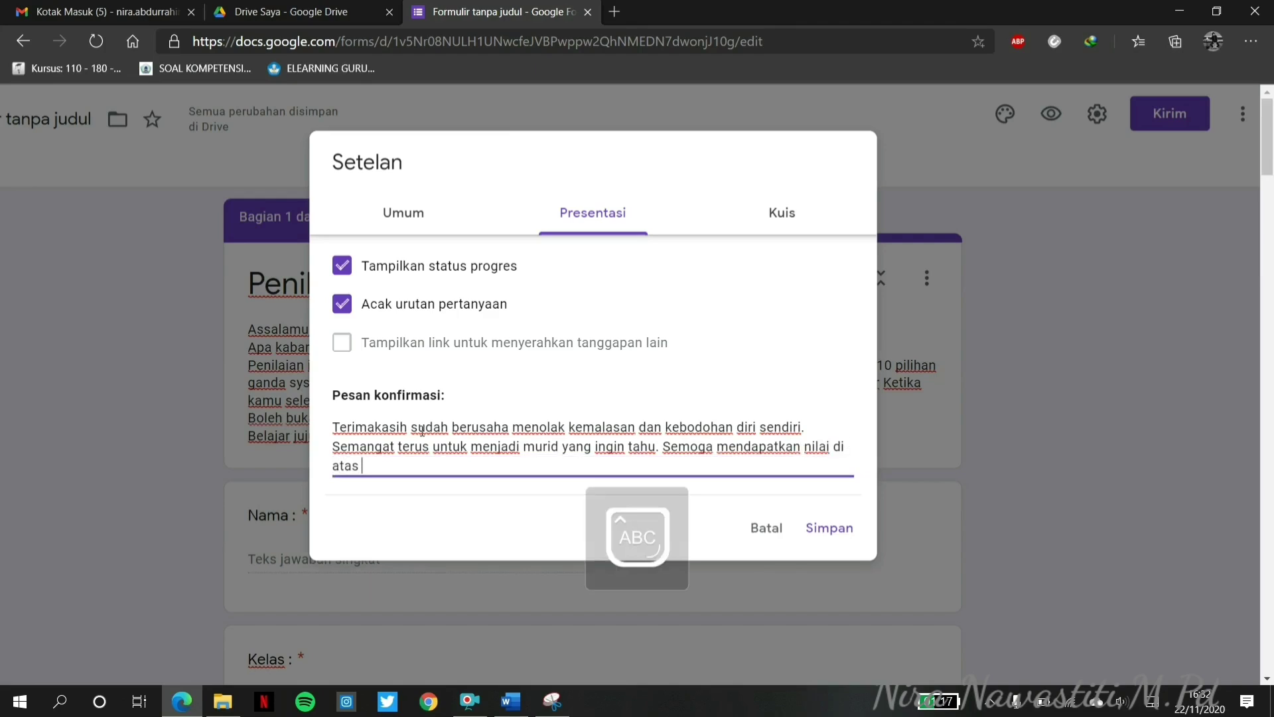
{"action": "type", "text": "KKM"}
{"action": "key", "text": "Caps_Lock"}
{"action": "type", "text": ". okay."}
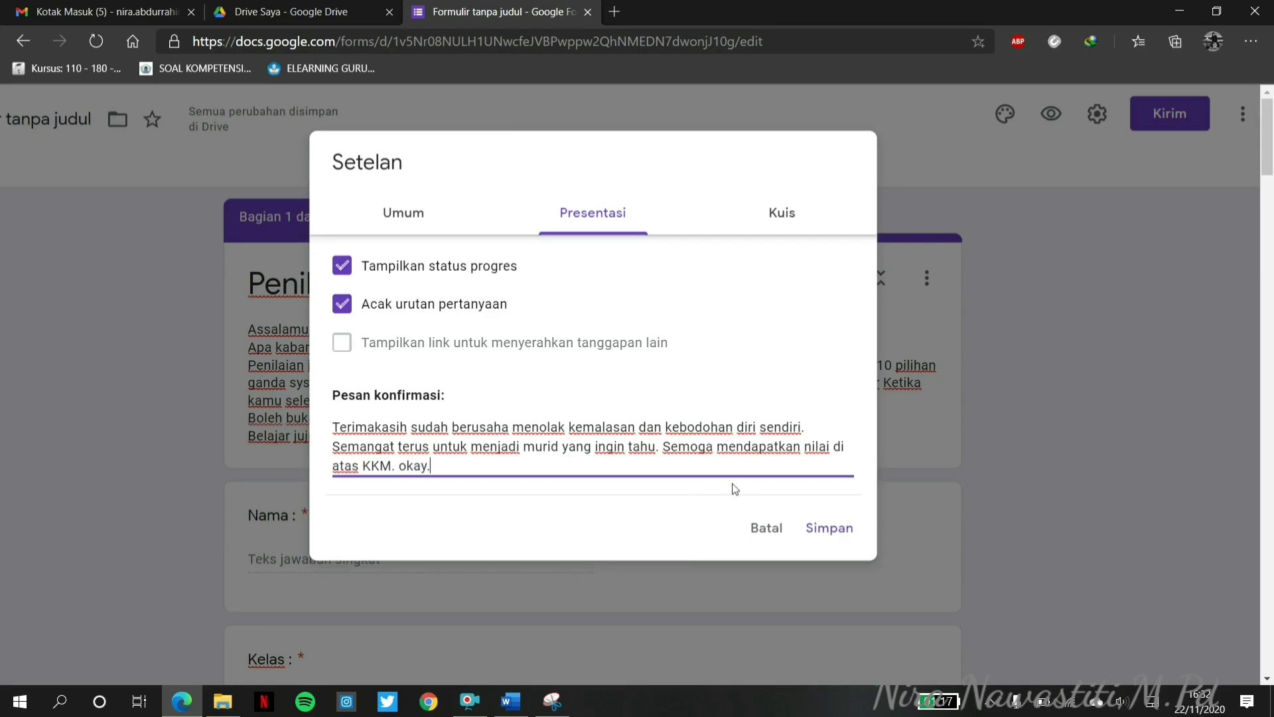
{"action": "left_click", "coordinate": [818, 527]}
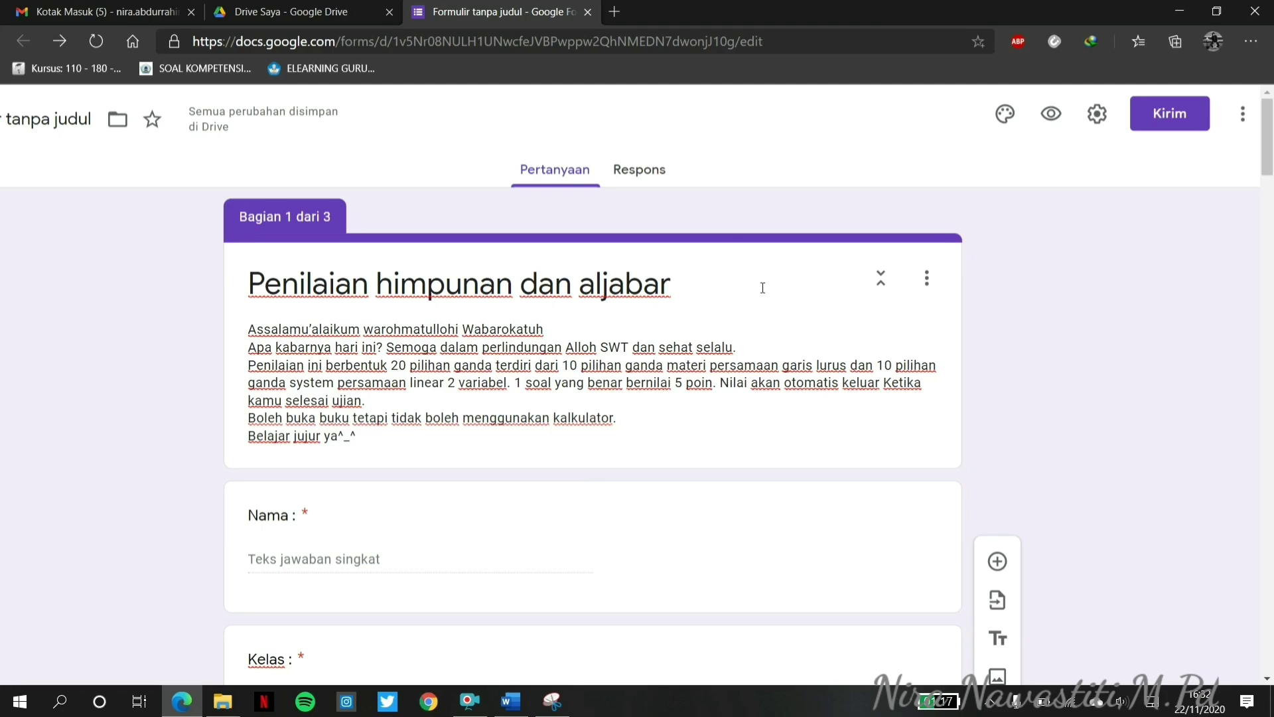
Turn the form into a quiz (Jadikan ini sebagai kuis) in the quiz settings and save.
{"action": "left_click", "coordinate": [1098, 119]}
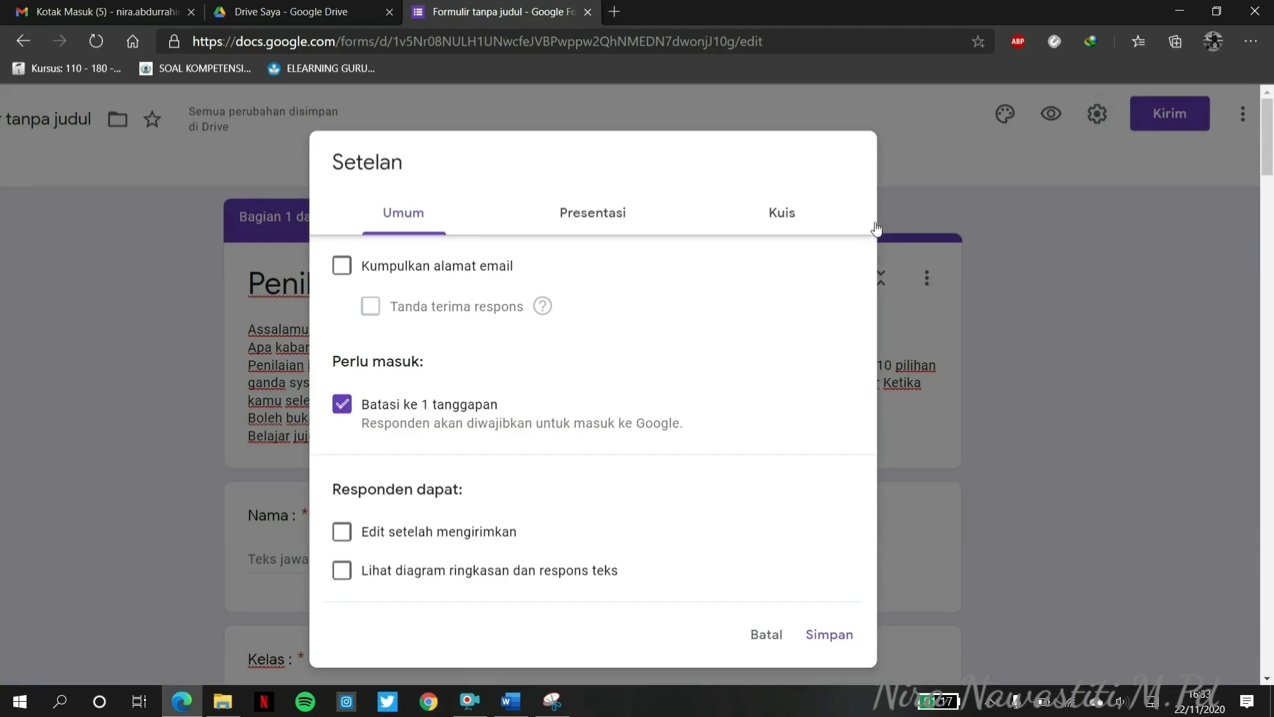
{"action": "left_click", "coordinate": [798, 219]}
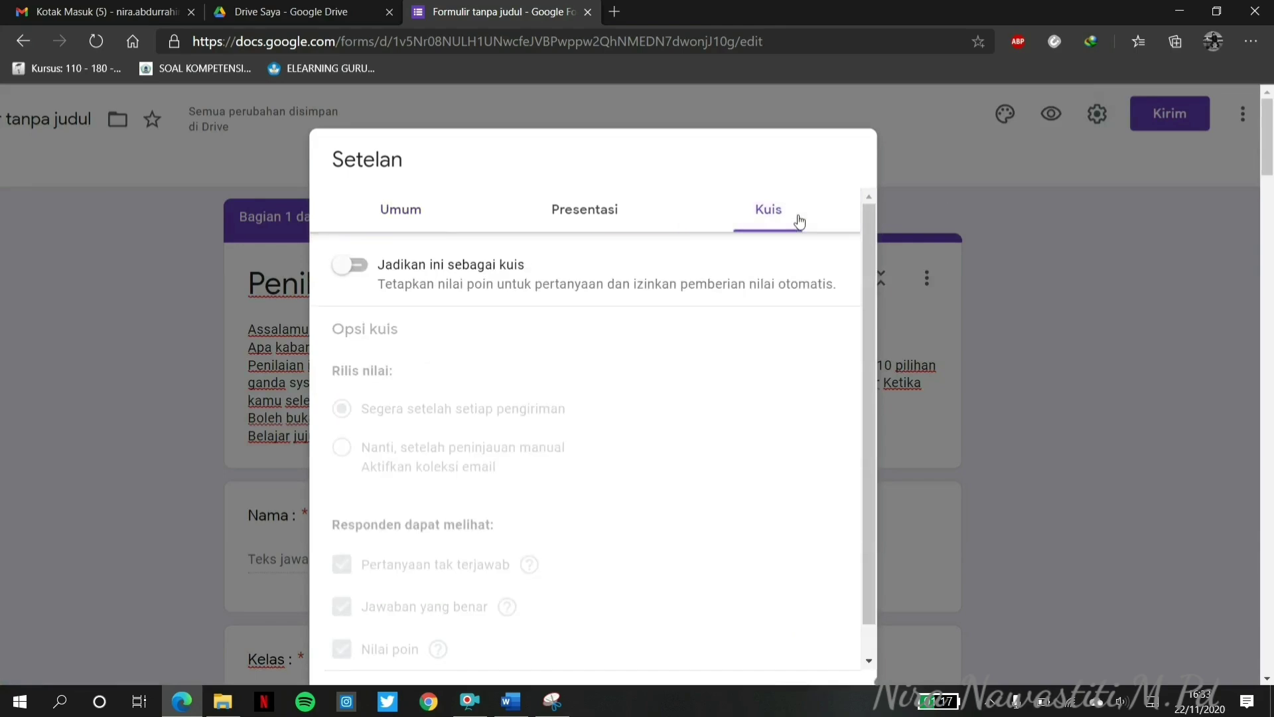
{"action": "left_click", "coordinate": [355, 269]}
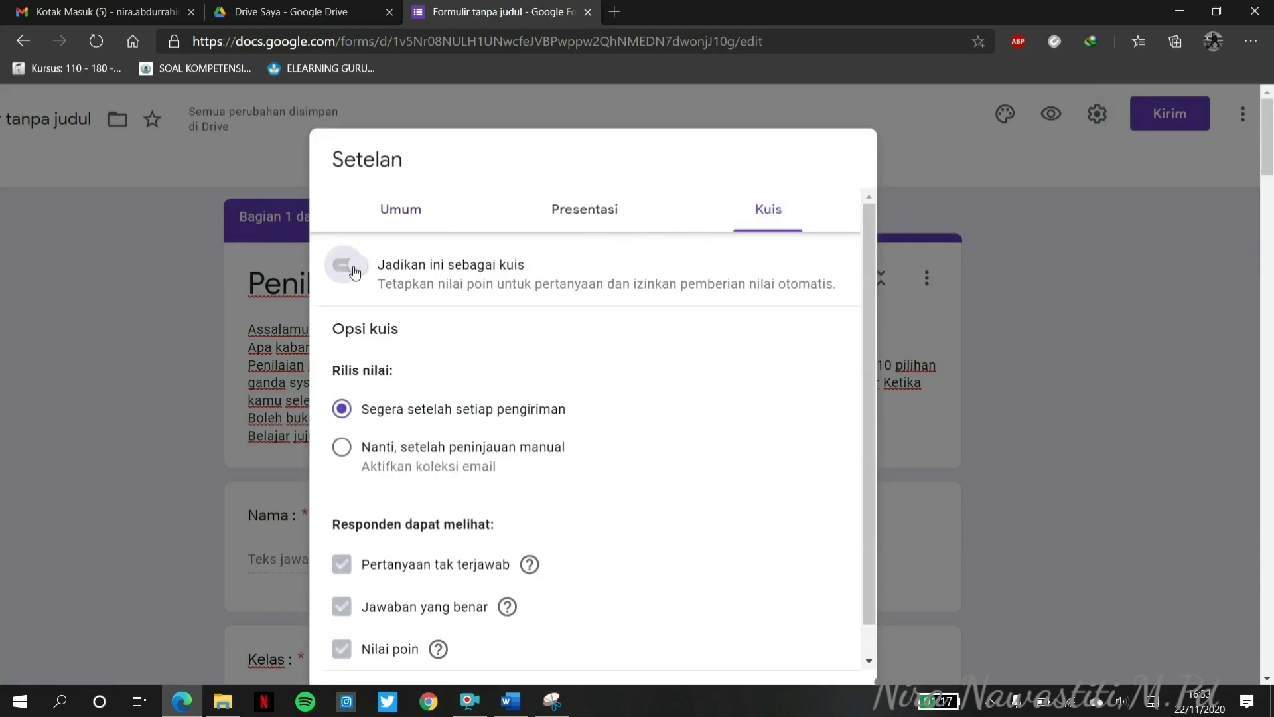
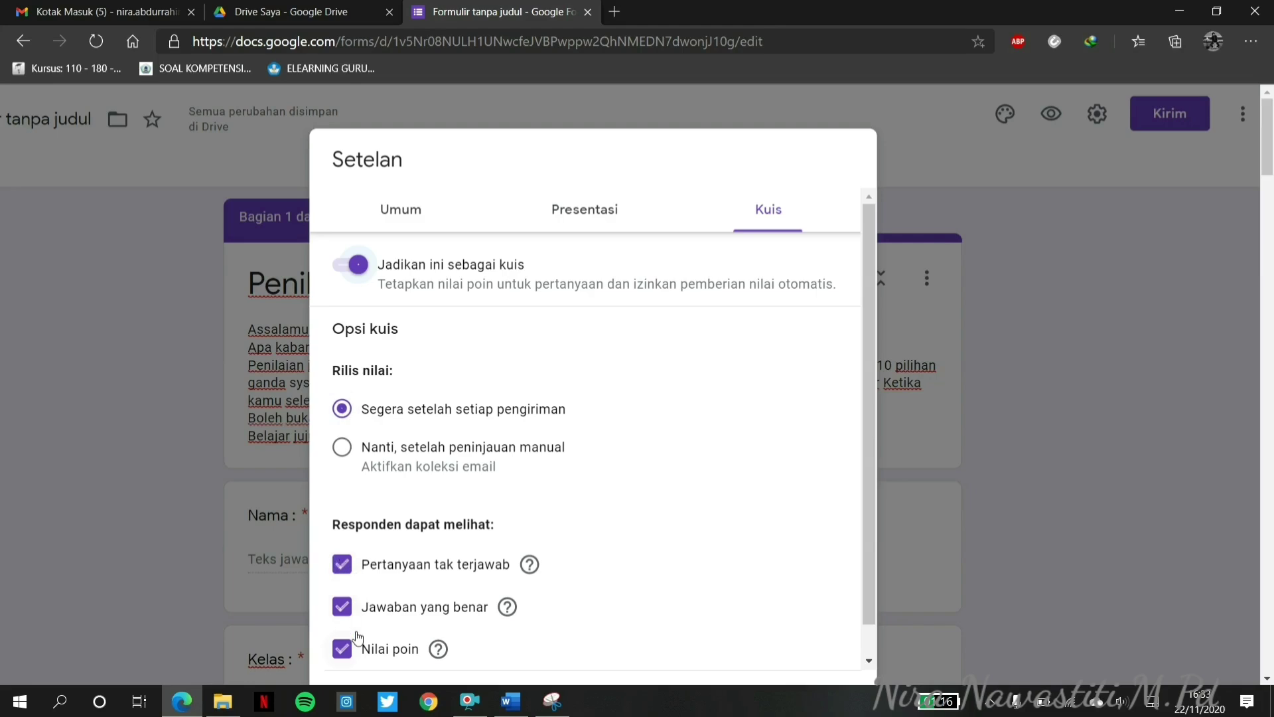
{"action": "key", "text": "ctrl+minus"}
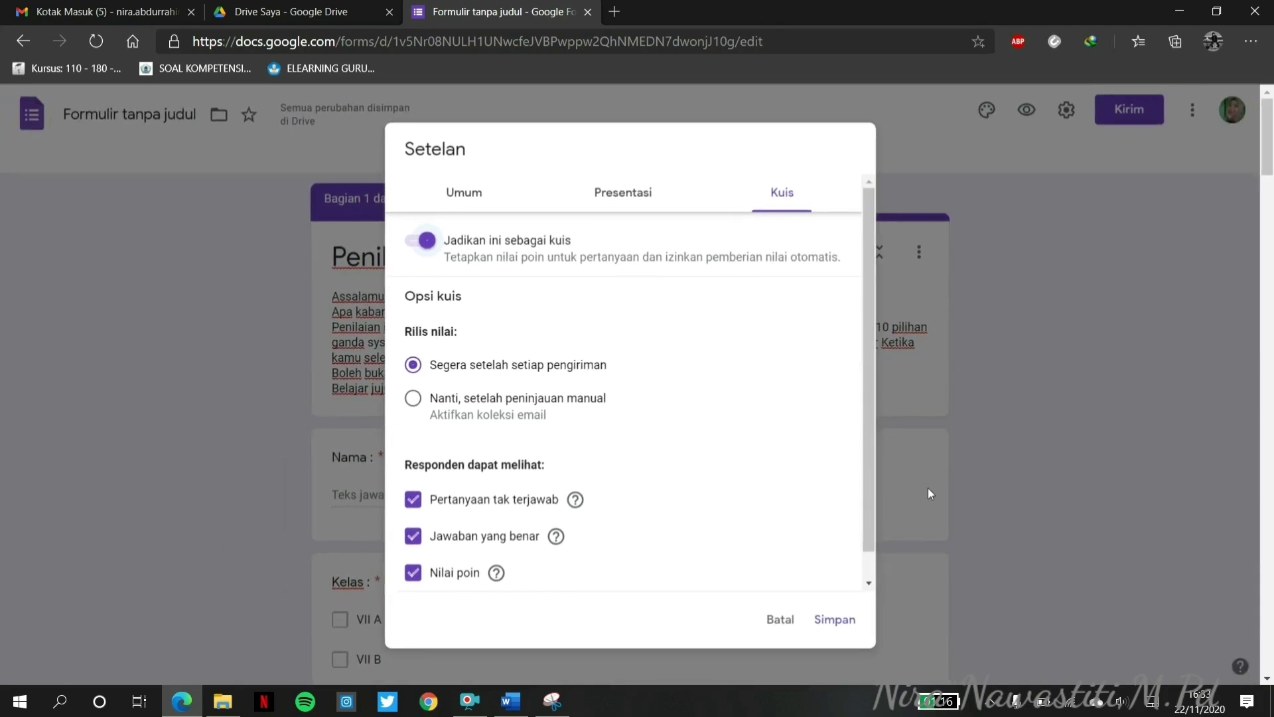
{"action": "scroll", "coordinate": [866, 492], "scroll_direction": "down", "scroll_amount": 1}
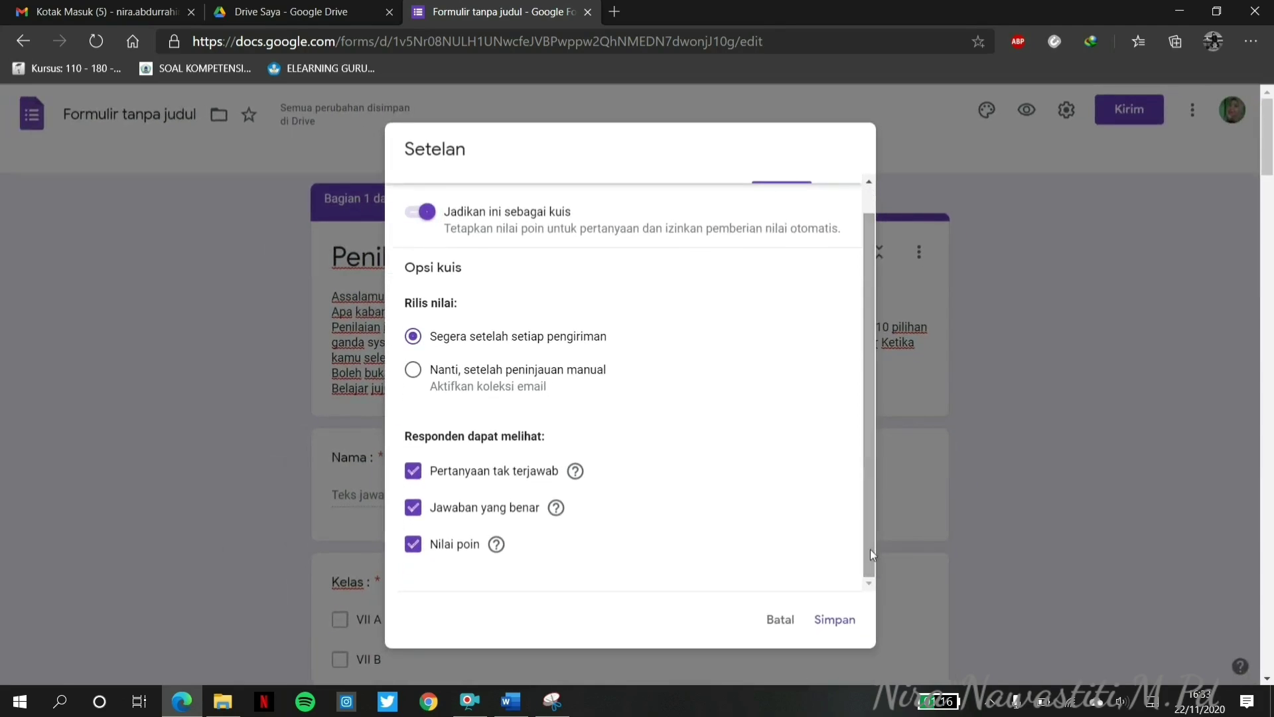
{"action": "left_click", "coordinate": [823, 619]}
{"action": "key", "text": "ctrl+plus"}
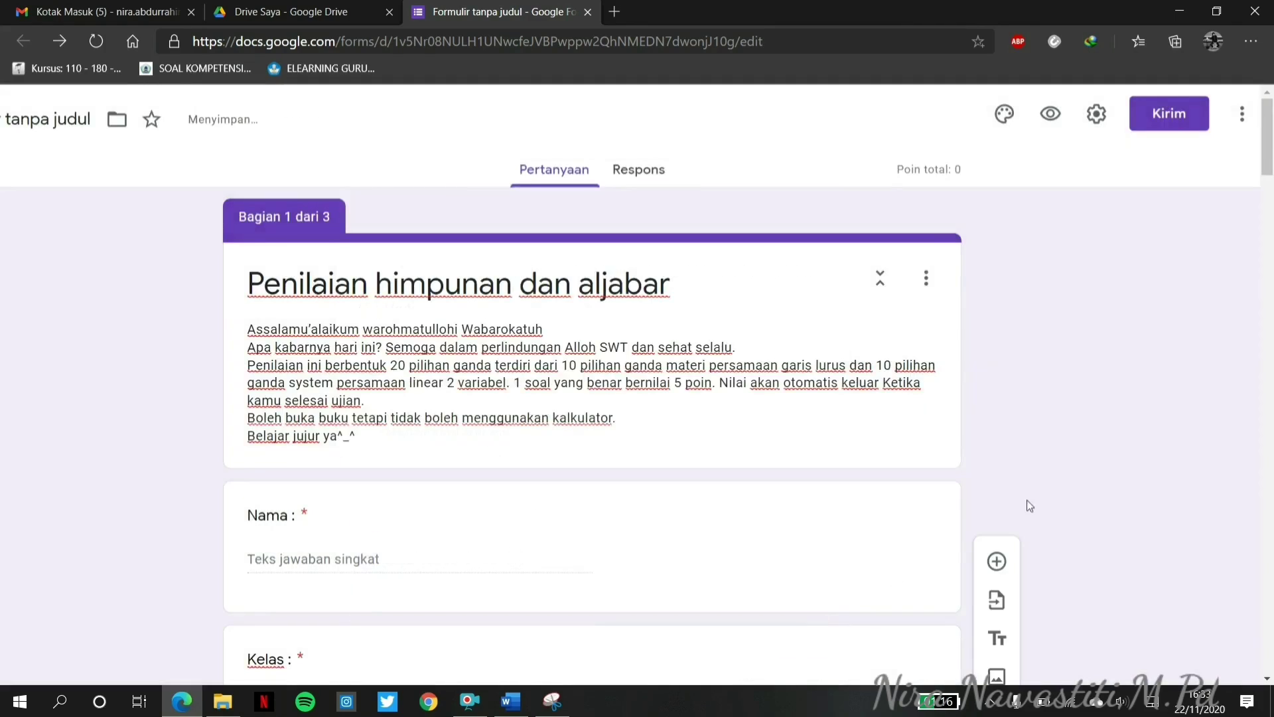
Set the answer key of the "rajin belajar" subset question to d. 70, worth 10 points.
{"action": "scroll", "coordinate": [1270, 267], "scroll_direction": "down", "scroll_amount": 10}
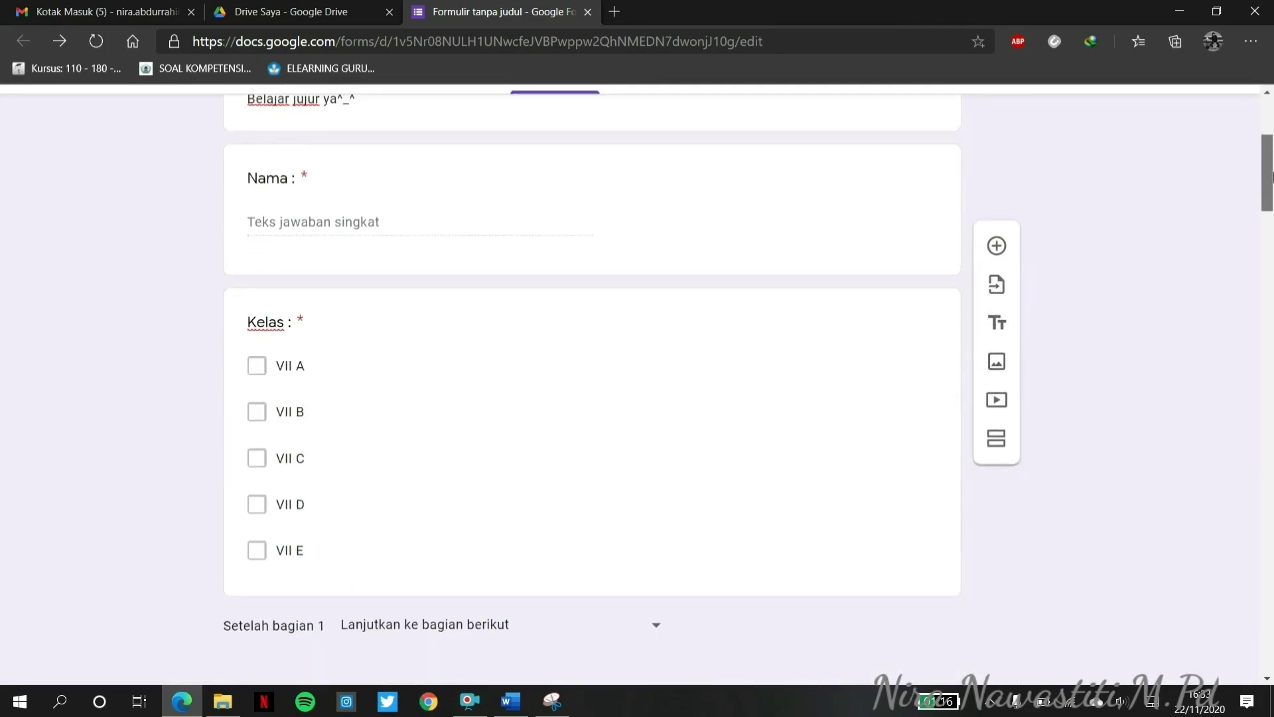
{"action": "scroll", "coordinate": [1269, 222], "scroll_direction": "down", "scroll_amount": 3}
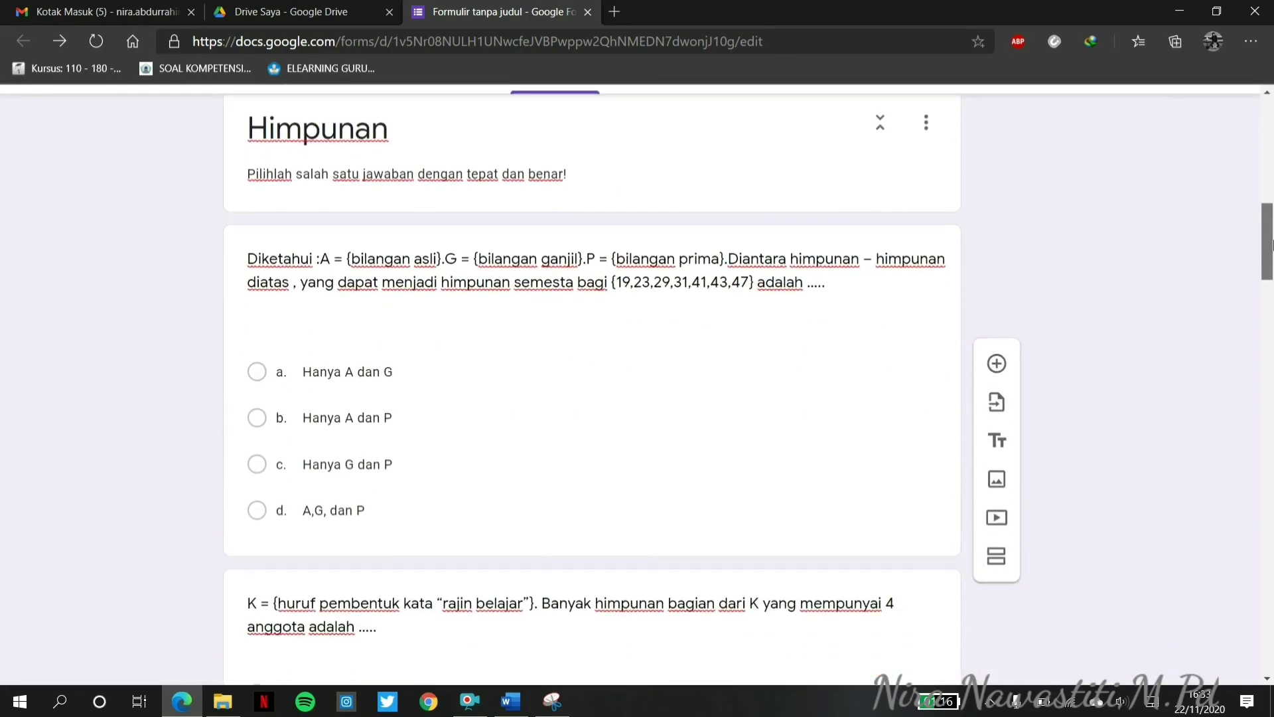
{"action": "left_click", "coordinate": [577, 491]}
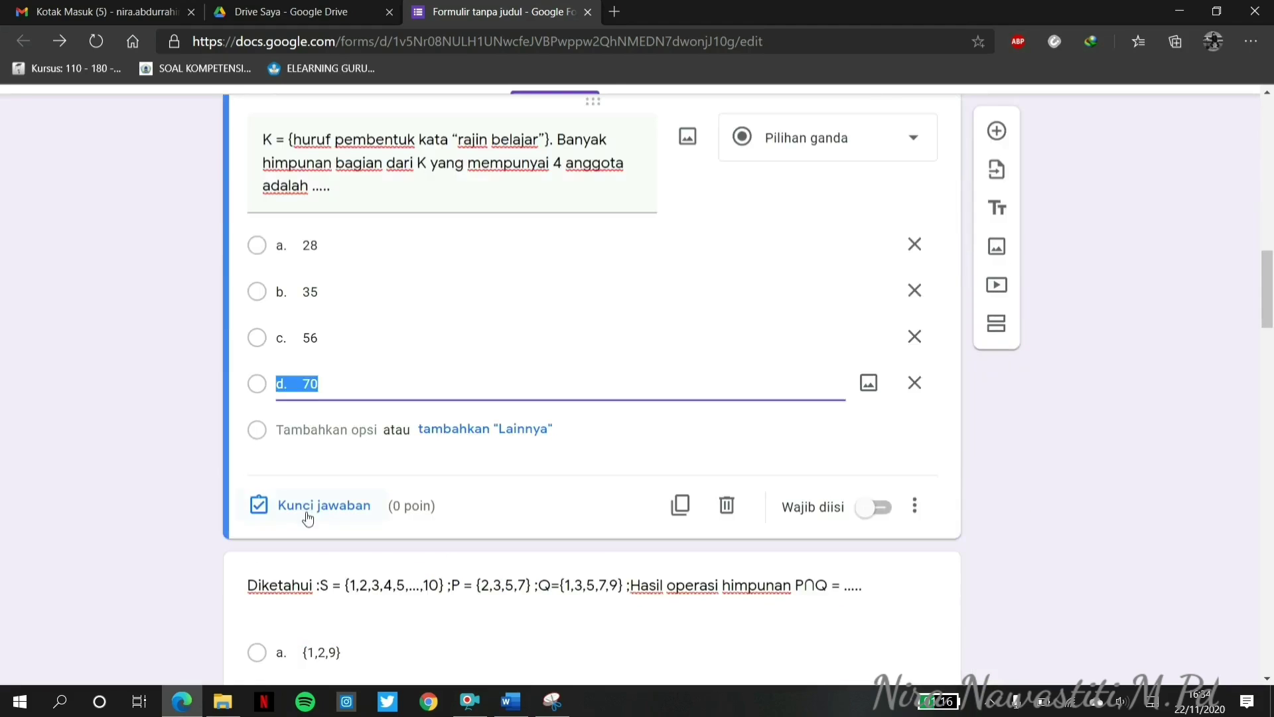
{"action": "left_click", "coordinate": [307, 511]}
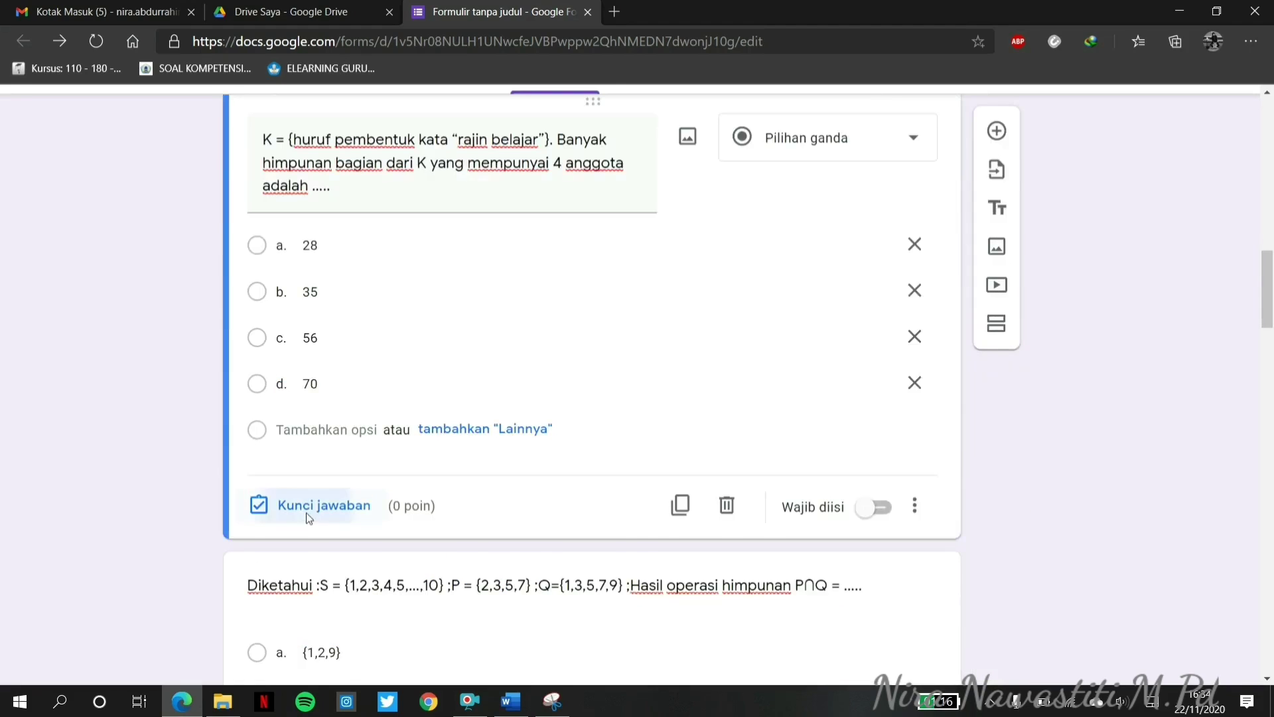
{"action": "left_click", "coordinate": [266, 388]}
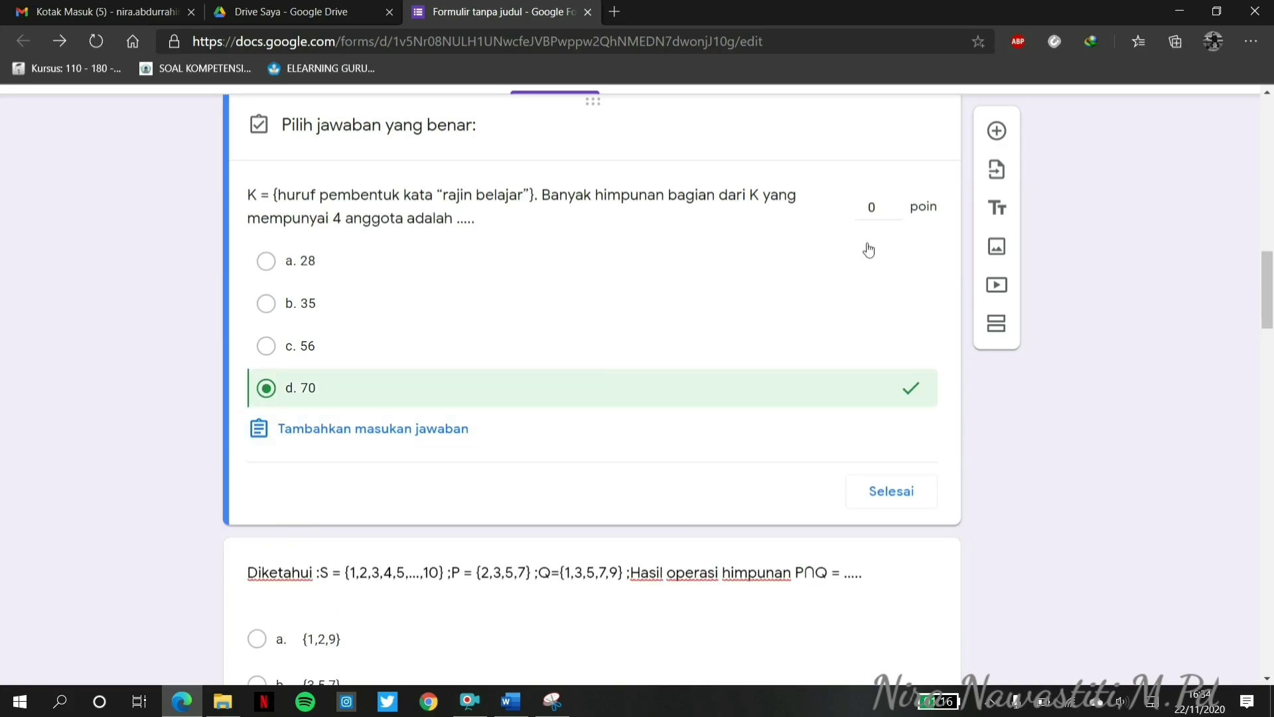
{"action": "left_click", "coordinate": [872, 209]}
{"action": "type", "text": "1"}
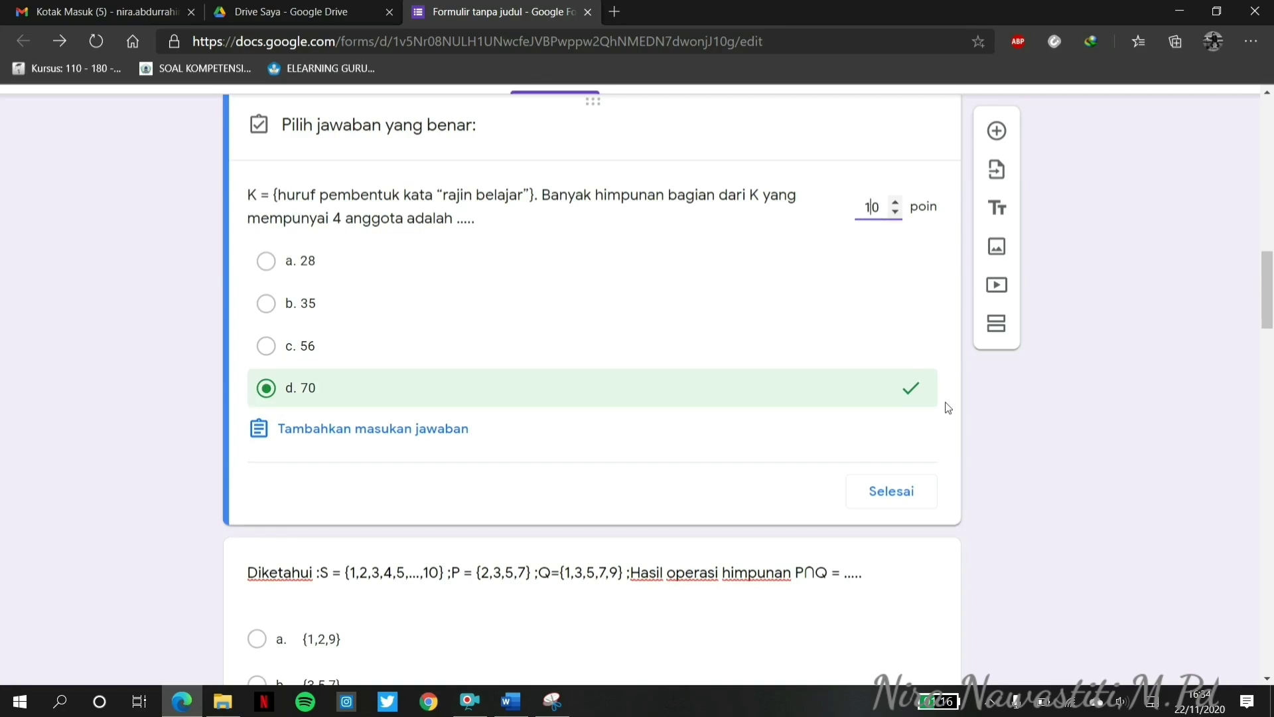
{"action": "left_click", "coordinate": [881, 492]}
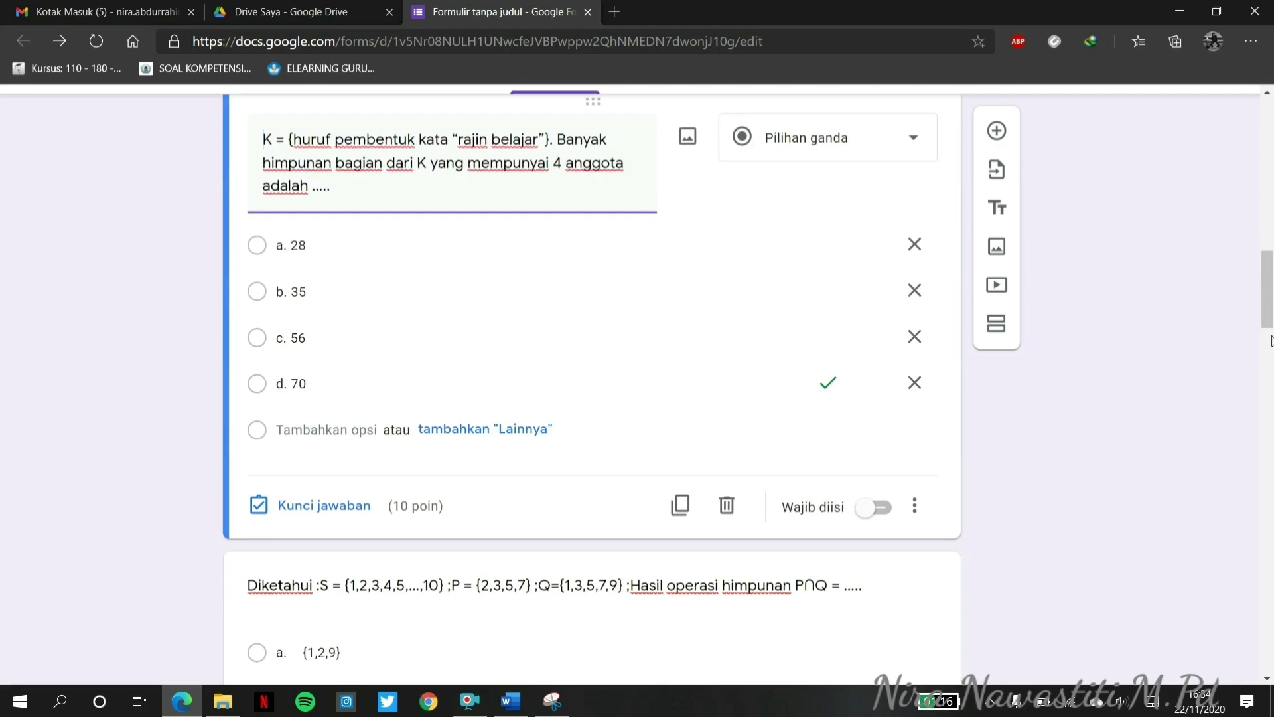
Review the answer key and points of the first Himpunan question, and close its answer key.
{"action": "scroll", "coordinate": [1267, 285], "scroll_direction": "up", "scroll_amount": 7}
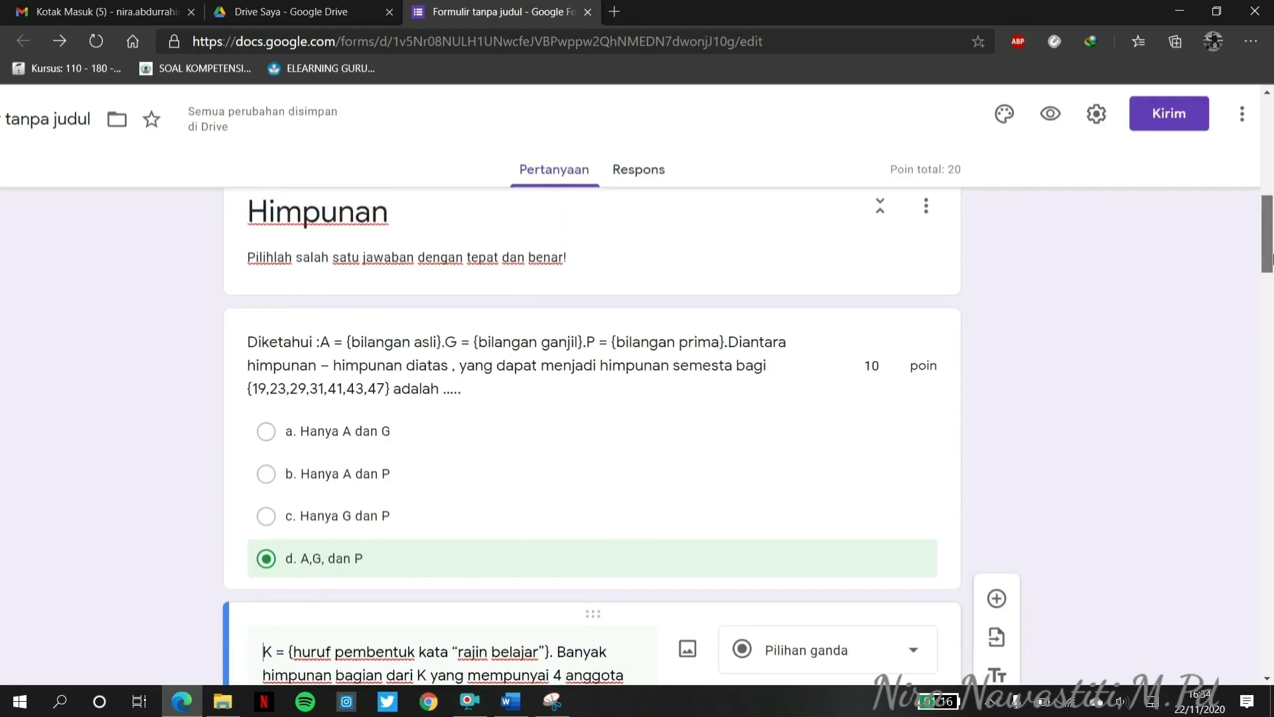
{"action": "left_click", "coordinate": [671, 477]}
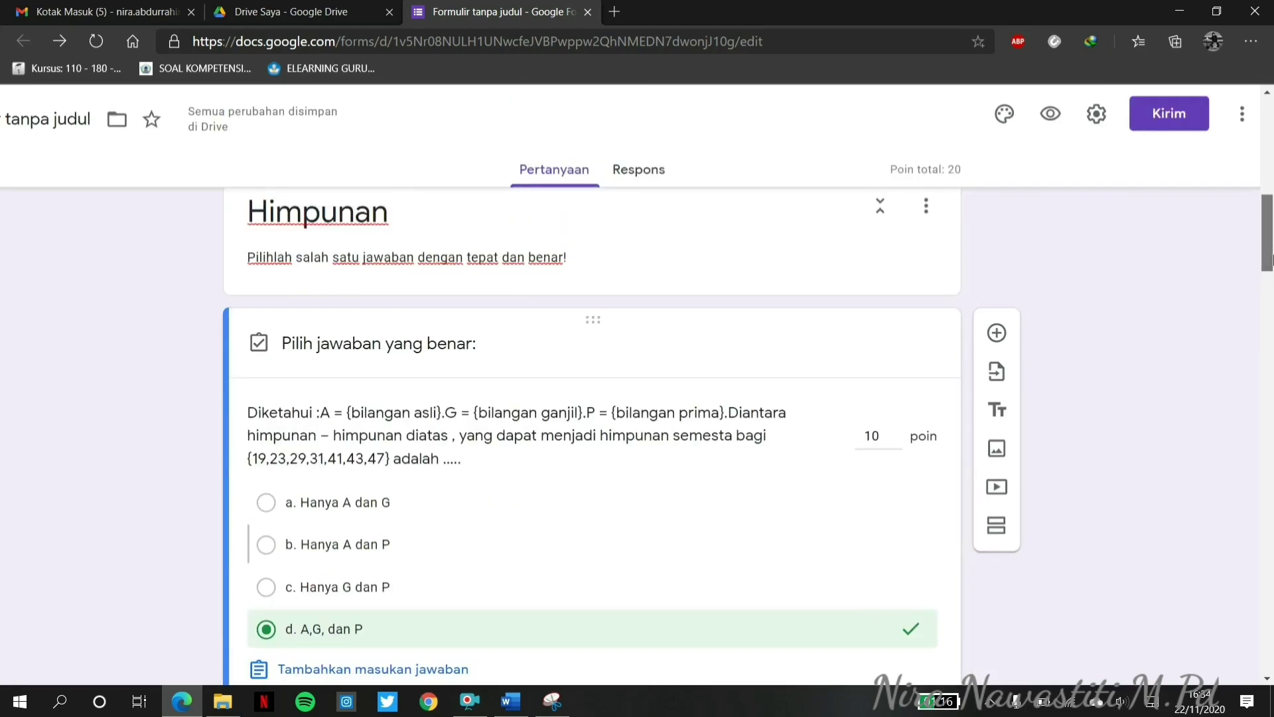
{"action": "scroll", "coordinate": [1267, 320], "scroll_direction": "down", "scroll_amount": 5}
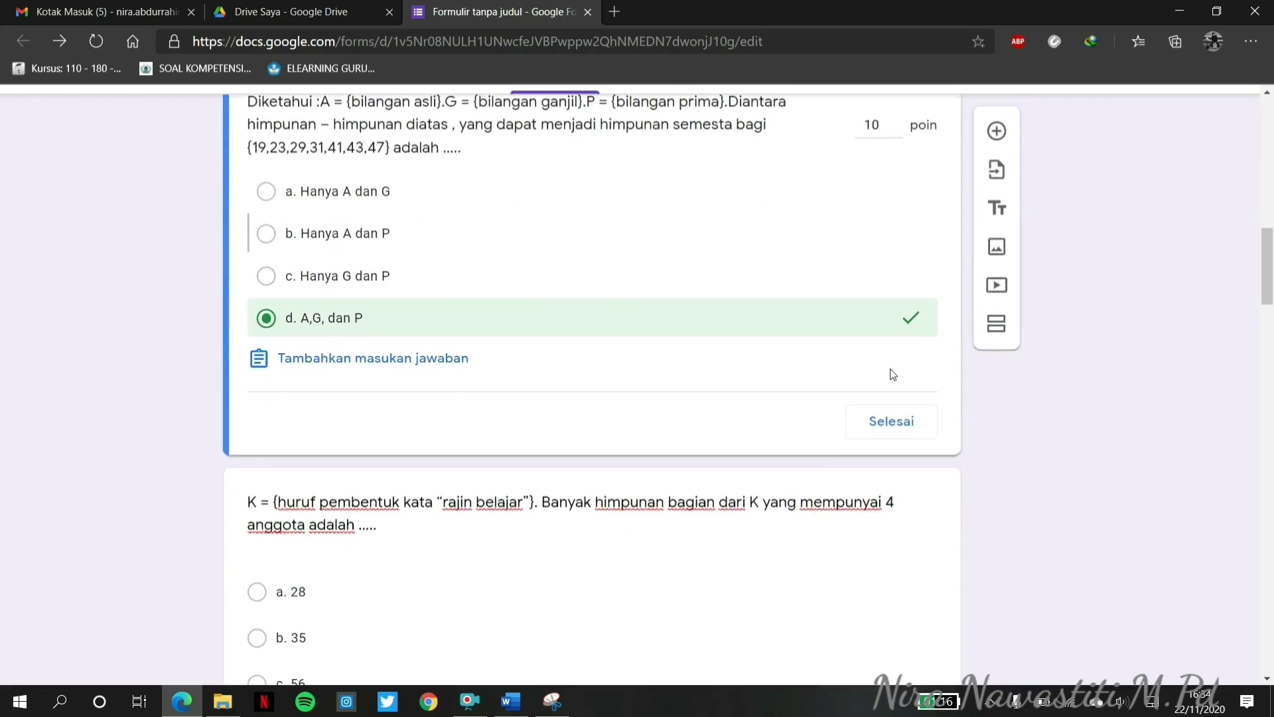
{"action": "left_click", "coordinate": [891, 421]}
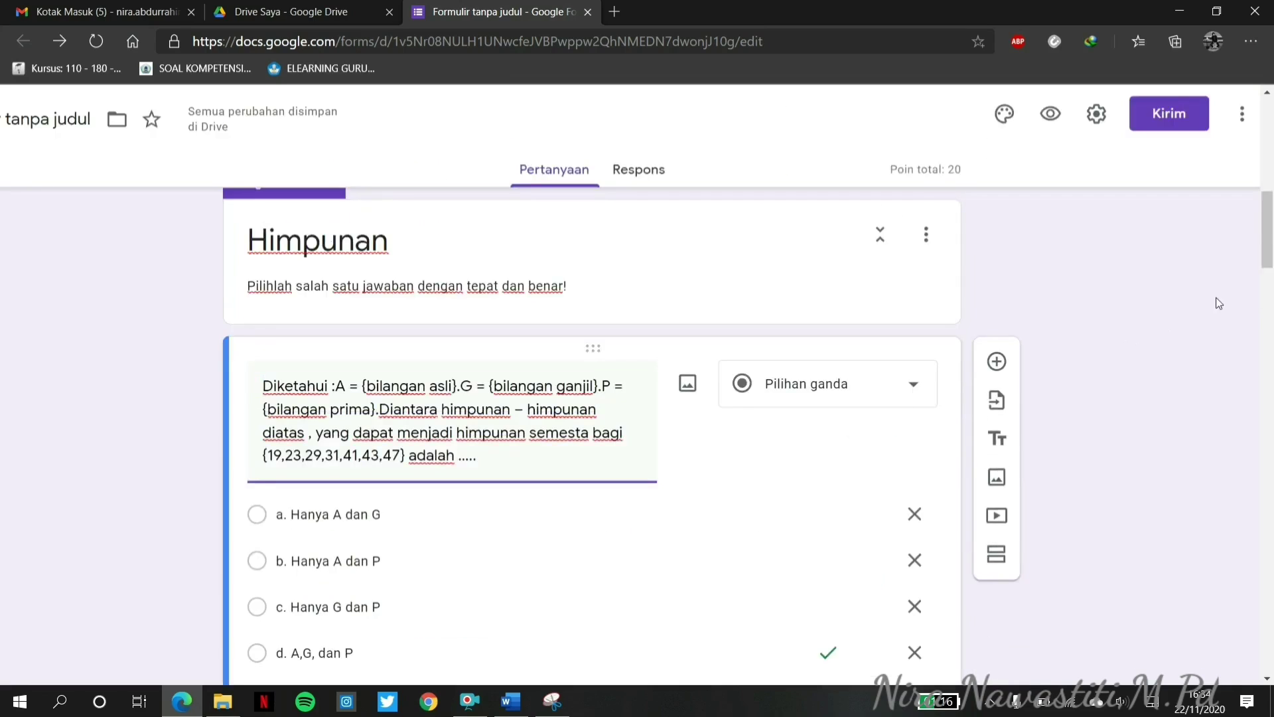
Set the answer key of the P∩Q question to b. {3,5,7}, worth 10 points.
{"action": "left_click_drag", "start_coordinate": [1268, 231], "coordinate": [1271, 319]}
{"action": "left_click", "coordinate": [616, 570]}
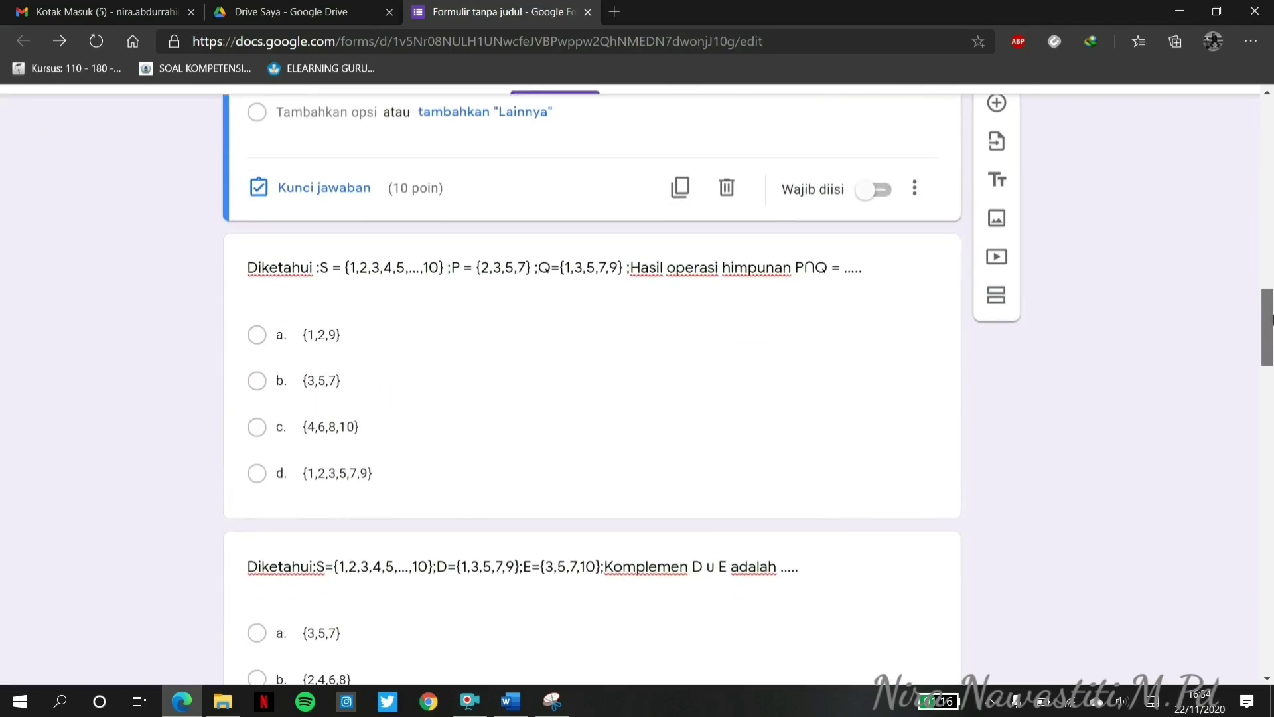
{"action": "left_click", "coordinate": [697, 464]}
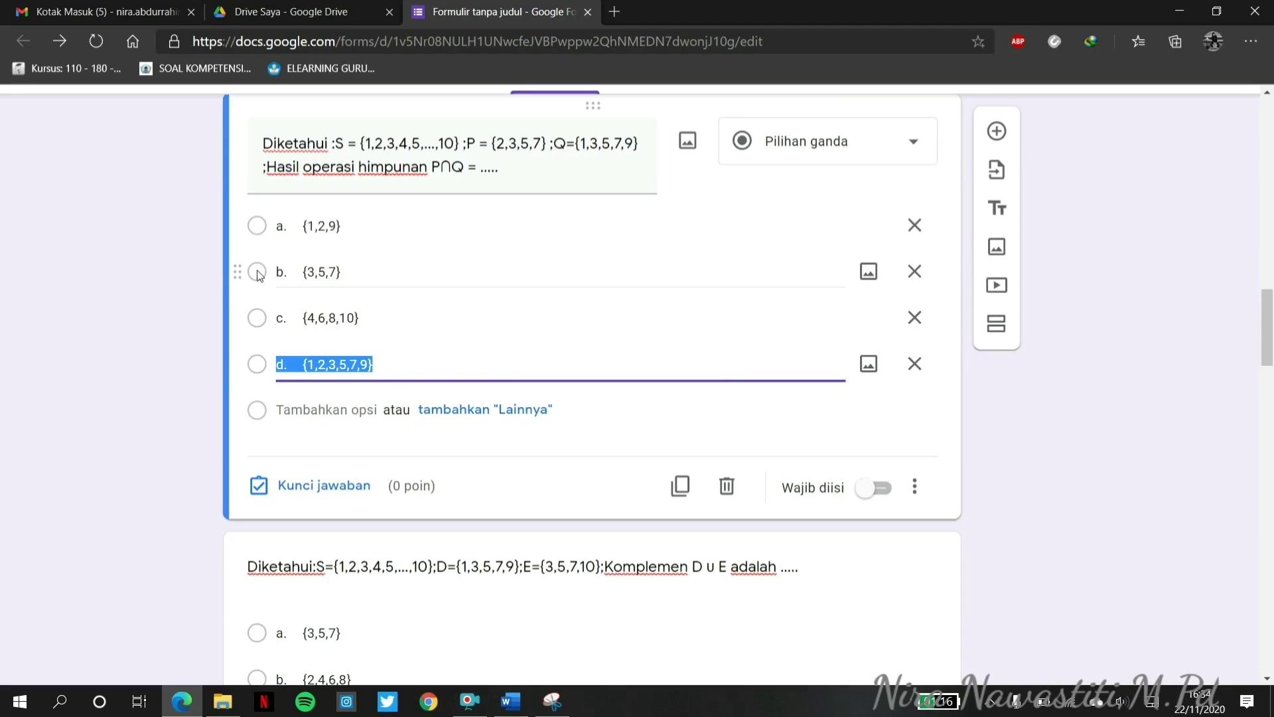
{"action": "left_click", "coordinate": [293, 486]}
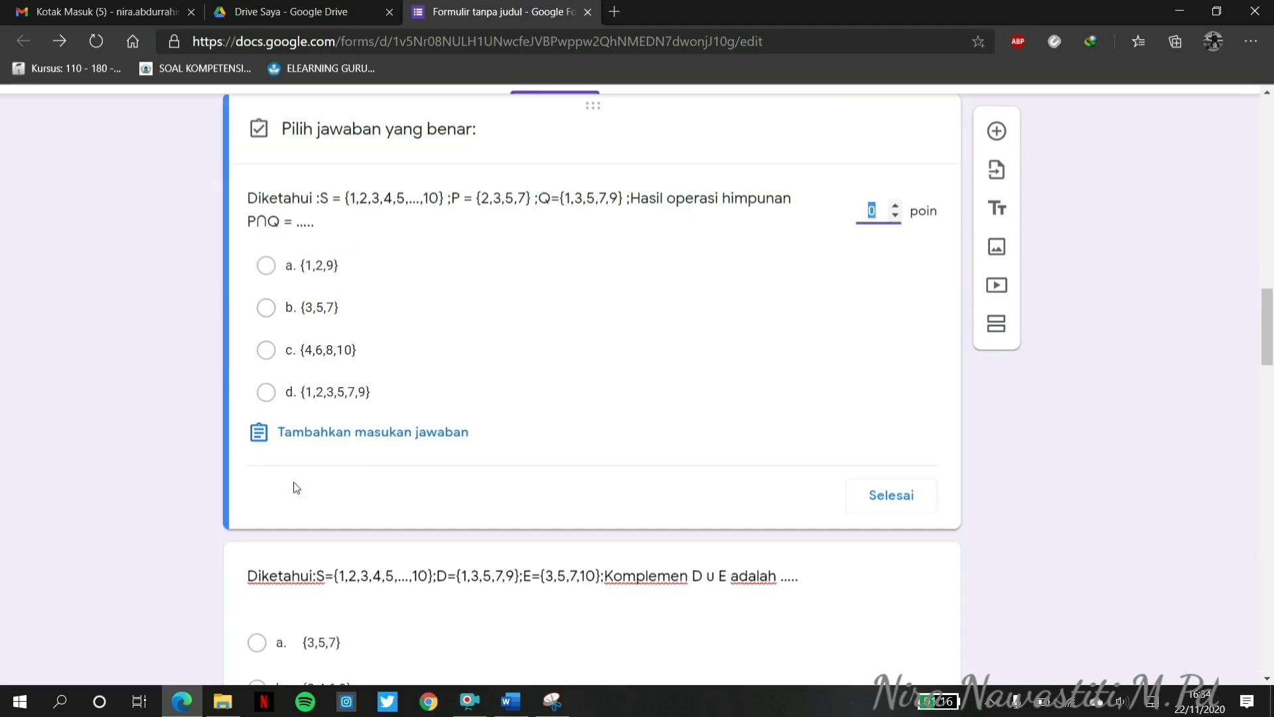
{"action": "left_click", "coordinate": [267, 309]}
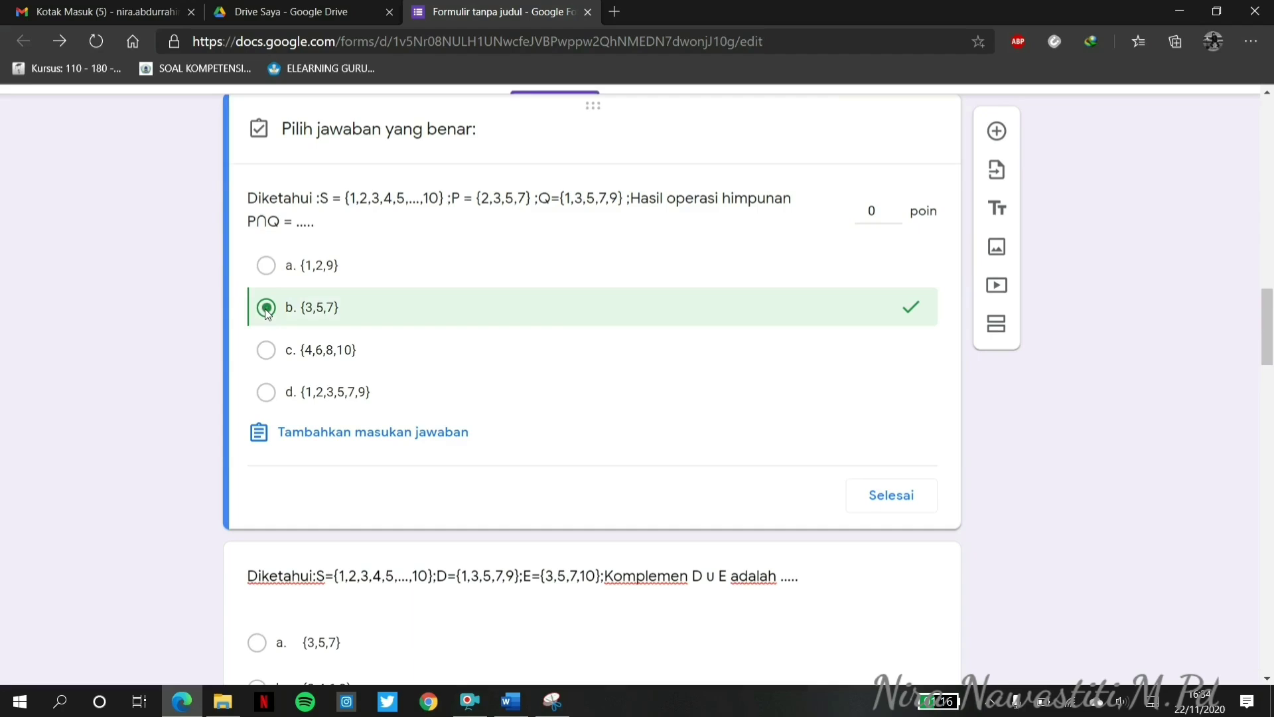
{"action": "left_click", "coordinate": [867, 212]}
{"action": "type", "text": "1"}
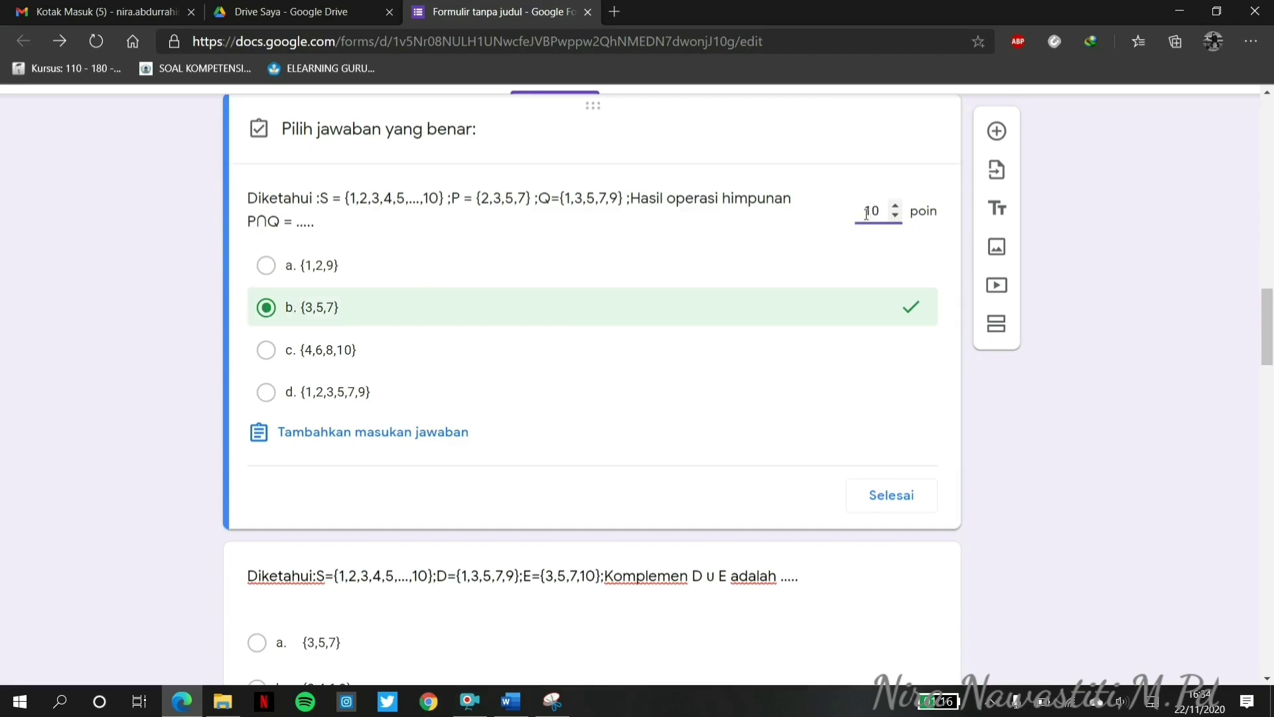
{"action": "left_click", "coordinate": [870, 495]}
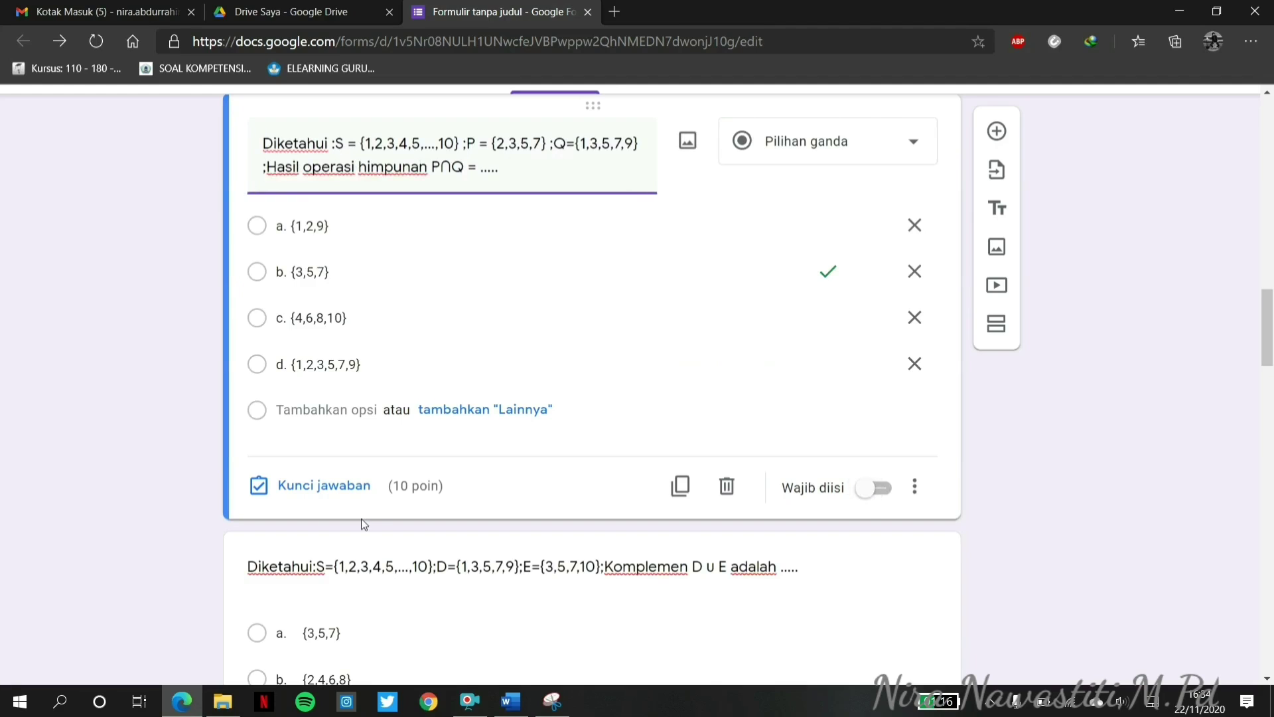
Set the answer key of the Komplemen D ∪ E question to d. {1,3,5,7,9,10}, worth 10 points.
{"action": "left_click_drag", "start_coordinate": [1270, 369], "coordinate": [1272, 400]}
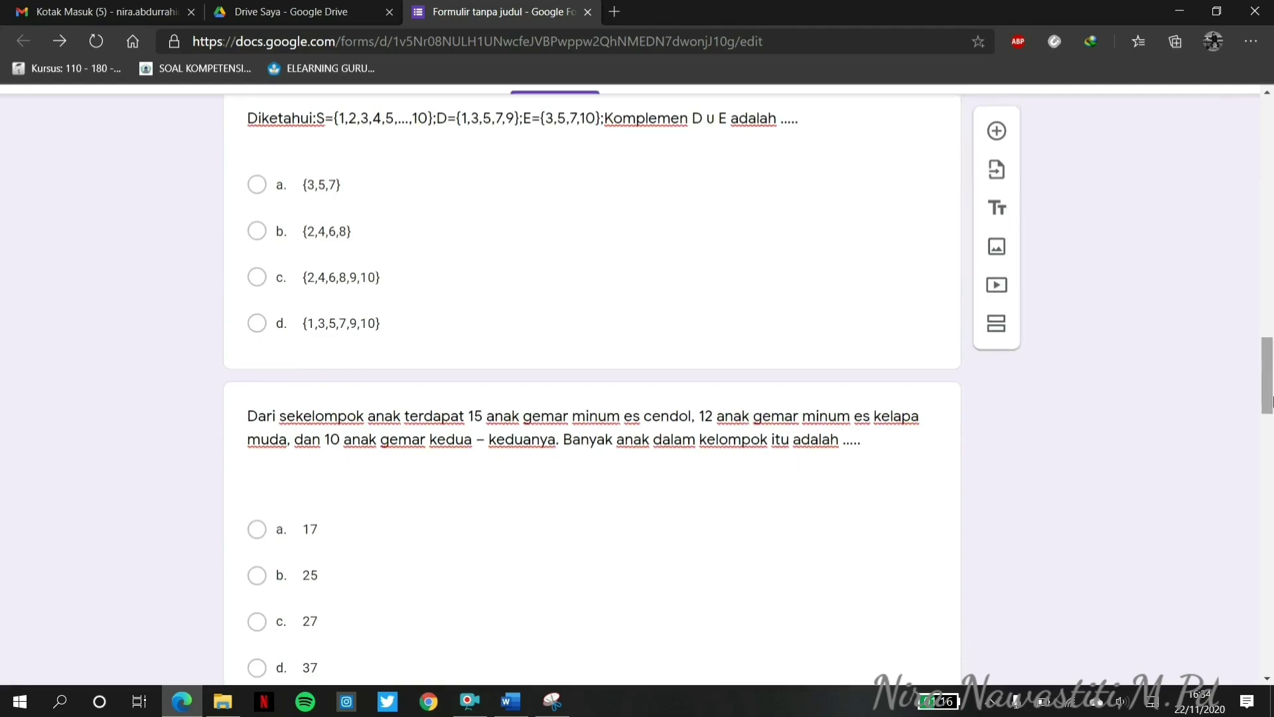
{"action": "left_click", "coordinate": [438, 273]}
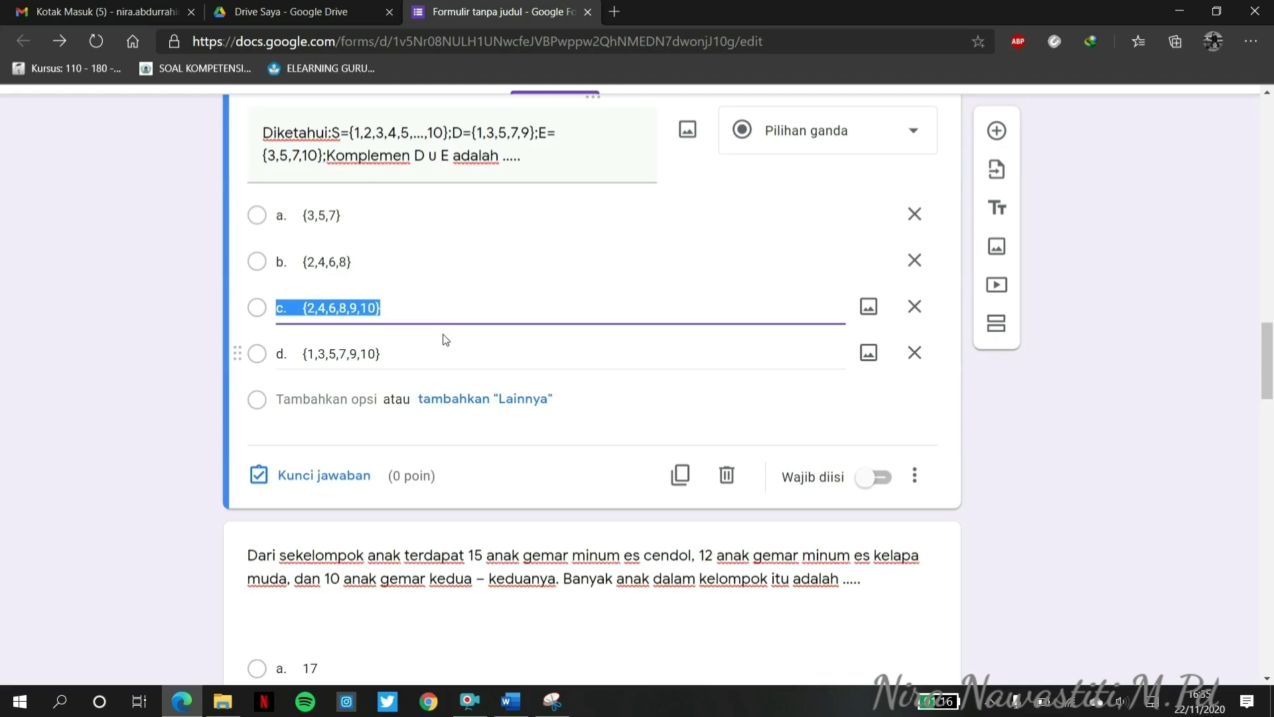
{"action": "left_click", "coordinate": [265, 491]}
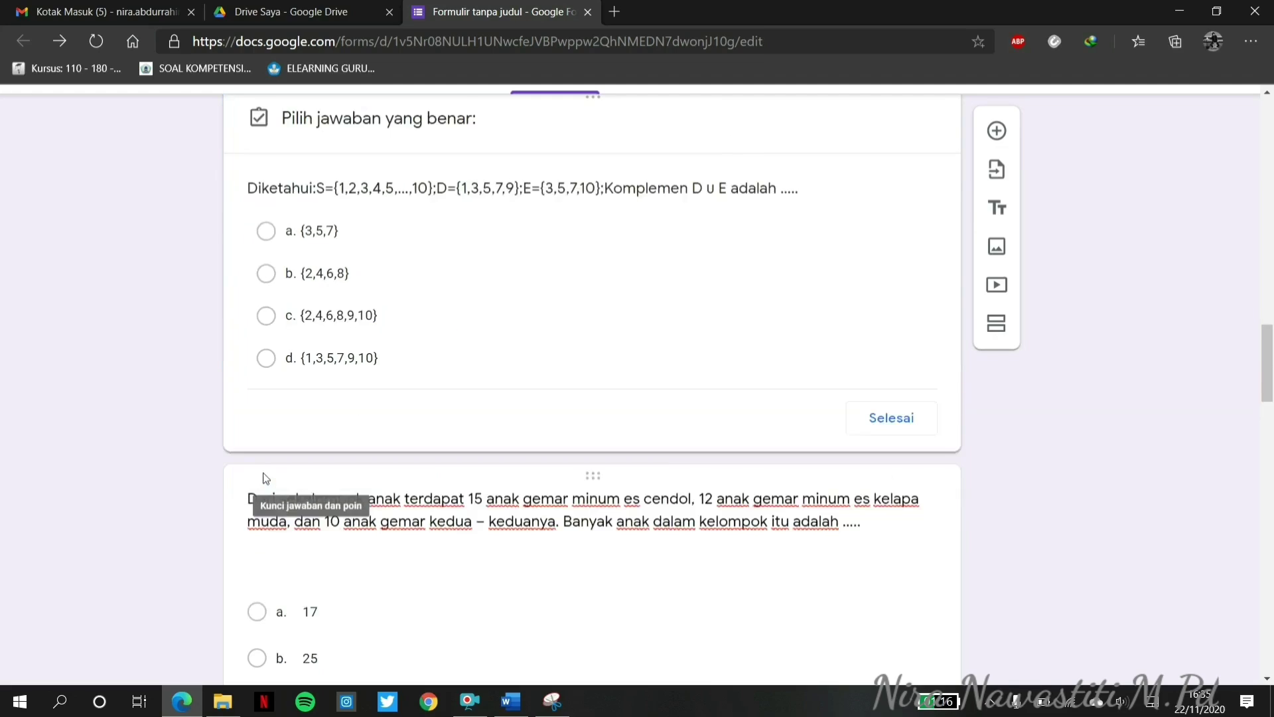
{"action": "left_click", "coordinate": [268, 365]}
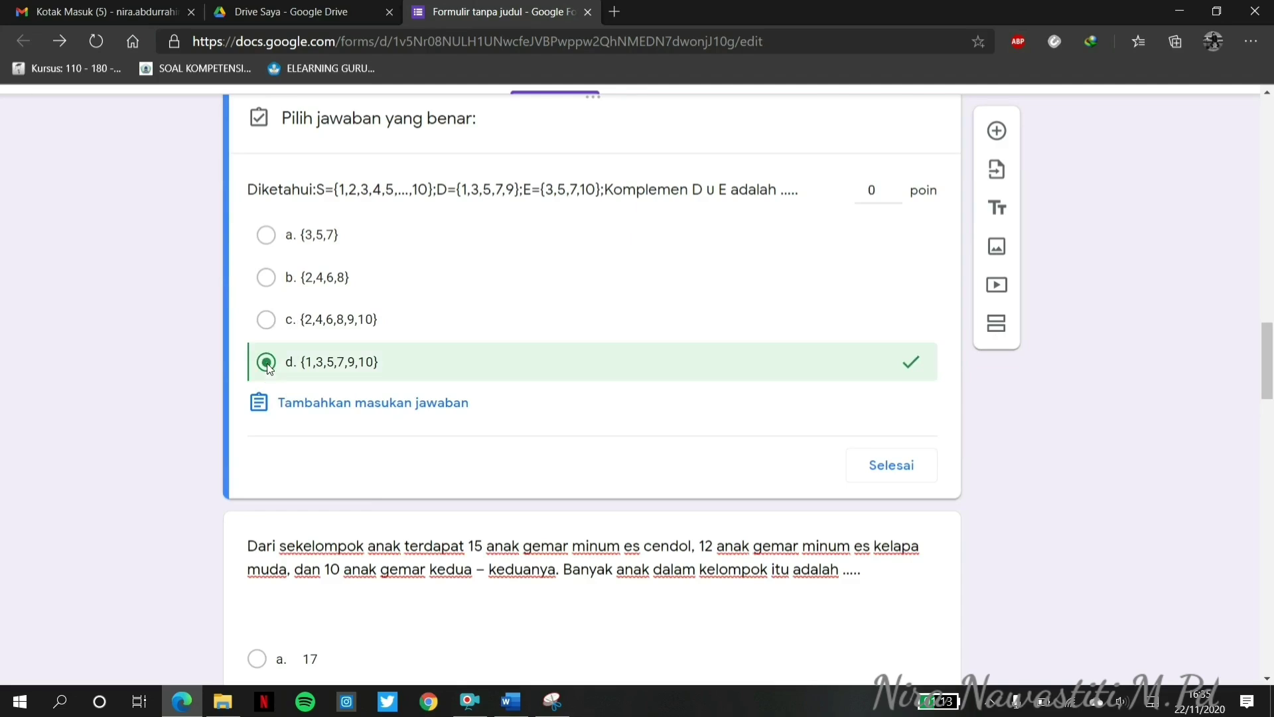
{"action": "left_click", "coordinate": [859, 191]}
{"action": "type", "text": "1"}
{"action": "left_click", "coordinate": [864, 464]}
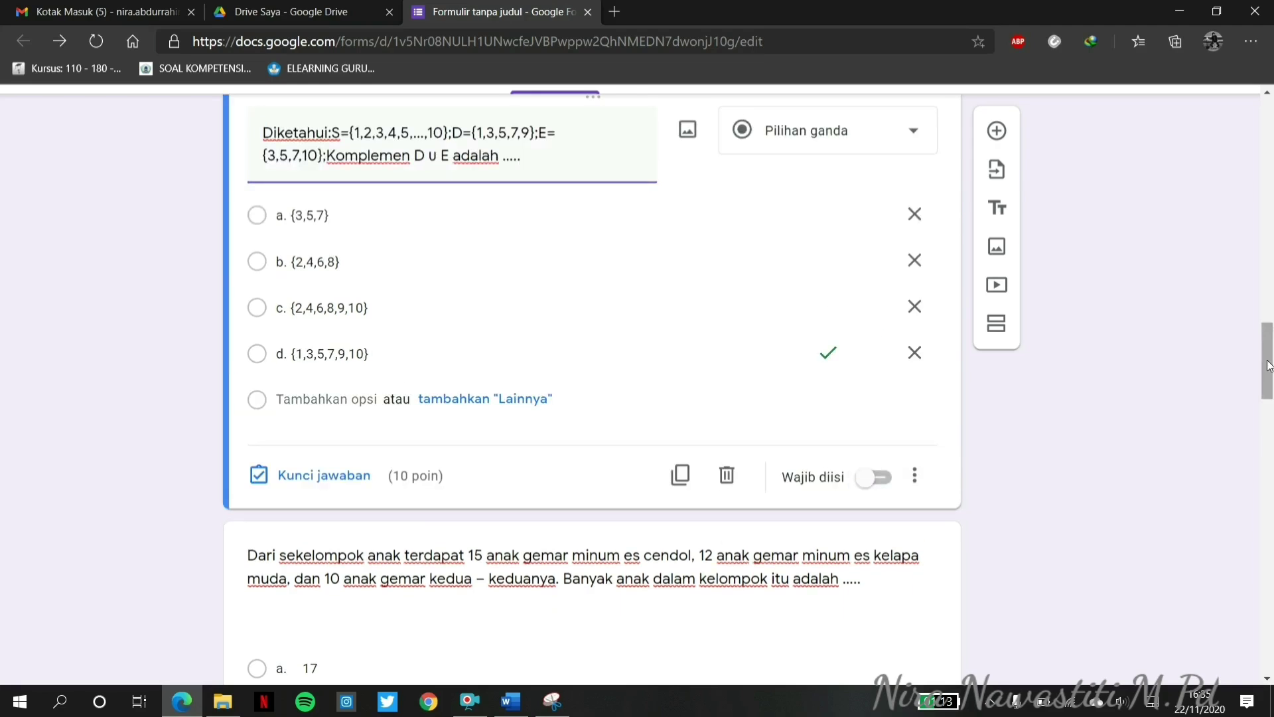
{"action": "left_click_drag", "start_coordinate": [1270, 365], "coordinate": [1270, 401]}
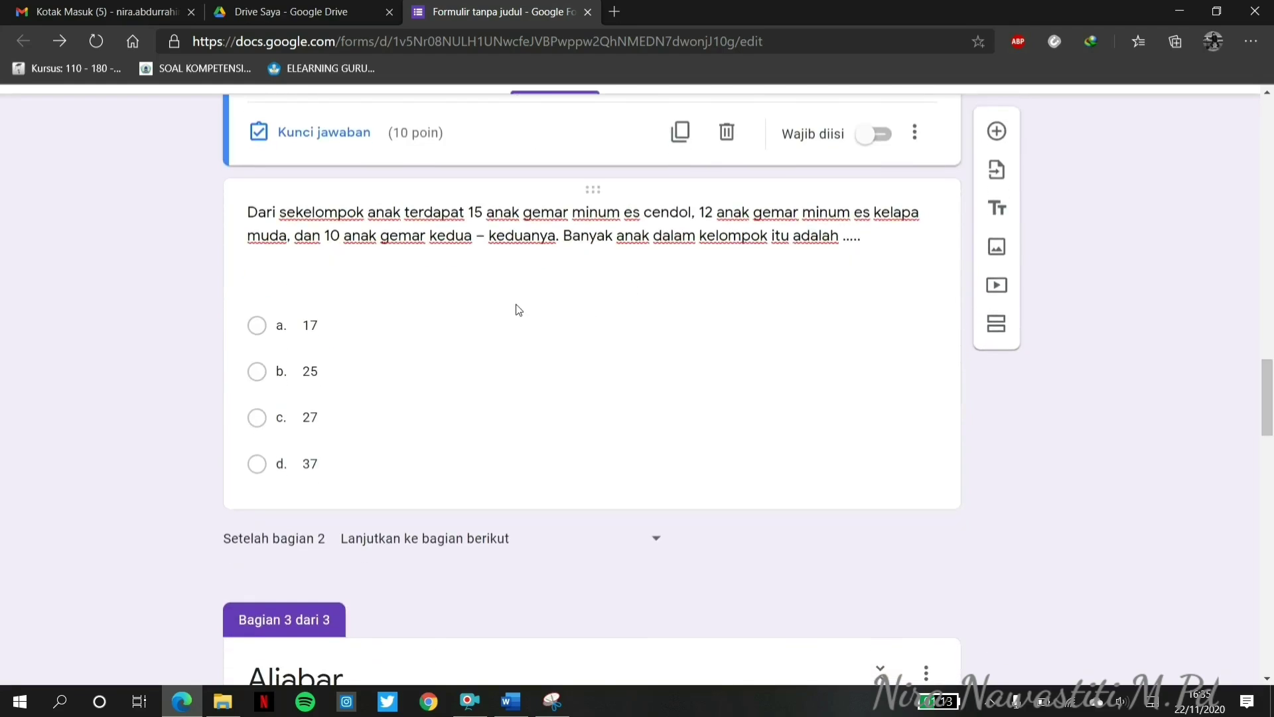
Set the answer key of the es cendol and es kelapa muda question to a. 17.
{"action": "left_click", "coordinate": [468, 309]}
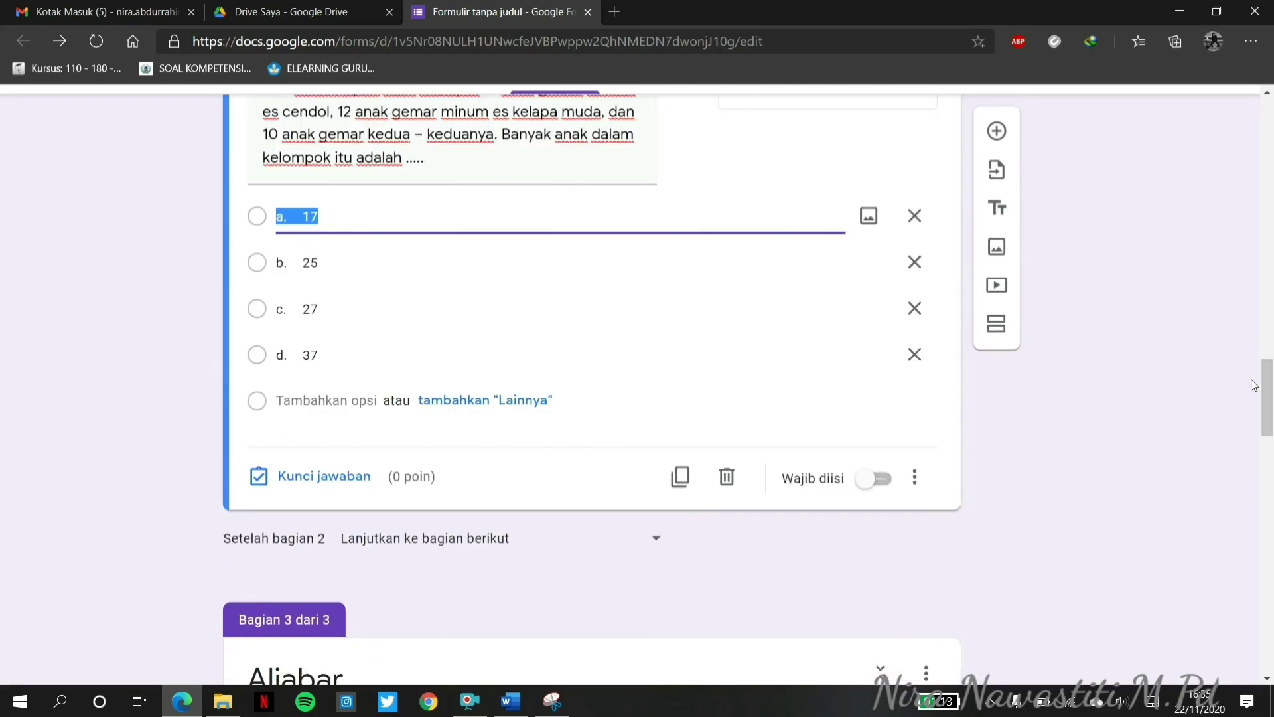
{"action": "left_click_drag", "start_coordinate": [1265, 398], "coordinate": [1271, 379]}
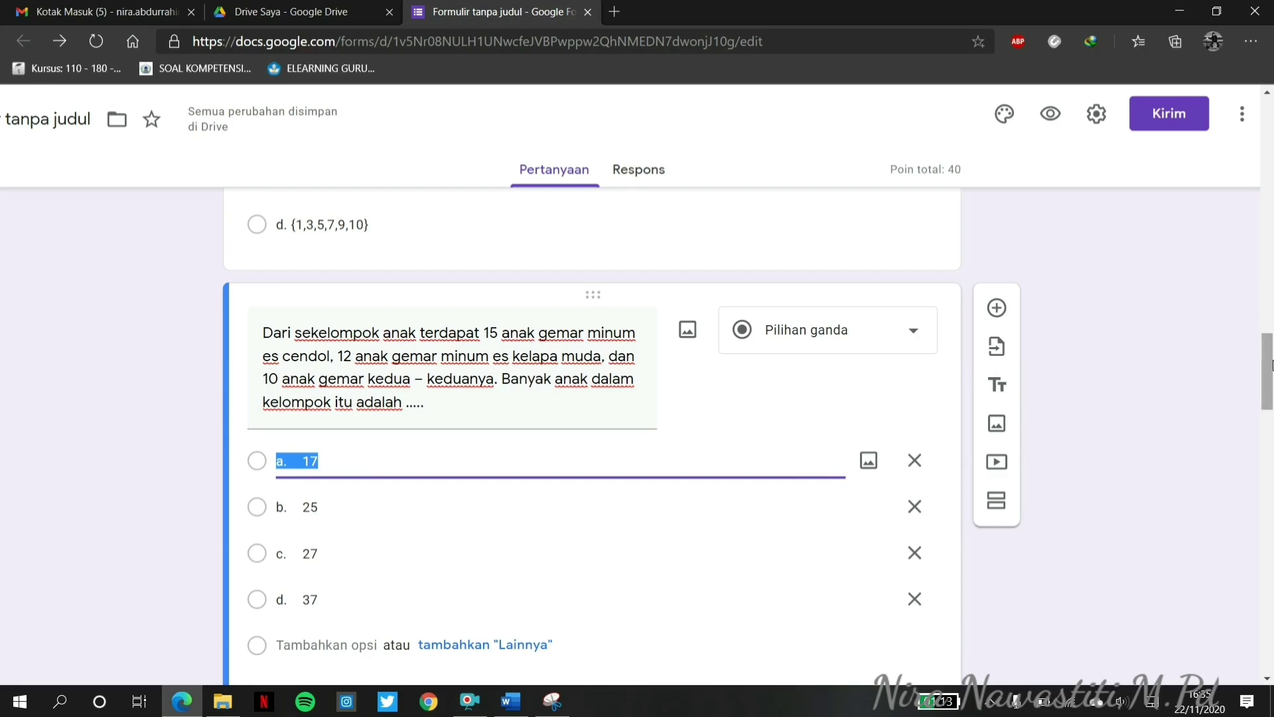
{"action": "scroll", "coordinate": [1270, 390], "scroll_direction": "down", "scroll_amount": 3}
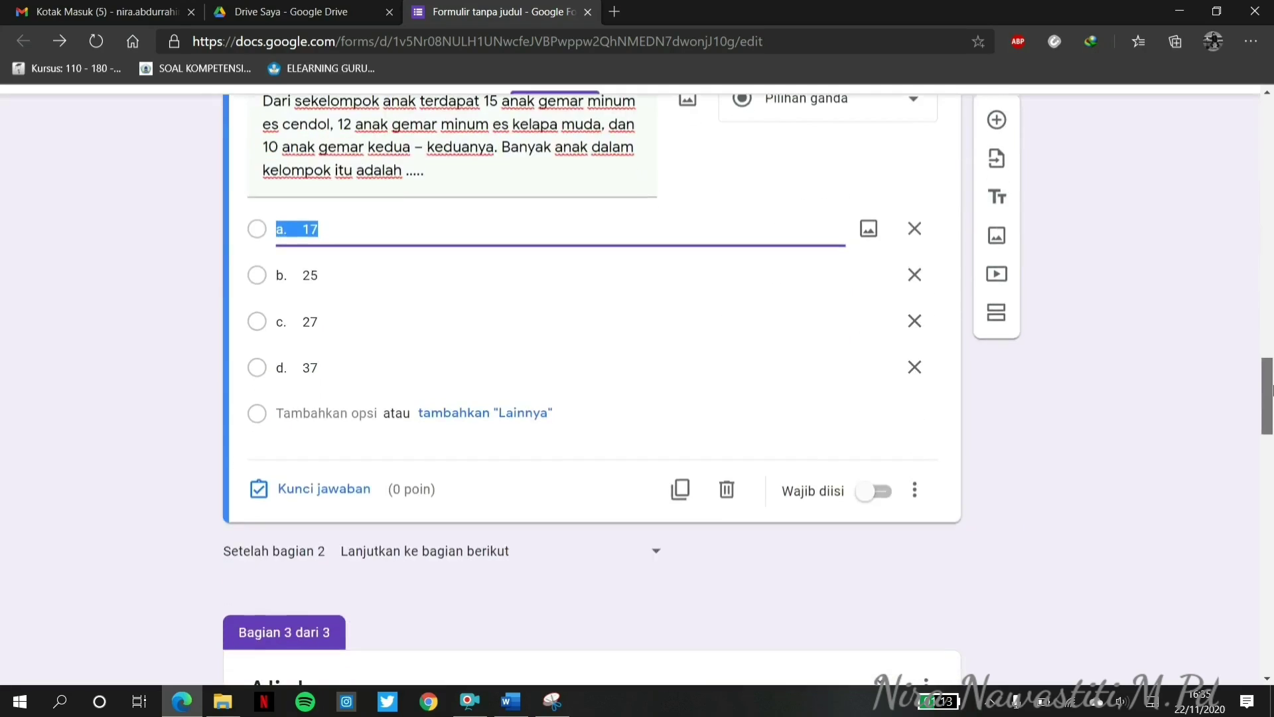
{"action": "left_click", "coordinate": [645, 267]}
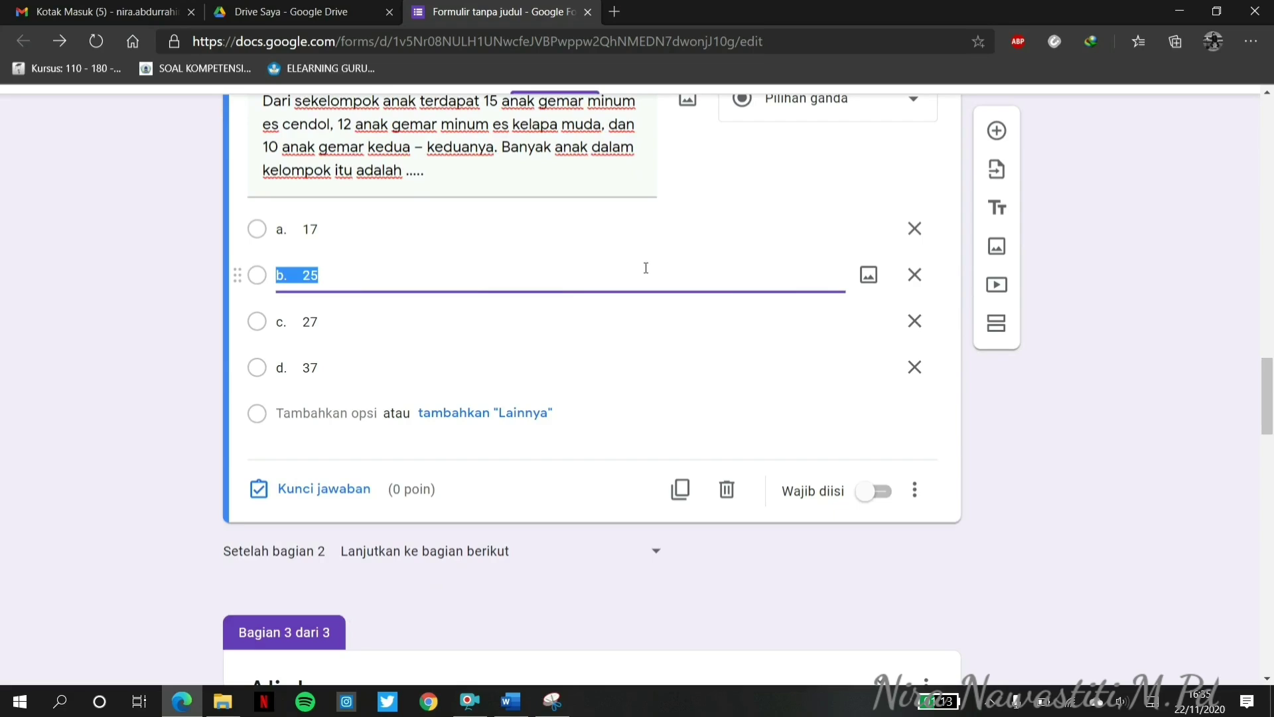
{"action": "left_click", "coordinate": [260, 496]}
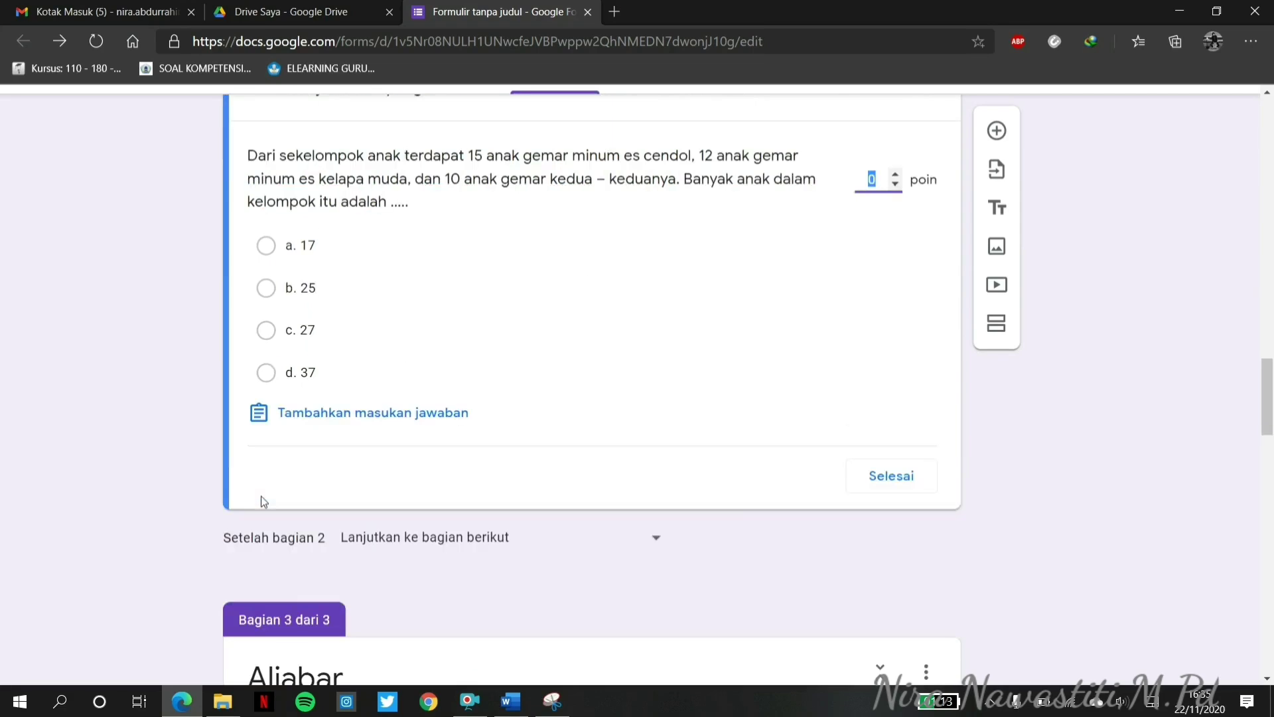
{"action": "left_click", "coordinate": [266, 246]}
{"action": "left_click", "coordinate": [266, 246]}
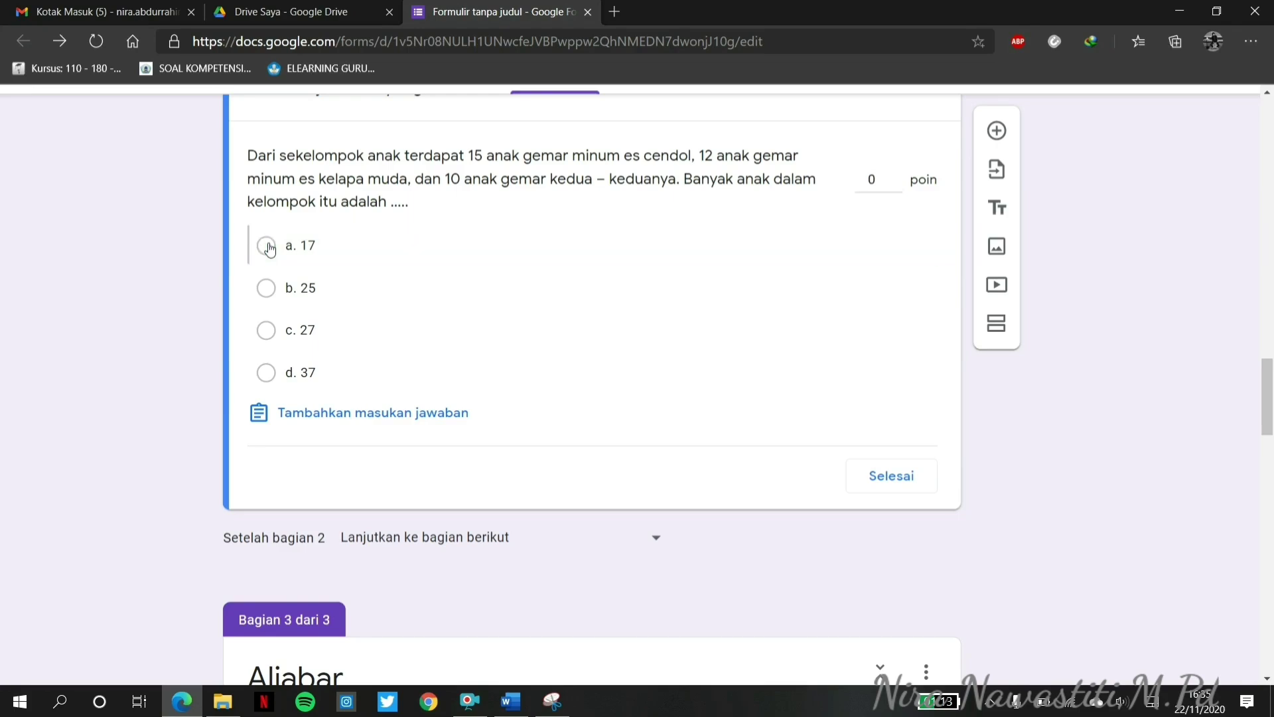
{"action": "left_click", "coordinate": [267, 246]}
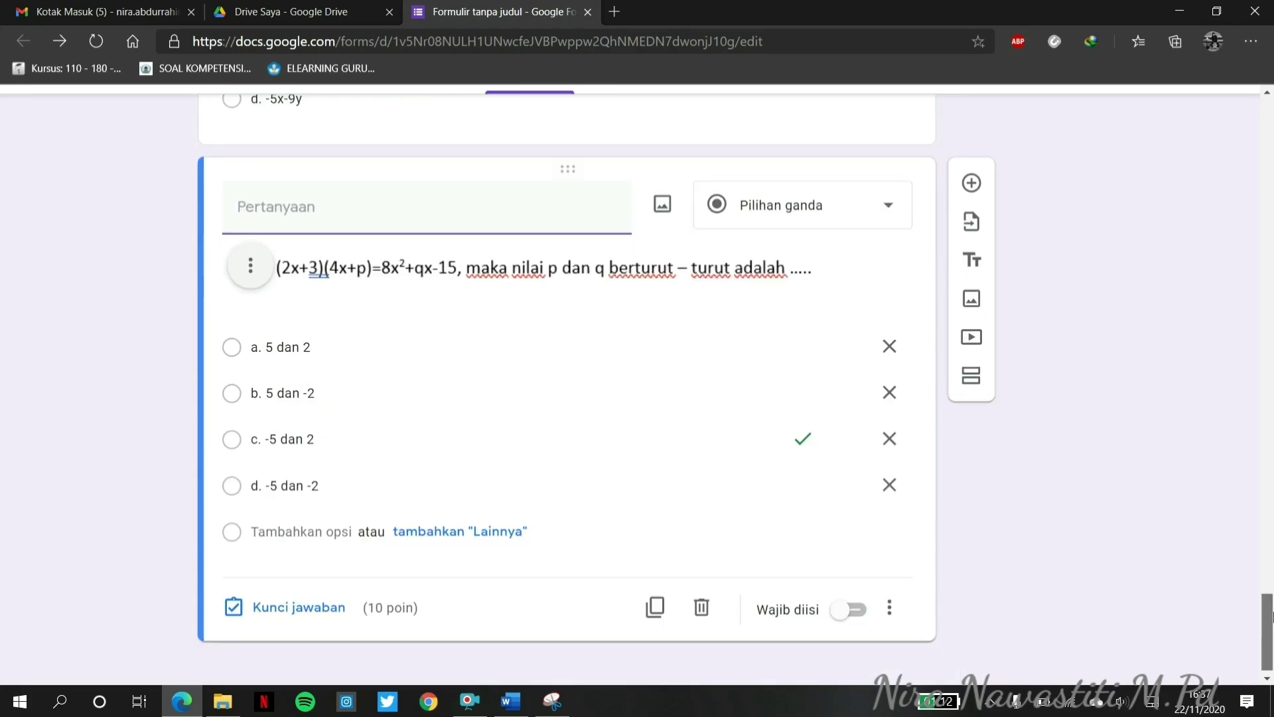
Preview the quiz's opening page, and close the preview.
{"action": "left_click_drag", "start_coordinate": [1270, 616], "coordinate": [1252, 122]}
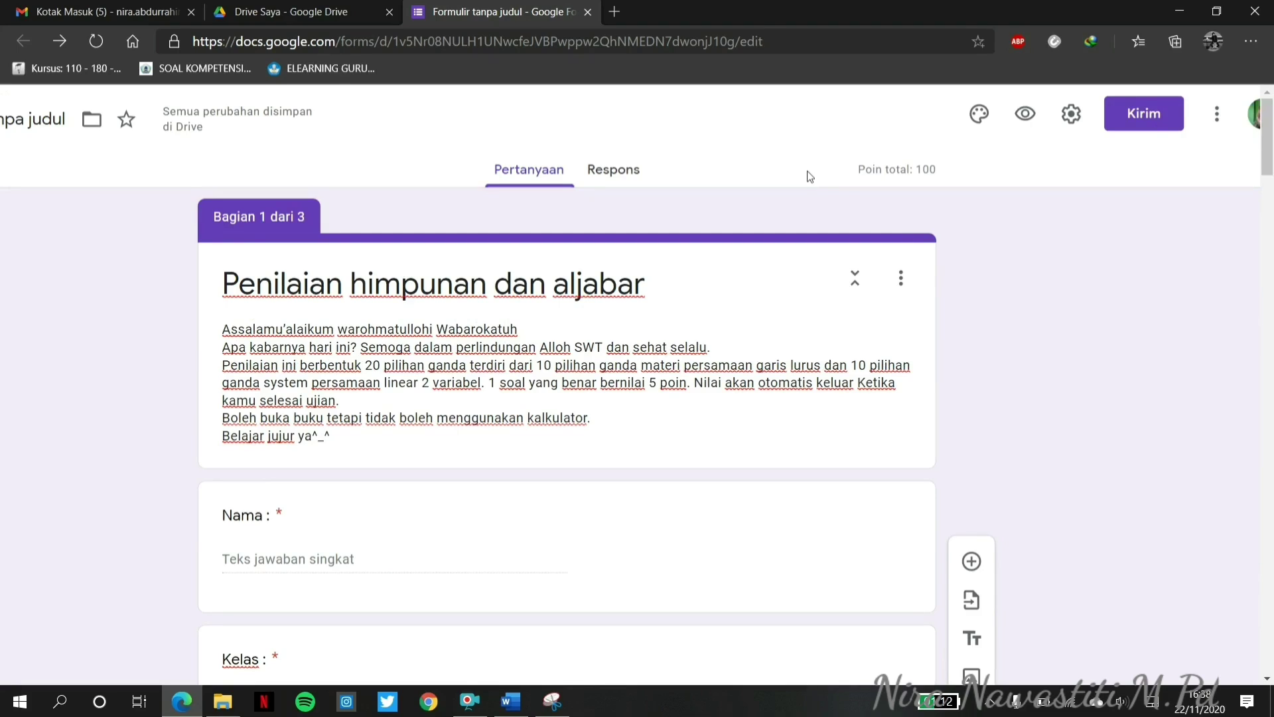
{"action": "left_click", "coordinate": [1025, 115]}
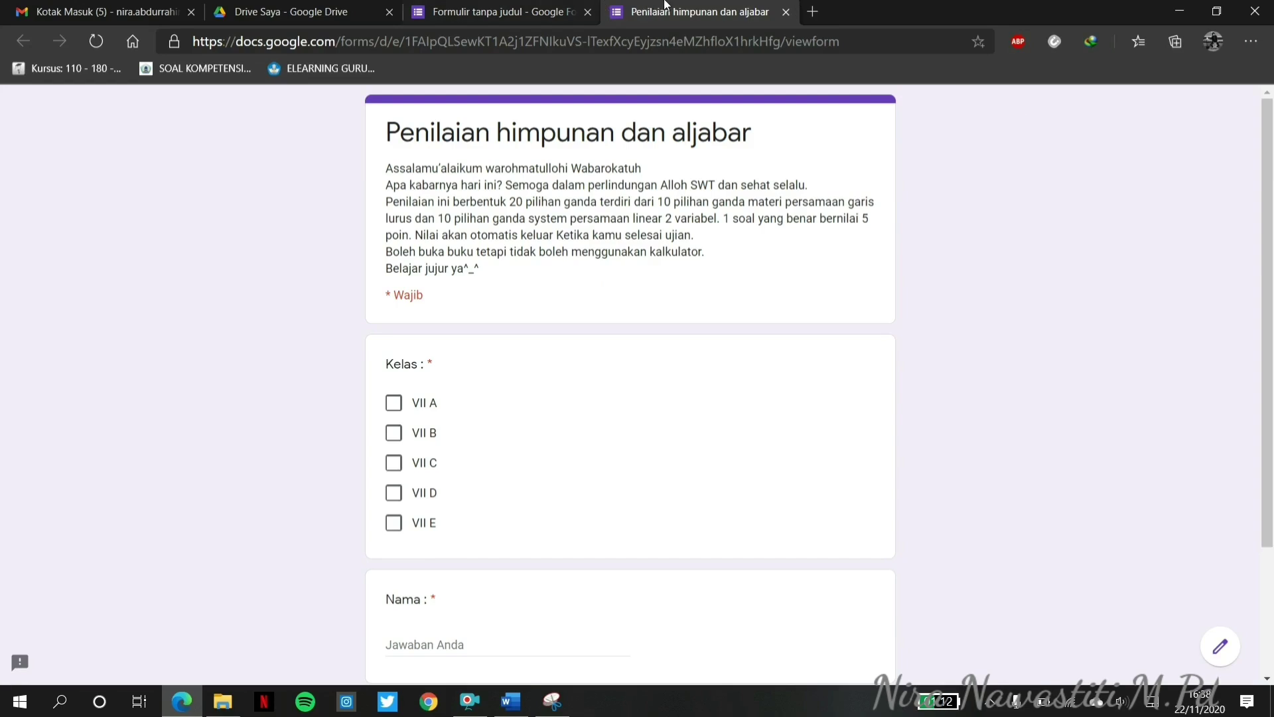
{"action": "left_click", "coordinate": [786, 11]}
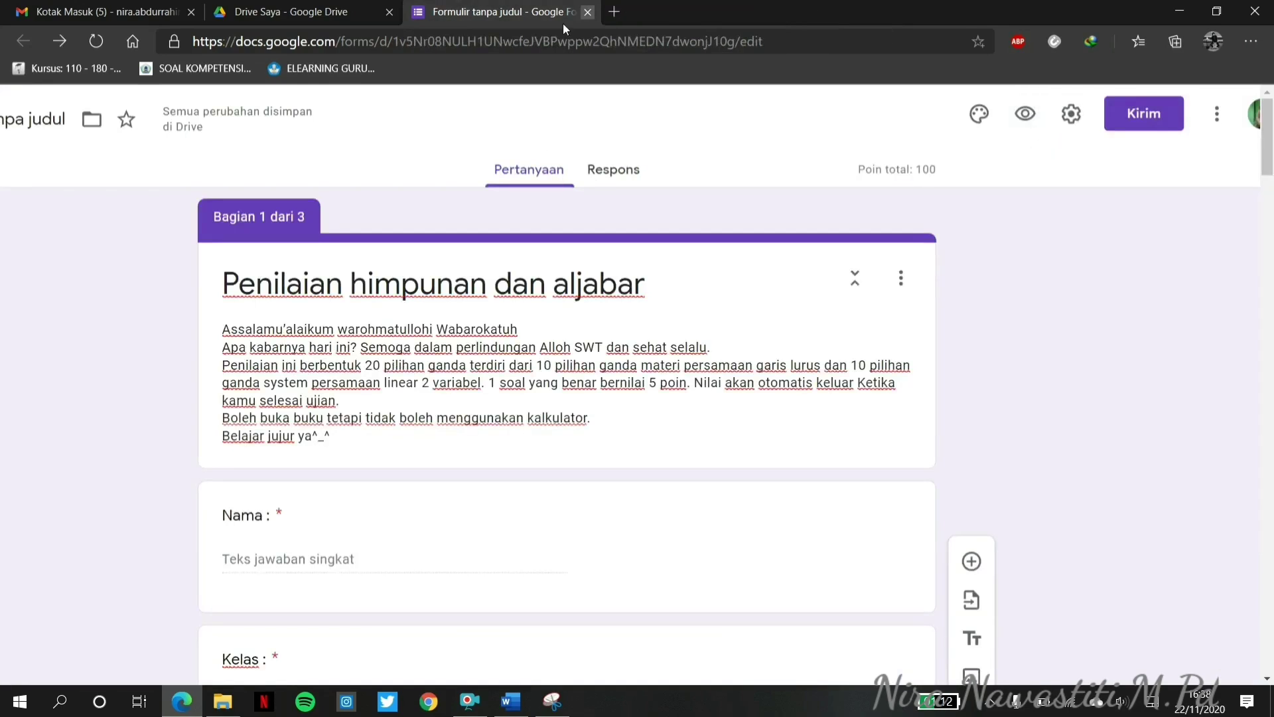
Set the total number of multiple-choice questions stated in the form description to 10.
{"action": "left_click", "coordinate": [356, 377]}
{"action": "key", "text": "ctrl+a"}
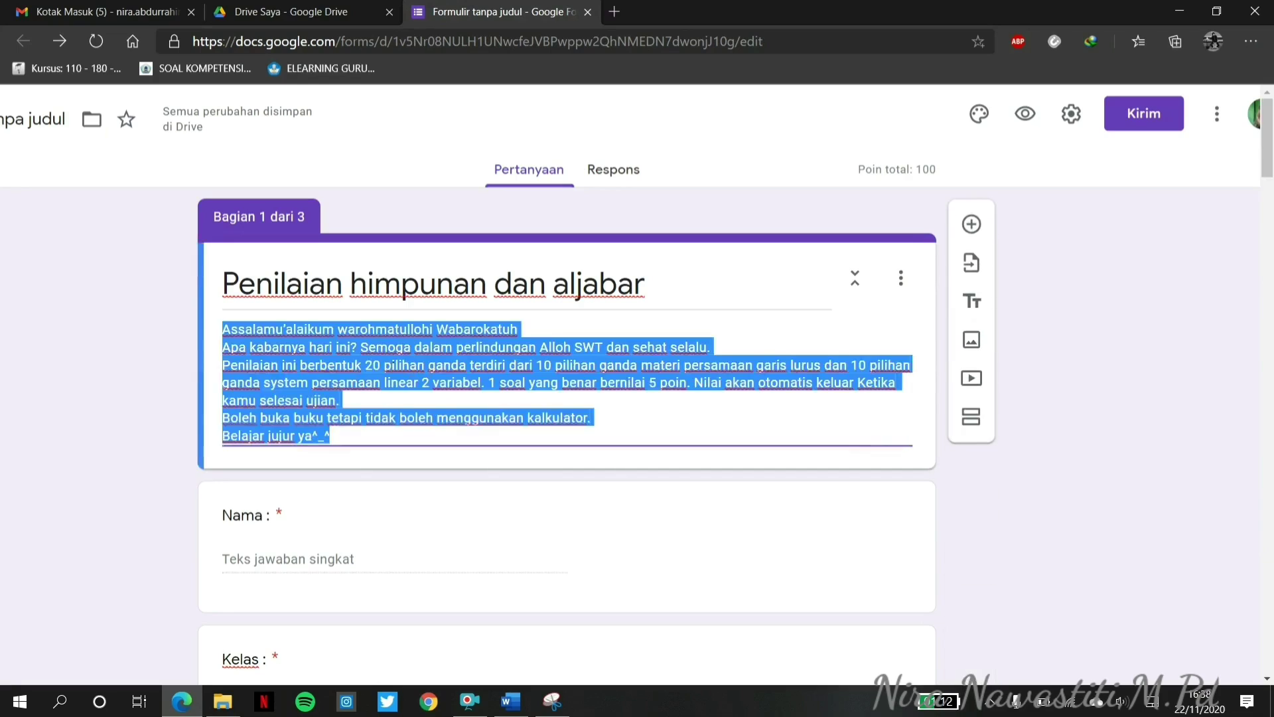
{"action": "left_click", "coordinate": [378, 366]}
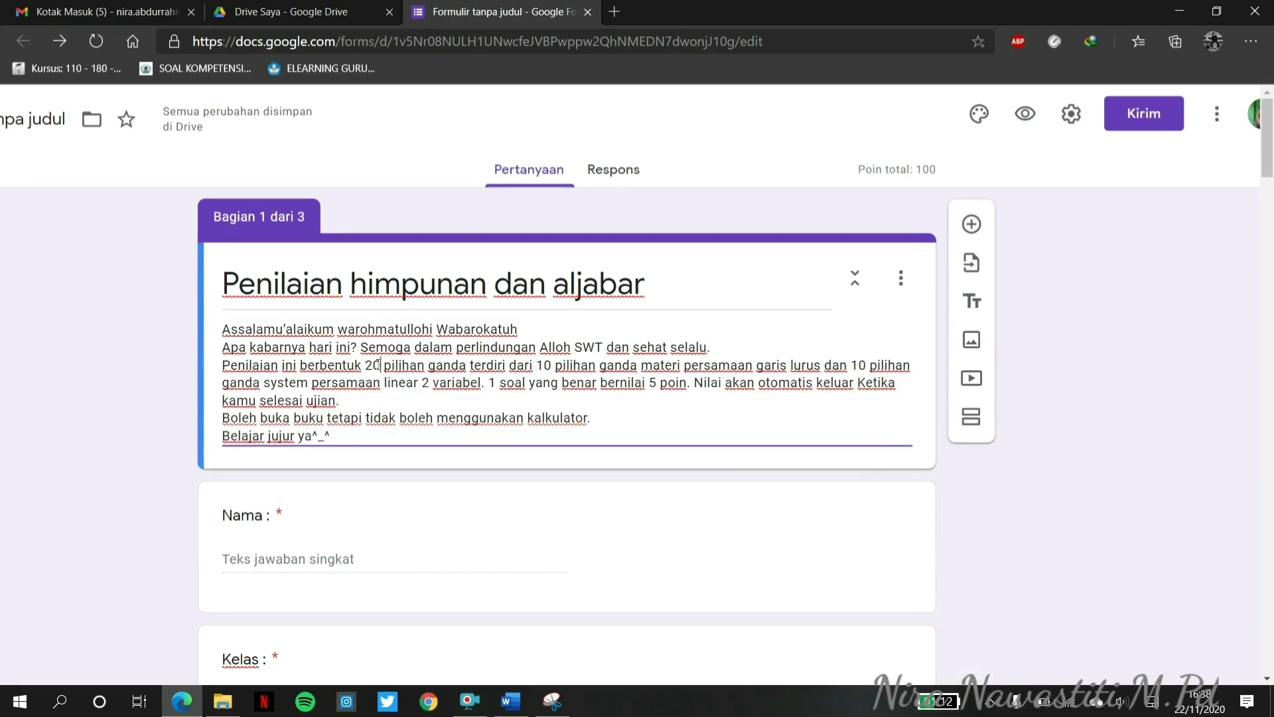
{"action": "key", "text": "BackSpace"}
{"action": "key", "text": "BackSpace"}
{"action": "type", "text": "10"}
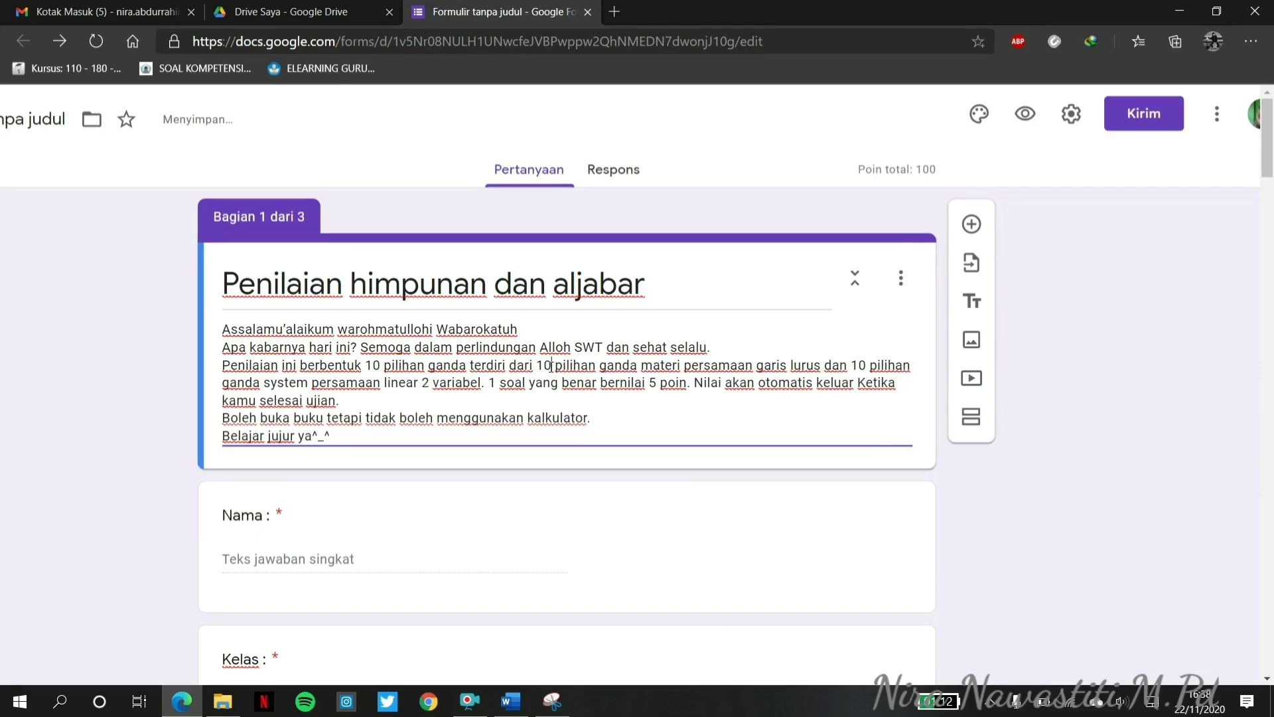
Update the form description to 5 questions on himpunan and 10 on system aljabar, with 10 points per correct answer.
{"action": "key", "text": "BackSpace"}
{"action": "key", "text": "BackSpace"}
{"action": "key", "text": "BackSpace"}
{"action": "type", "text": "5"}
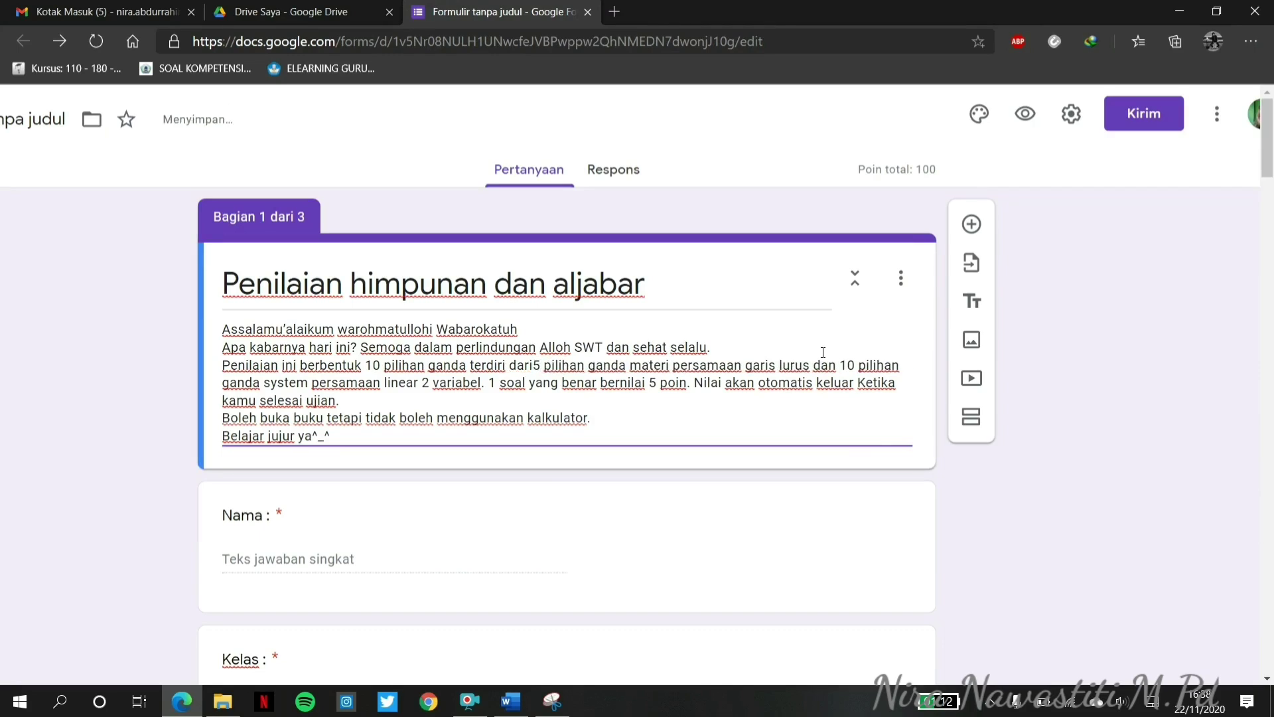
{"action": "left_click_drag", "start_coordinate": [777, 365], "coordinate": [665, 383]}
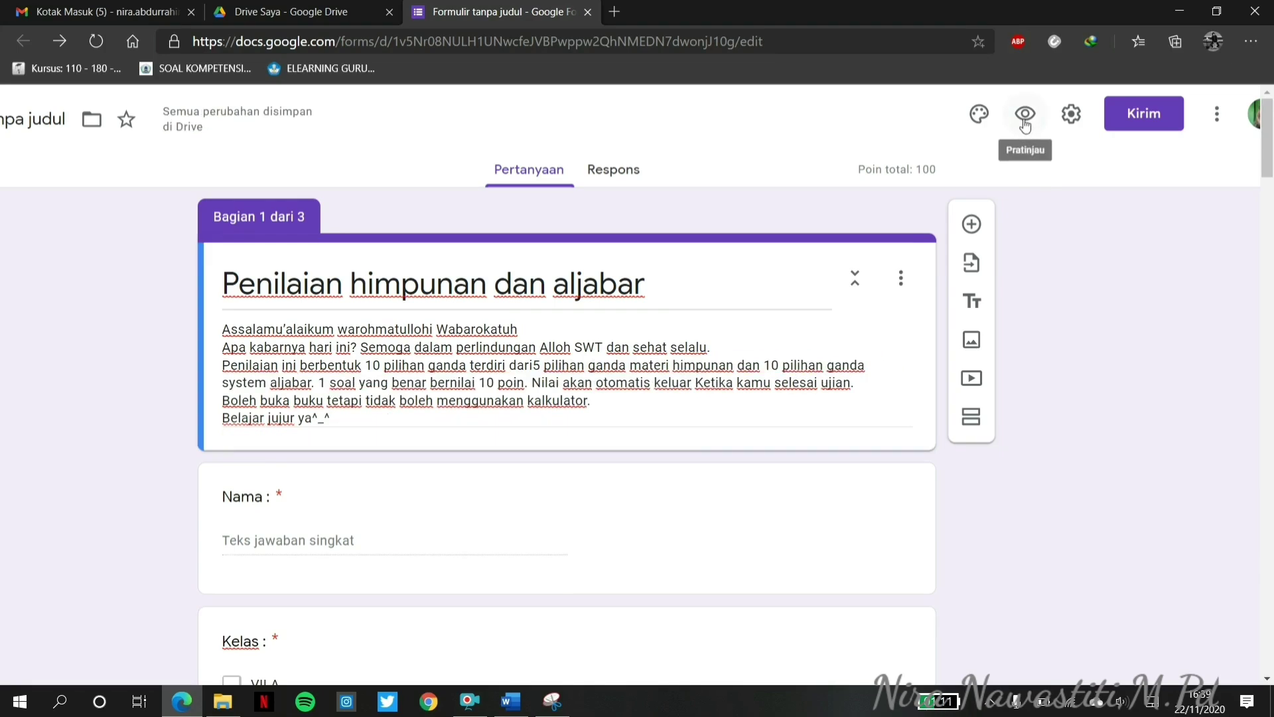
Preview the quiz, select class VII A, enter the respondent's name, and continue to the Himpunan page.
{"action": "left_click", "coordinate": [1025, 117]}
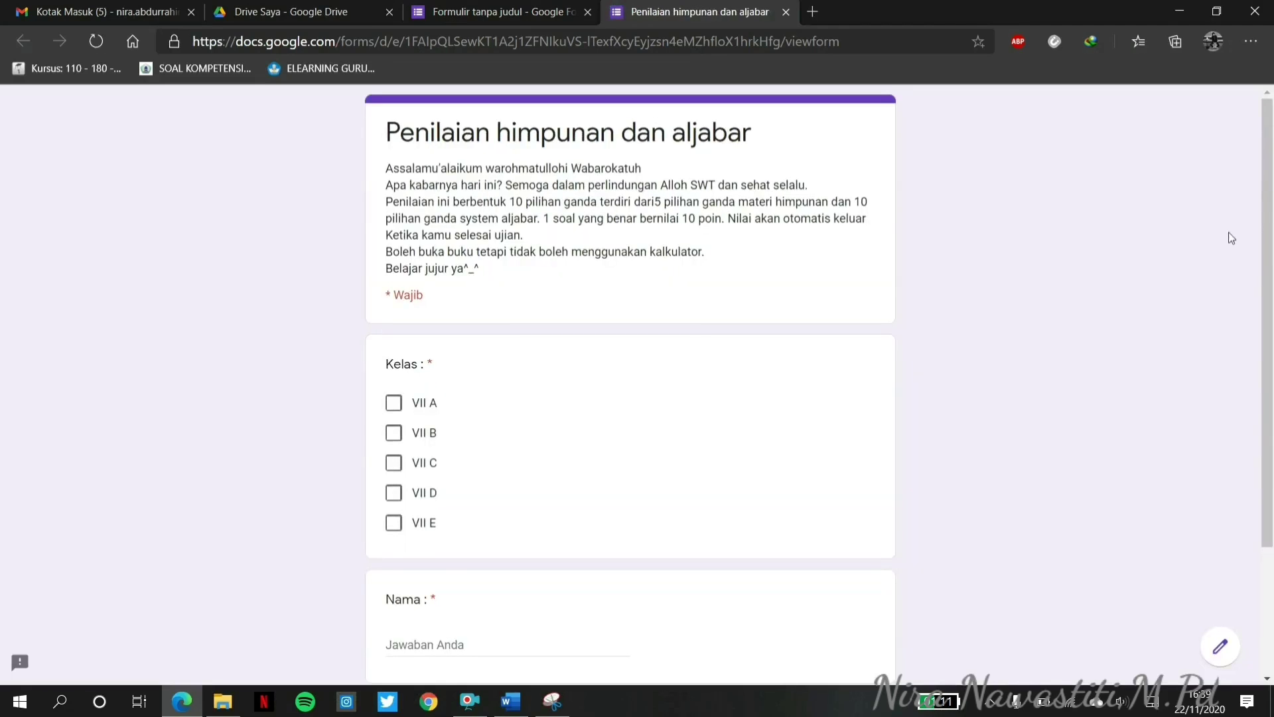
{"action": "left_click_drag", "start_coordinate": [1271, 220], "coordinate": [1272, 344]}
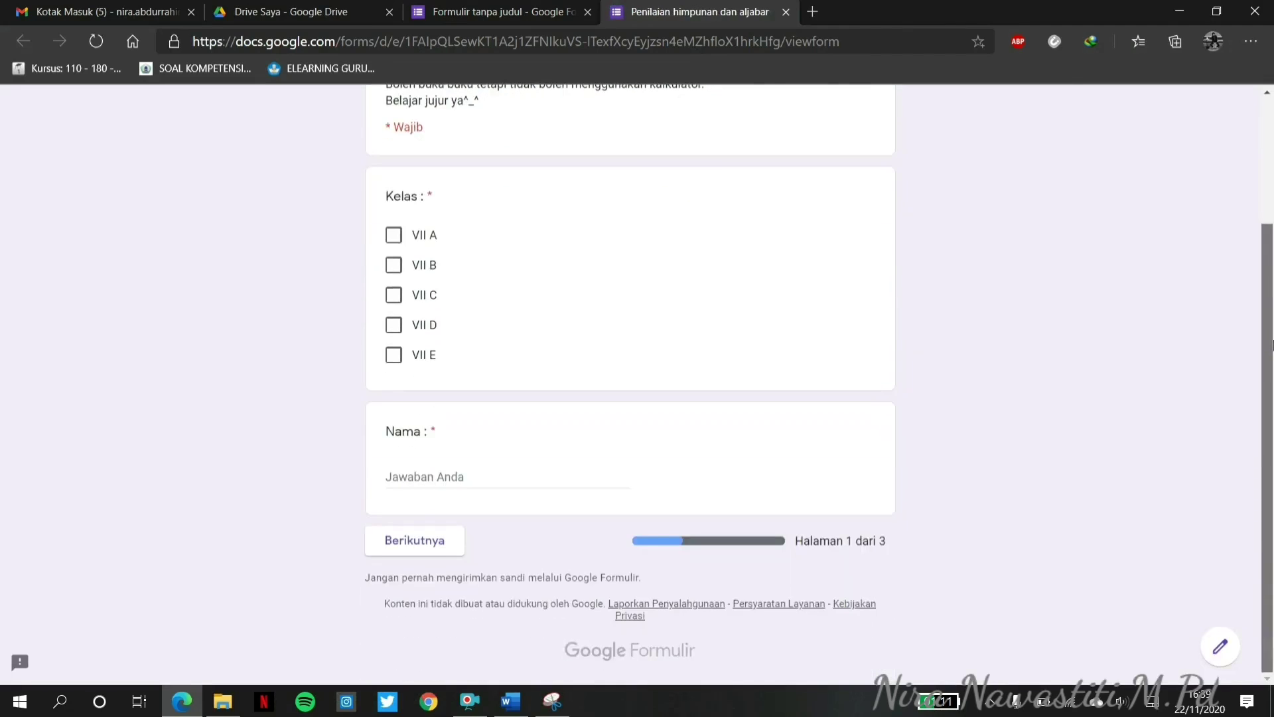
{"action": "scroll", "coordinate": [1271, 344], "scroll_direction": "up", "scroll_amount": 2}
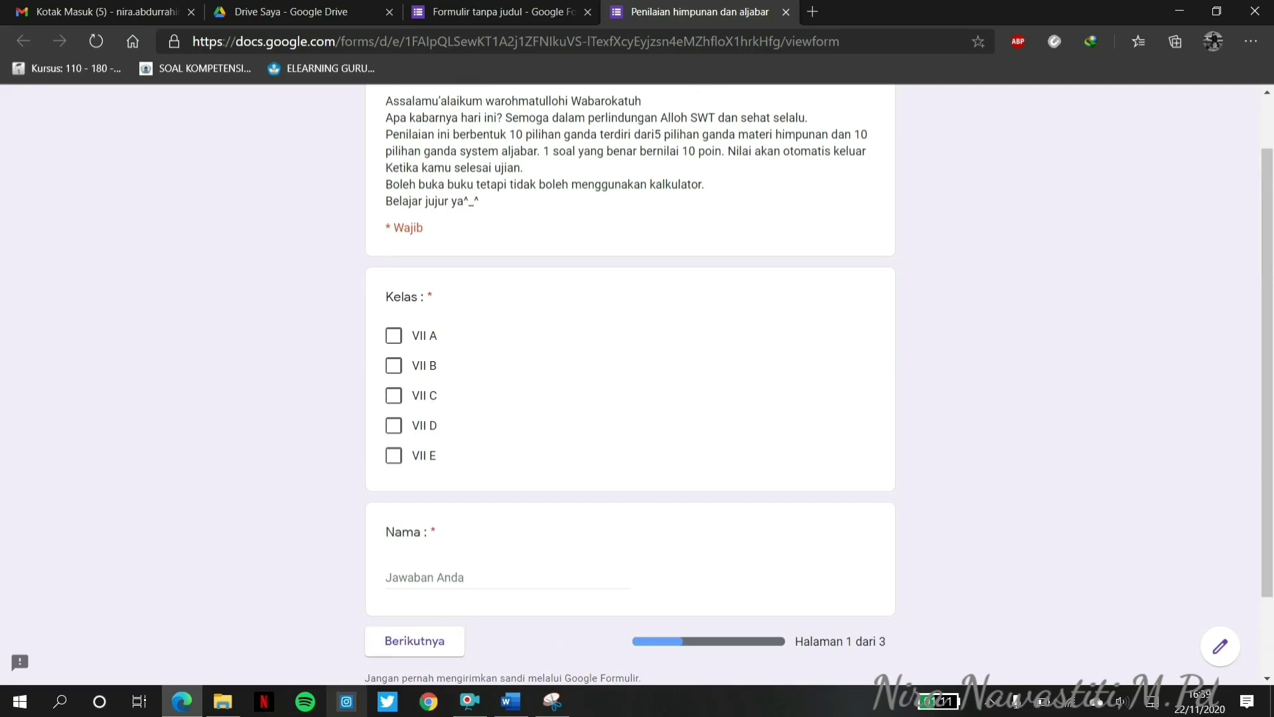
{"action": "left_click", "coordinate": [419, 641]}
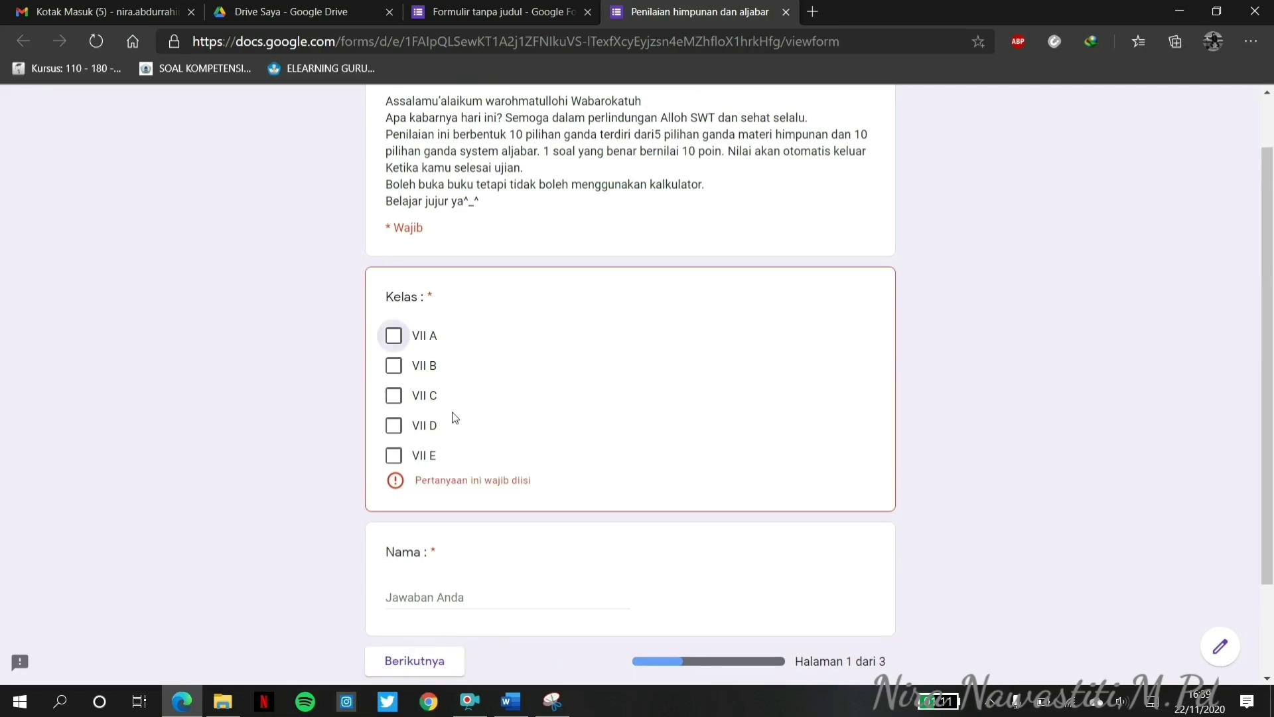
{"action": "left_click", "coordinate": [394, 336]}
{"action": "left_click", "coordinate": [406, 572]}
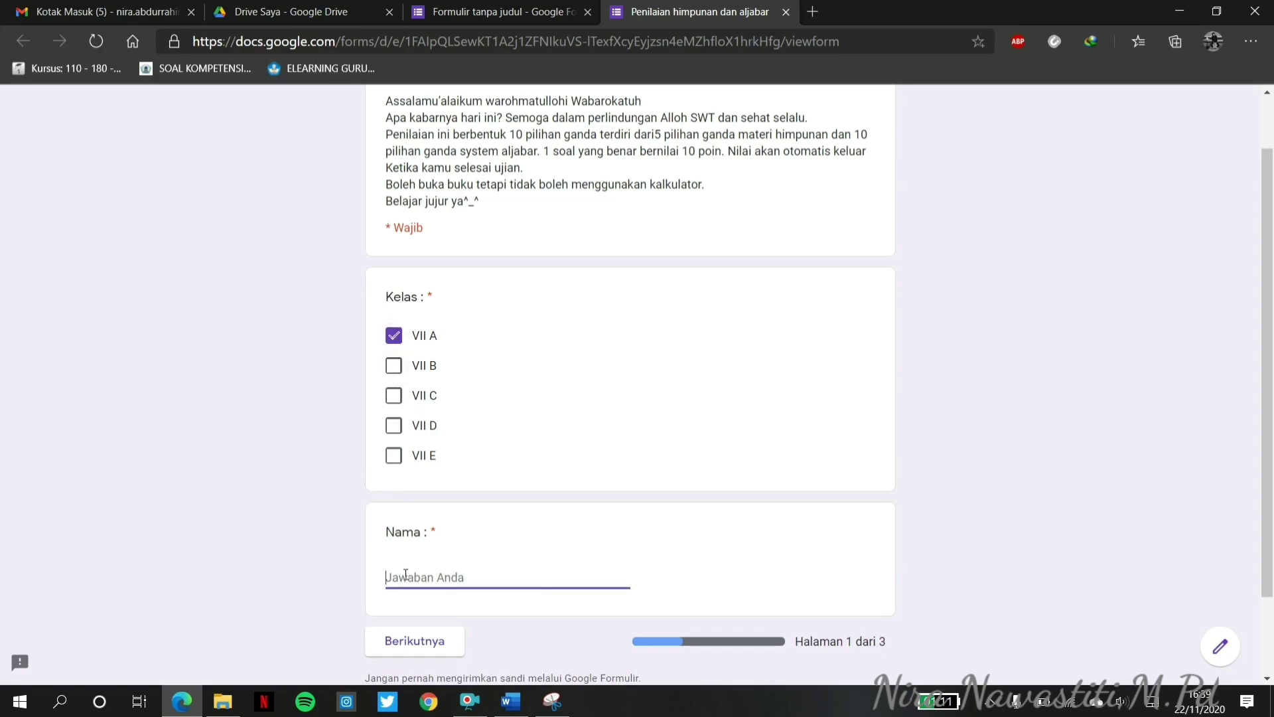
{"action": "type", "text": "ani"}
{"action": "left_click", "coordinate": [425, 654]}
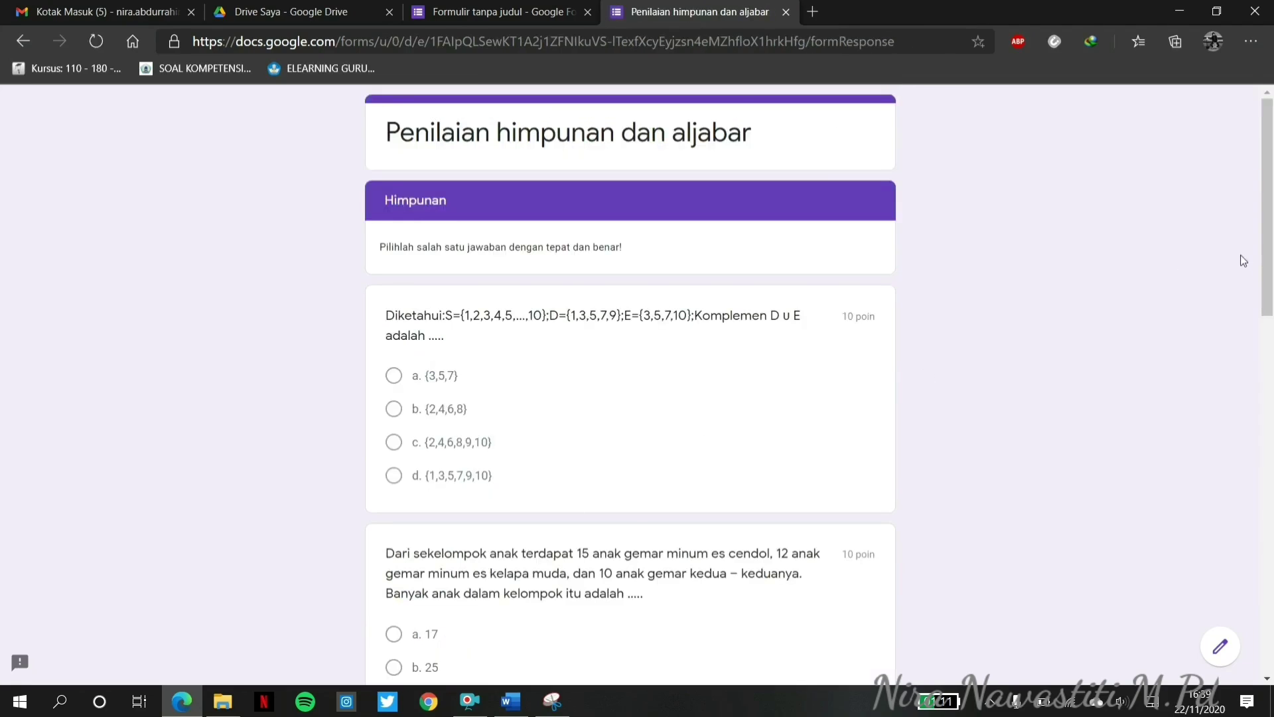
Look through the Himpunan questions in the preview, leave them unanswered, and continue to the Aljabar page.
{"action": "left_click_drag", "start_coordinate": [1268, 247], "coordinate": [1272, 603]}
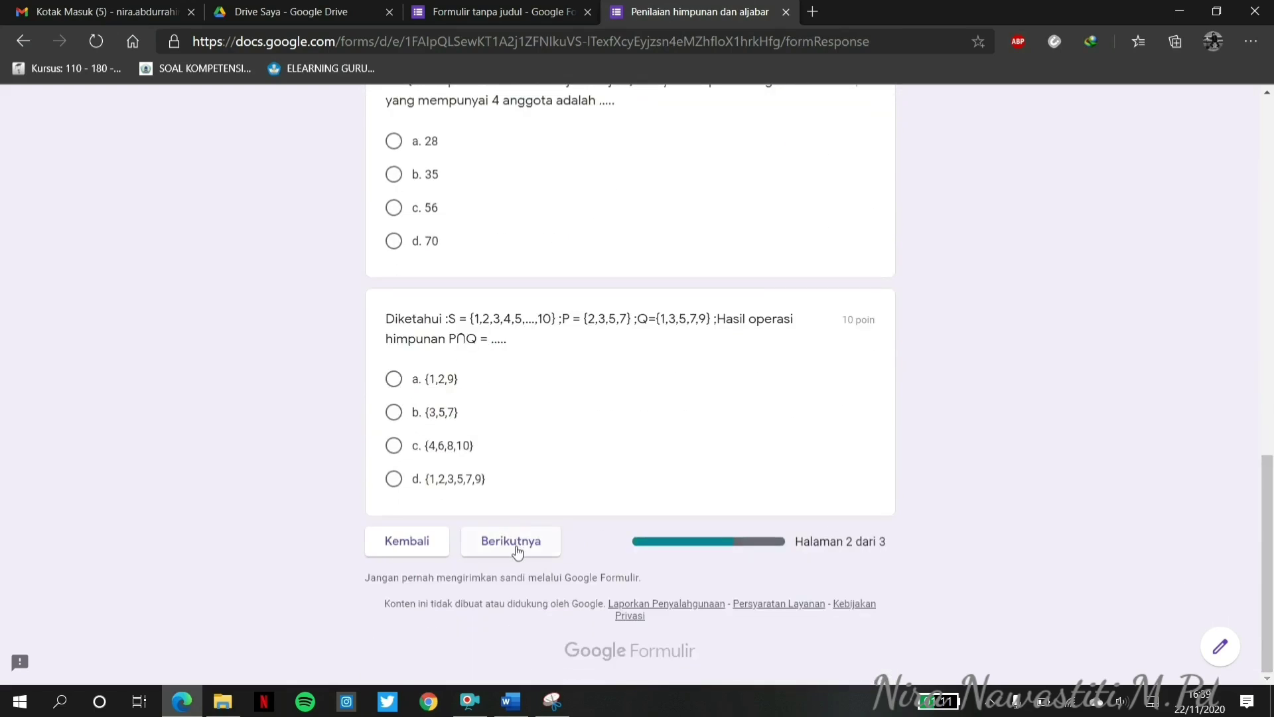
{"action": "left_click_drag", "start_coordinate": [1270, 548], "coordinate": [1272, 178]}
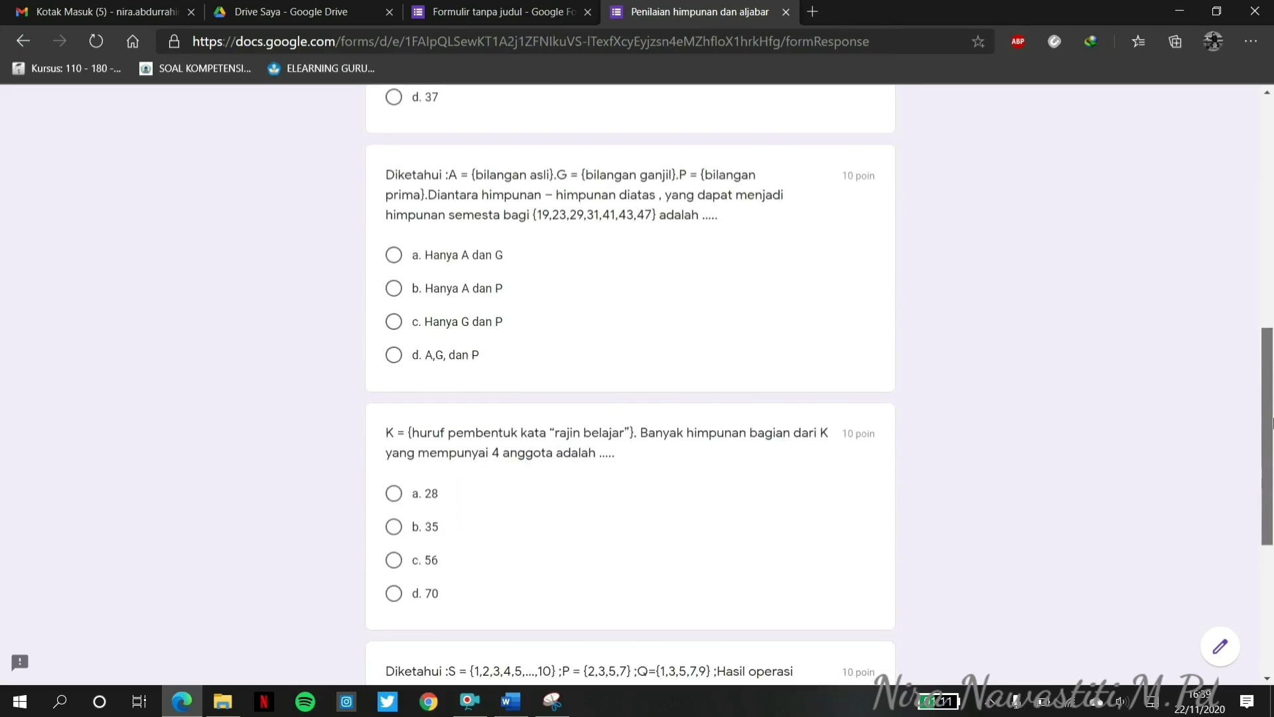
{"action": "scroll", "coordinate": [1272, 422], "scroll_direction": "down", "scroll_amount": 3}
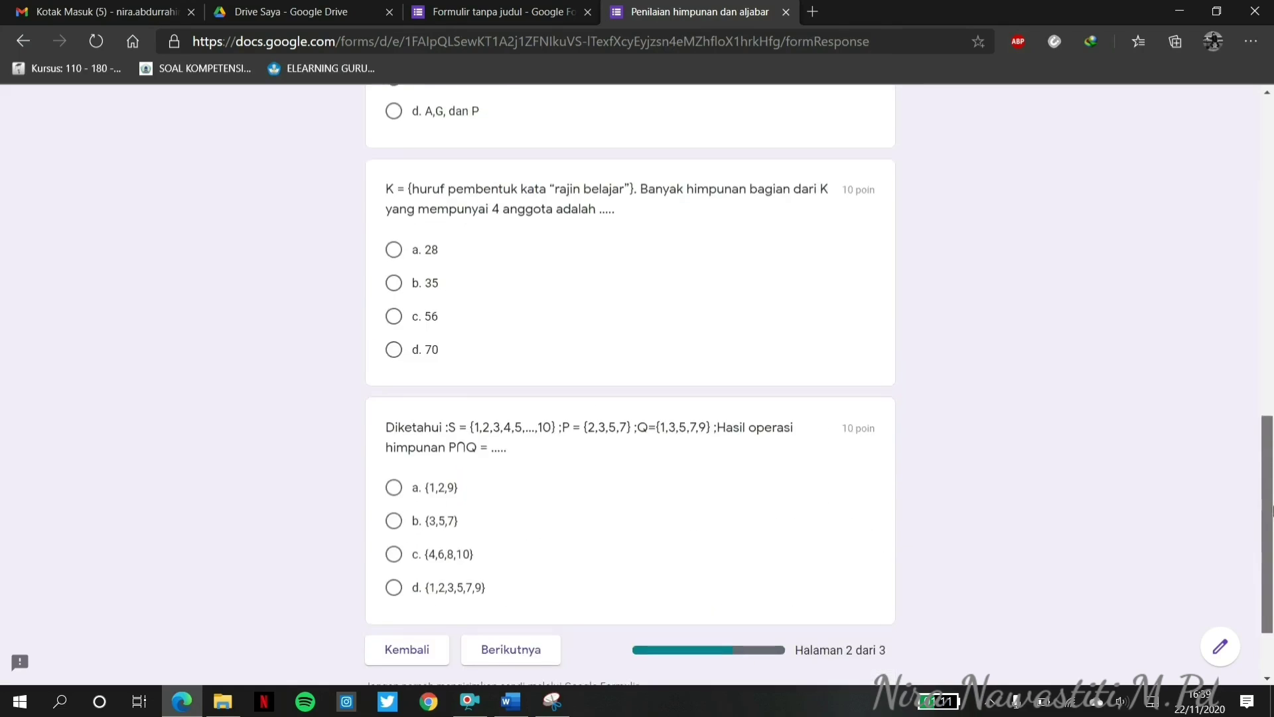
{"action": "left_click", "coordinate": [492, 655]}
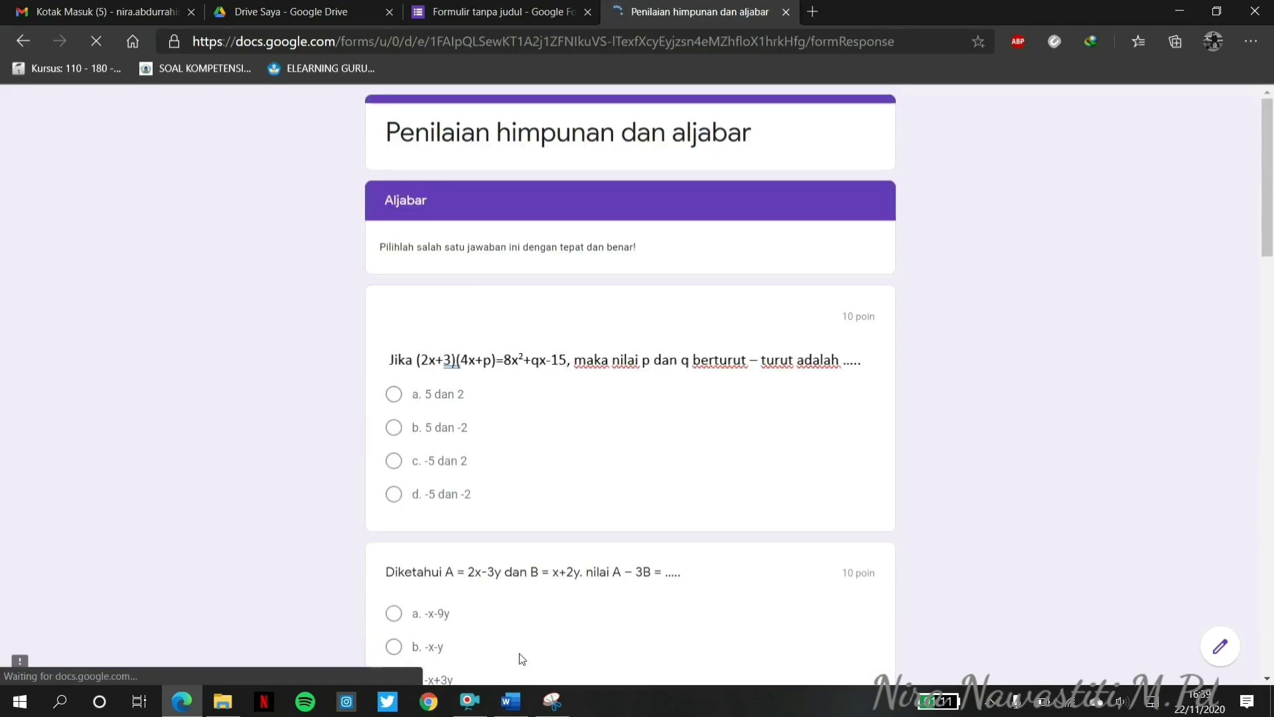
Submit the test response from the Aljabar page without answering its questions, and view its score.
{"action": "left_click_drag", "start_coordinate": [1271, 225], "coordinate": [1270, 644]}
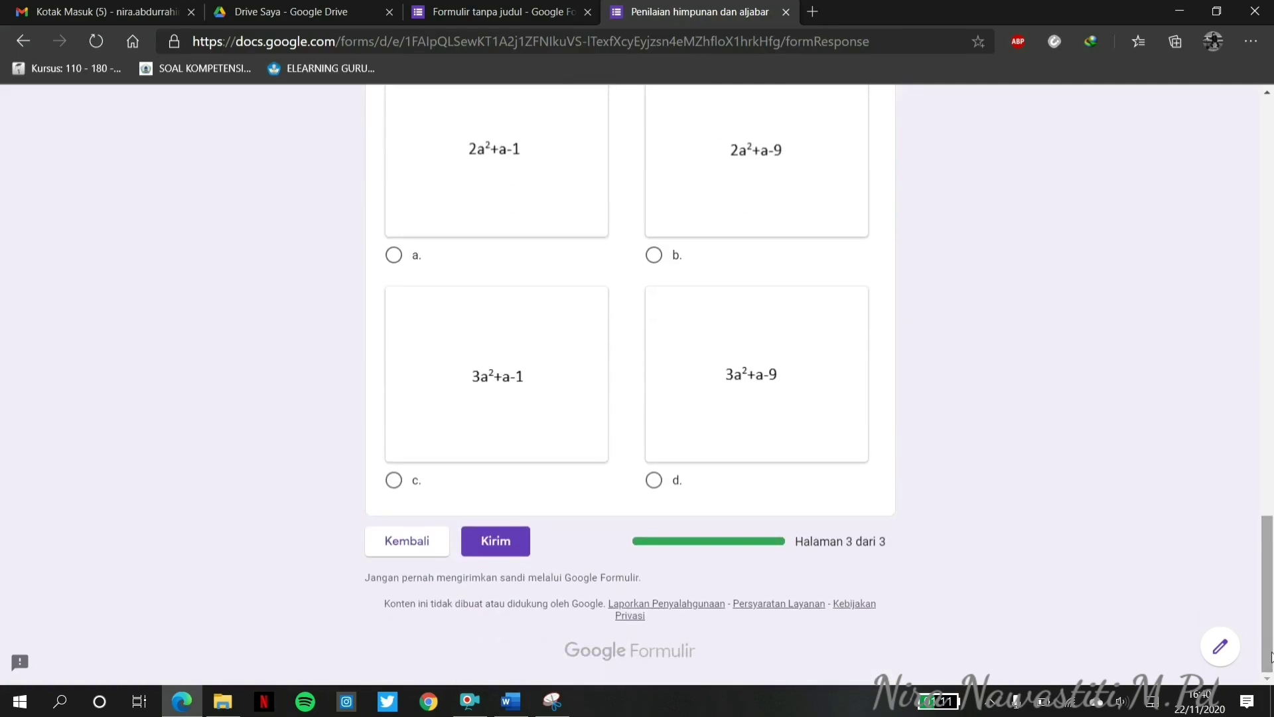
{"action": "left_click", "coordinate": [475, 551]}
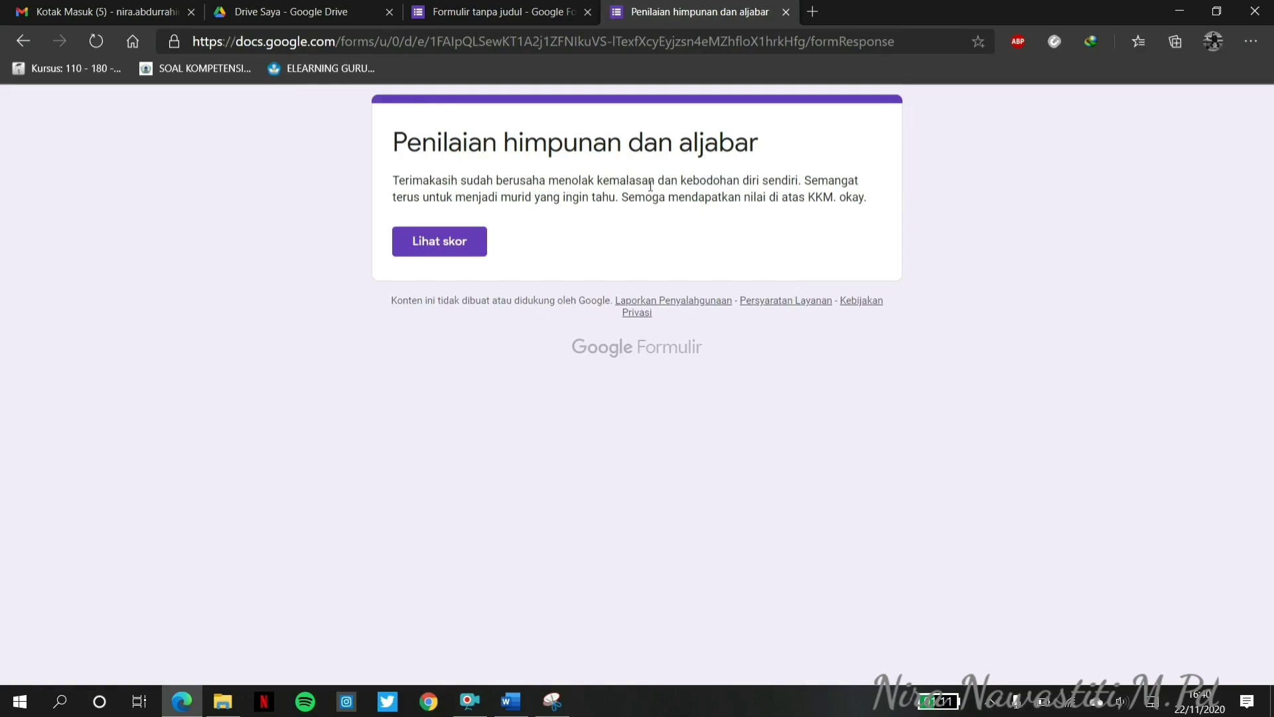
{"action": "left_click", "coordinate": [436, 249]}
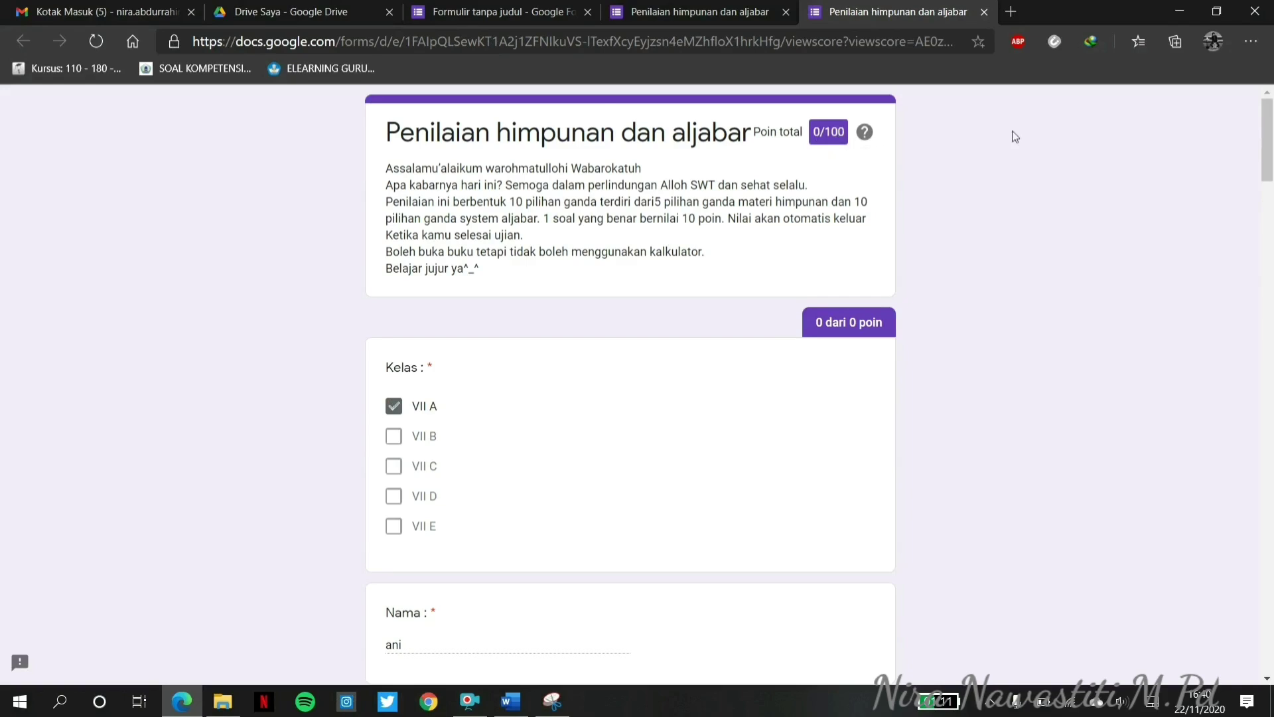
{"action": "left_click_drag", "start_coordinate": [1269, 165], "coordinate": [1271, 117]}
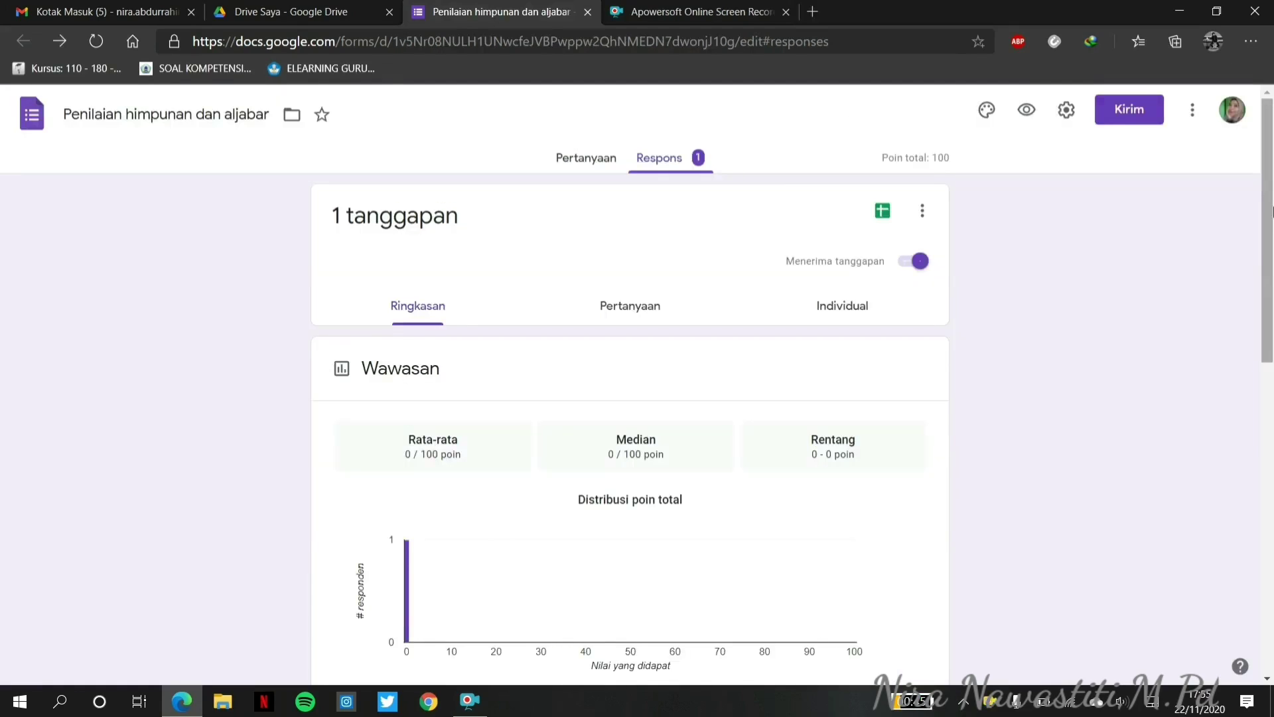
Review the form's response summary and the responses listed by question.
{"action": "scroll", "coordinate": [1264, 199], "scroll_direction": "down", "scroll_amount": 5}
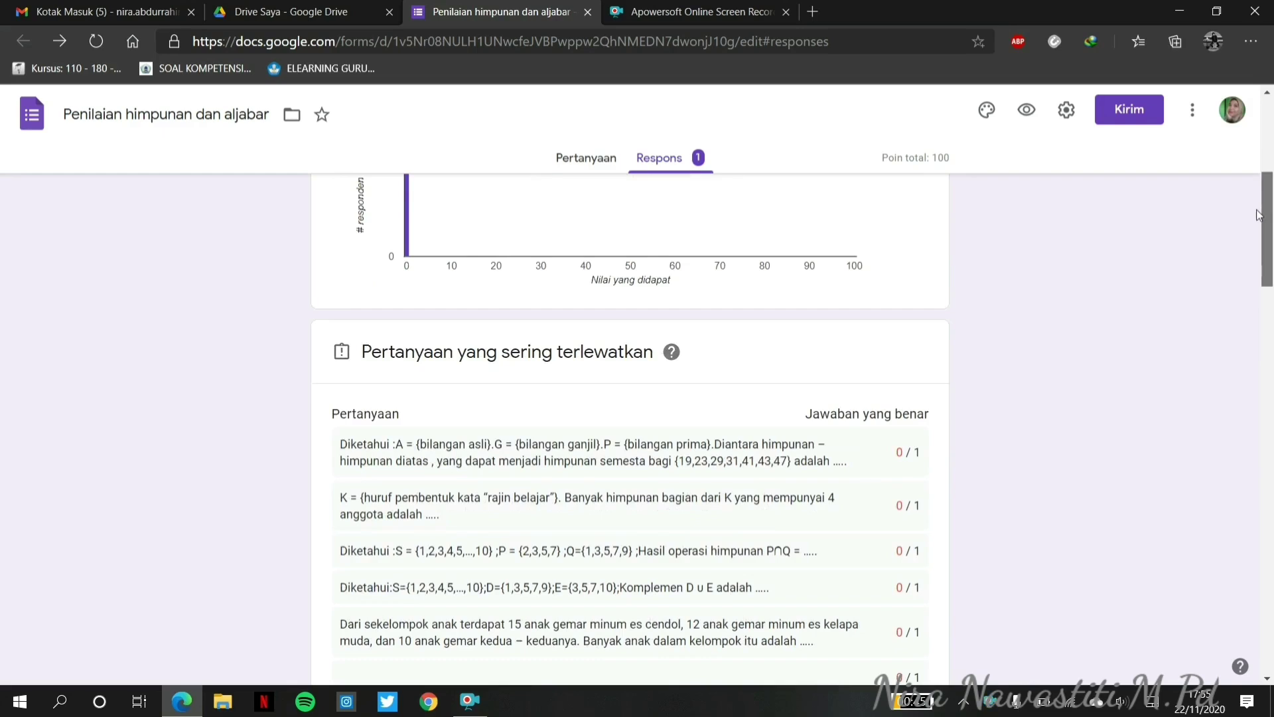
{"action": "left_click_drag", "start_coordinate": [1259, 216], "coordinate": [1272, 133]}
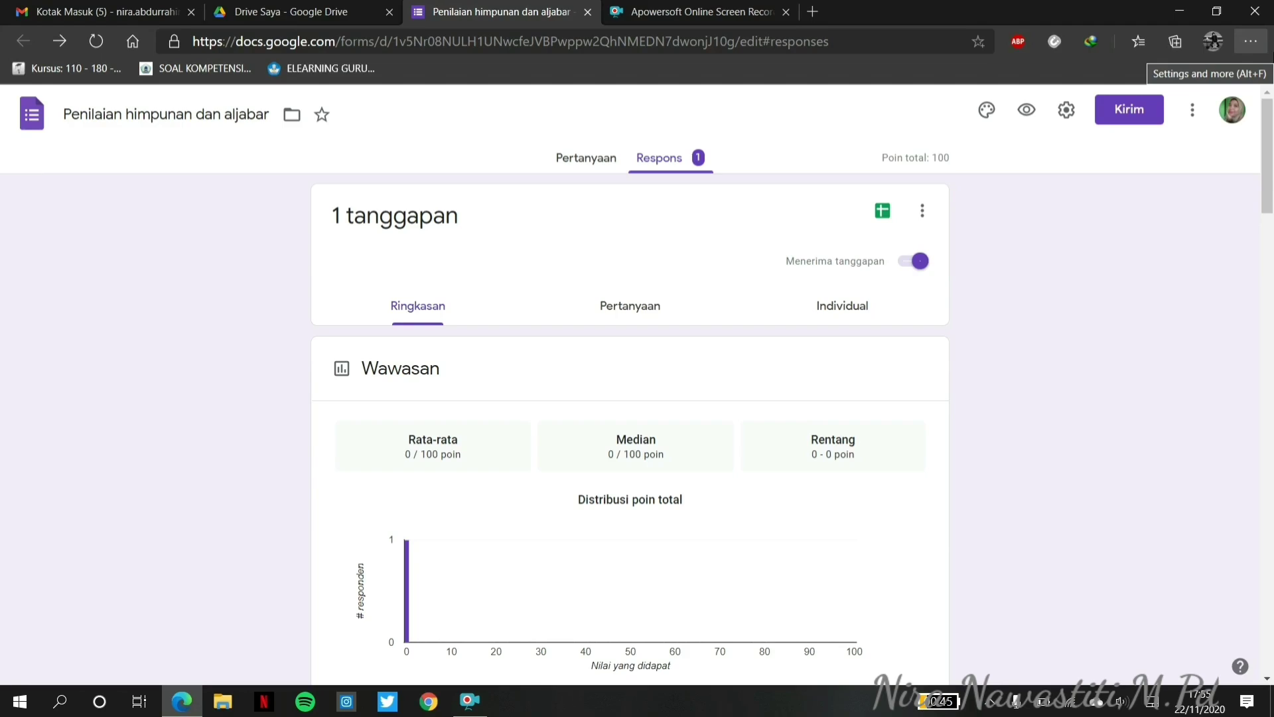
{"action": "scroll", "coordinate": [1271, 263], "scroll_direction": "down", "scroll_amount": 2}
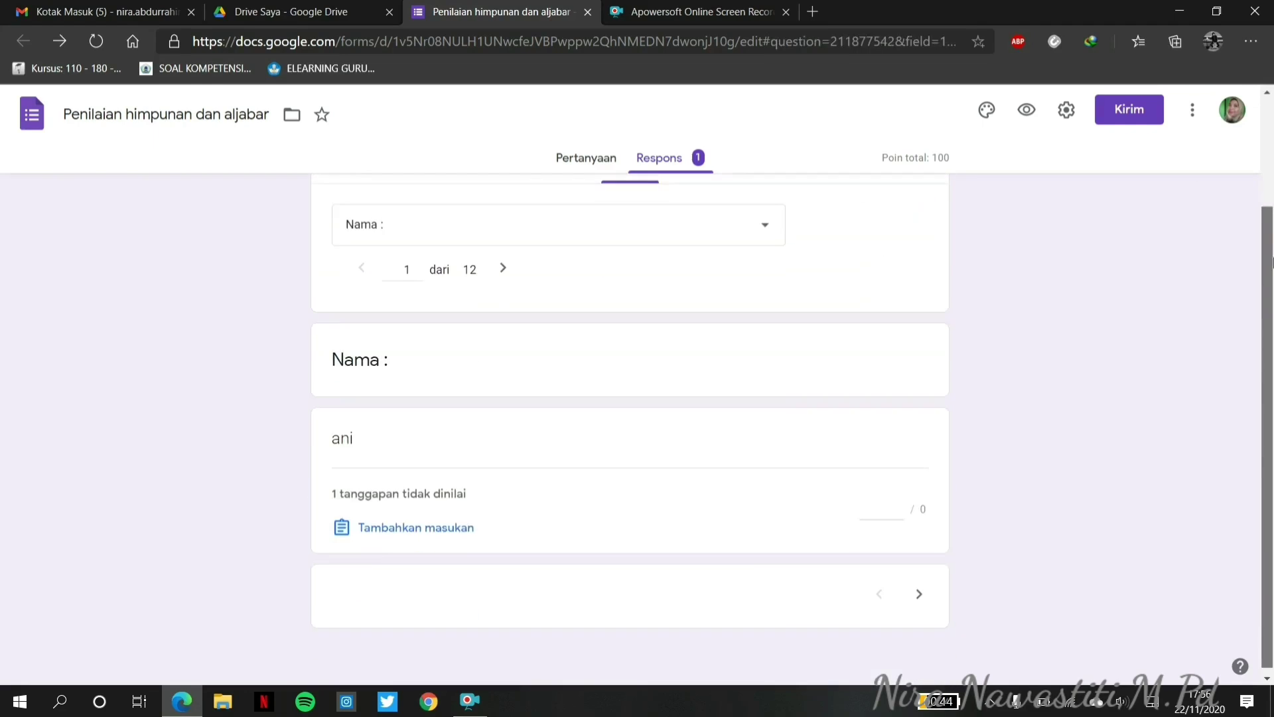
{"action": "left_click_drag", "start_coordinate": [1271, 272], "coordinate": [1271, 136]}
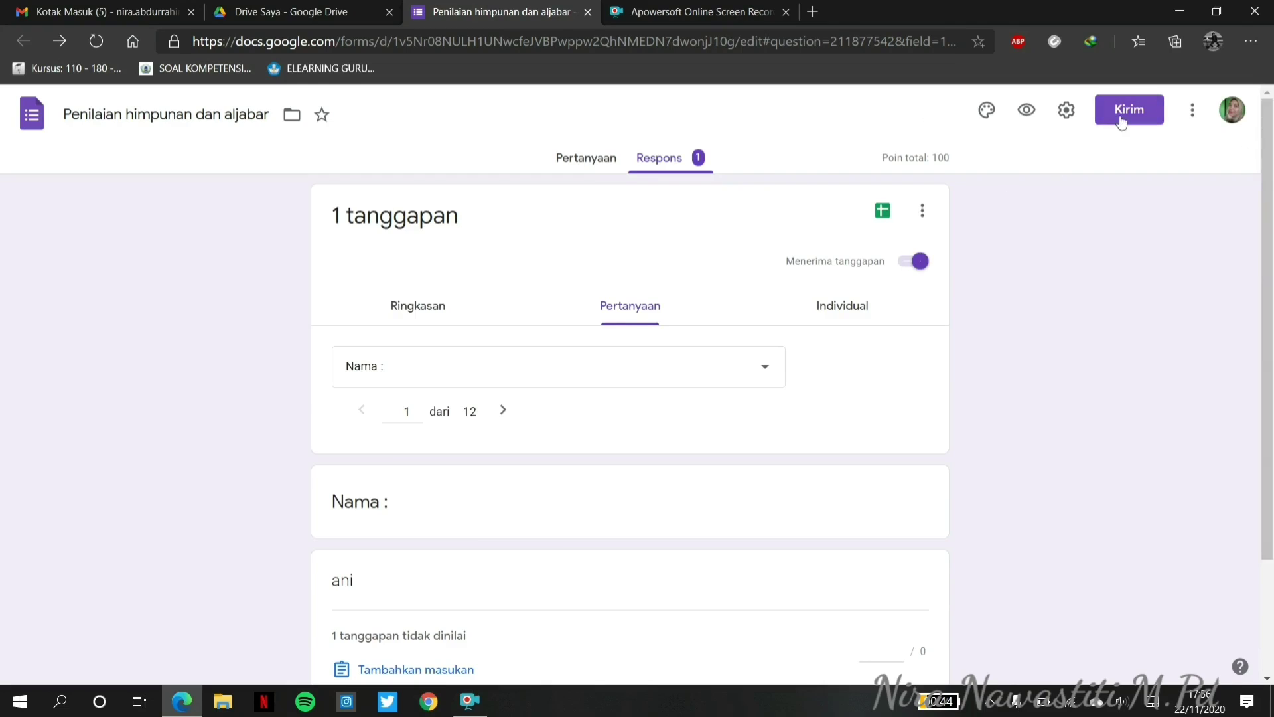
Return to the form's questions and install the formLimiter add-on from the Google Workspace Marketplace.
{"action": "left_click", "coordinate": [584, 163]}
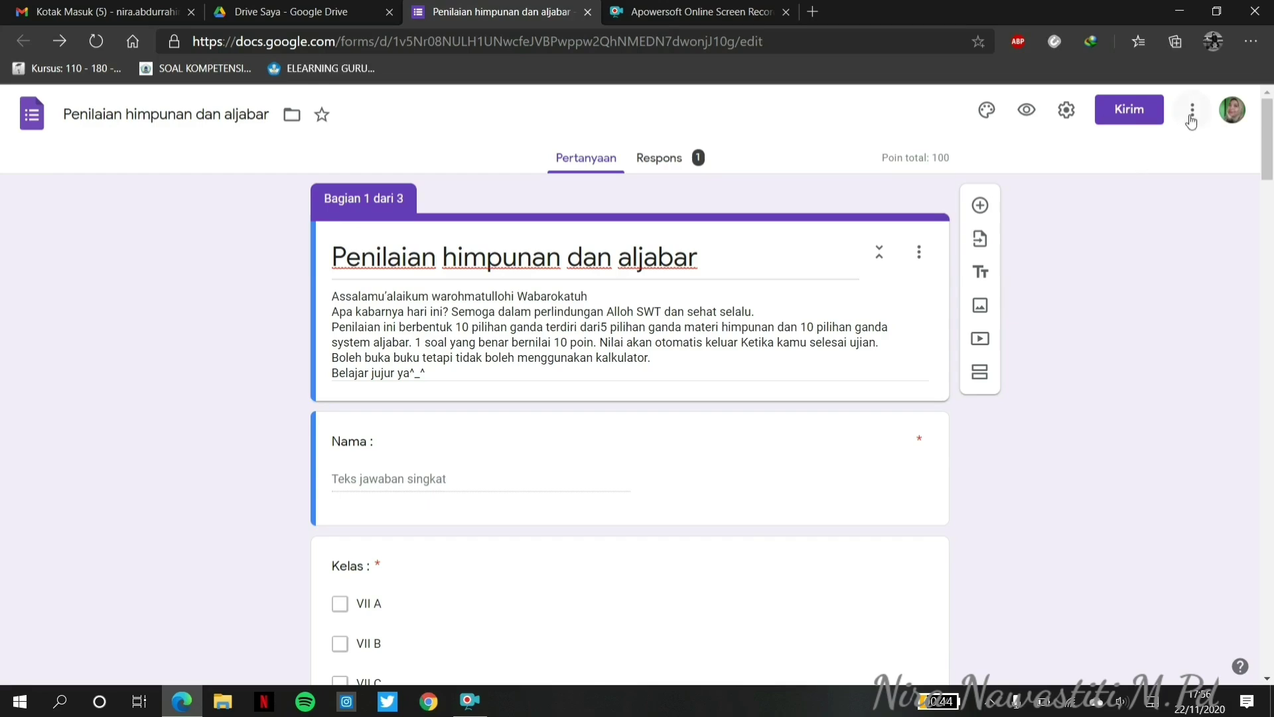
{"action": "left_click", "coordinate": [1191, 113]}
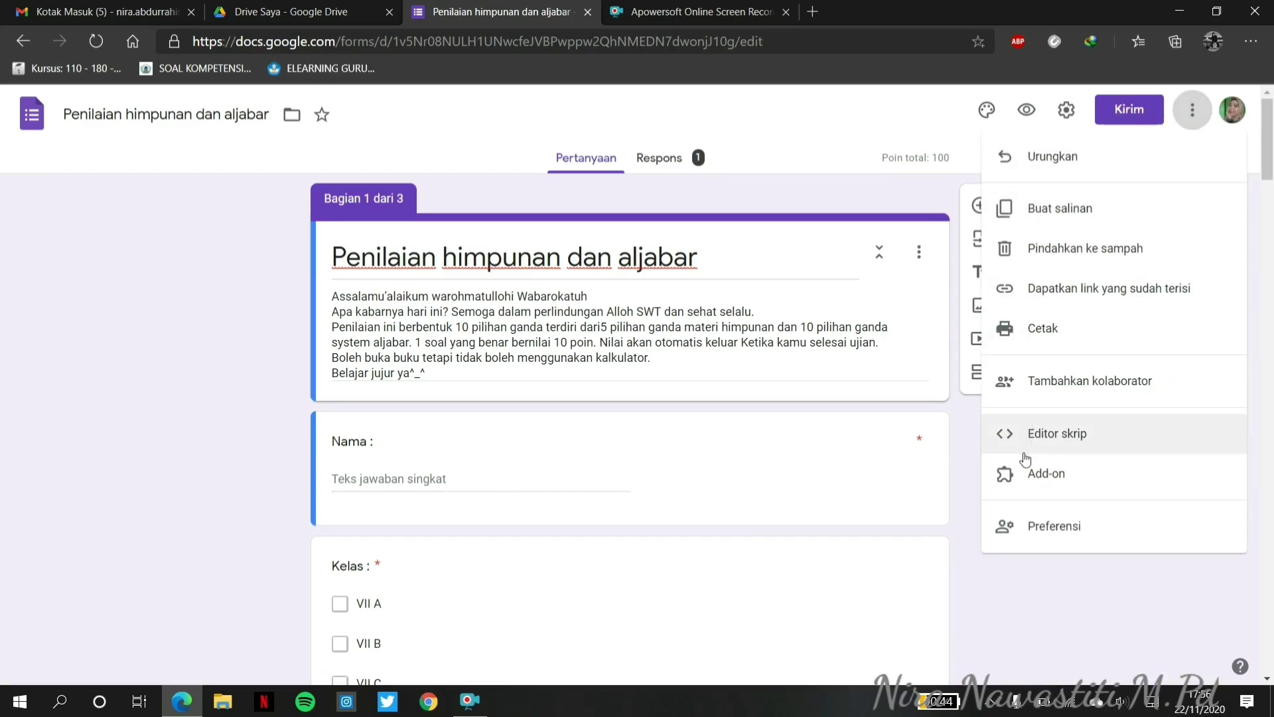
{"action": "left_click", "coordinate": [1034, 484]}
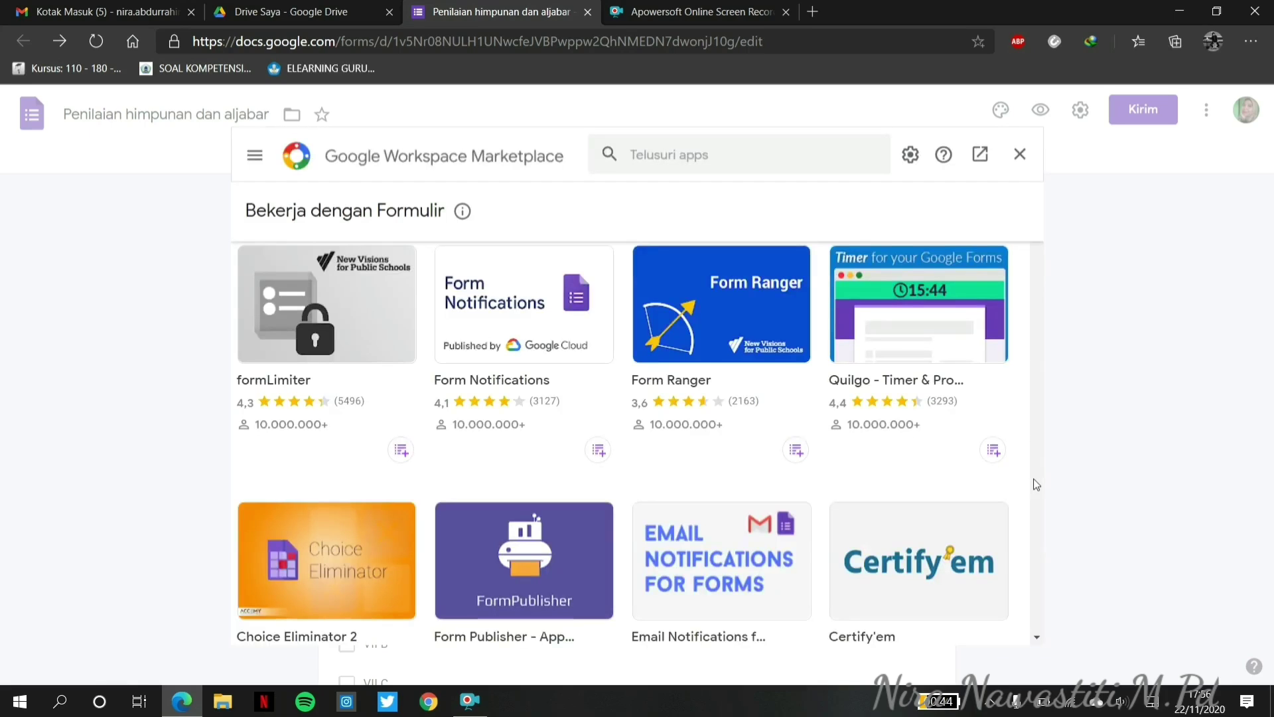
{"action": "left_click", "coordinate": [313, 337]}
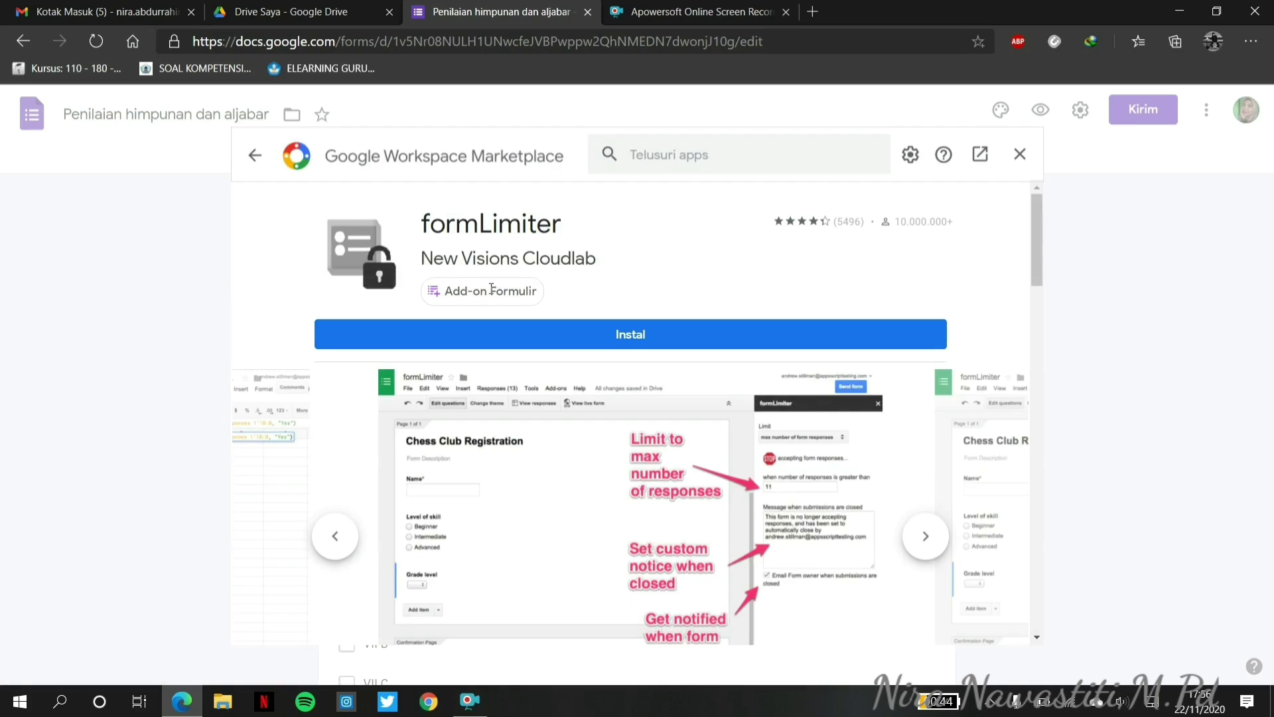
{"action": "left_click", "coordinate": [556, 341]}
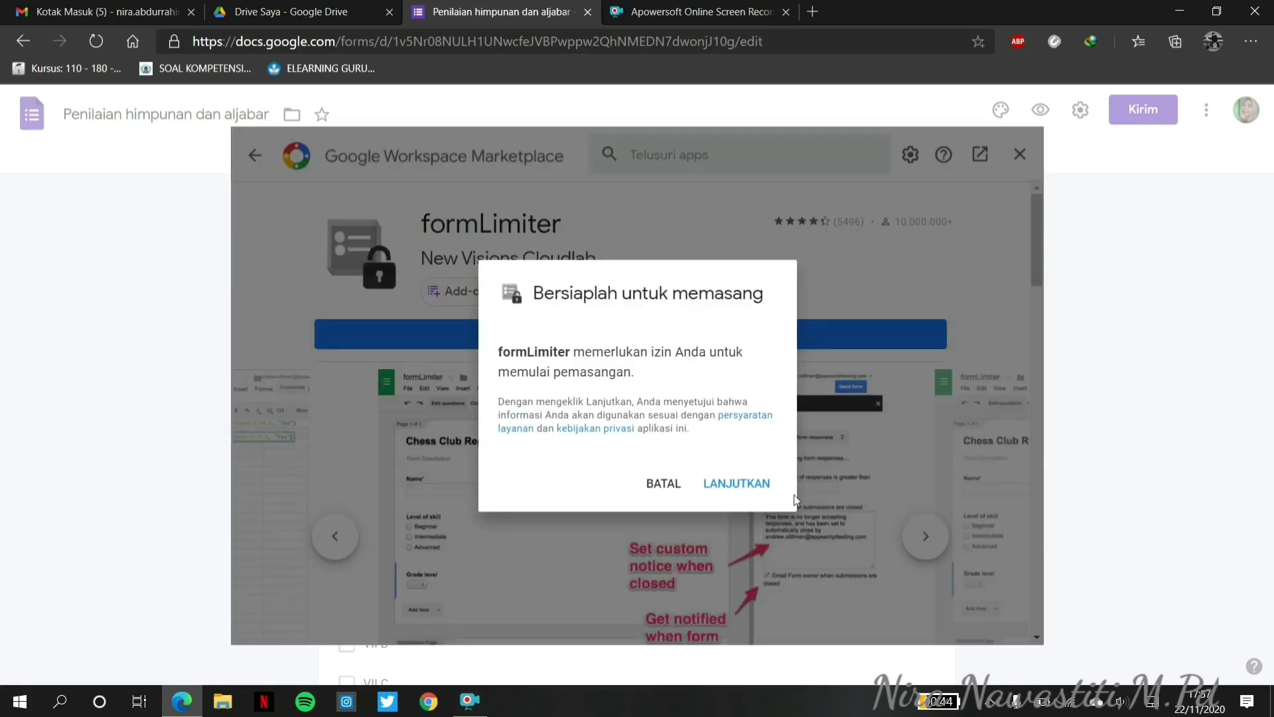
{"action": "left_click", "coordinate": [753, 488]}
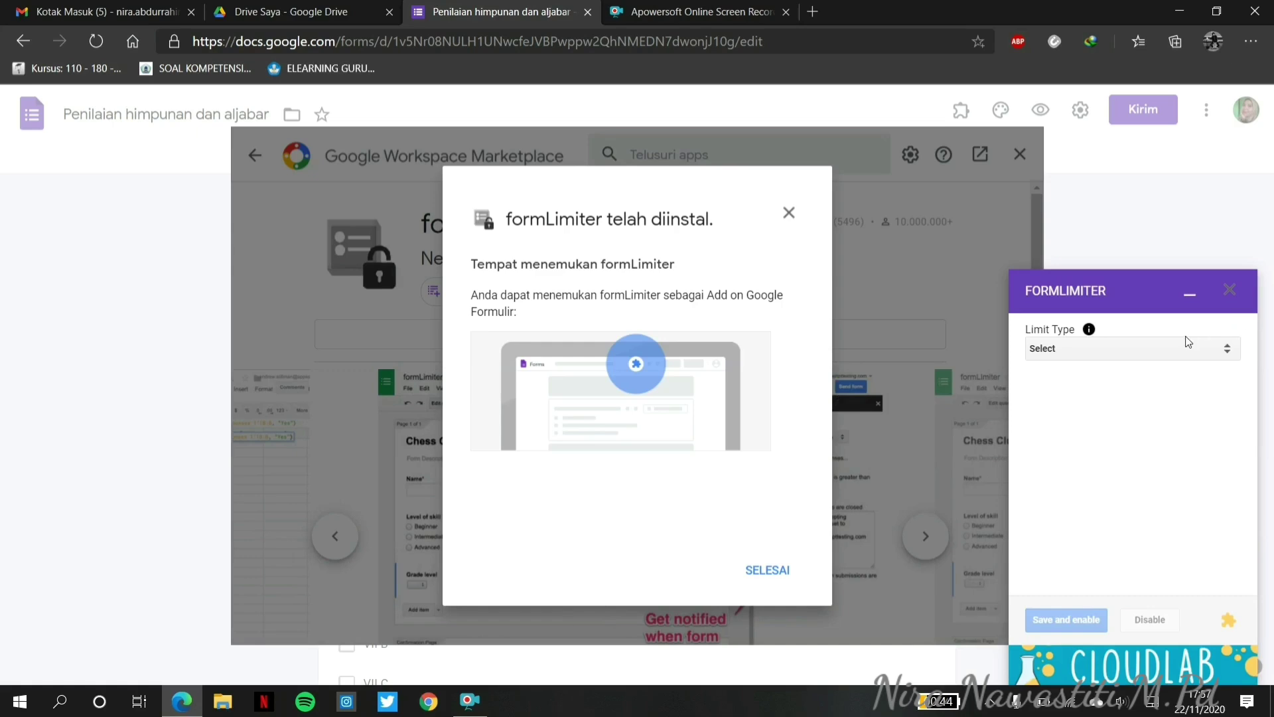
Enable a formLimiter date and time limit of 11/27/2020 at 11:55 PM, and close the Marketplace.
{"action": "left_click", "coordinate": [1163, 357]}
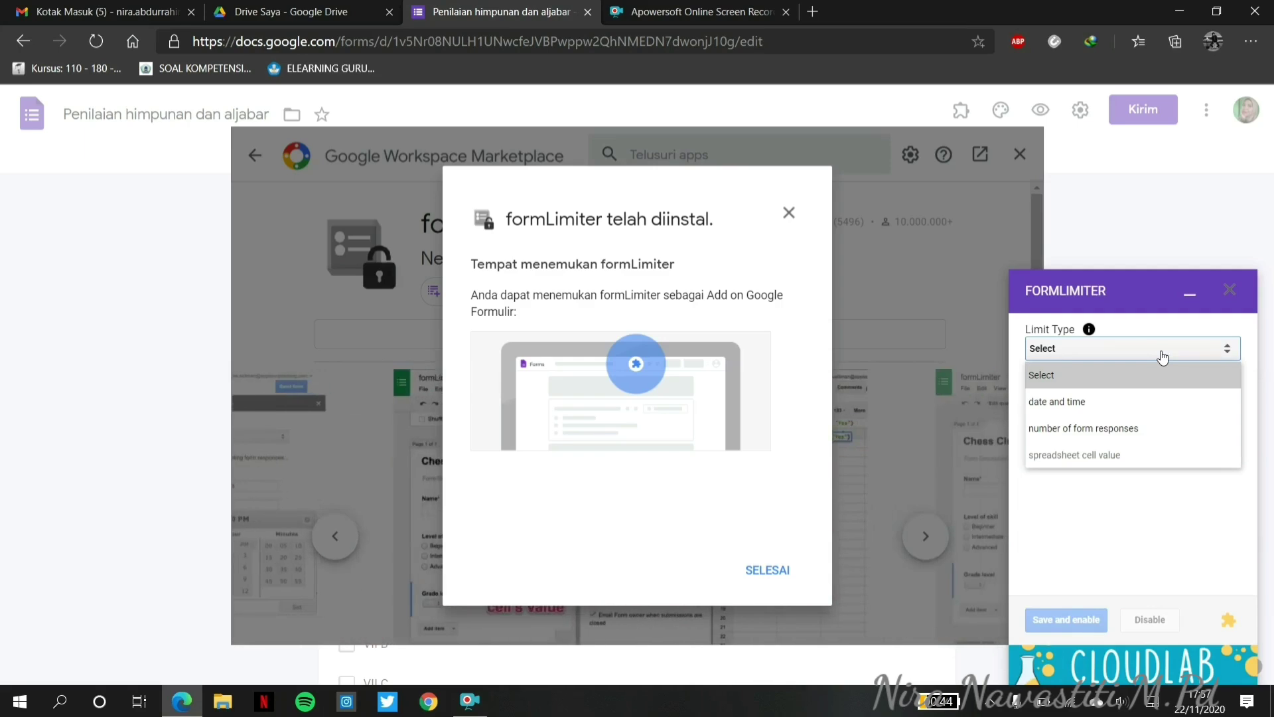
{"action": "left_click", "coordinate": [1075, 401]}
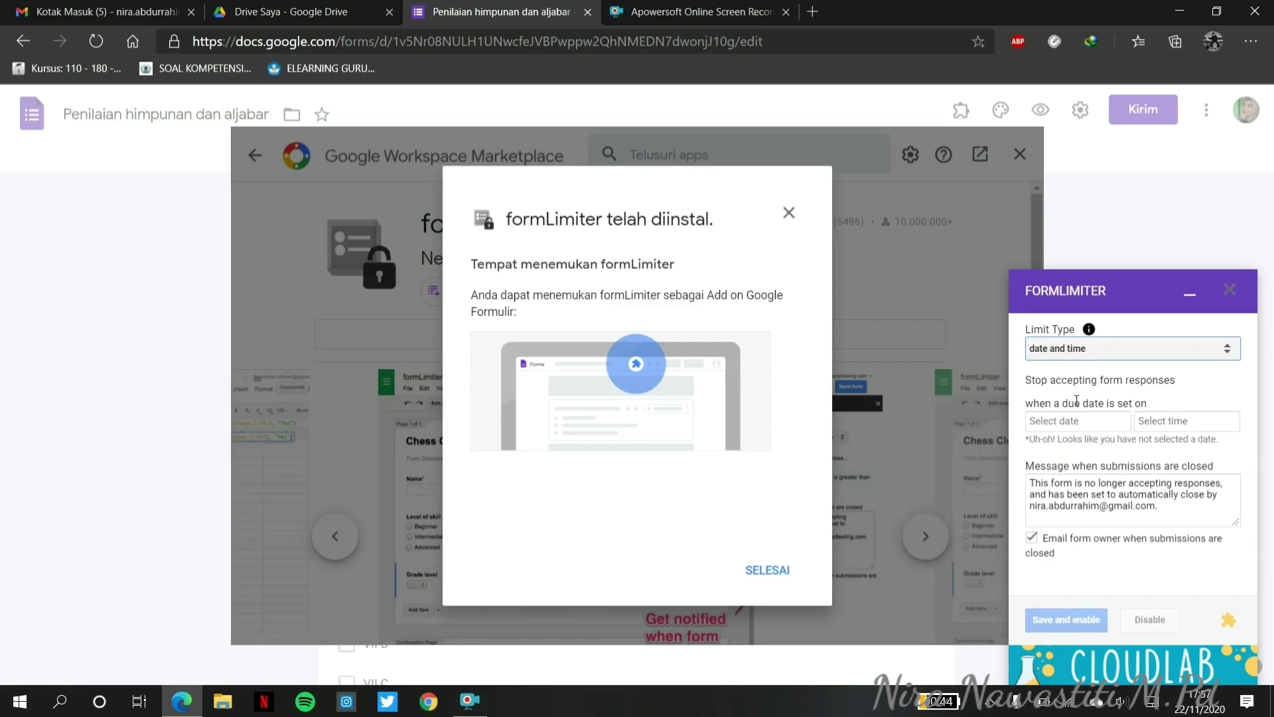
{"action": "left_click", "coordinate": [1103, 427]}
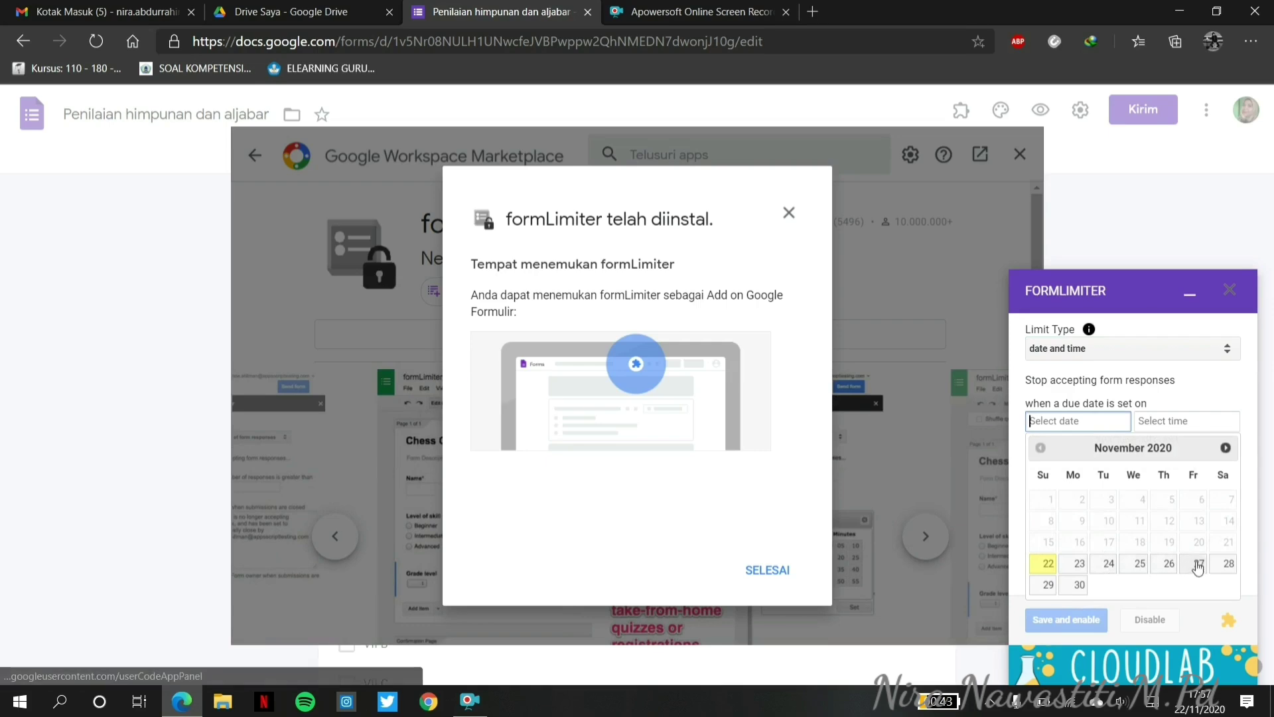
{"action": "left_click", "coordinate": [1198, 565]}
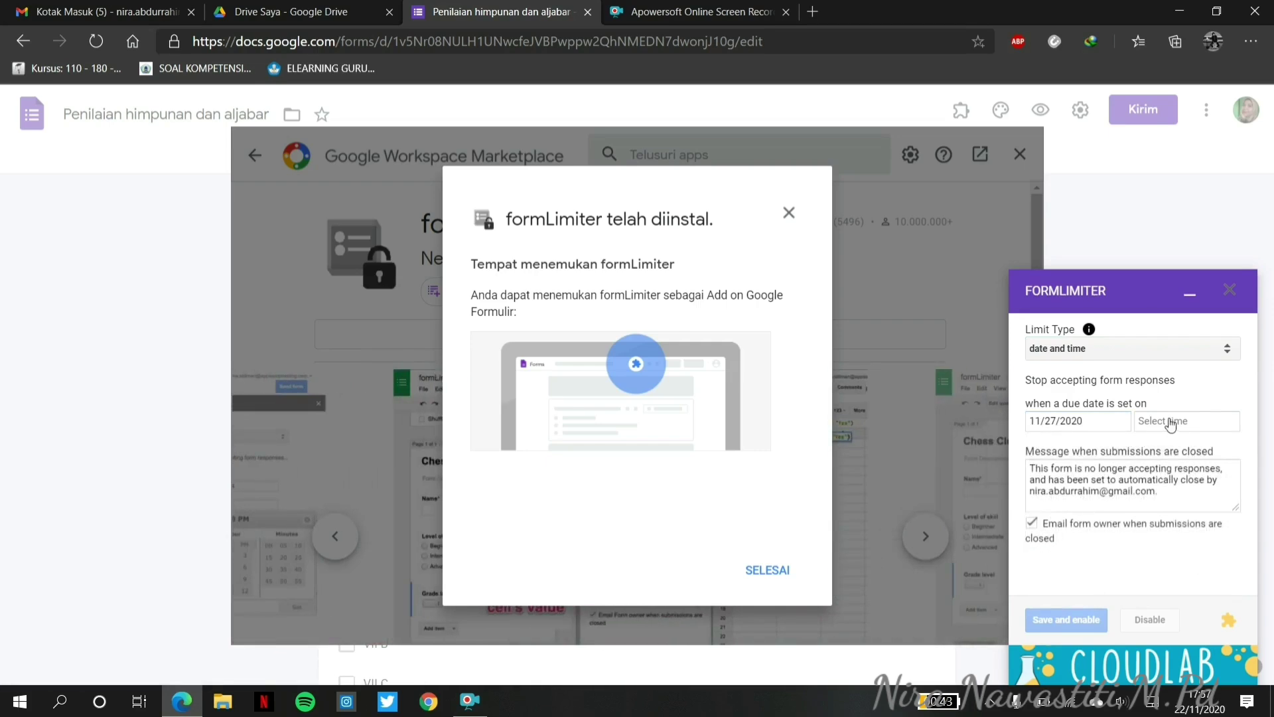
{"action": "left_click", "coordinate": [1077, 622]}
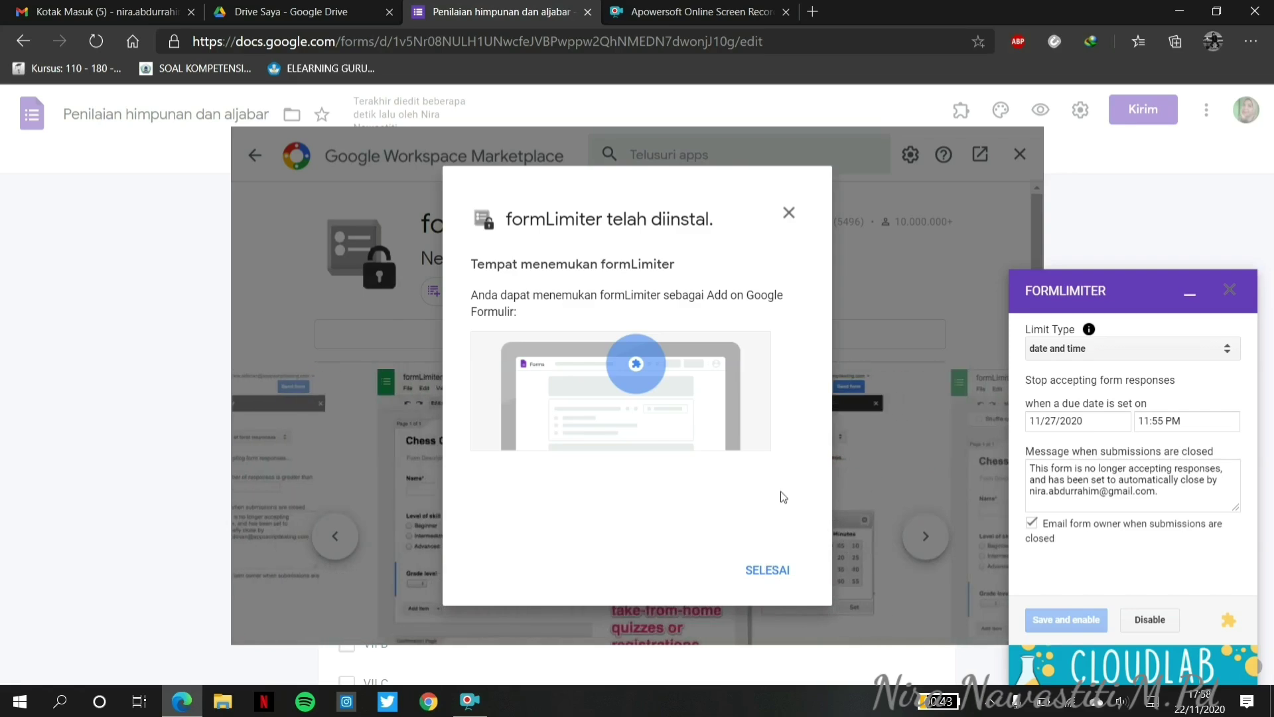
{"action": "left_click", "coordinate": [772, 573]}
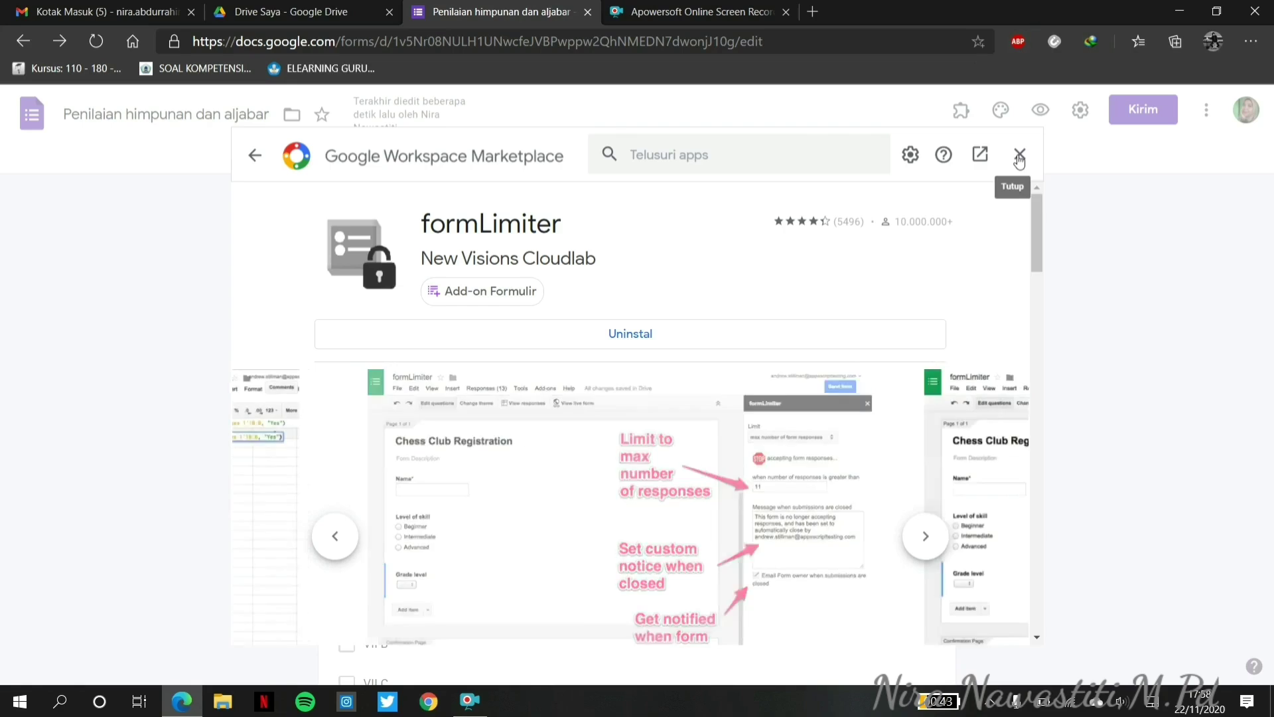
{"action": "left_click", "coordinate": [1019, 156]}
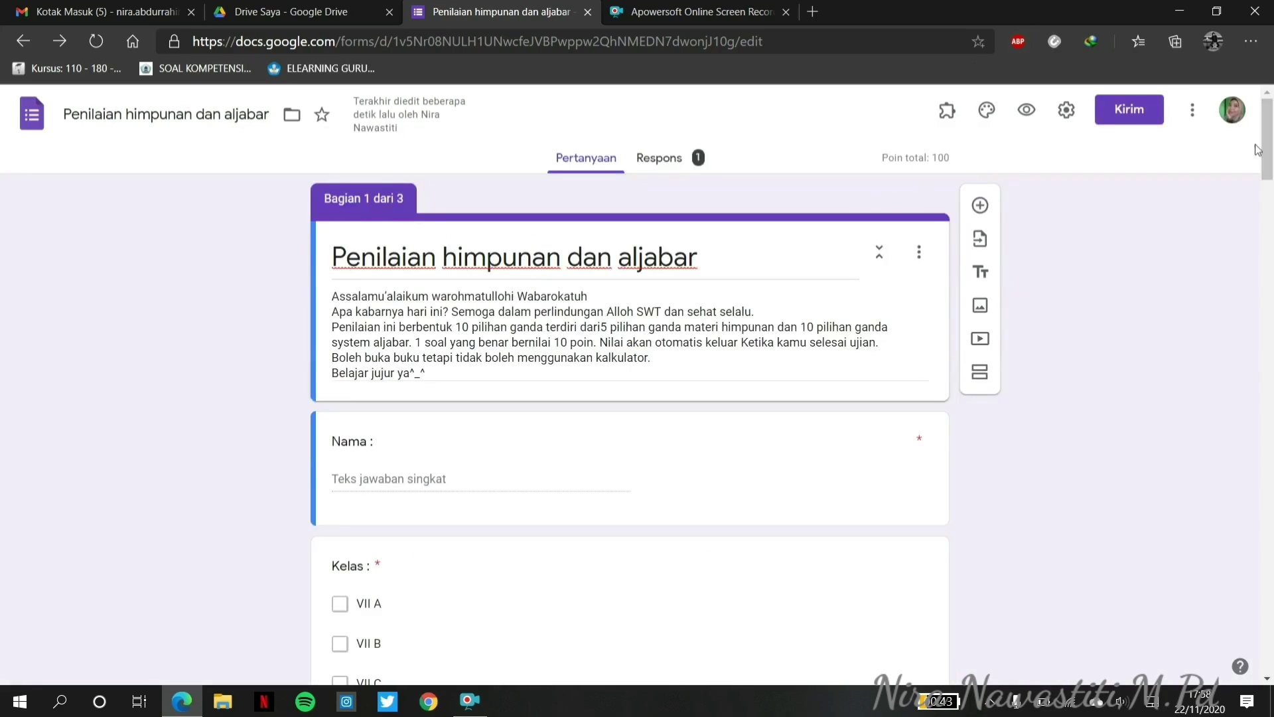
{"action": "left_click_drag", "start_coordinate": [1221, 151], "coordinate": [1240, 375]}
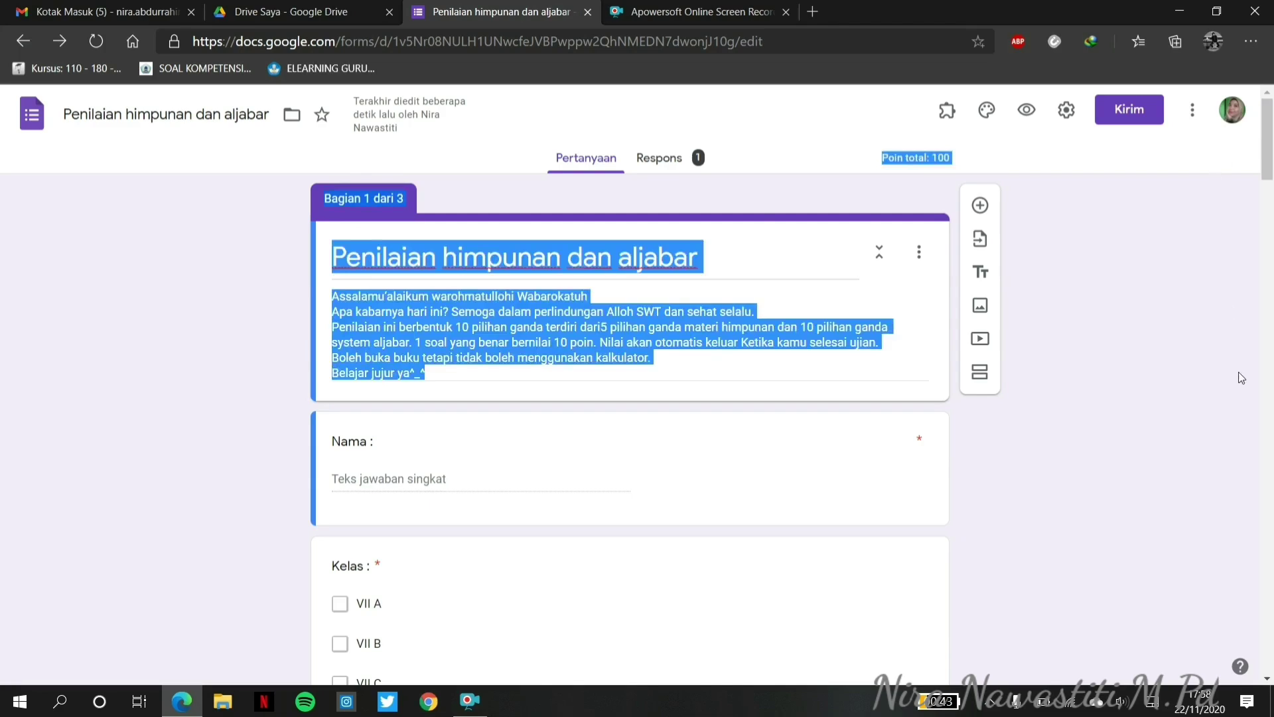
{"action": "left_click", "coordinate": [1210, 269]}
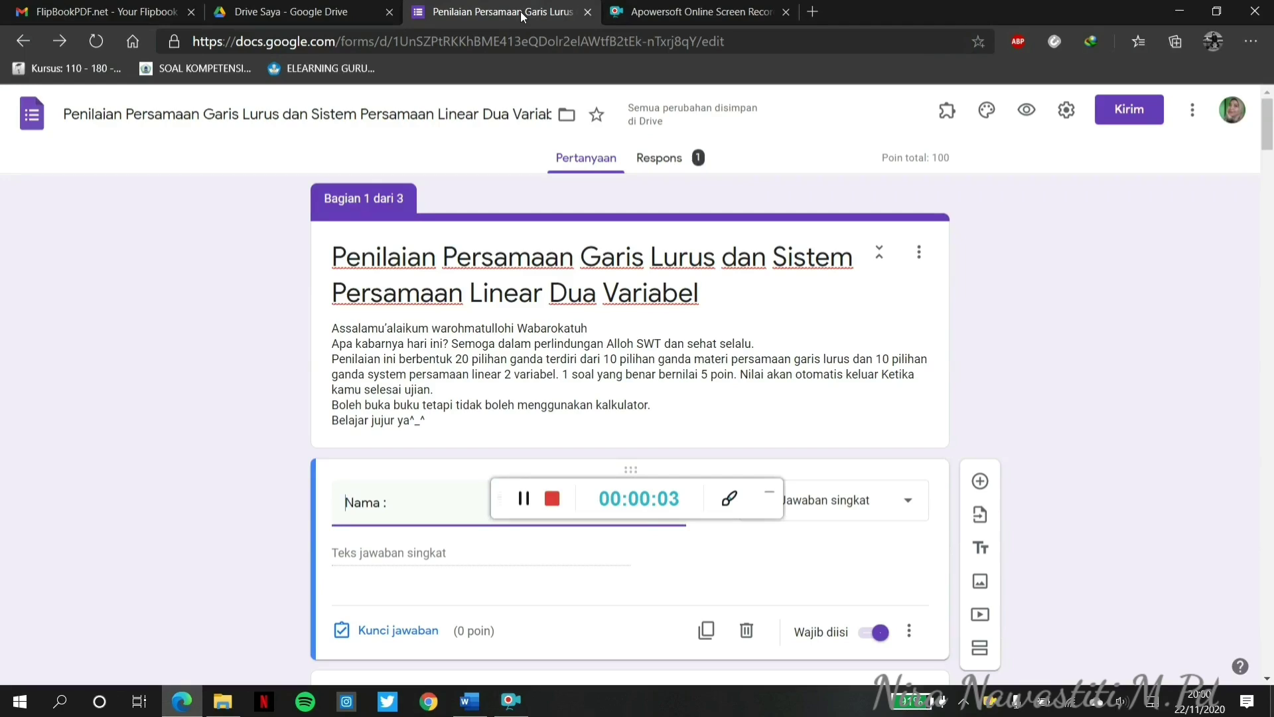
{"action": "left_click", "coordinate": [770, 493]}
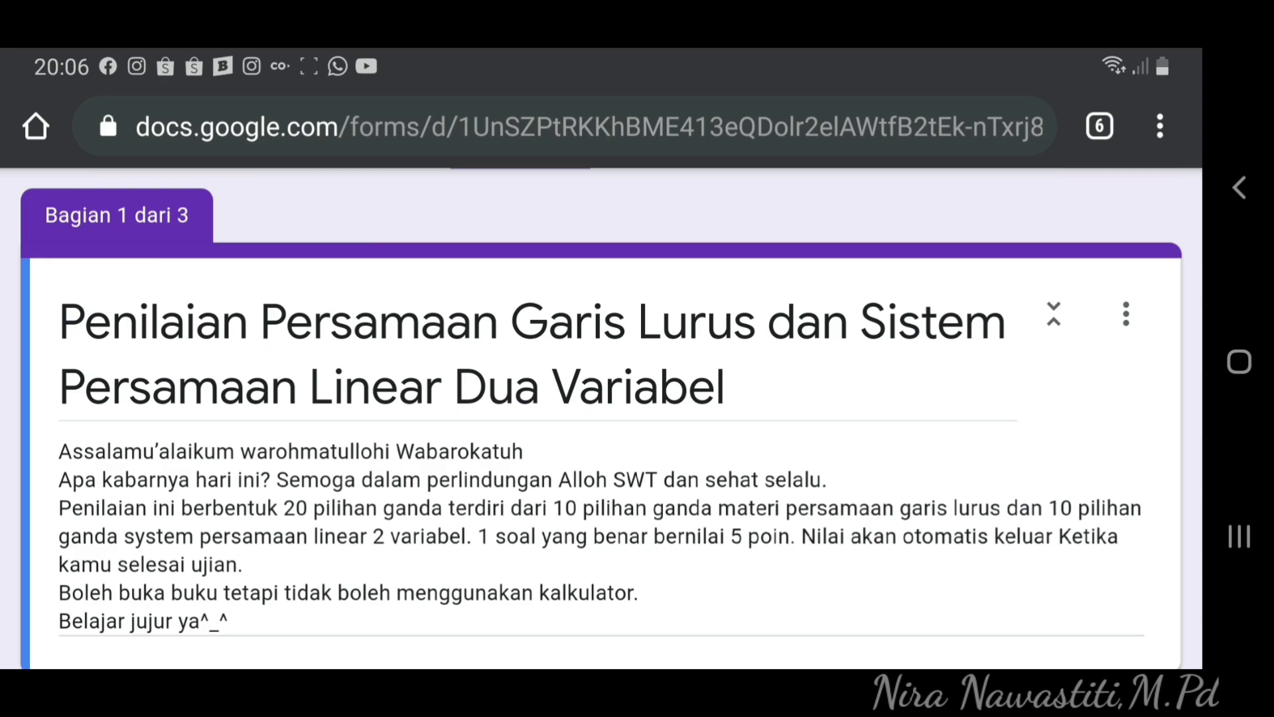
In the phone's browser, open formLimiter's Set limit dialog for the Persamaan Garis Lurus form.
{"action": "left_click", "coordinate": [597, 537]}
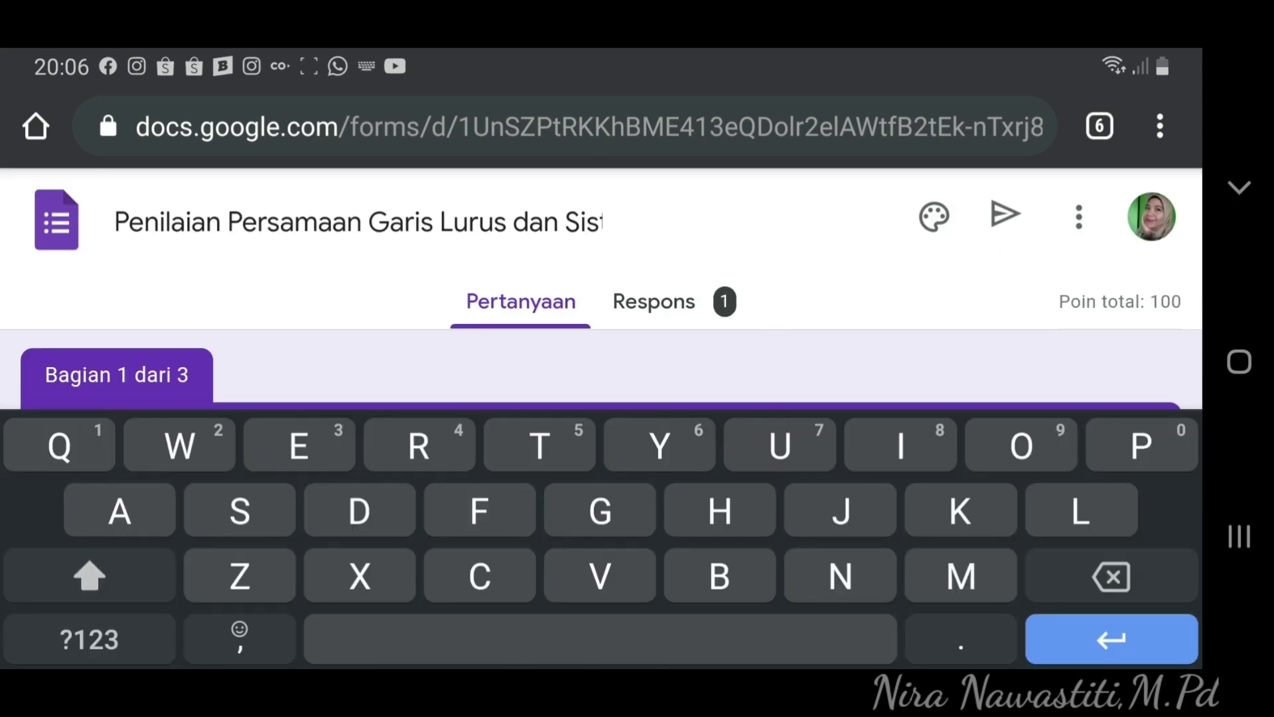
{"action": "left_click", "coordinate": [1079, 216]}
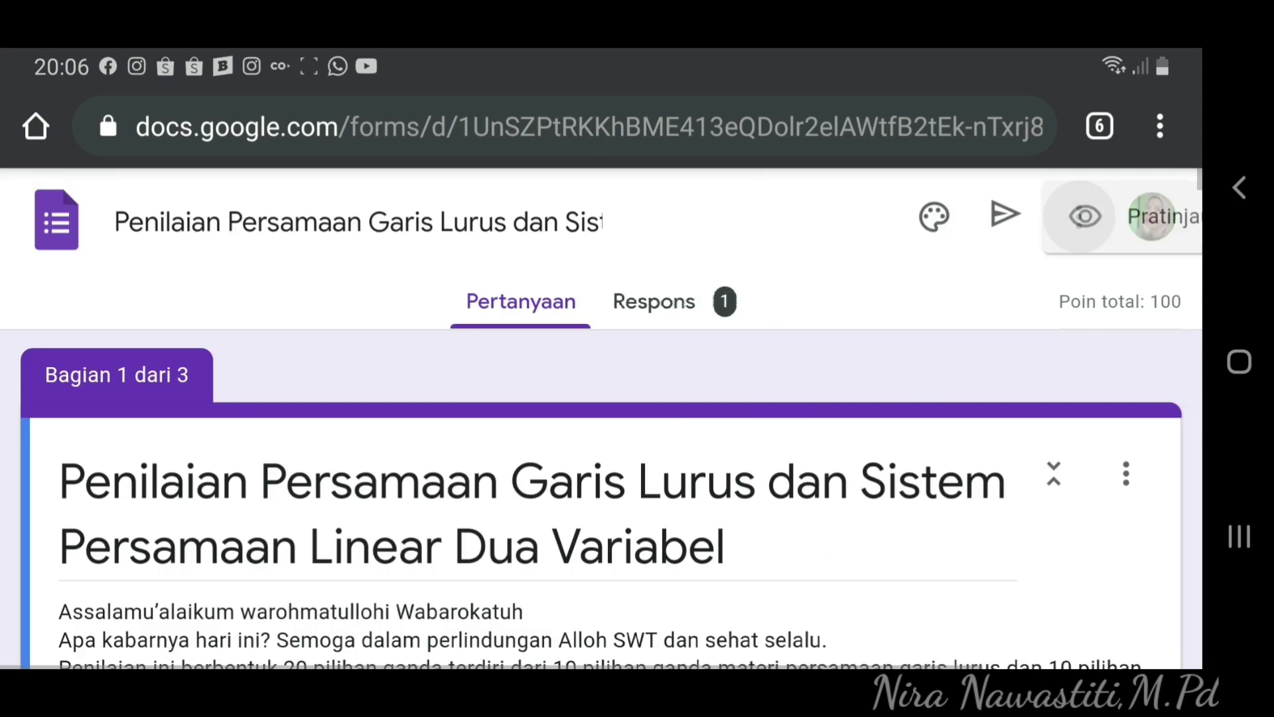
{"action": "scroll", "coordinate": [968, 412], "scroll_direction": "down", "scroll_amount": 3}
{"action": "scroll", "coordinate": [967, 412], "scroll_direction": "down", "scroll_amount": 5}
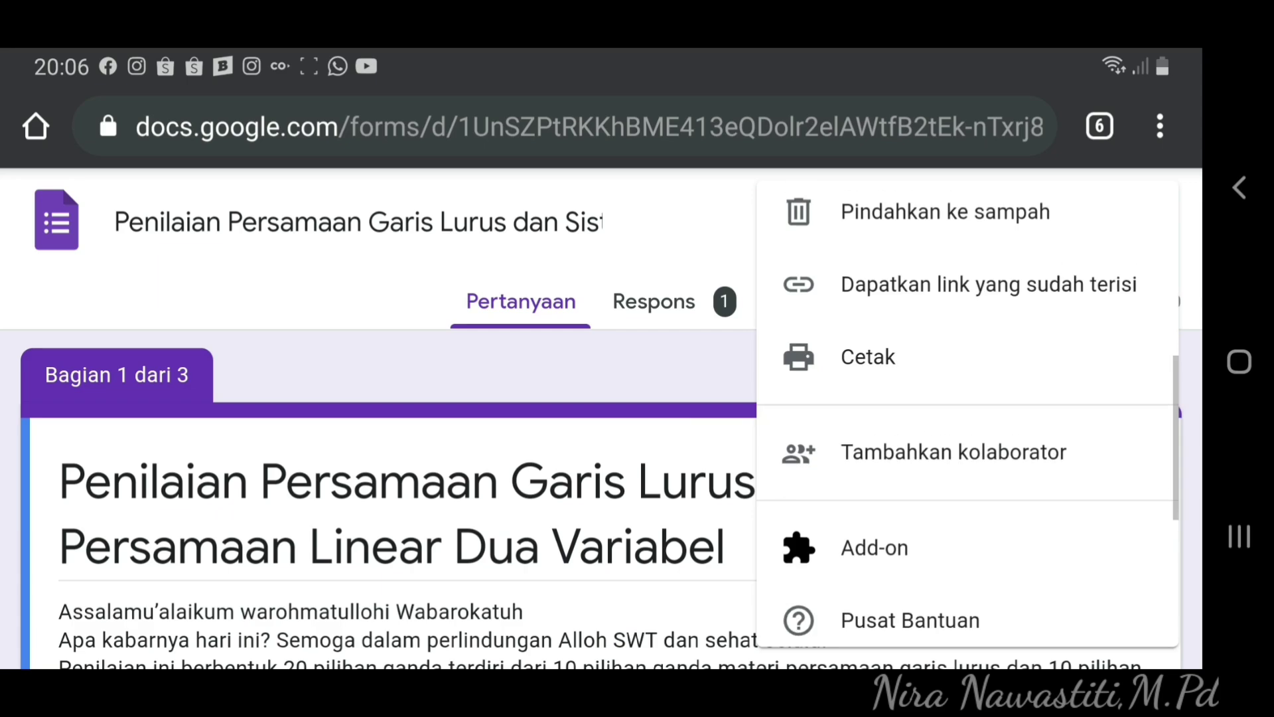
{"action": "left_click", "coordinate": [874, 455]}
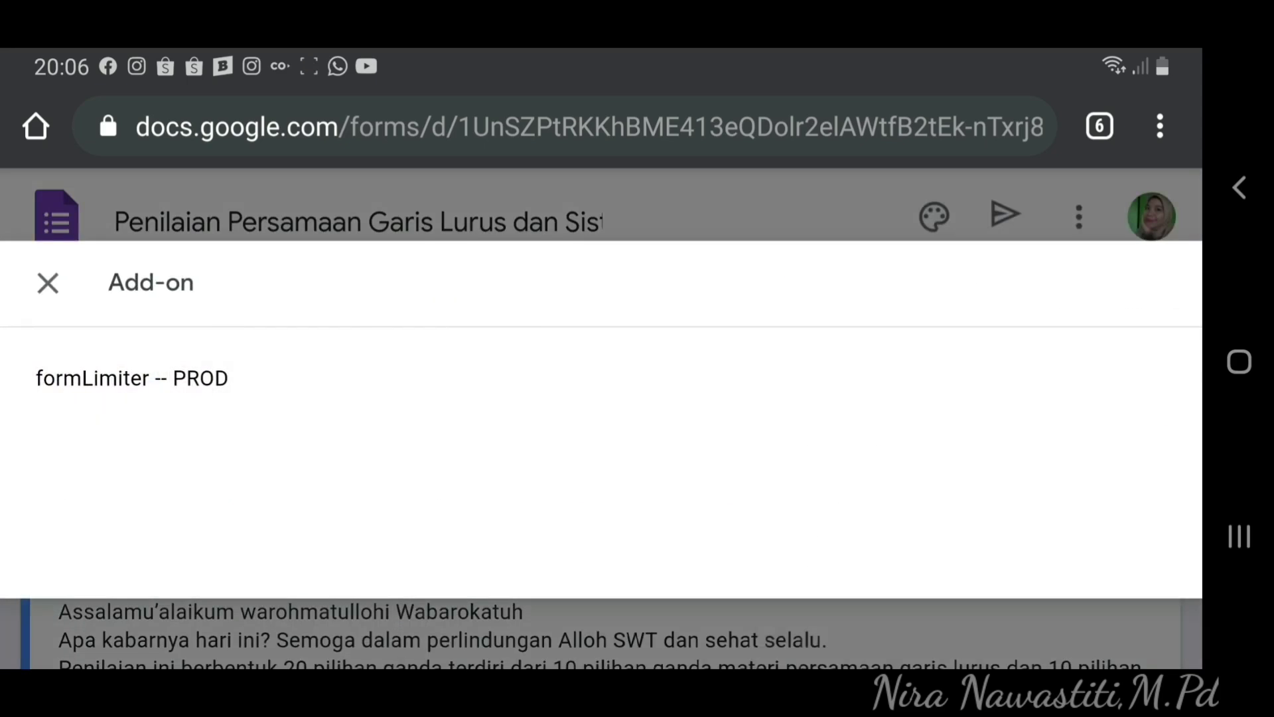
{"action": "left_click", "coordinate": [131, 377]}
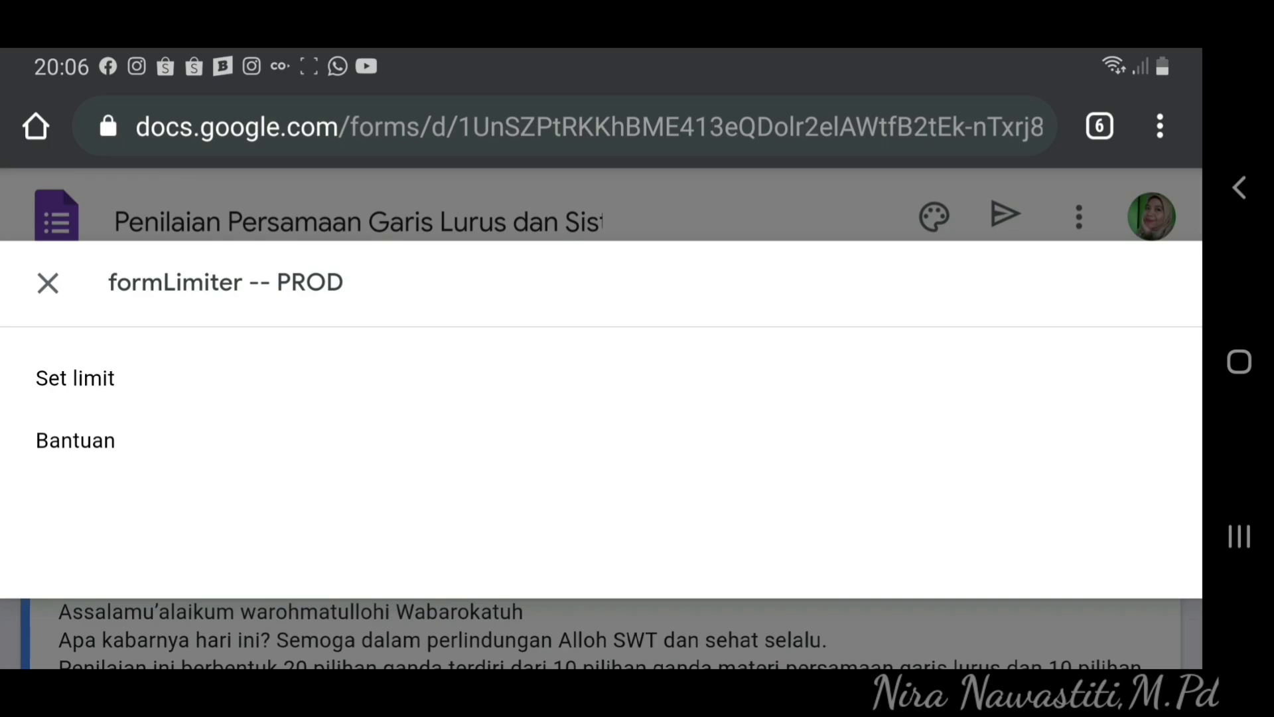
{"action": "left_click", "coordinate": [75, 377]}
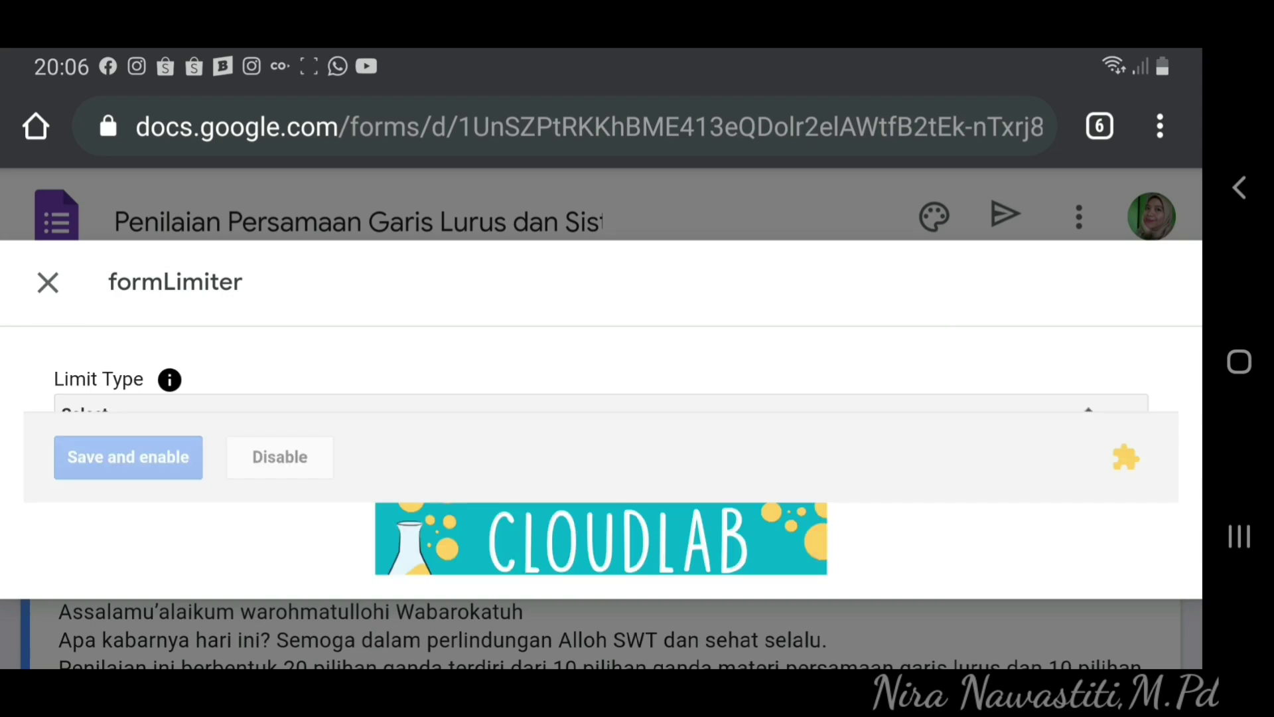
Set the formLimiter limit type to date and time.
{"action": "scroll", "coordinate": [602, 375], "scroll_direction": "down", "scroll_amount": 2}
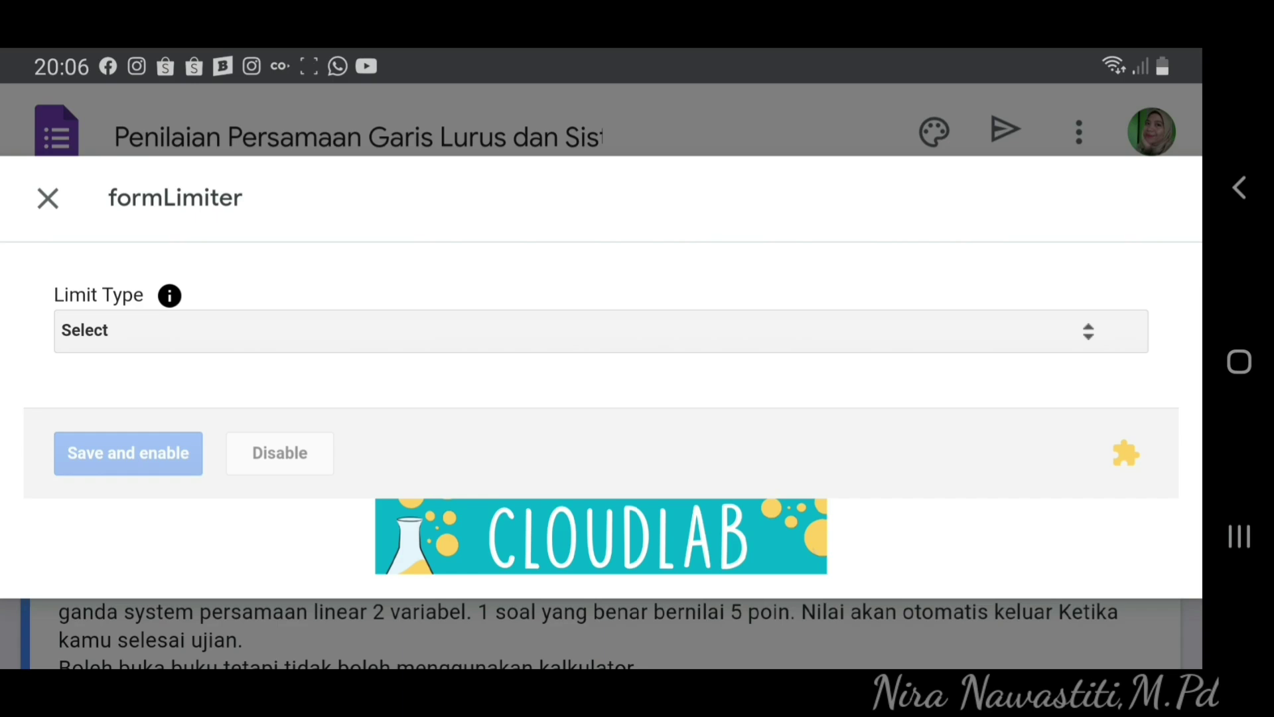
{"action": "left_click", "coordinate": [601, 330]}
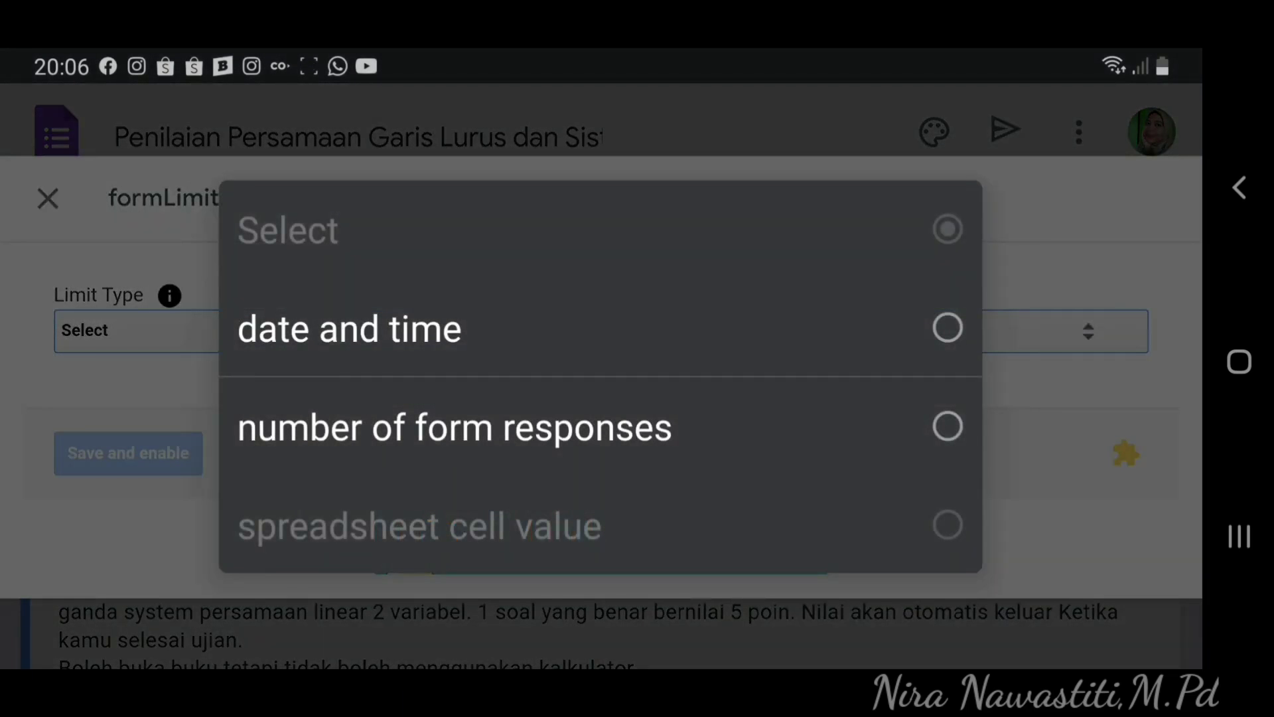
{"action": "left_click", "coordinate": [398, 328]}
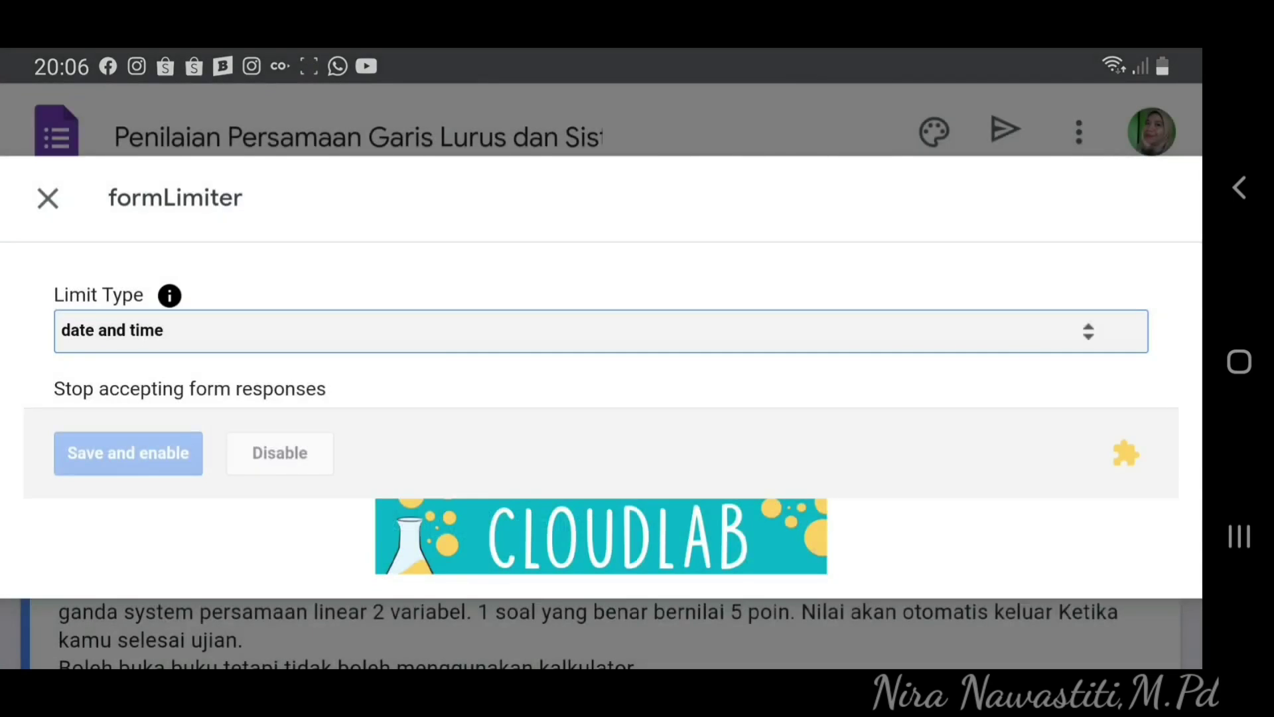
Set the due date for closing form responses to 11/24/2020.
{"action": "scroll", "coordinate": [601, 332], "scroll_direction": "down", "scroll_amount": 2}
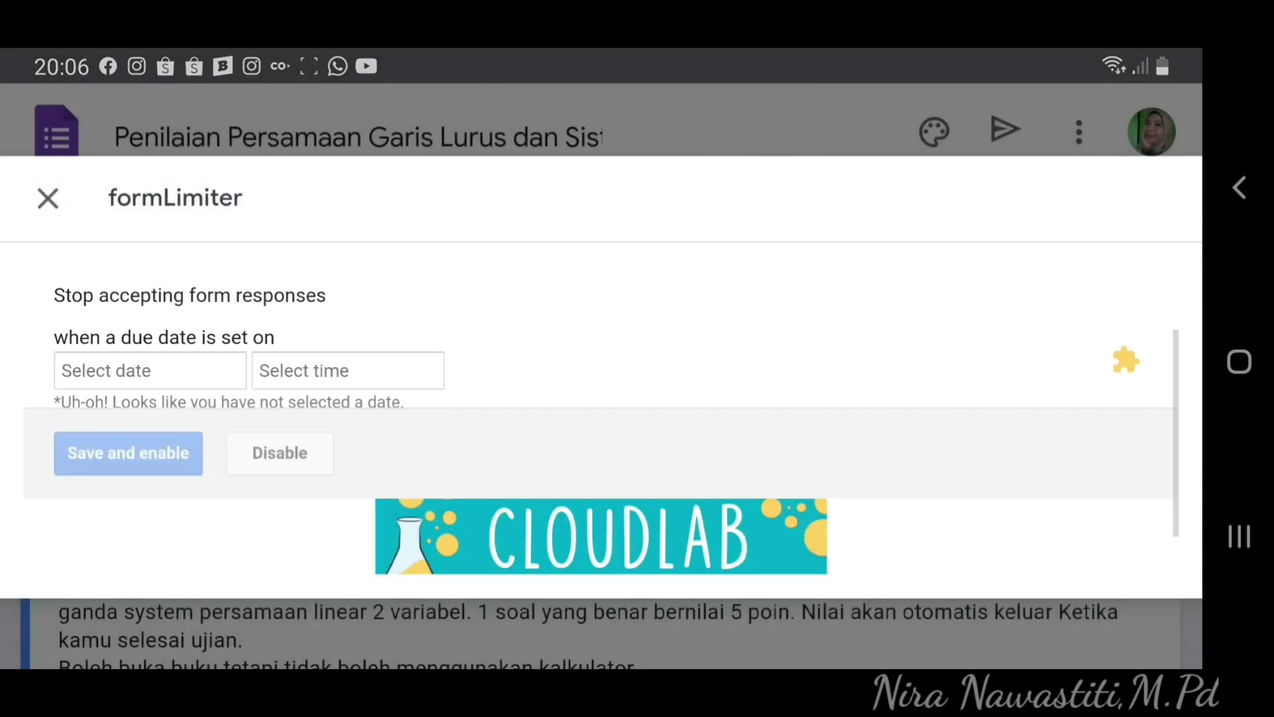
{"action": "scroll", "coordinate": [602, 332], "scroll_direction": "down", "scroll_amount": 1}
{"action": "left_click", "coordinate": [150, 321]}
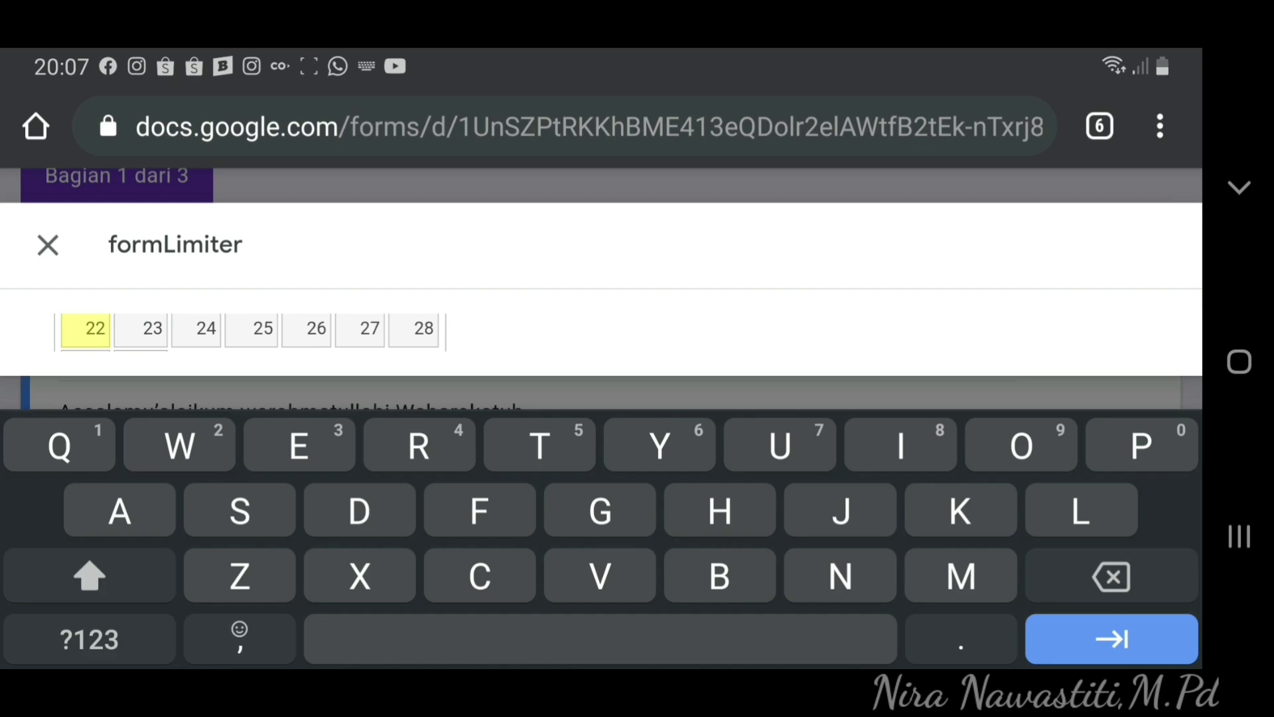
{"action": "left_click", "coordinate": [307, 328]}
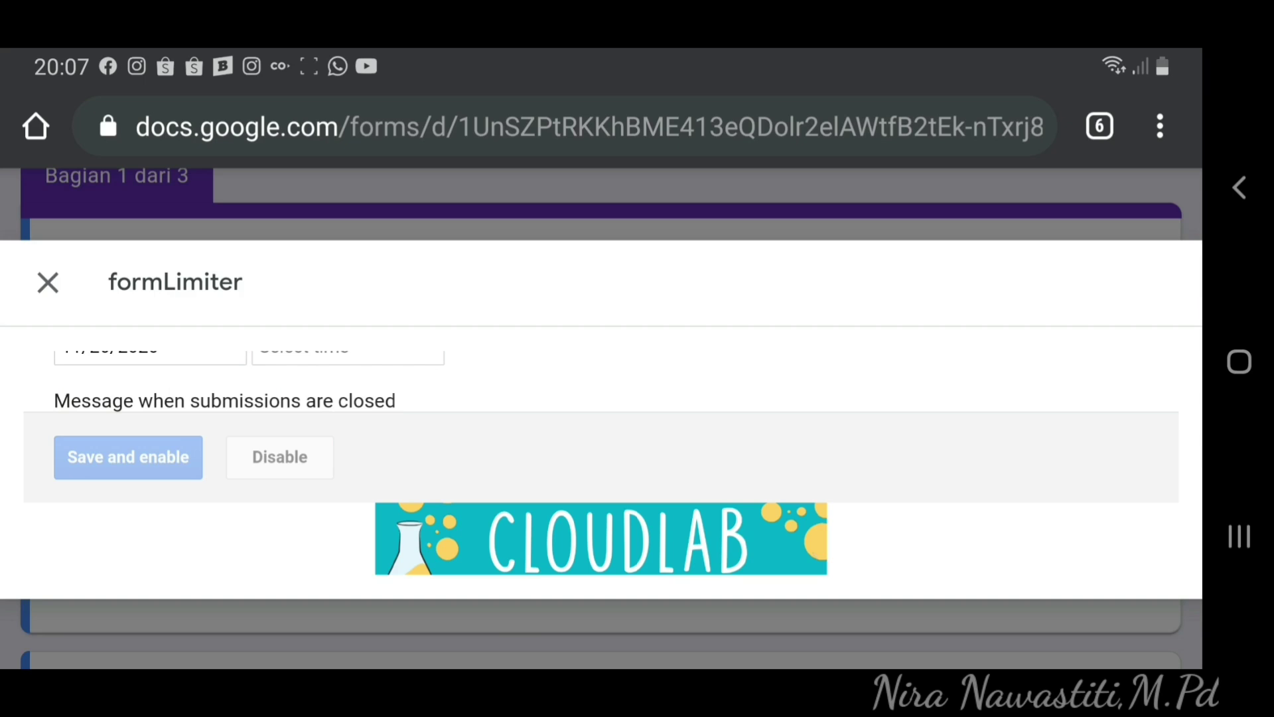
{"action": "left_click", "coordinate": [150, 372]}
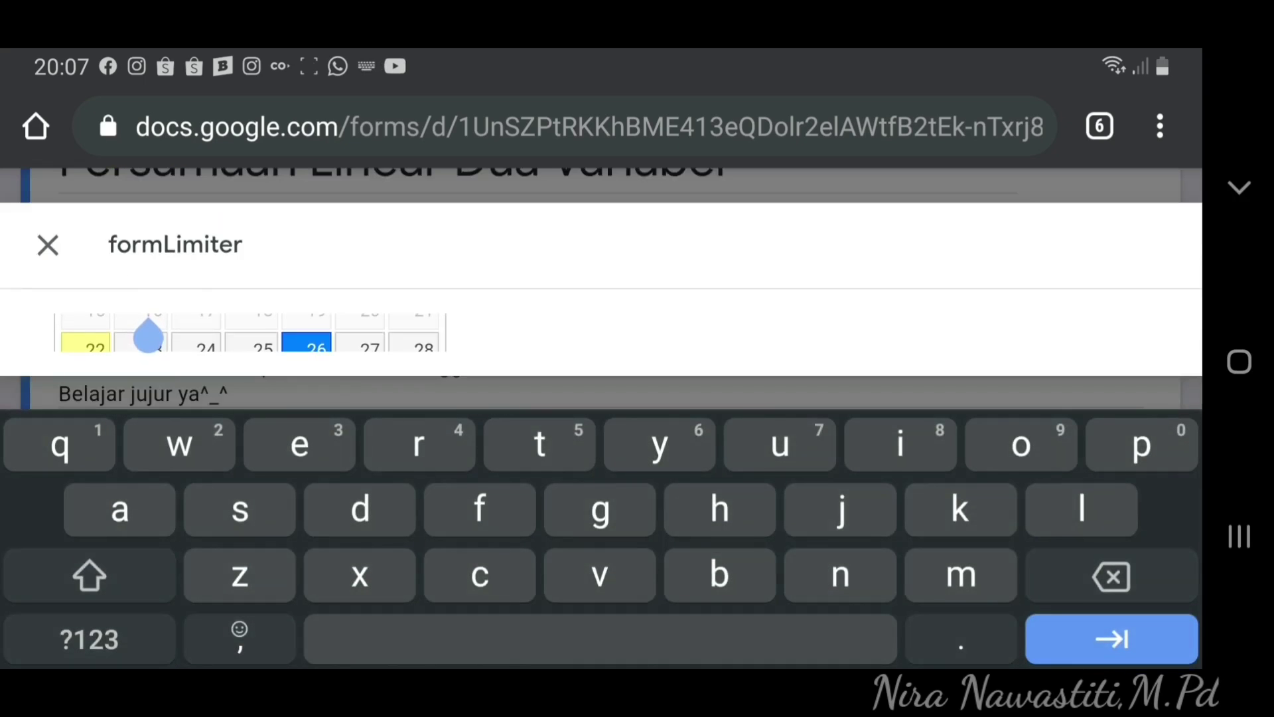
{"action": "left_click", "coordinate": [306, 342]}
{"action": "scroll", "coordinate": [597, 372], "scroll_direction": "up", "scroll_amount": 2}
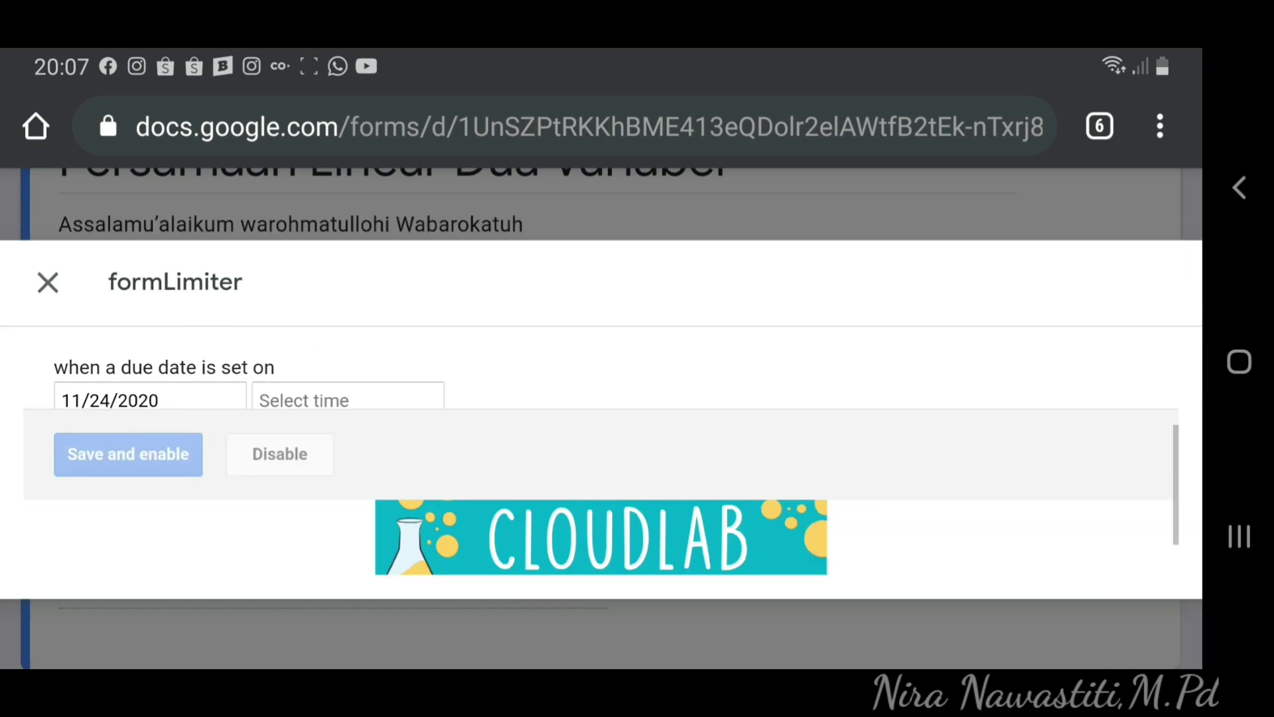
Set the due time for closing form responses to 11:55 PM.
{"action": "left_click", "coordinate": [347, 395]}
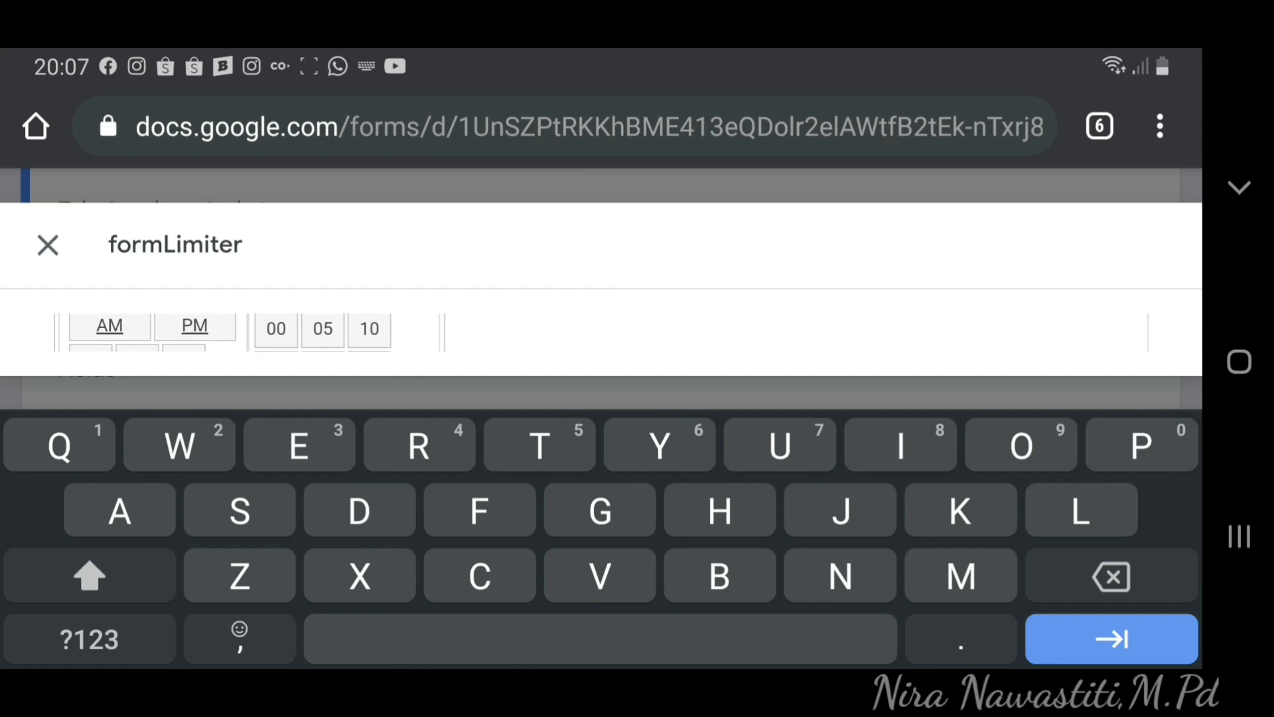
{"action": "key", "text": "Escape"}
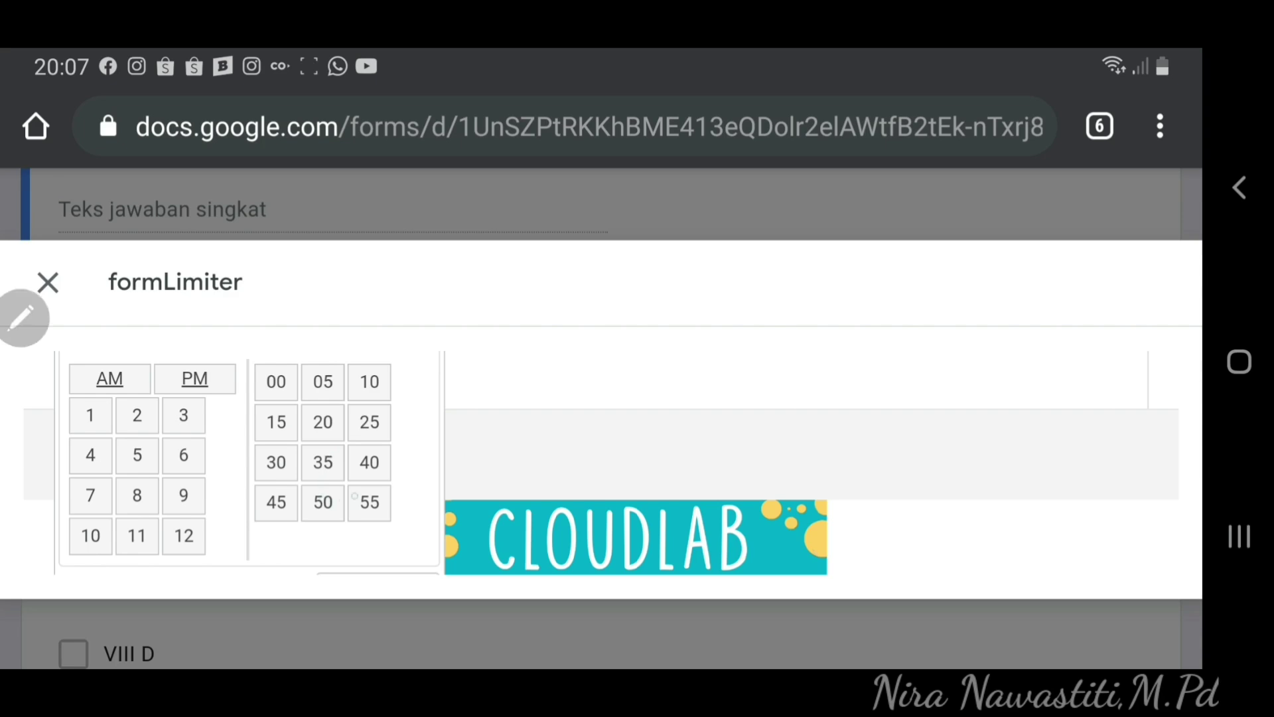
{"action": "scroll", "coordinate": [1125, 398], "scroll_direction": "down", "scroll_amount": 3}
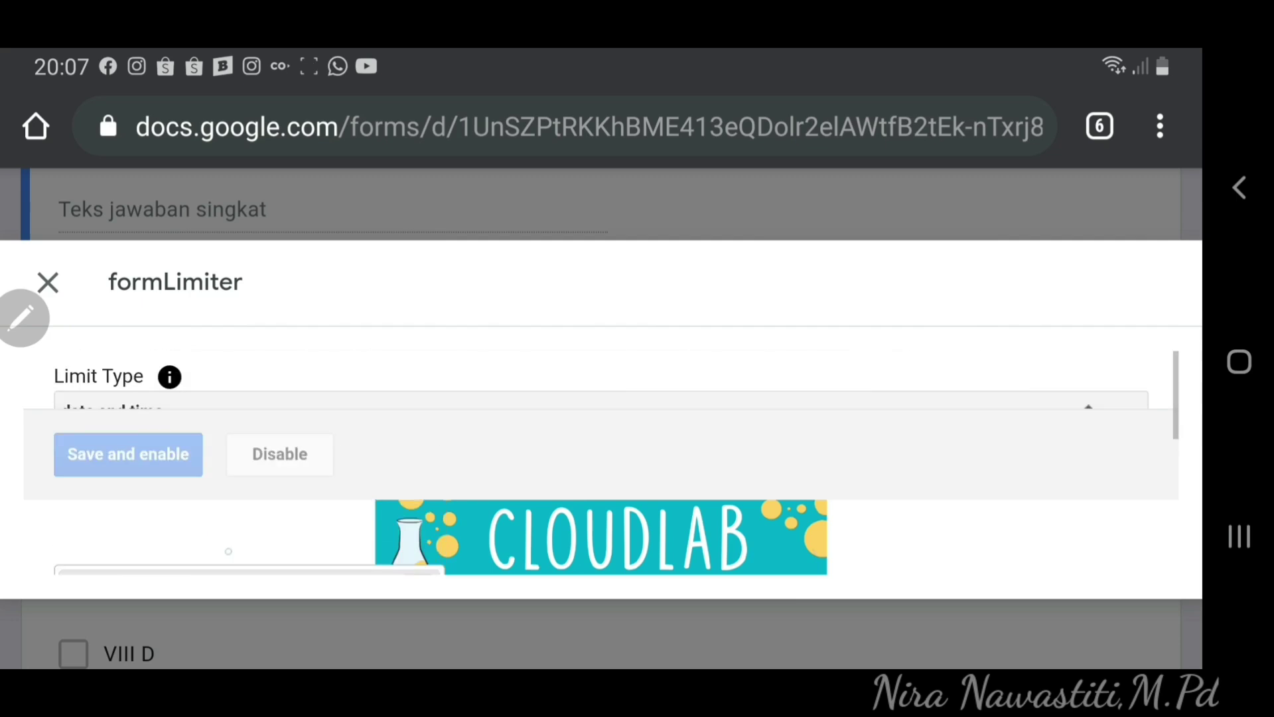
{"action": "scroll", "coordinate": [597, 398], "scroll_direction": "up", "scroll_amount": 3}
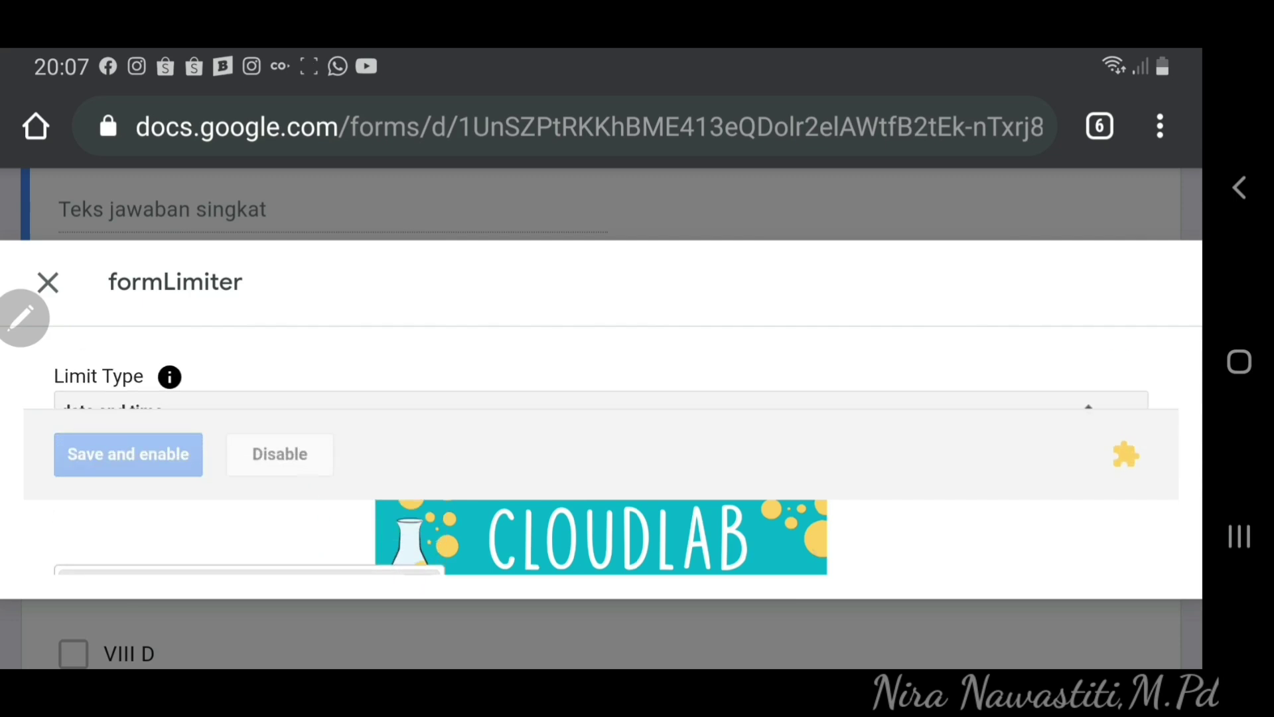
{"action": "scroll", "coordinate": [598, 451], "scroll_direction": "down", "scroll_amount": 5}
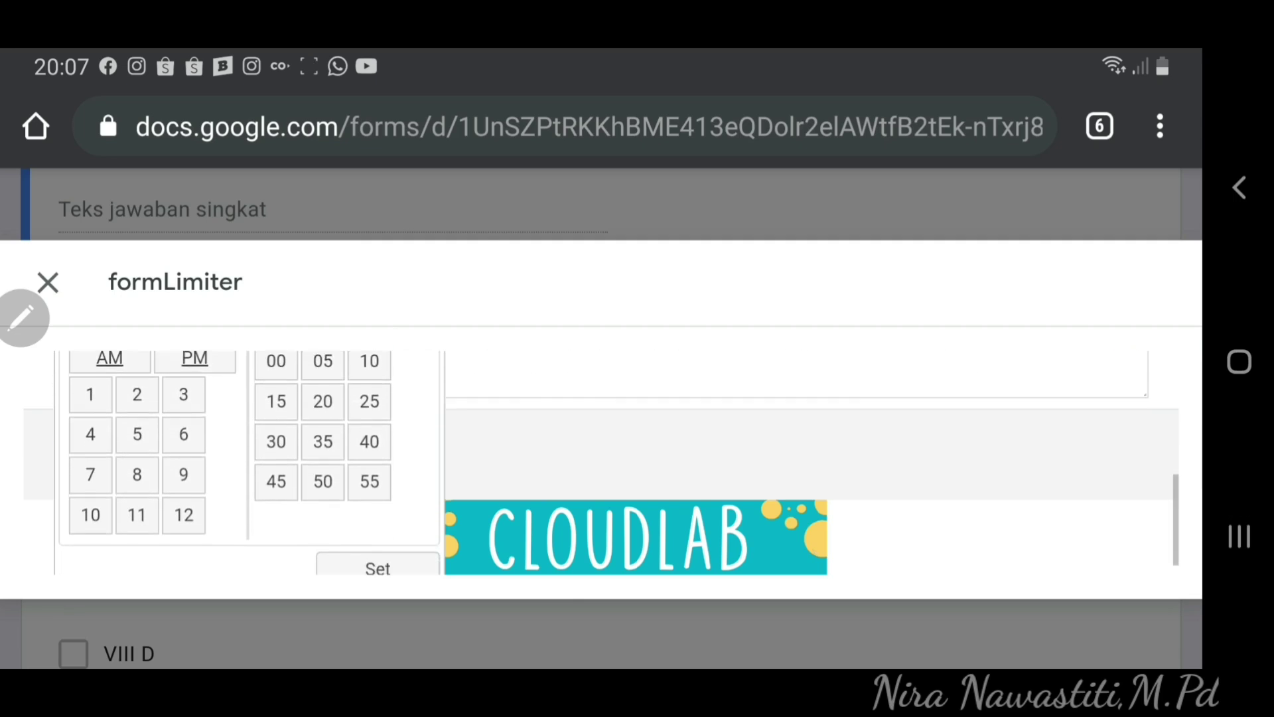
{"action": "left_click", "coordinate": [376, 544]}
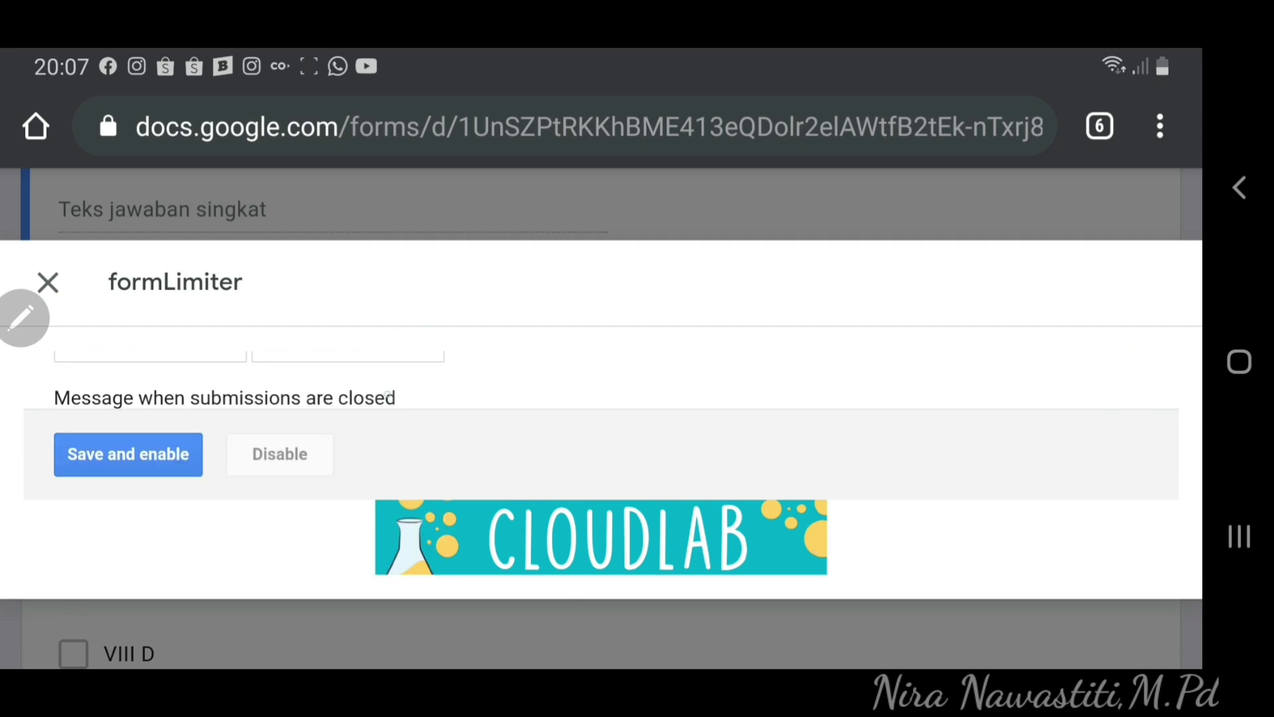
{"action": "scroll", "coordinate": [597, 378], "scroll_direction": "up", "scroll_amount": 2}
{"action": "scroll", "coordinate": [597, 378], "scroll_direction": "down", "scroll_amount": 1}
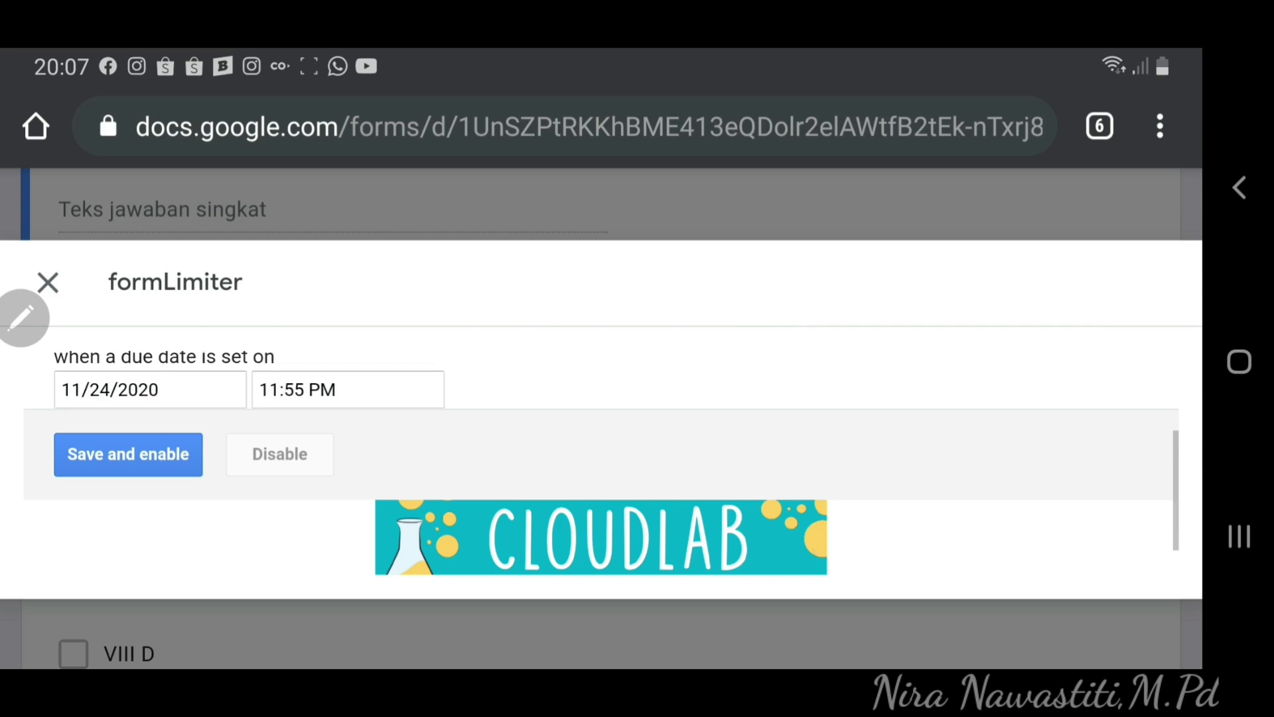
Review the due date and closing-message settings, save and enable the formLimiter limit, and close the add-on dialog.
{"action": "scroll", "coordinate": [597, 379], "scroll_direction": "up", "scroll_amount": 2}
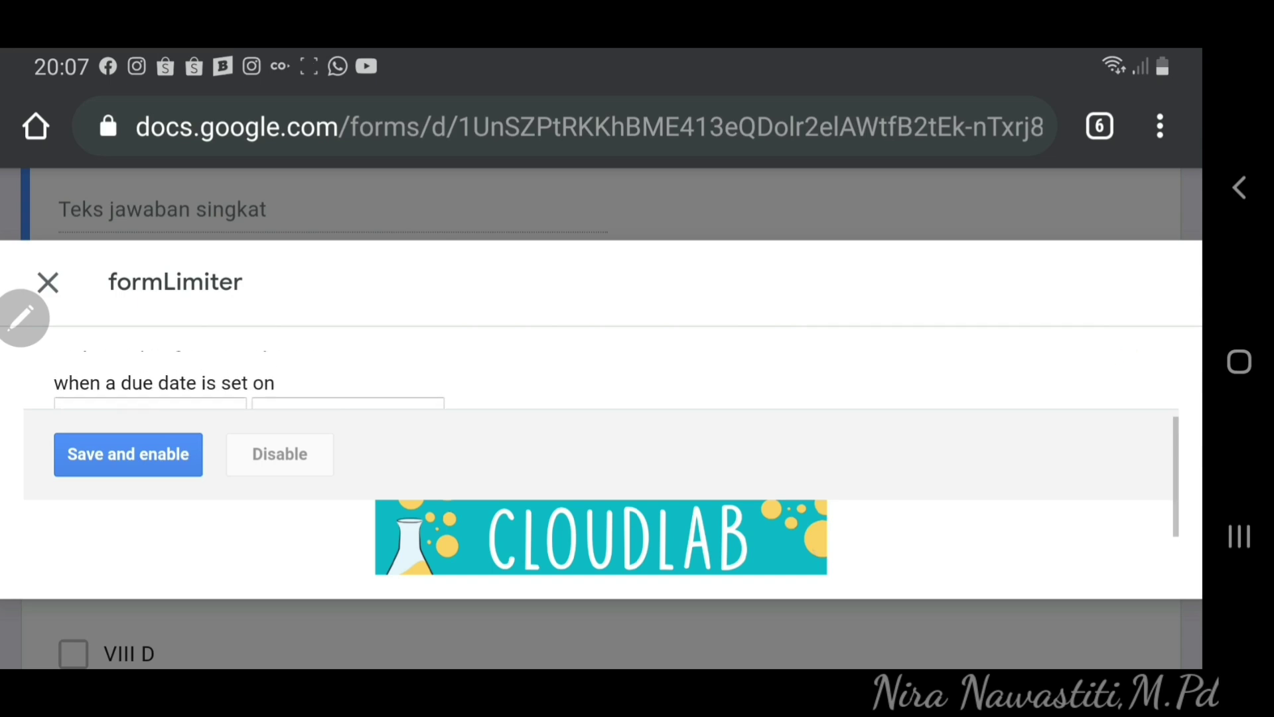
{"action": "scroll", "coordinate": [597, 378], "scroll_direction": "up", "scroll_amount": 2}
{"action": "scroll", "coordinate": [597, 379], "scroll_direction": "down", "scroll_amount": 2}
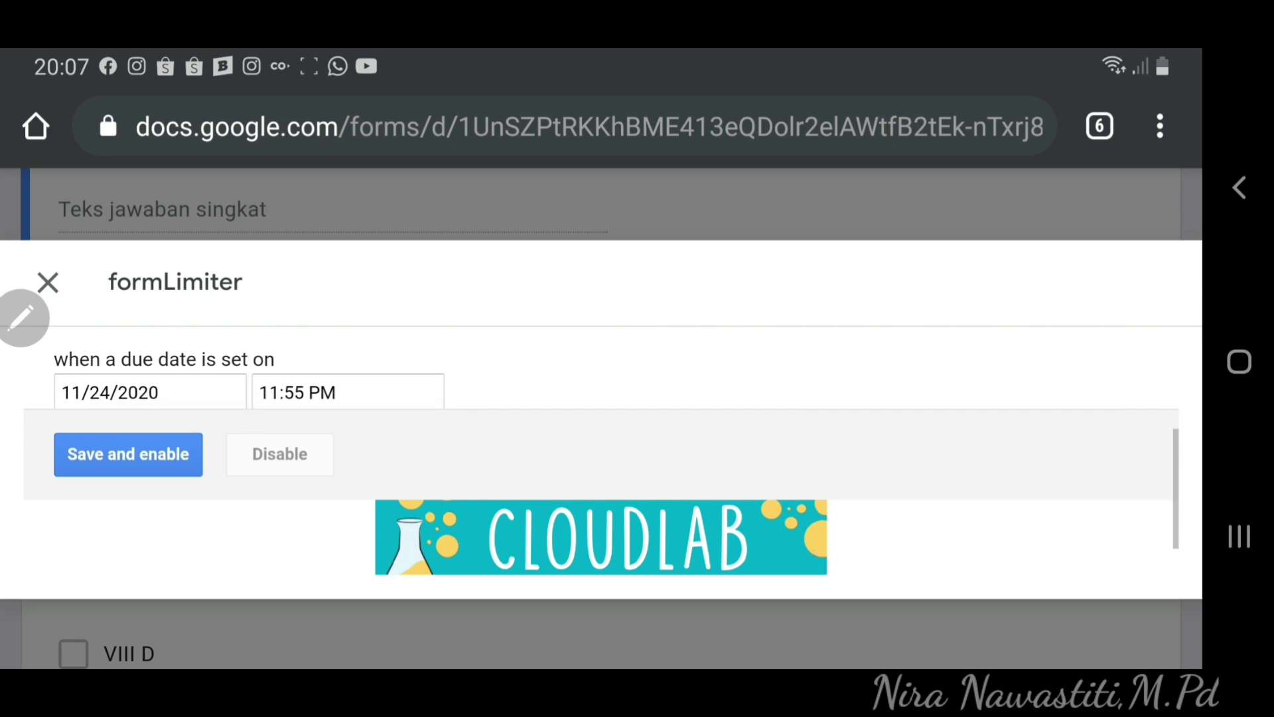
{"action": "scroll", "coordinate": [597, 378], "scroll_direction": "down", "scroll_amount": 2}
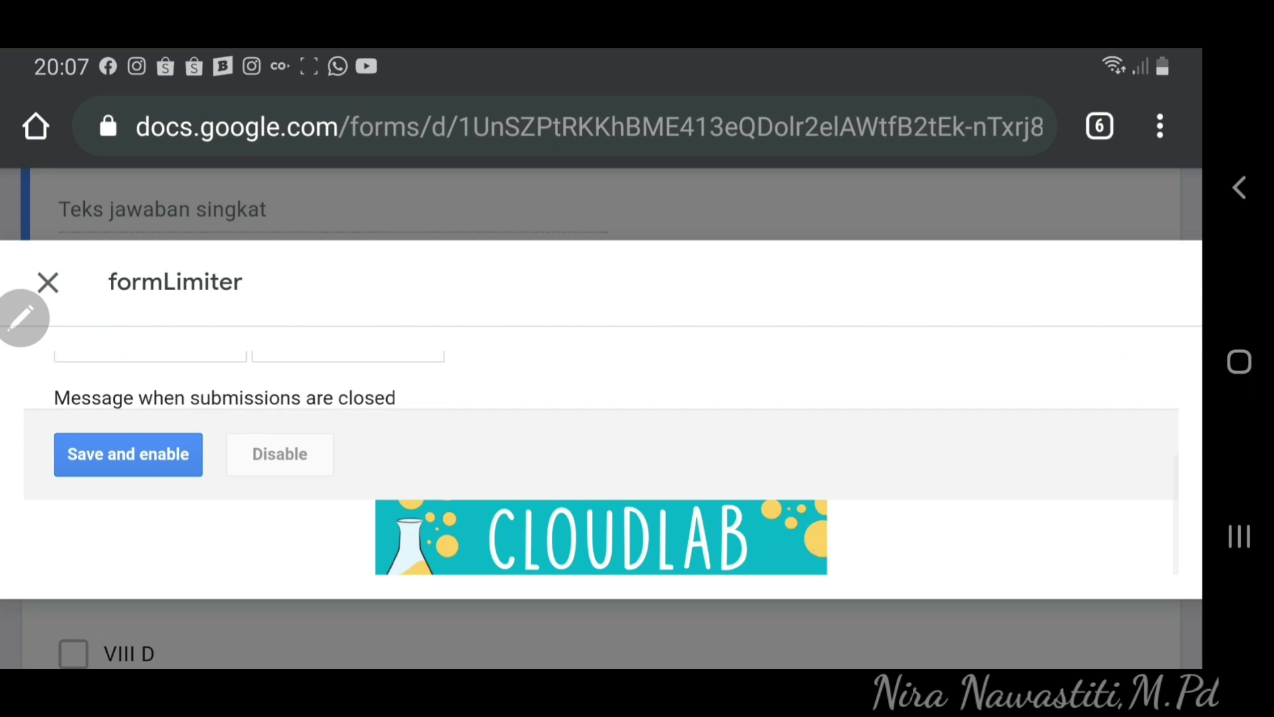
{"action": "scroll", "coordinate": [597, 378], "scroll_direction": "up", "scroll_amount": 1}
{"action": "left_click", "coordinate": [128, 454]}
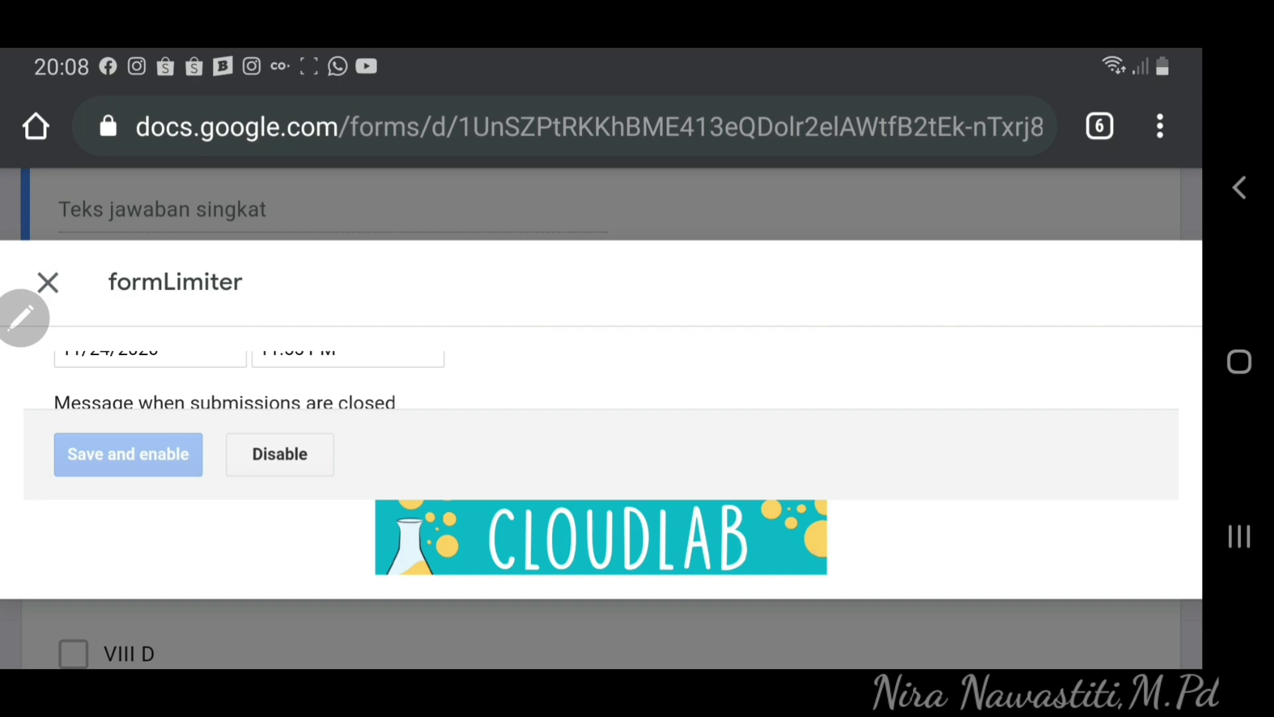
{"action": "left_click", "coordinate": [23, 319]}
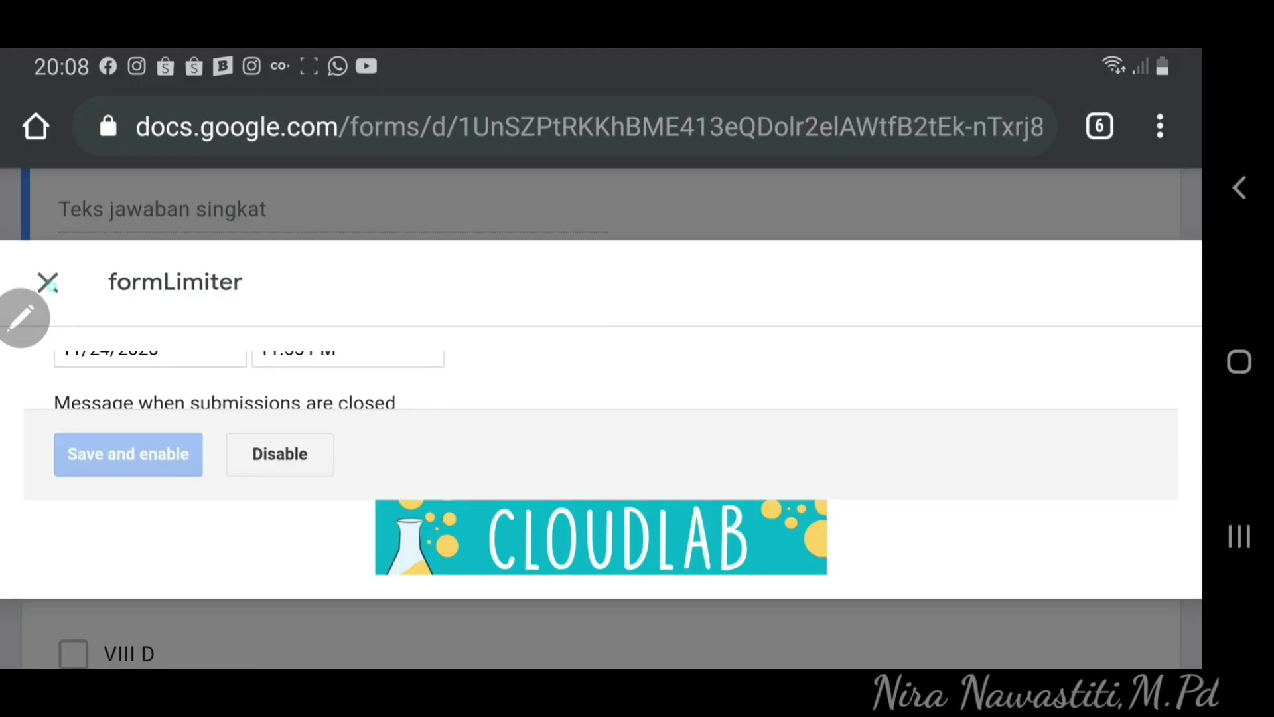
{"action": "left_click", "coordinate": [48, 282]}
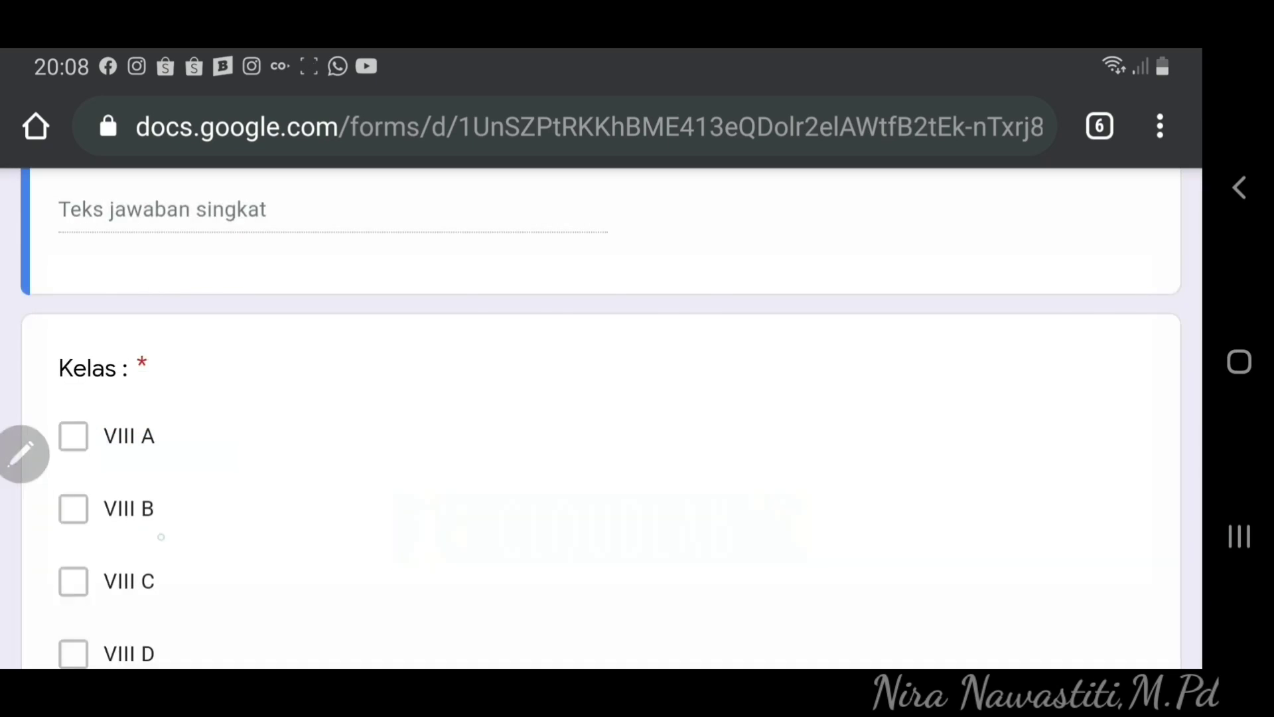